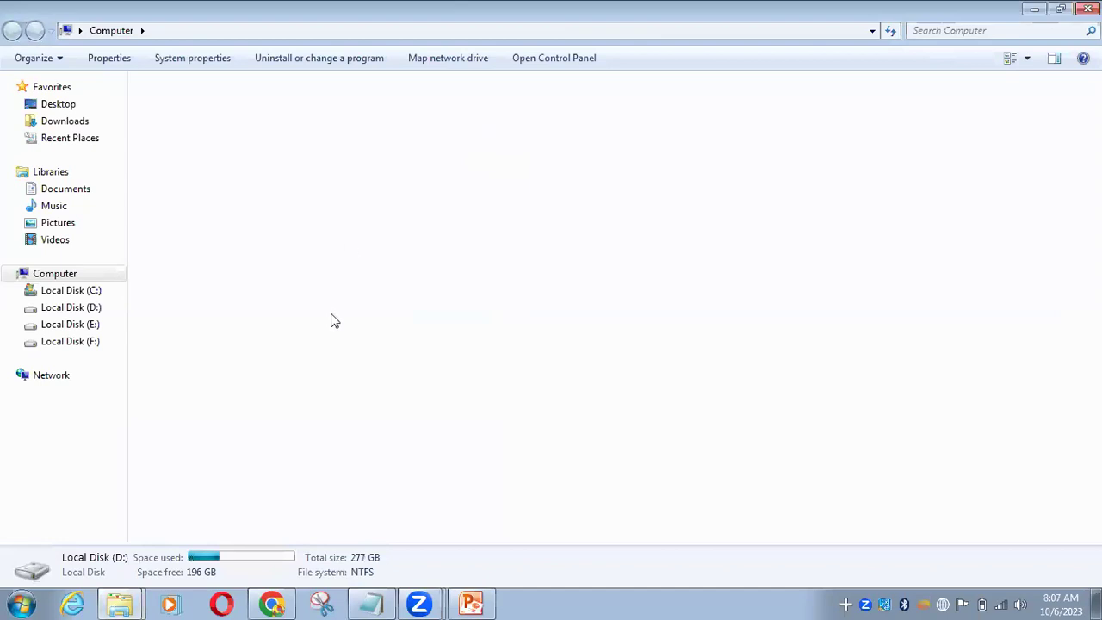
# Open the 2.OS Installation Guide PDF from D:\Linux RHCSA Contents\new pdfs
pyautogui.doubleClick(385, 412)
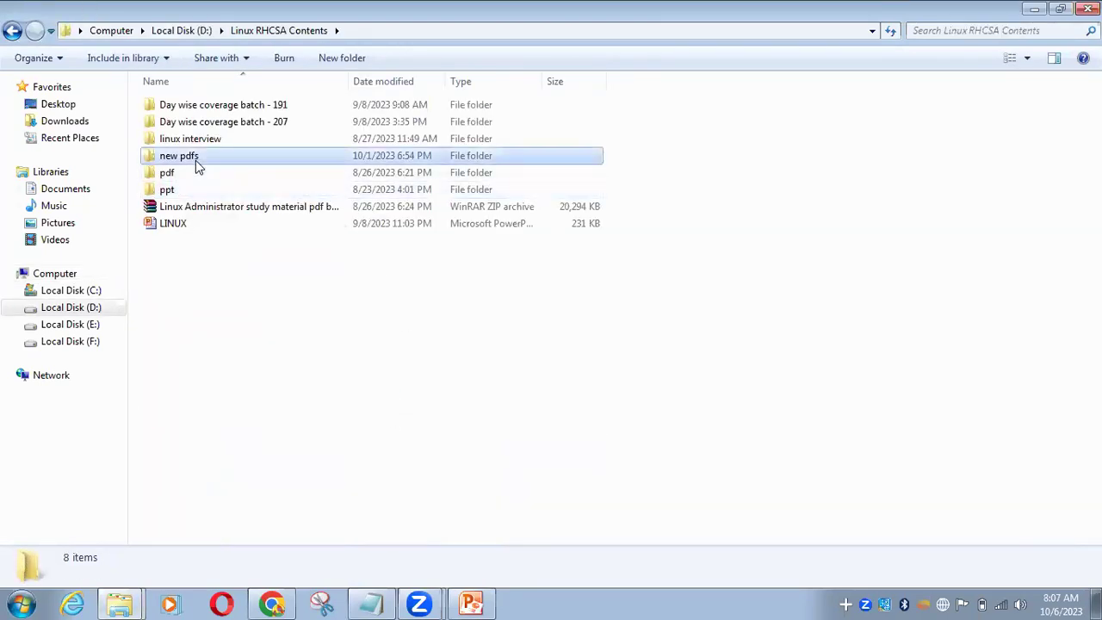
pyautogui.doubleClick(196, 158)
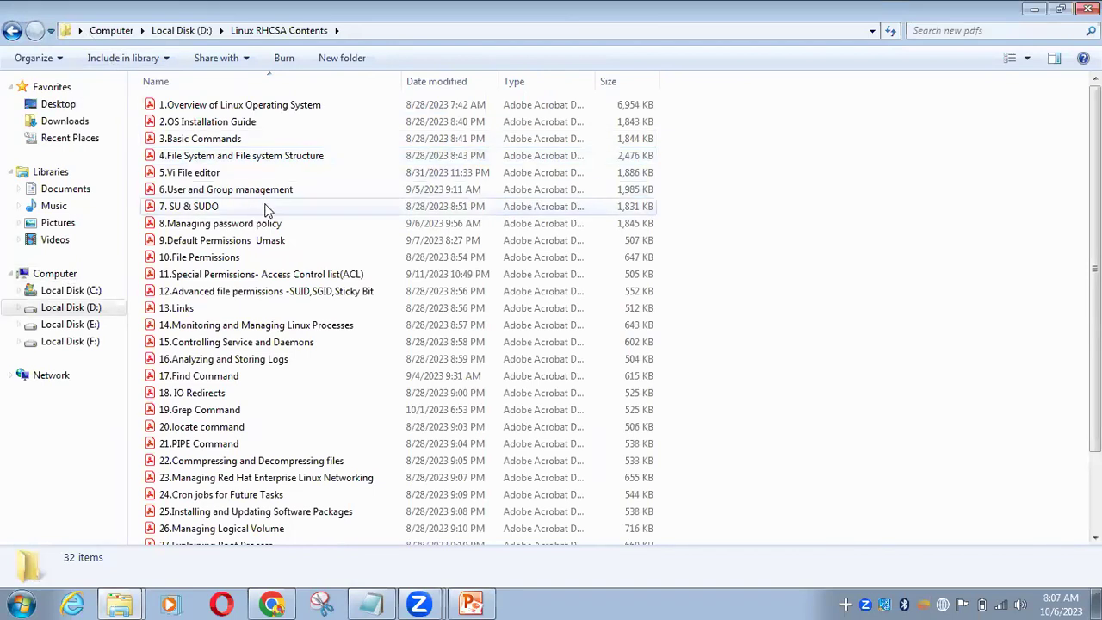
pyautogui.doubleClick(319, 122)
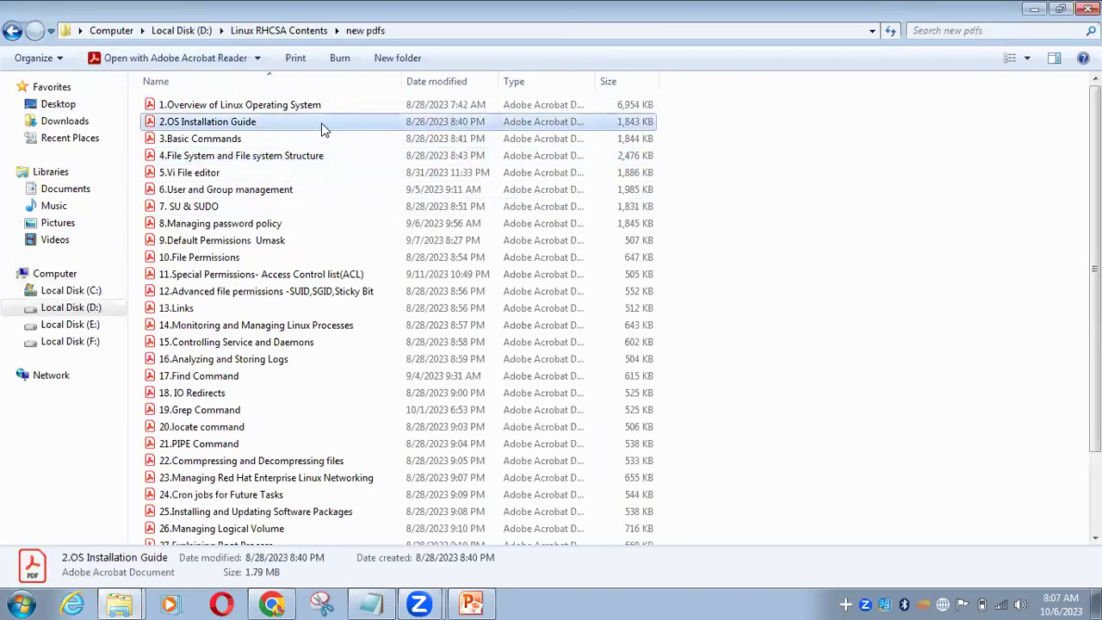
# Hide the Acrobat tools panel and scroll to the Steps of OS Installation on Cloud Platform page
pyautogui.click(210, 85)
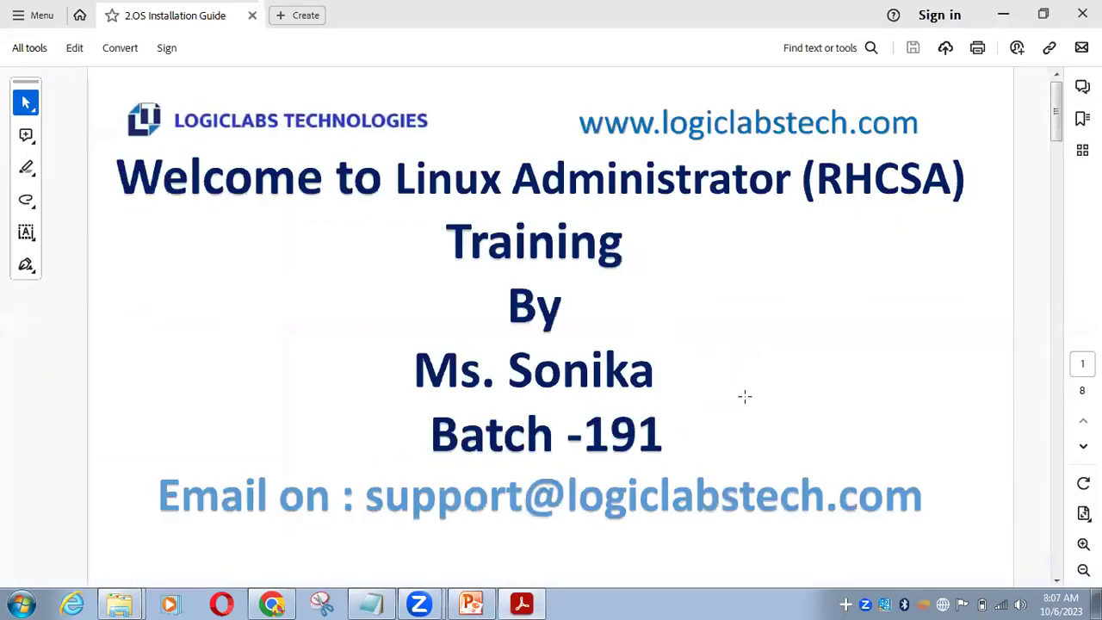
pyautogui.scroll(-10, 737, 390)
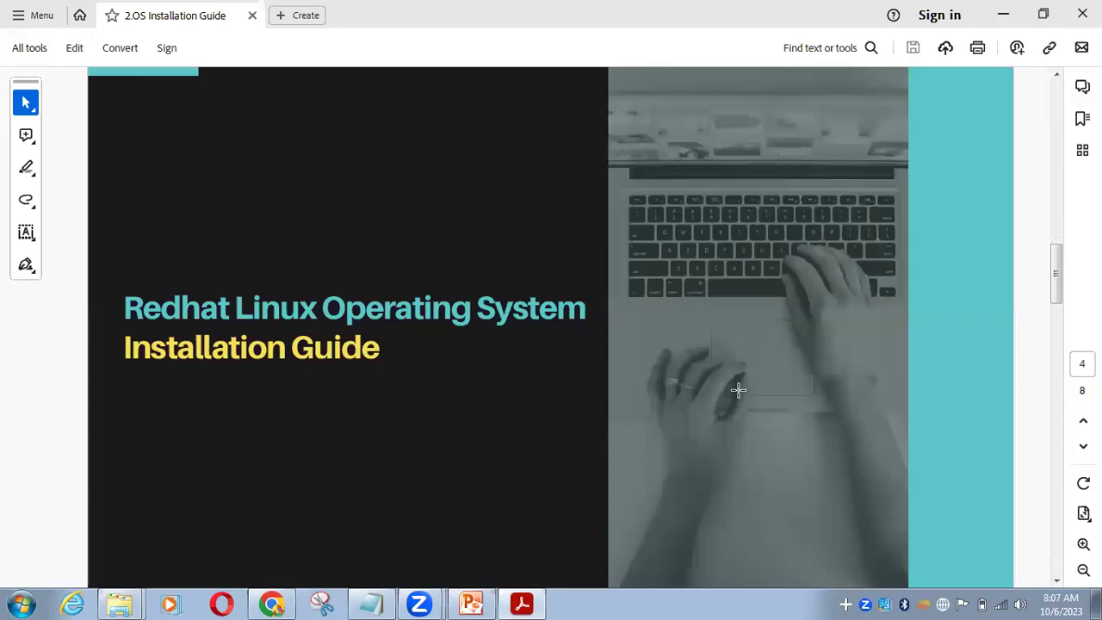
pyautogui.scroll(-8, 738, 389)
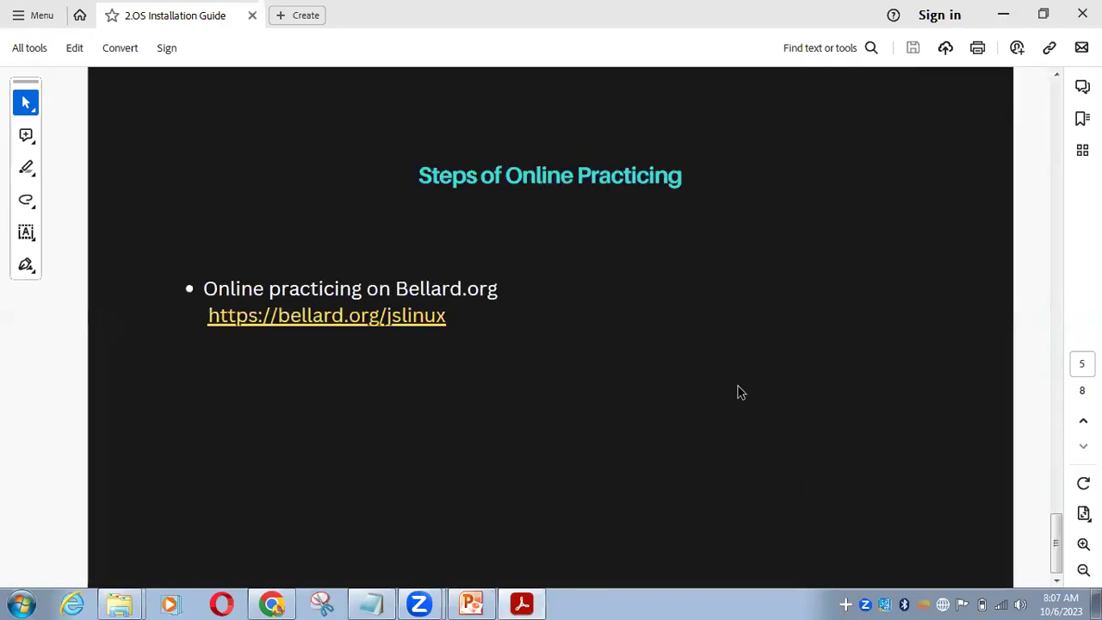
pyautogui.scroll(3, 737, 392)
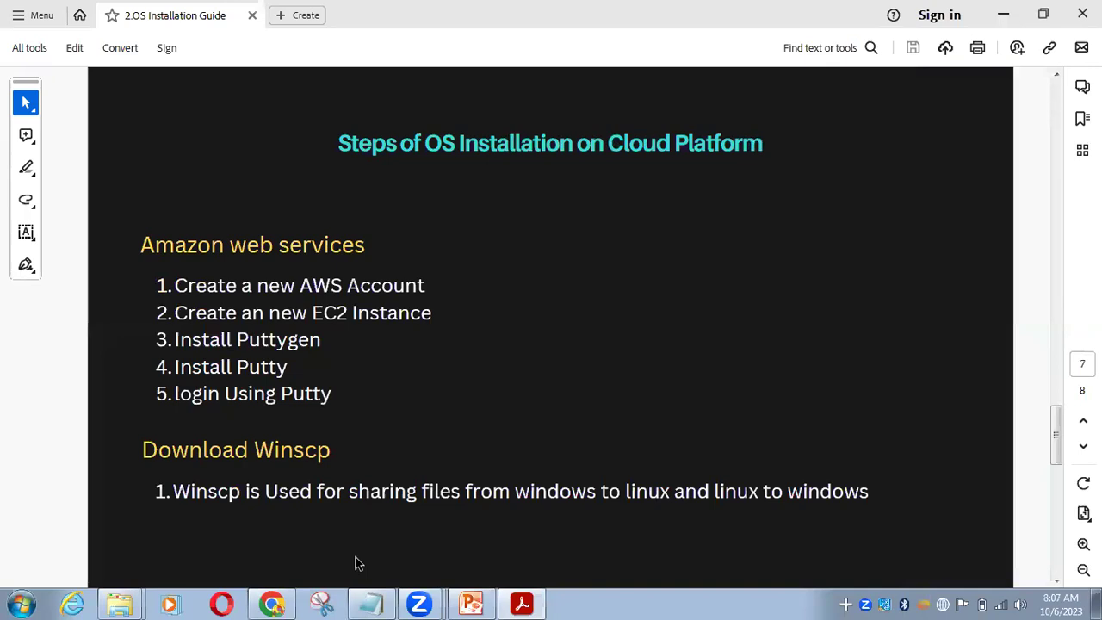
pyautogui.moveTo(355, 606)
# Restore and maximize the reader, then minimize Acrobat and Explorer to show the desktop
pyautogui.click(1042, 26)
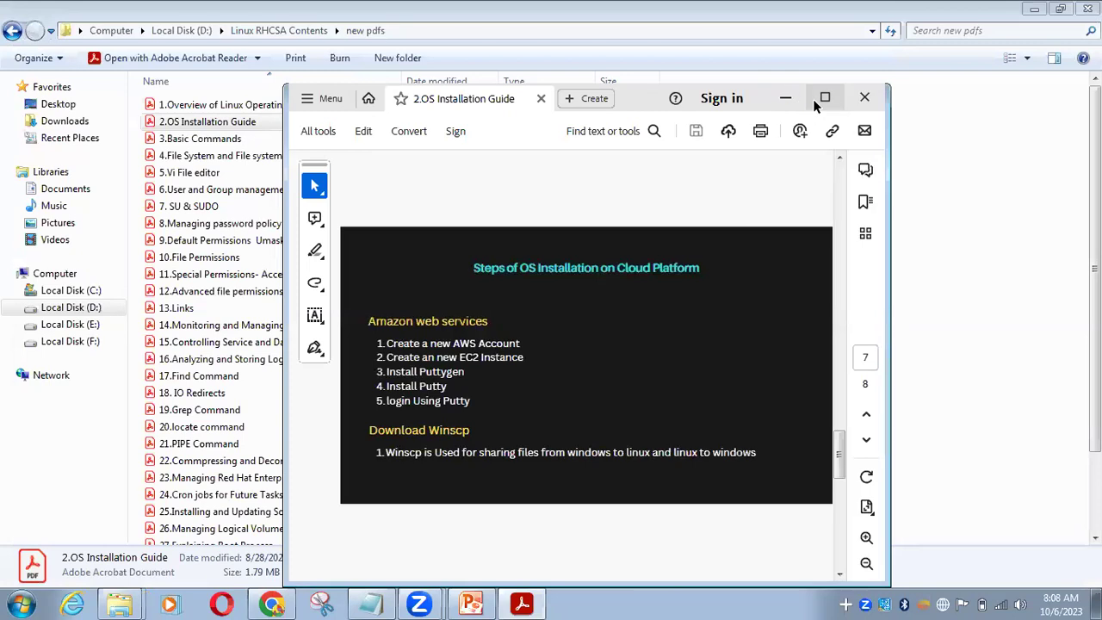
pyautogui.click(814, 99)
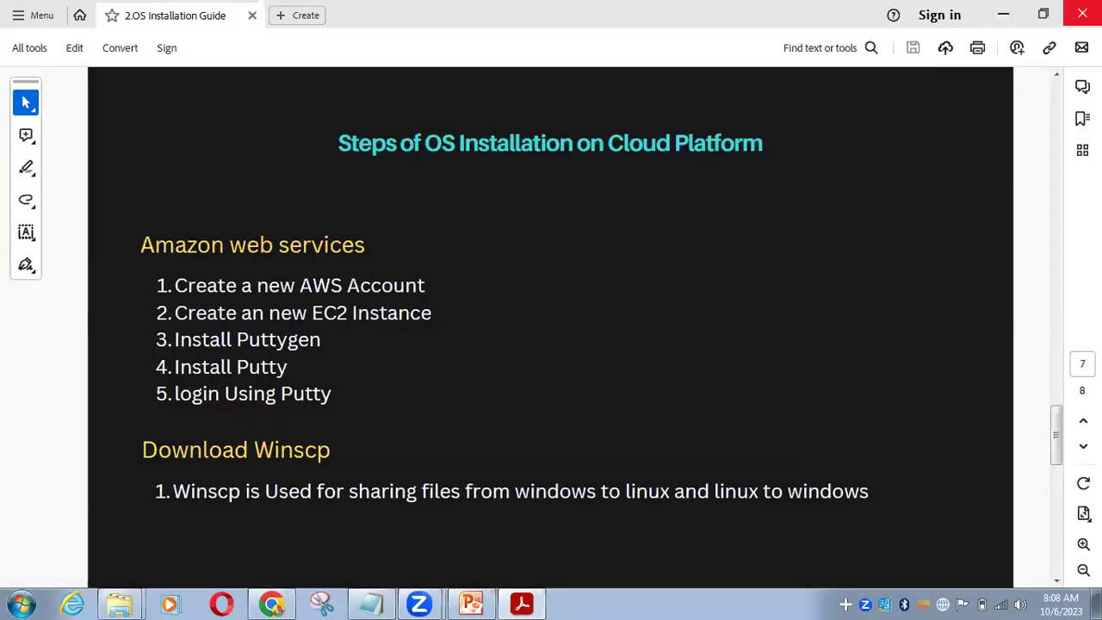
pyautogui.click(1031, 9)
pyautogui.click(1031, 9)
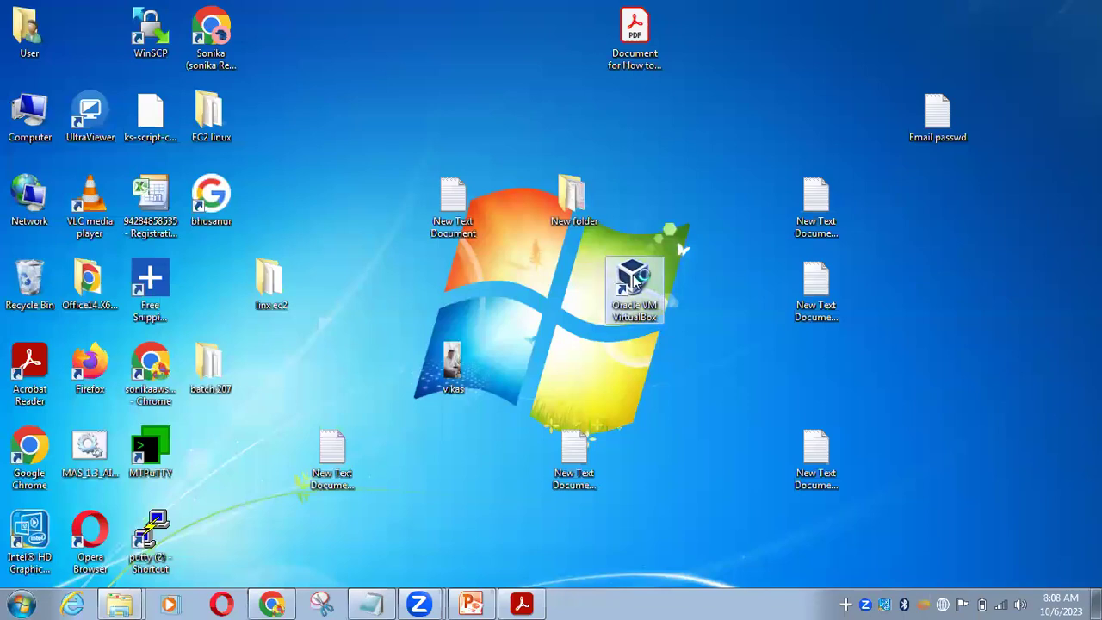
# Launch VirtualBox, dismiss the update notice, and start the linux rhcsa batch 224 VM
pyautogui.doubleClick(655, 279)
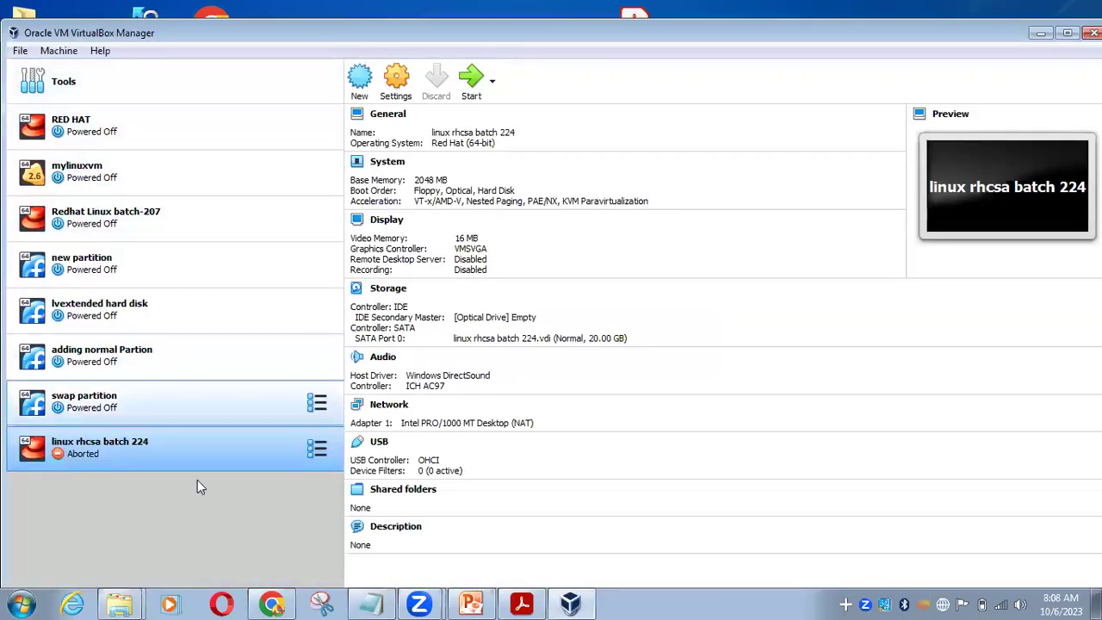
pyautogui.click(562, 392)
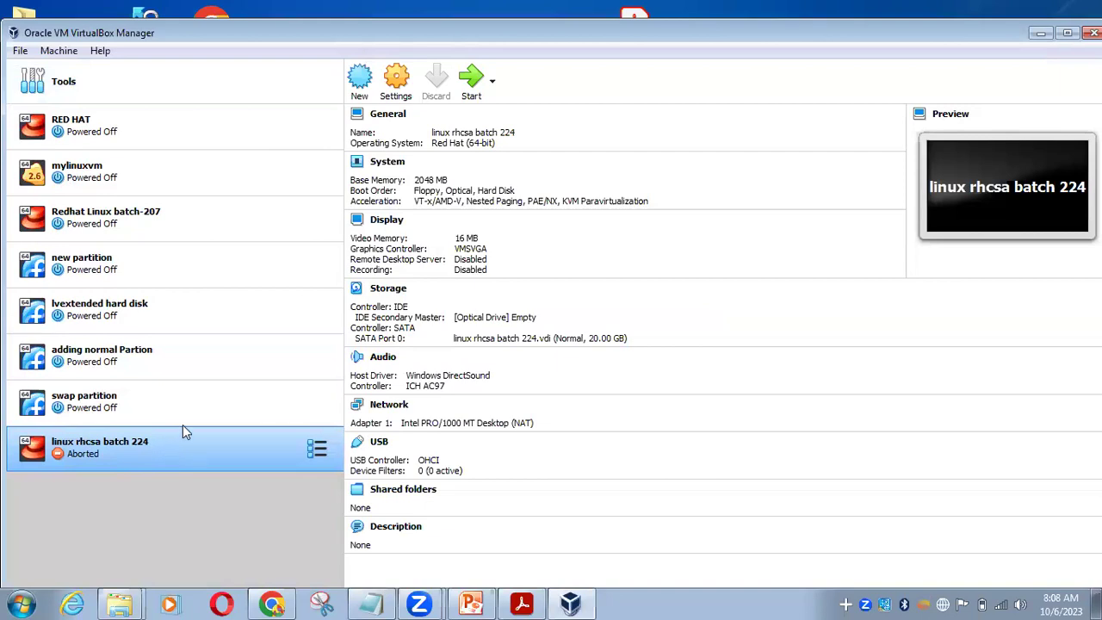
pyautogui.click(471, 79)
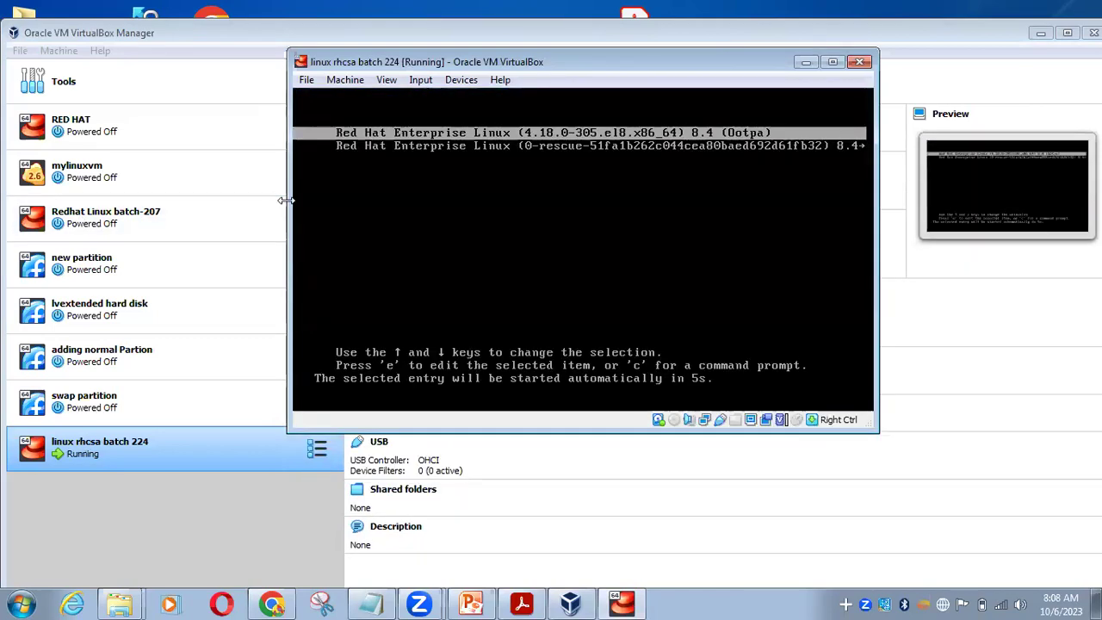
# Enlarge the VM window and boot the main Red Hat Enterprise Linux GRUB entry
pyautogui.moveTo(284, 201); pyautogui.dragTo(76, 201)
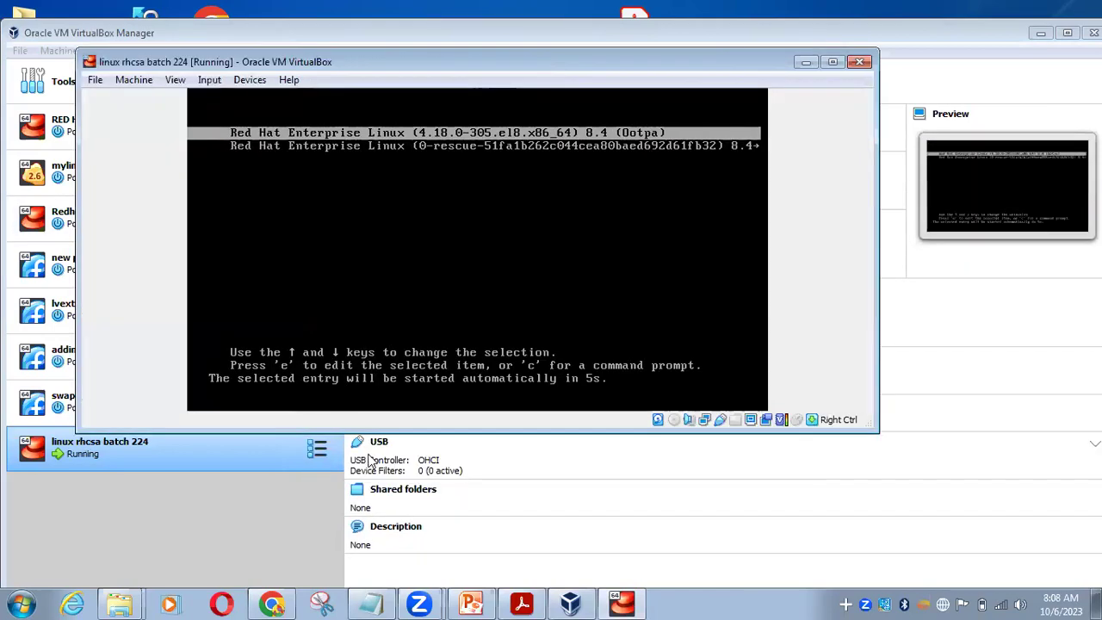
pyautogui.moveTo(422, 428); pyautogui.dragTo(422, 592)
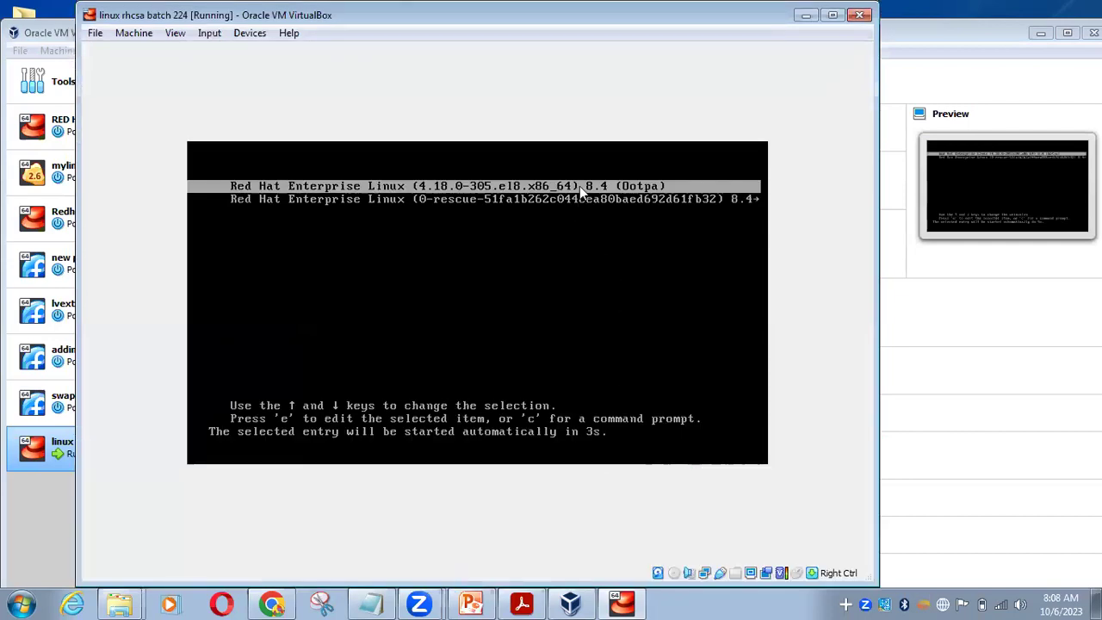
pyautogui.press('Down')
pyautogui.press('Up')
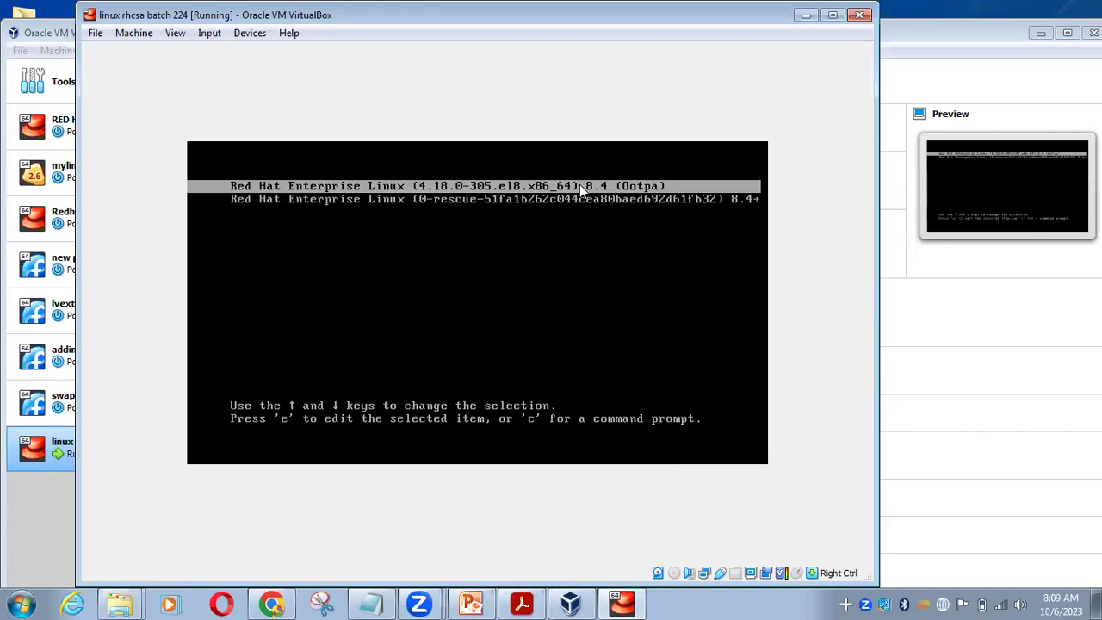
pyautogui.press('Return')
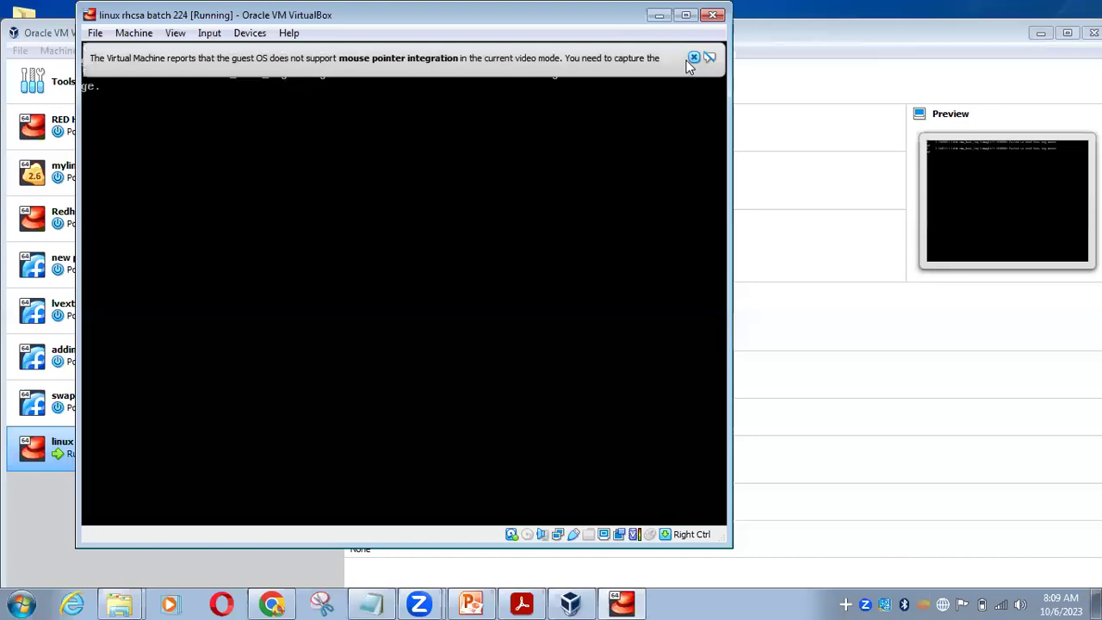
# Dismiss the mouse integration notice, resize the VM window, and move it aside
pyautogui.click(693, 58)
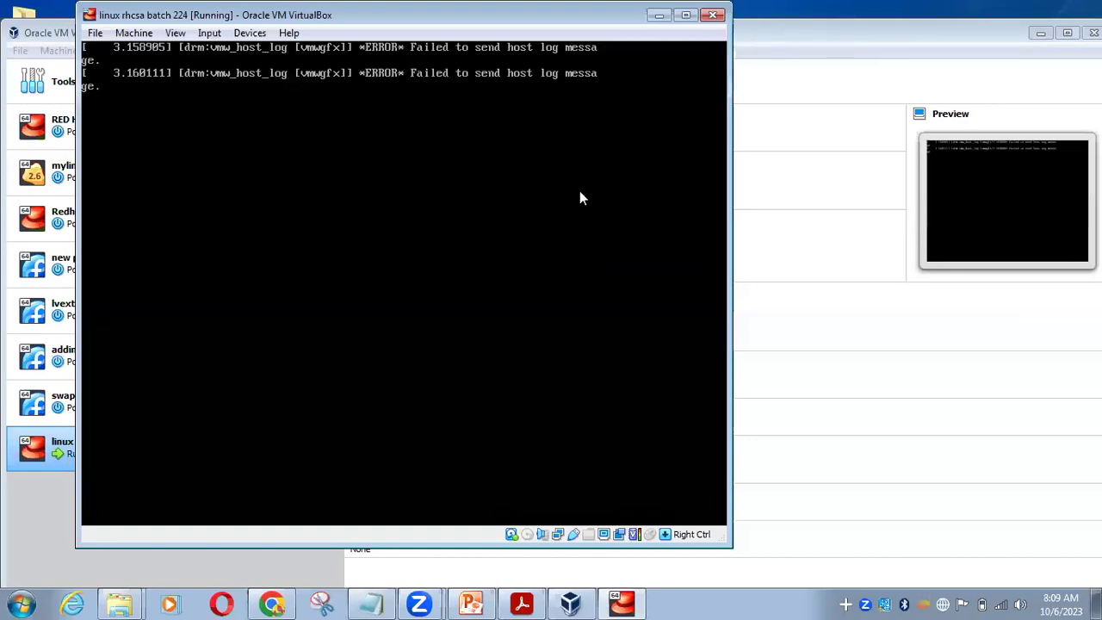
pyautogui.doubleClick(102, 21)
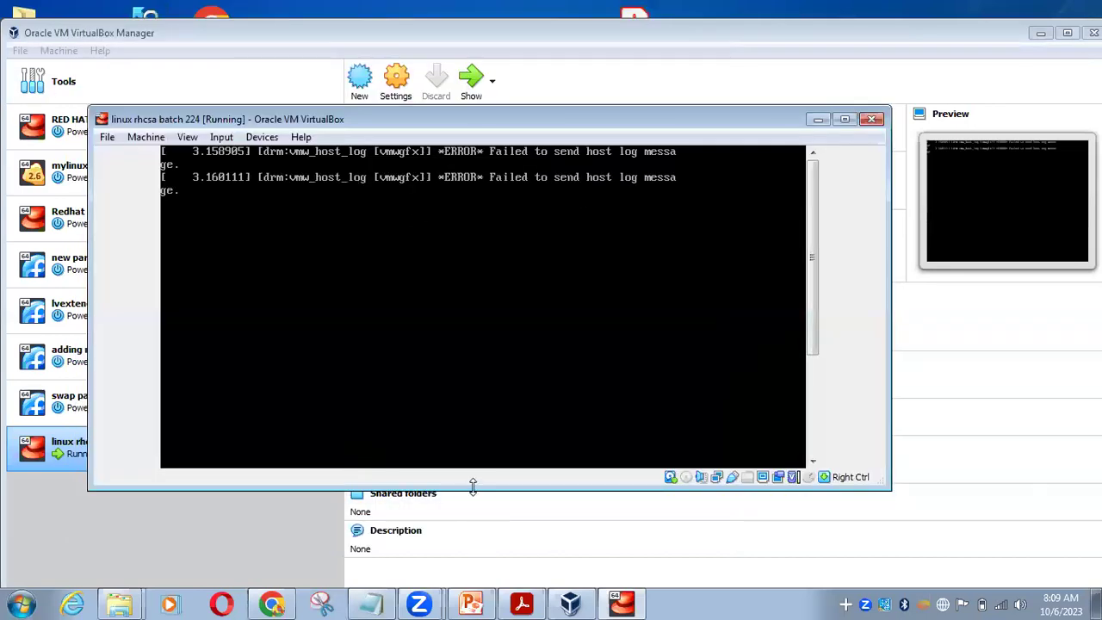
pyautogui.moveTo(472, 487); pyautogui.dragTo(474, 574)
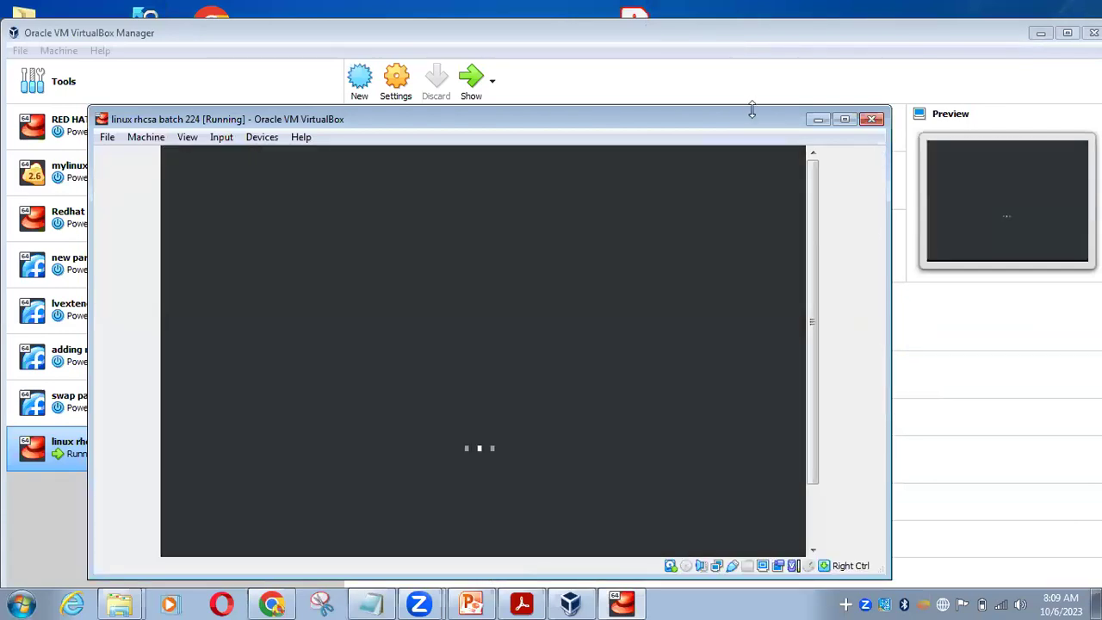
pyautogui.moveTo(751, 109); pyautogui.dragTo(756, 45)
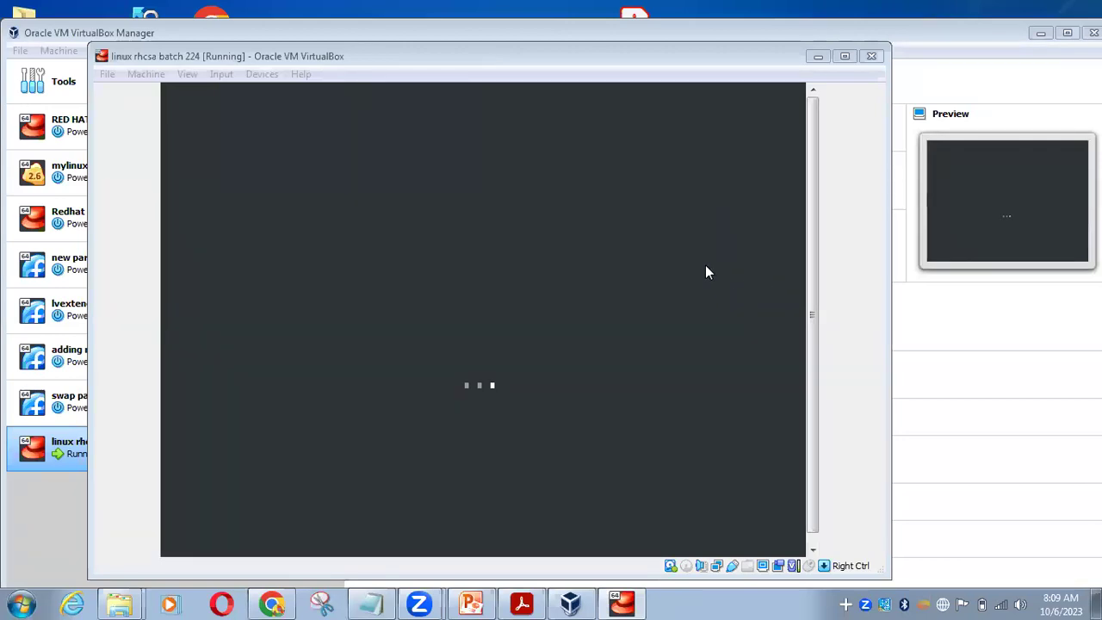
pyautogui.click(680, 62)
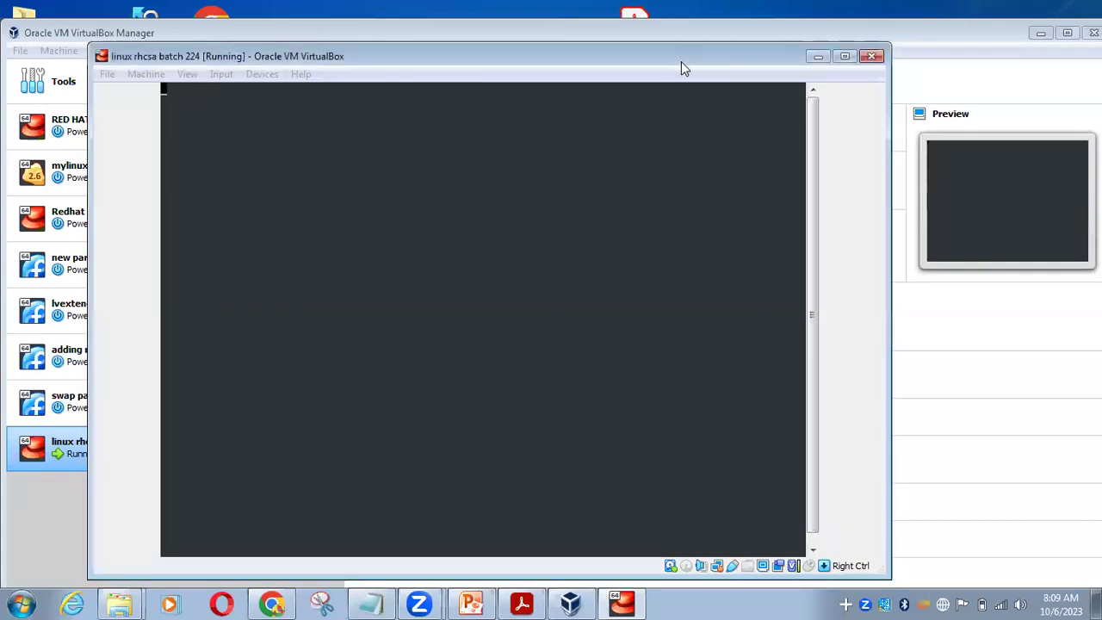
pyautogui.moveTo(680, 61); pyautogui.dragTo(790, 68)
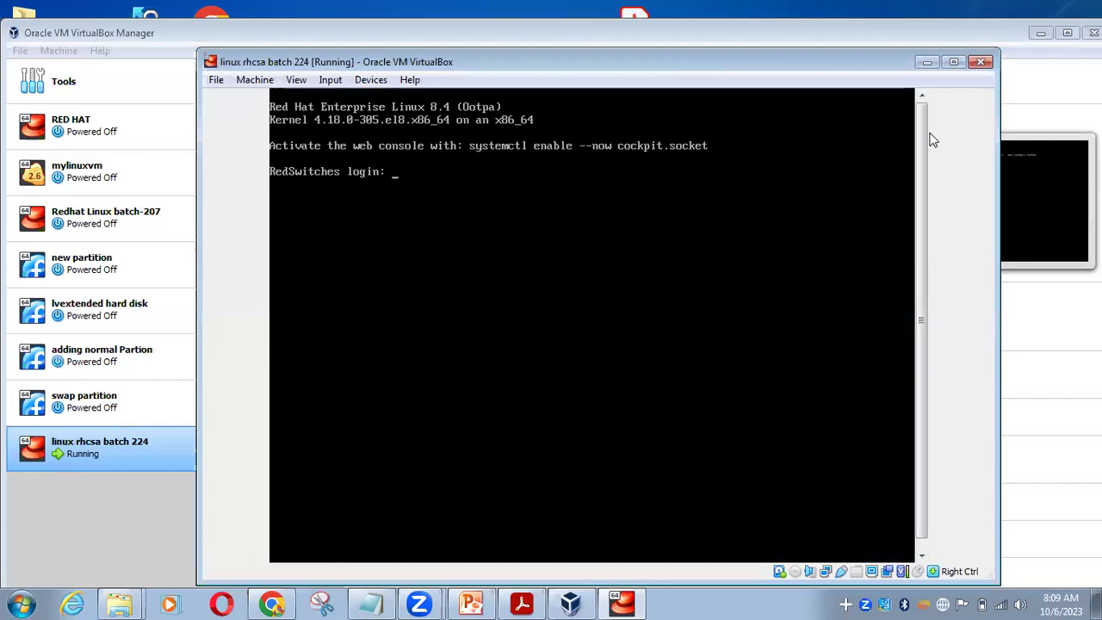
# Log in to the guest as root and clear the console
pyautogui.write('root')
pyautogui.press('Return')
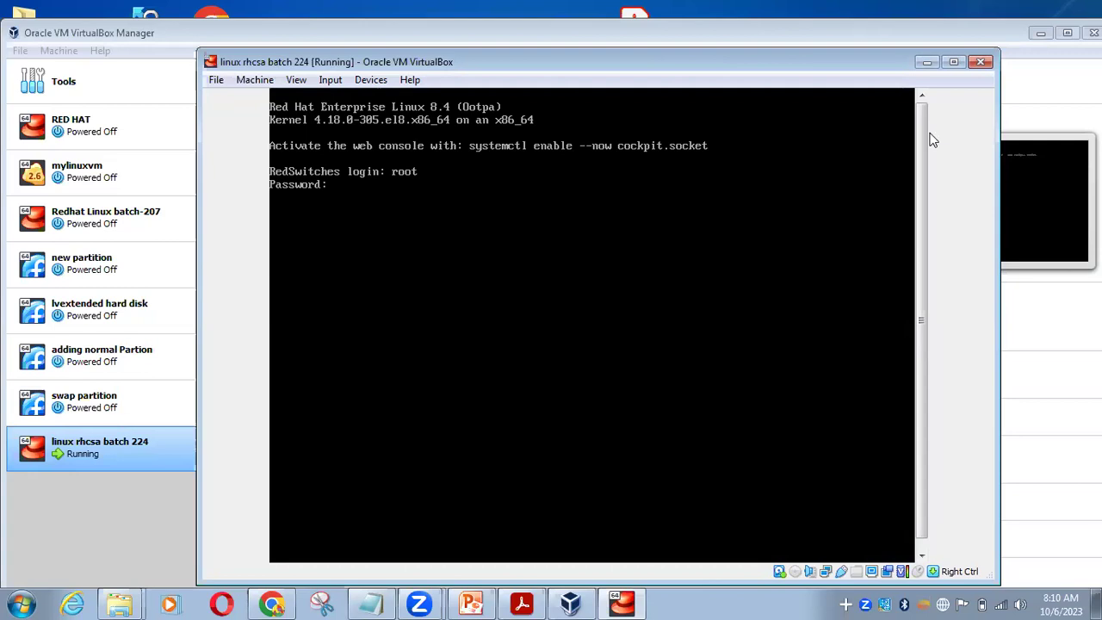
pyautogui.write('root')
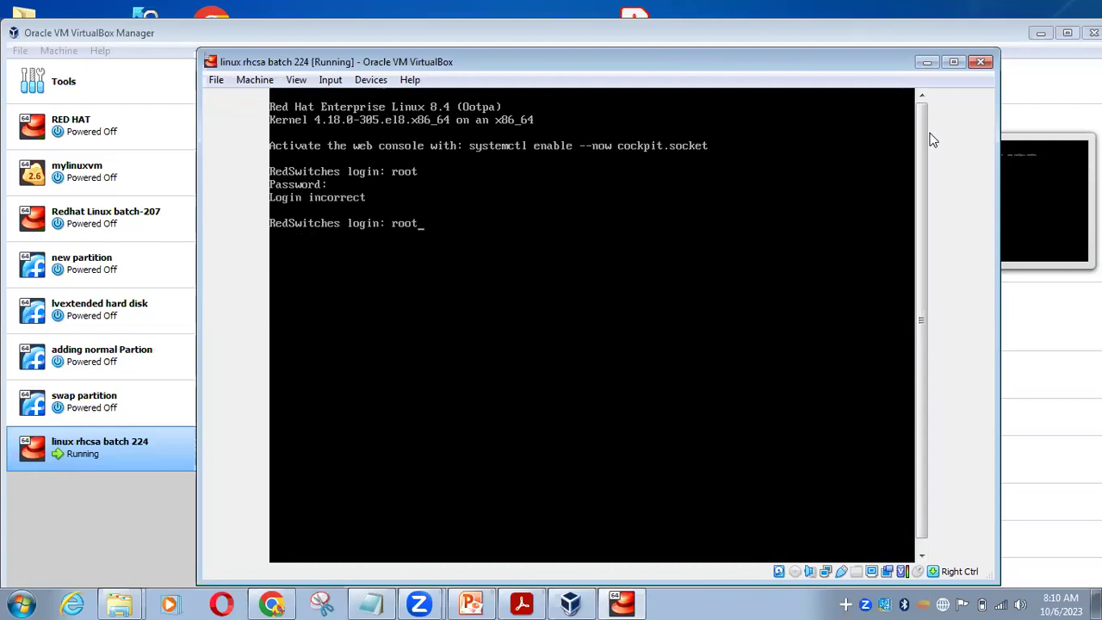
pyautogui.press('Return')
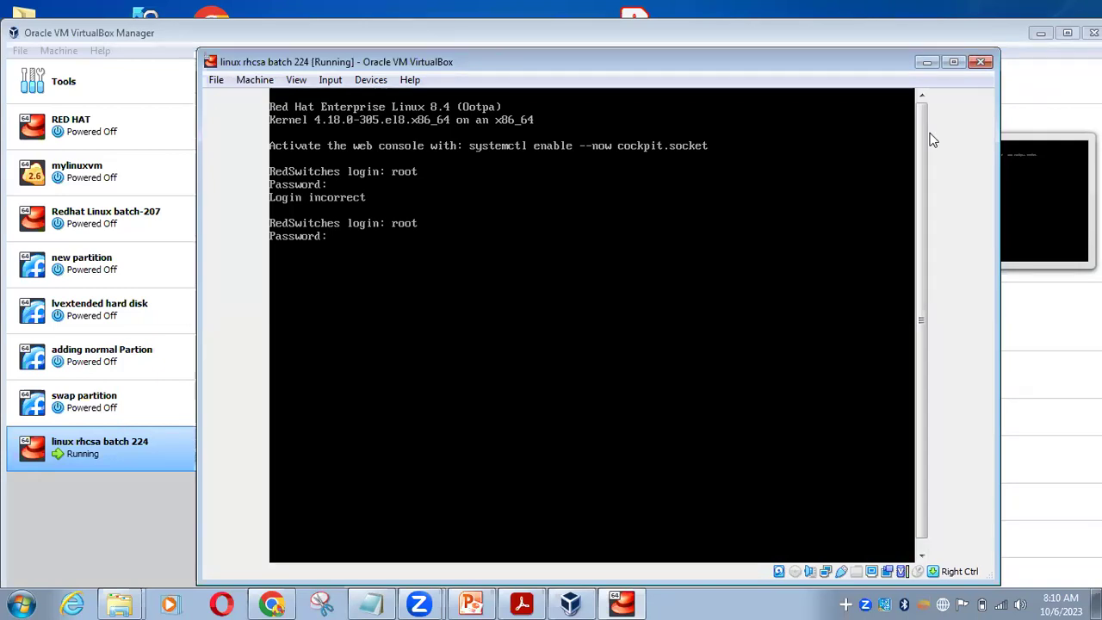
pyautogui.press('Return')
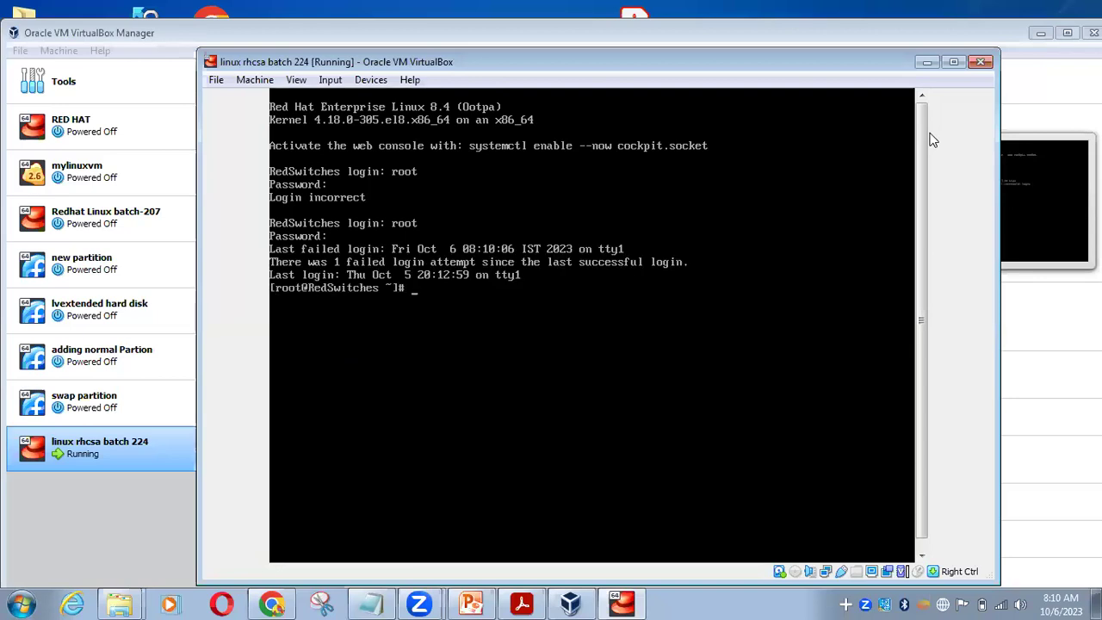
pyautogui.write('clear')
pyautogui.press('Return')
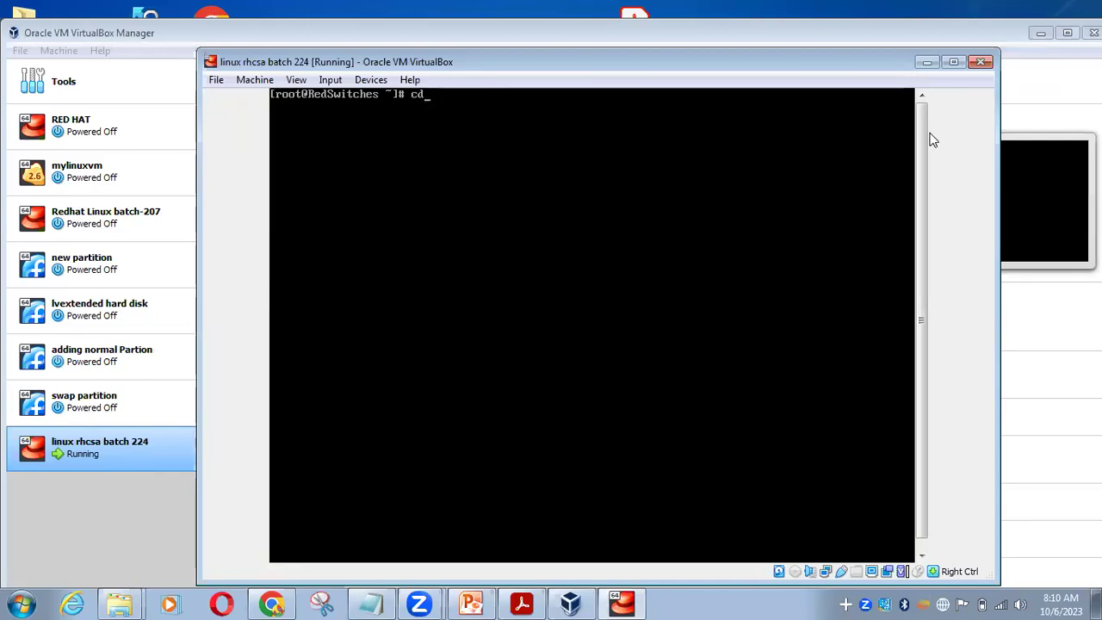
# Create file1 and directory dir2 in root's home, list them with ls -l, and reposition the VM window
pyautogui.write('touch file1')
pyautogui.press('Return')
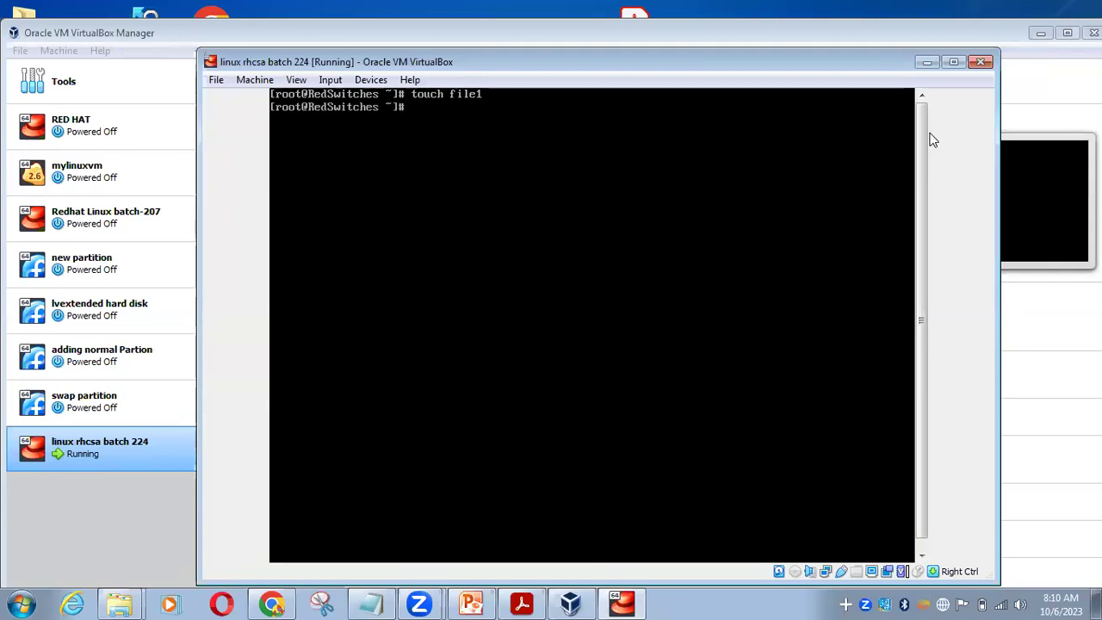
pyautogui.write('mkdir dir2')
pyautogui.press('Return')
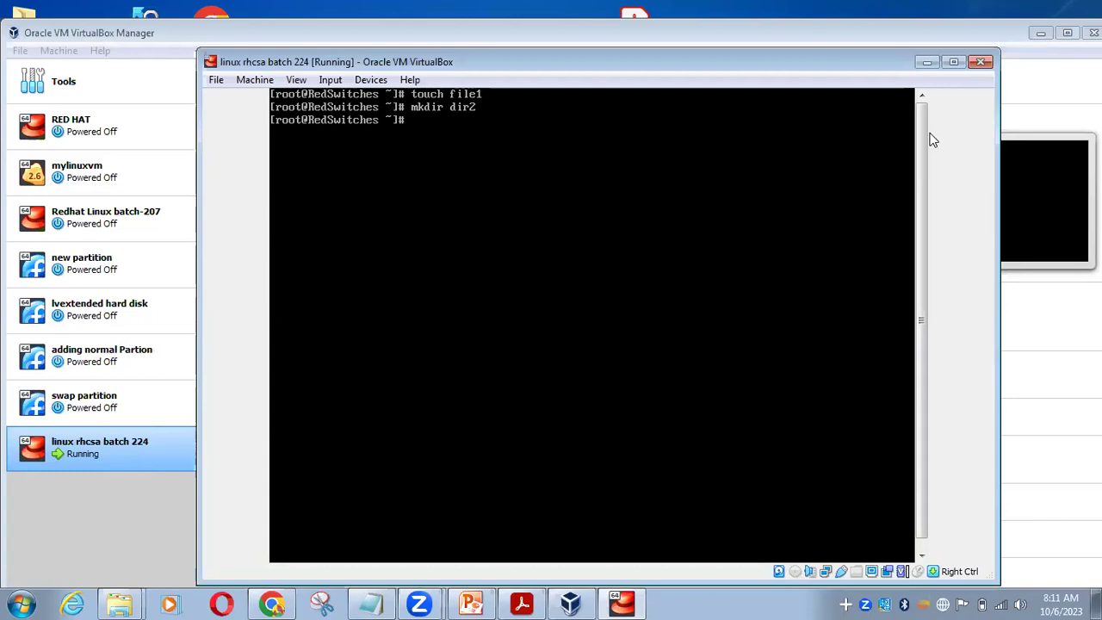
pyautogui.write('ls -l')
pyautogui.press('Return')
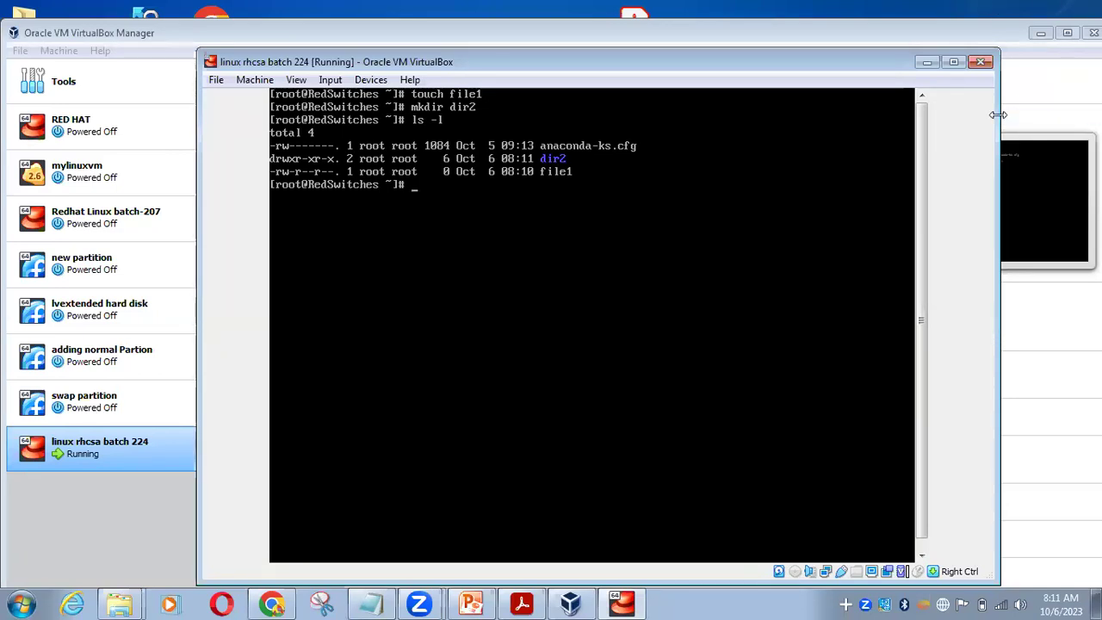
pyautogui.moveTo(998, 114); pyautogui.dragTo(706, 118)
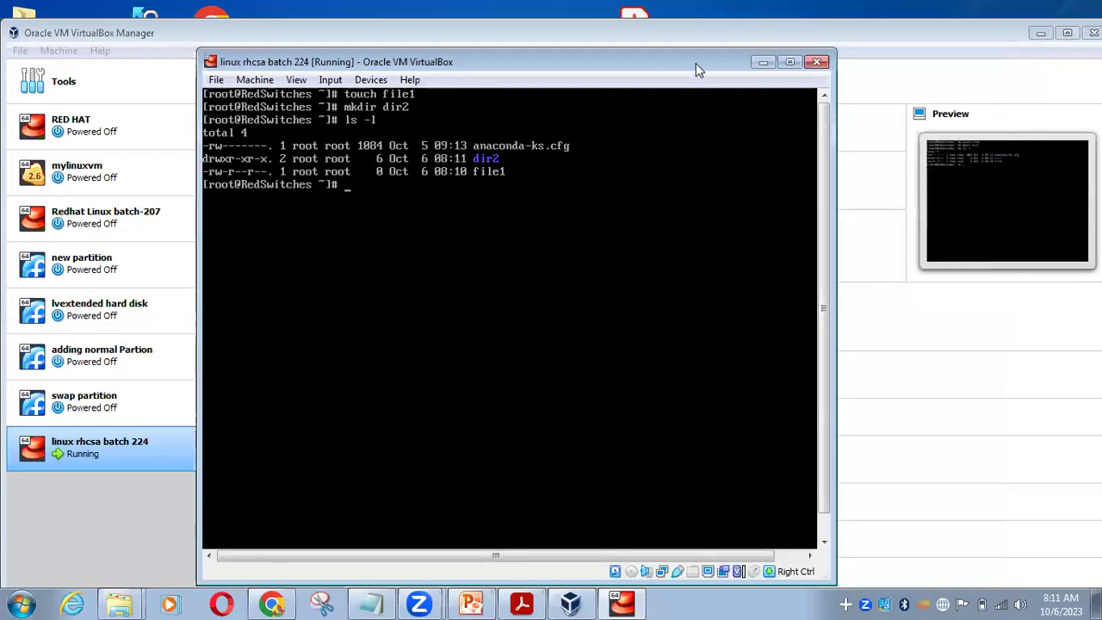
pyautogui.moveTo(695, 63); pyautogui.dragTo(944, 96)
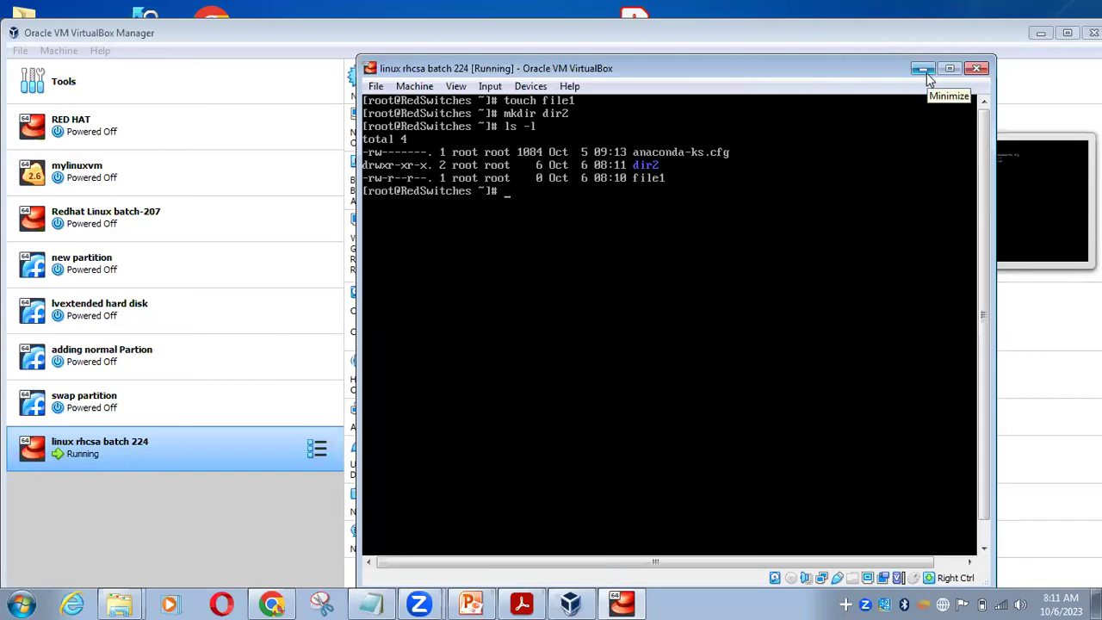
# Minimize the VM and VirtualBox Manager windows and refresh the desktop
pyautogui.click(926, 72)
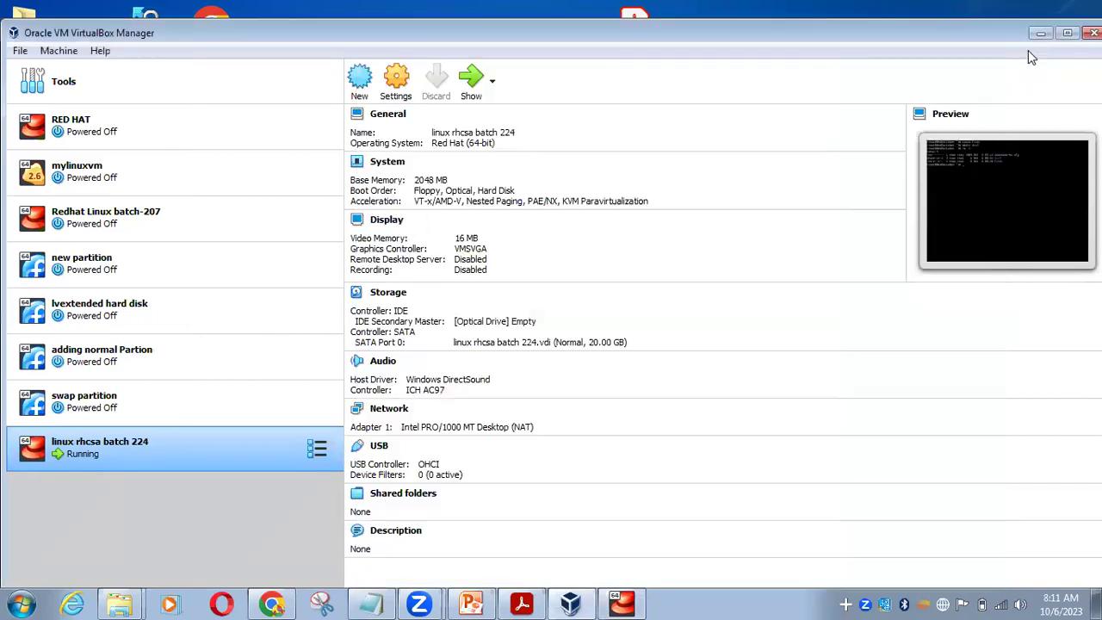
pyautogui.click(1039, 35)
pyautogui.rightClick(738, 364)
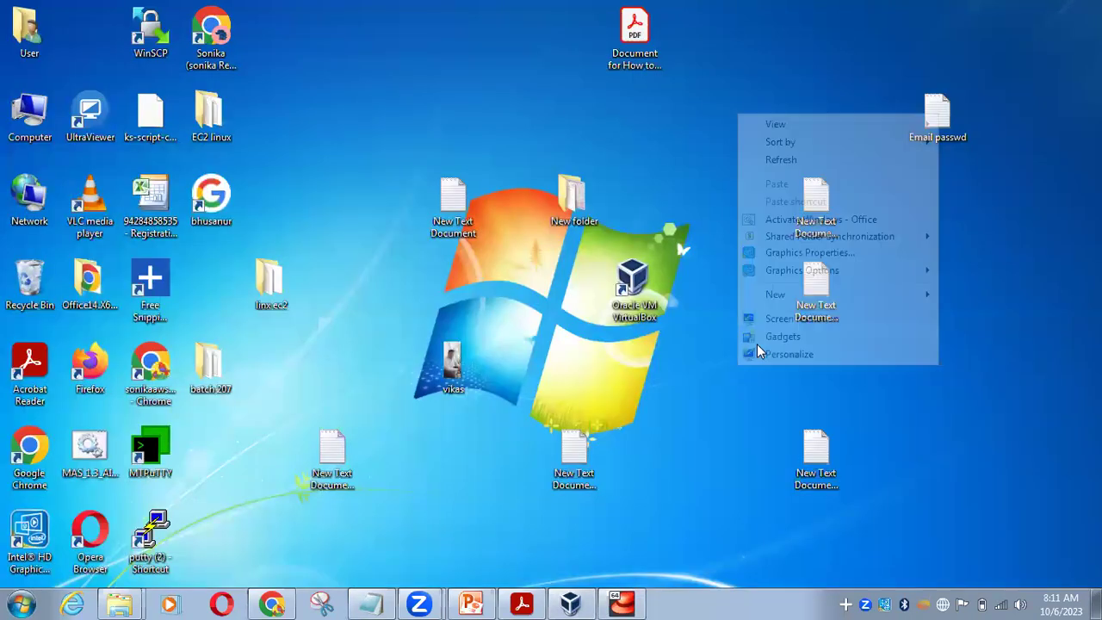
pyautogui.click(781, 161)
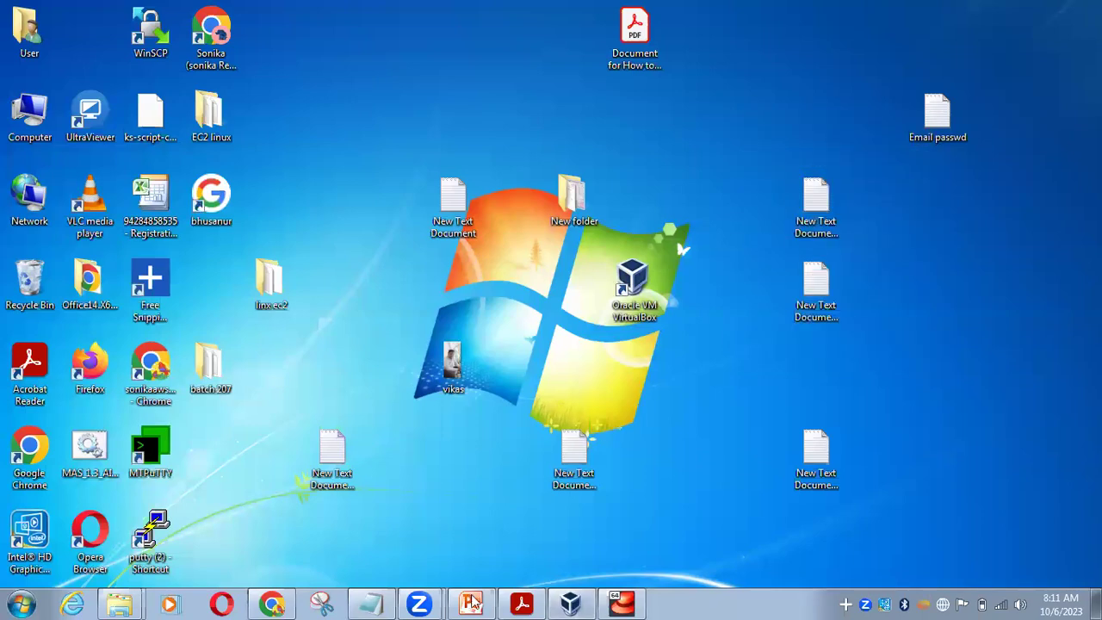
# Bring up Chrome in a smaller window, close the WhatsApp tab, and open a new tab
pyautogui.click(271, 602)
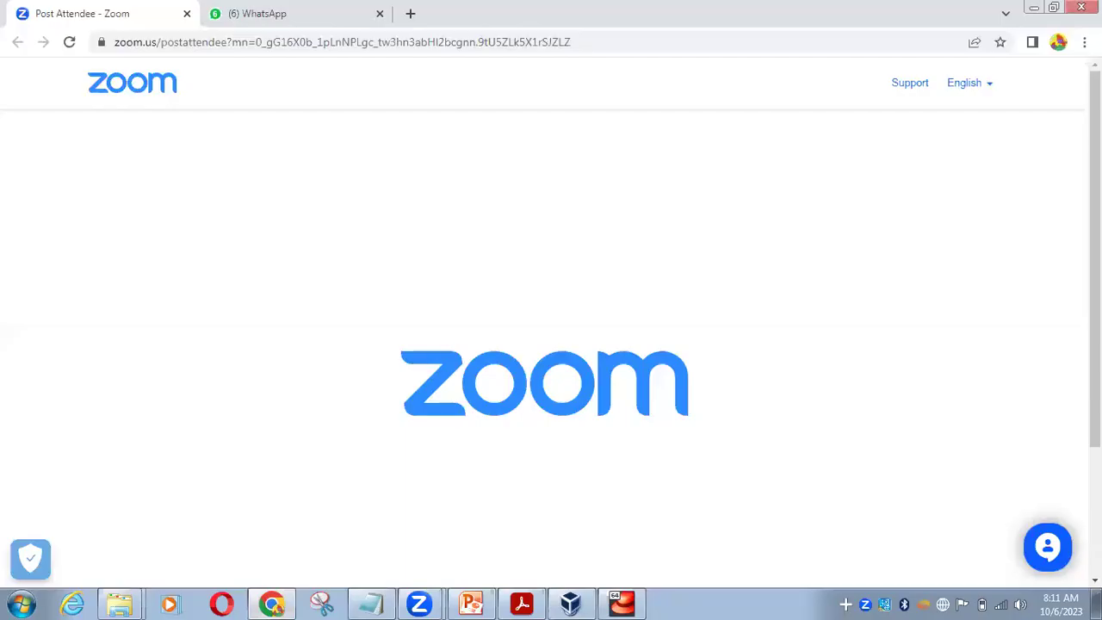
pyautogui.click(1051, 9)
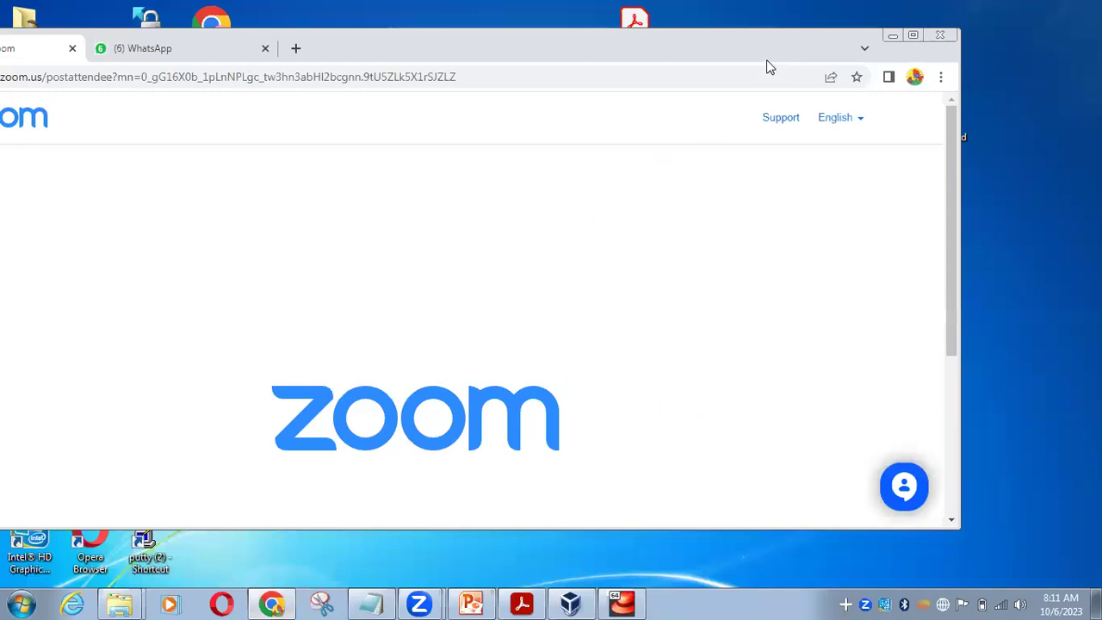
pyautogui.moveTo(516, 41); pyautogui.dragTo(557, 129)
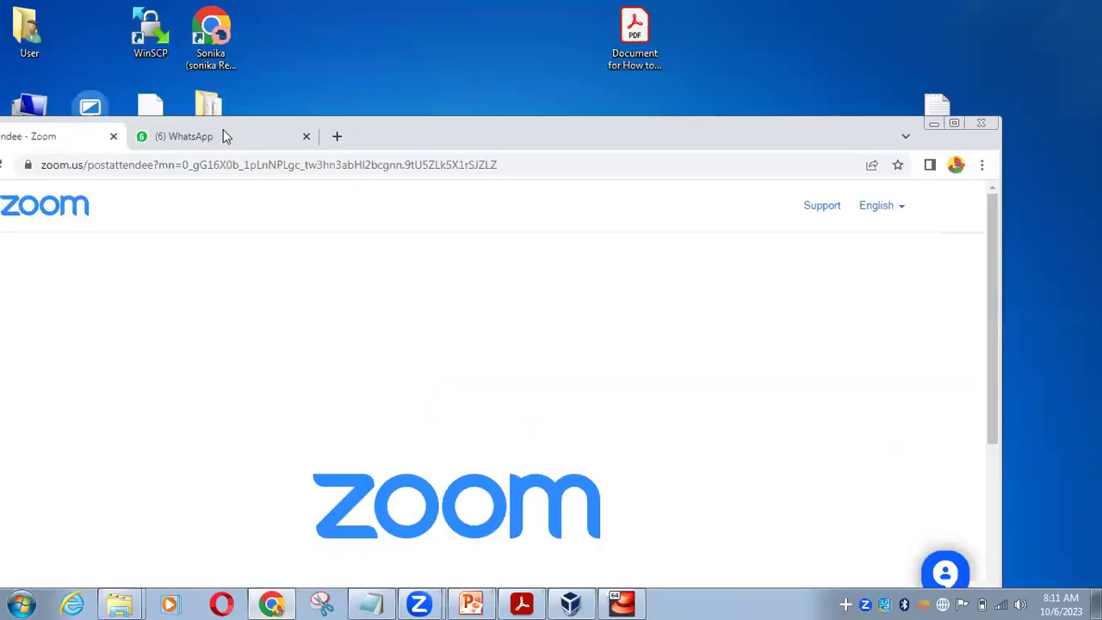
pyautogui.click(308, 137)
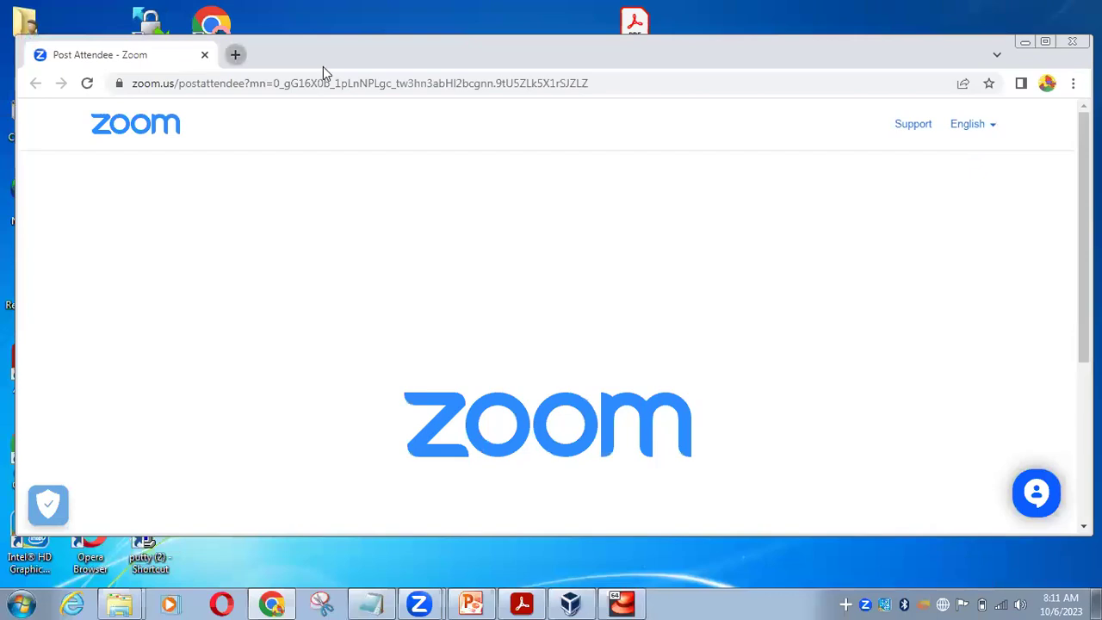
pyautogui.click(235, 55)
# Search Google for 'aws console login' and open the AWS Management Console result
pyautogui.click(470, 419)
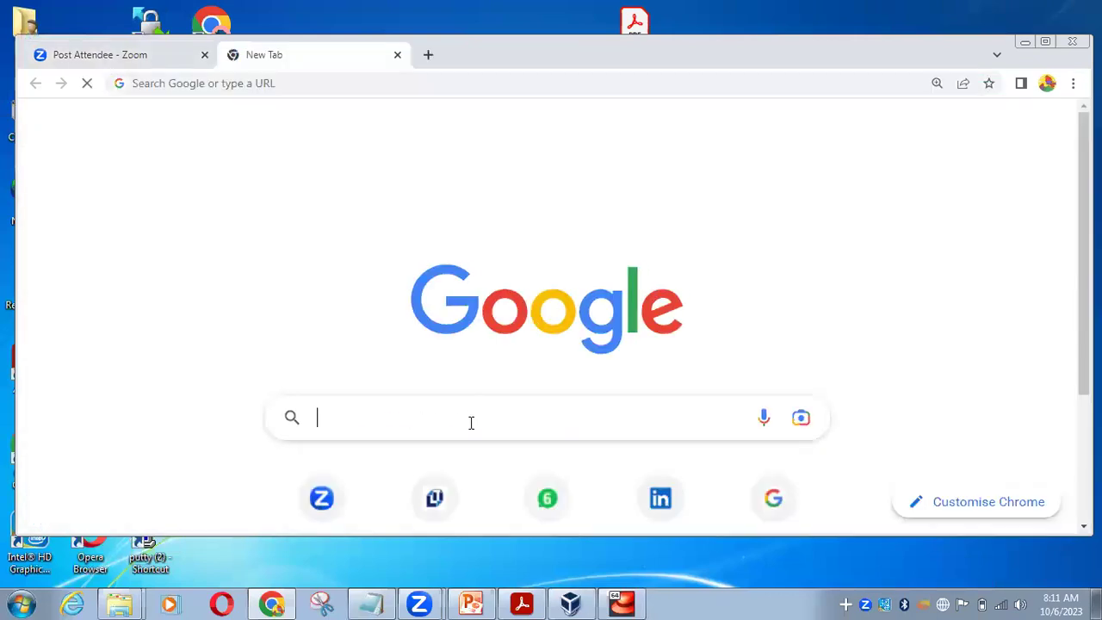
pyautogui.write('aws')
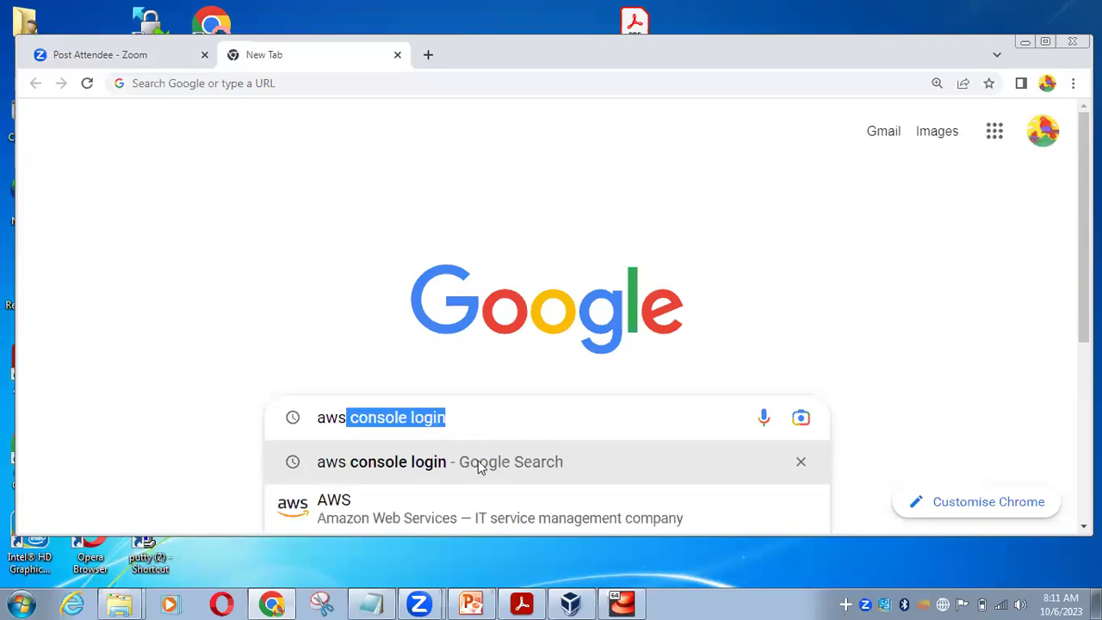
pyautogui.click(479, 461)
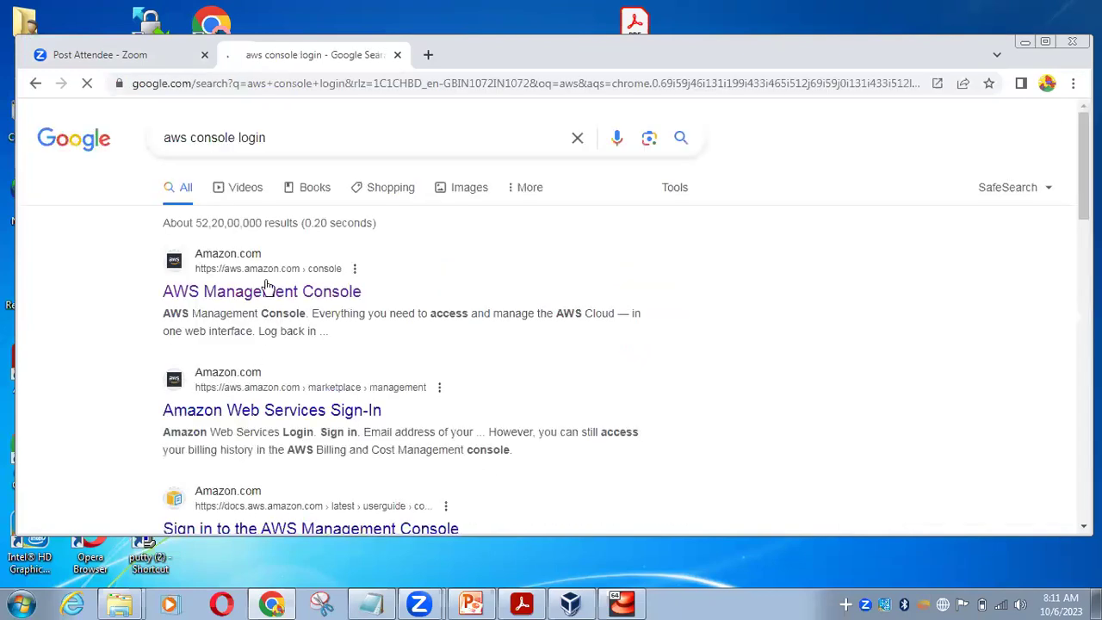
pyautogui.click(273, 276)
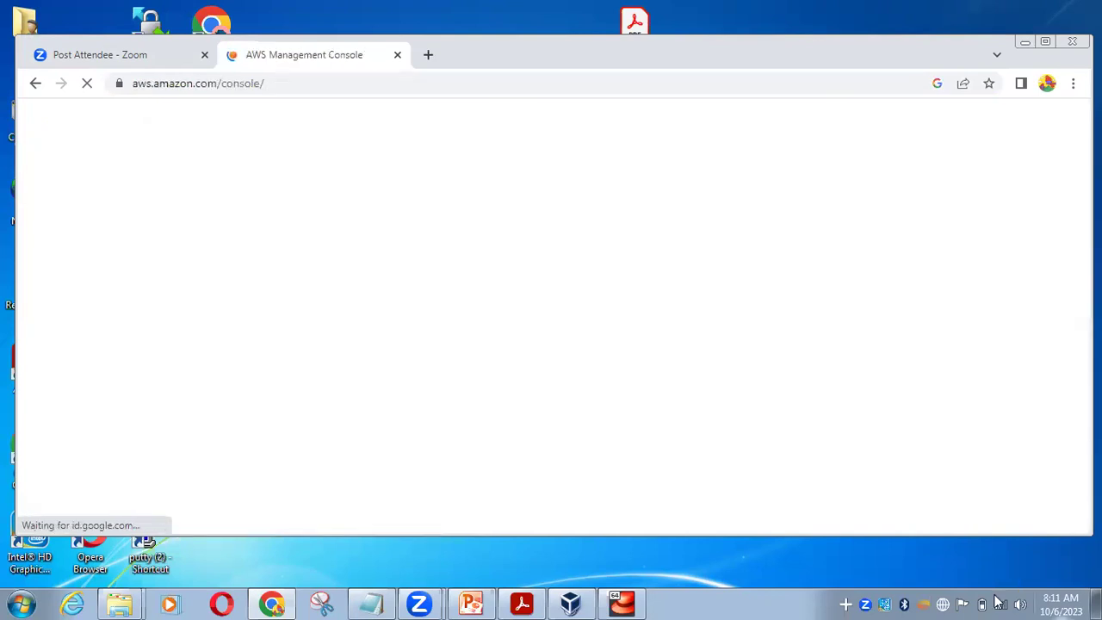
pyautogui.doubleClick(721, 533)
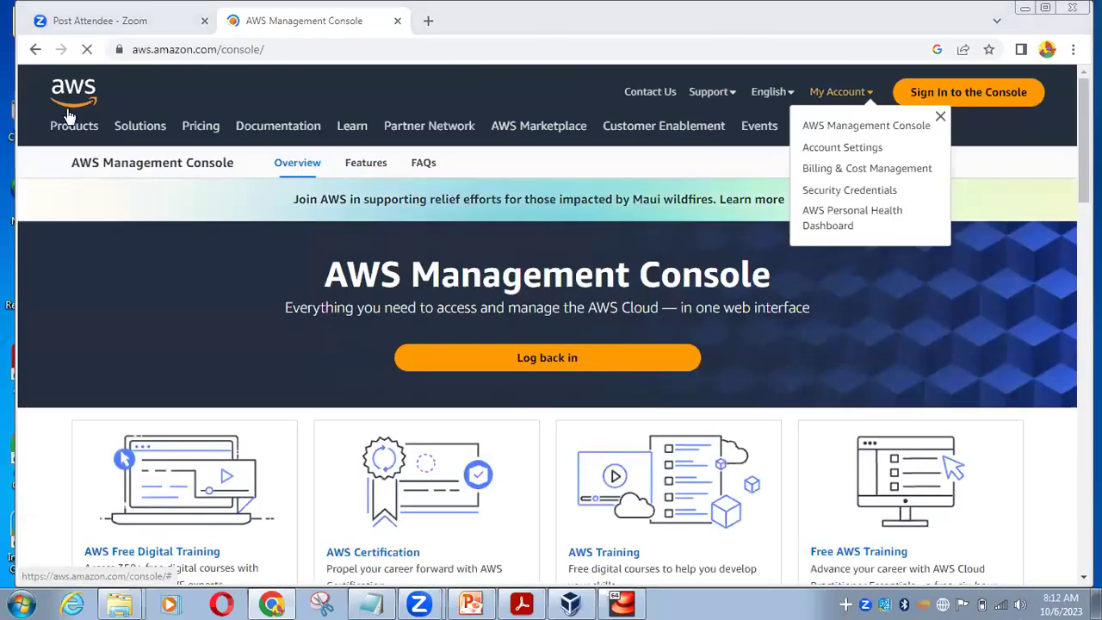
# Sign in to the AWS console as the root user
pyautogui.click(957, 95)
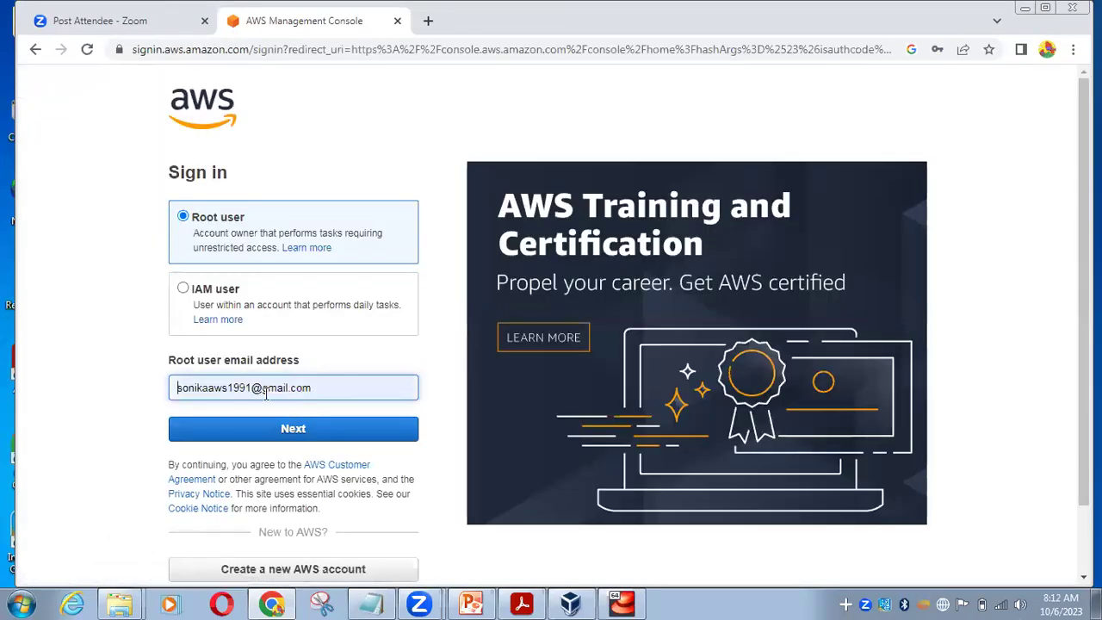
pyautogui.click(273, 427)
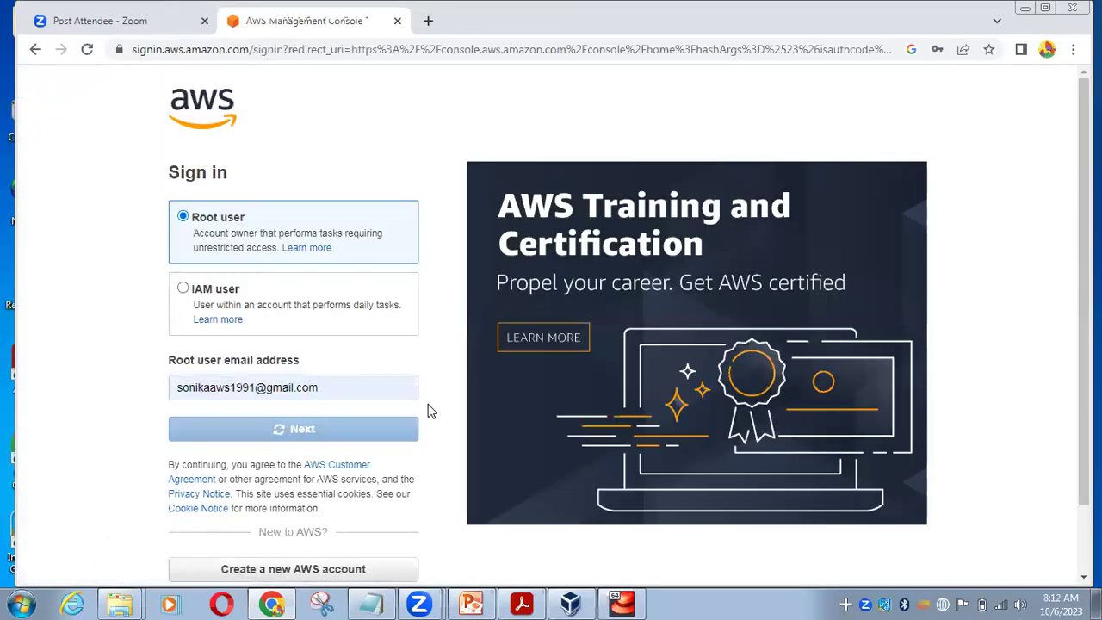
pyautogui.click(277, 310)
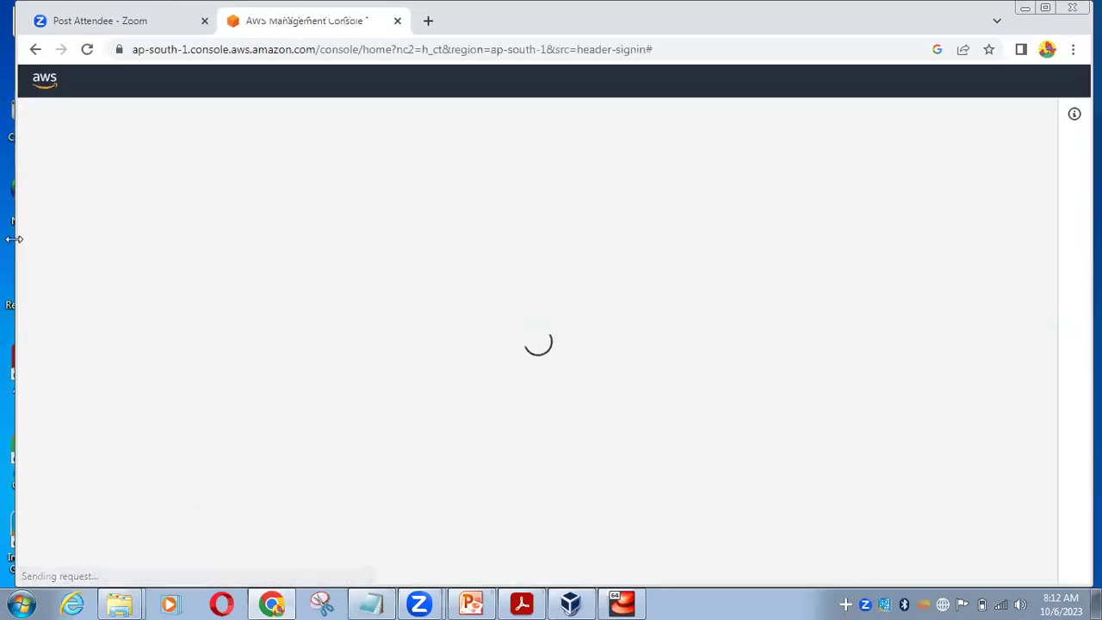
pyautogui.moveTo(14, 238); pyautogui.dragTo(0, 240)
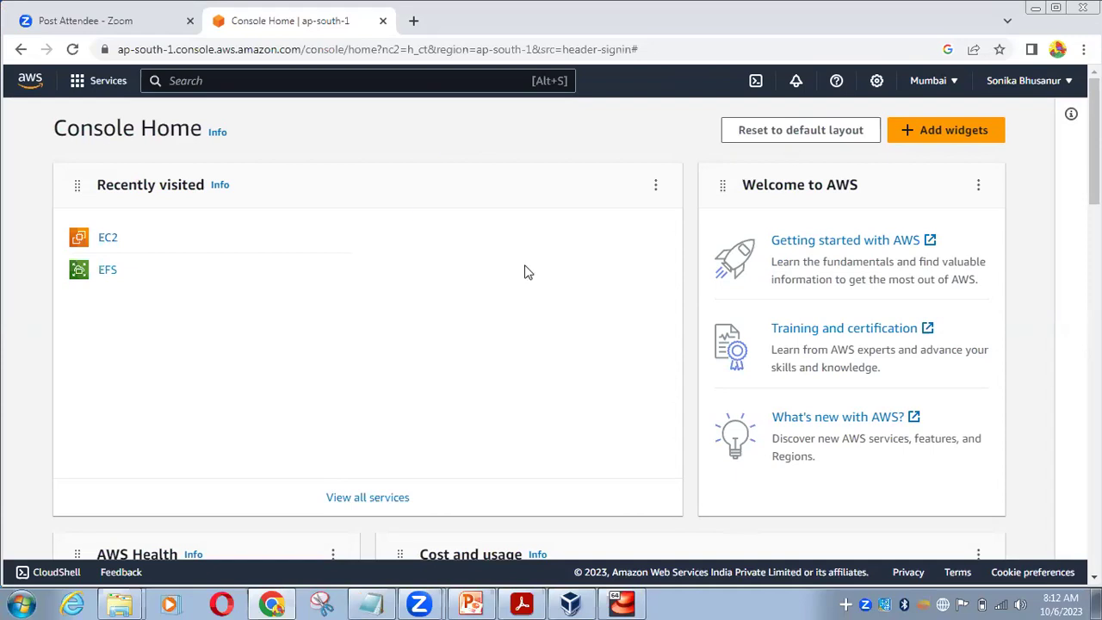
# Search the console services for Ec2 and open the EC2 dashboard
pyautogui.click(419, 87)
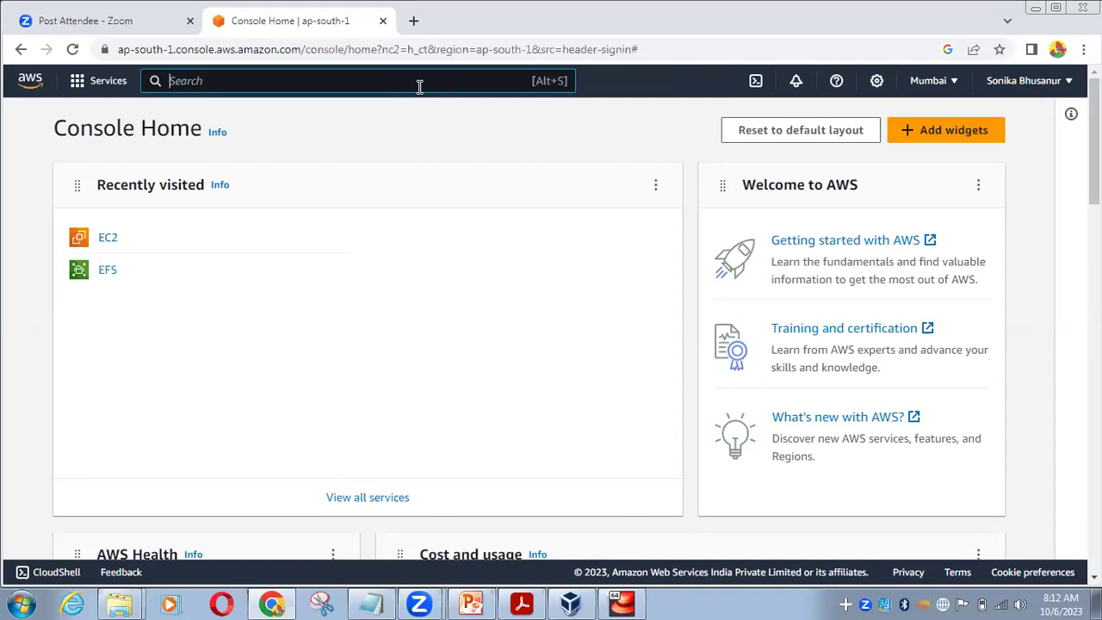
pyautogui.write('Ec2')
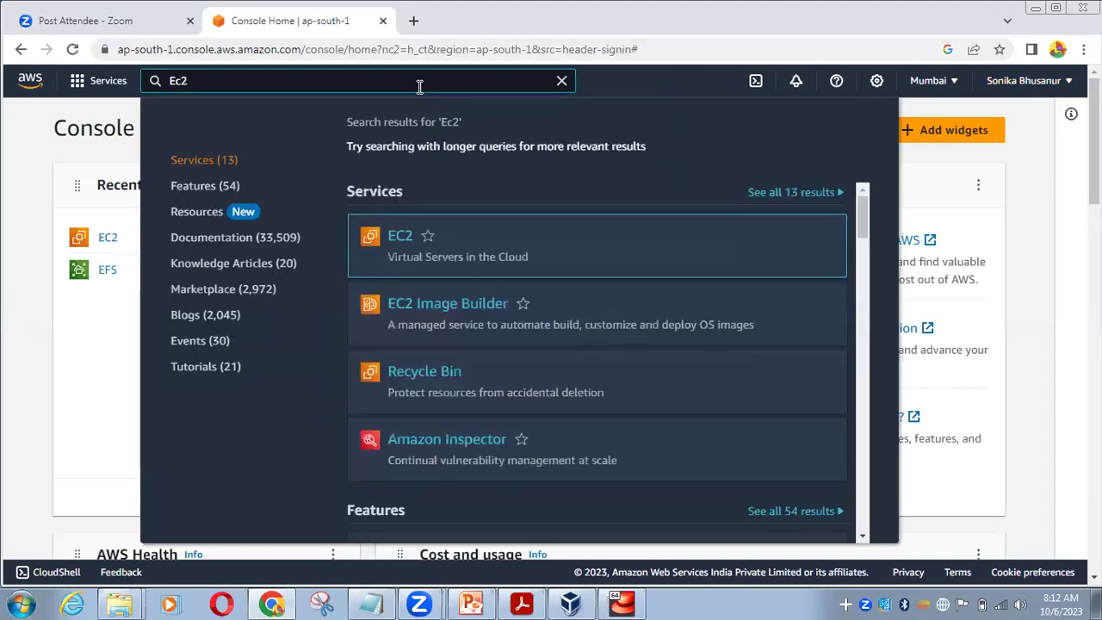
pyautogui.moveTo(432, 269)
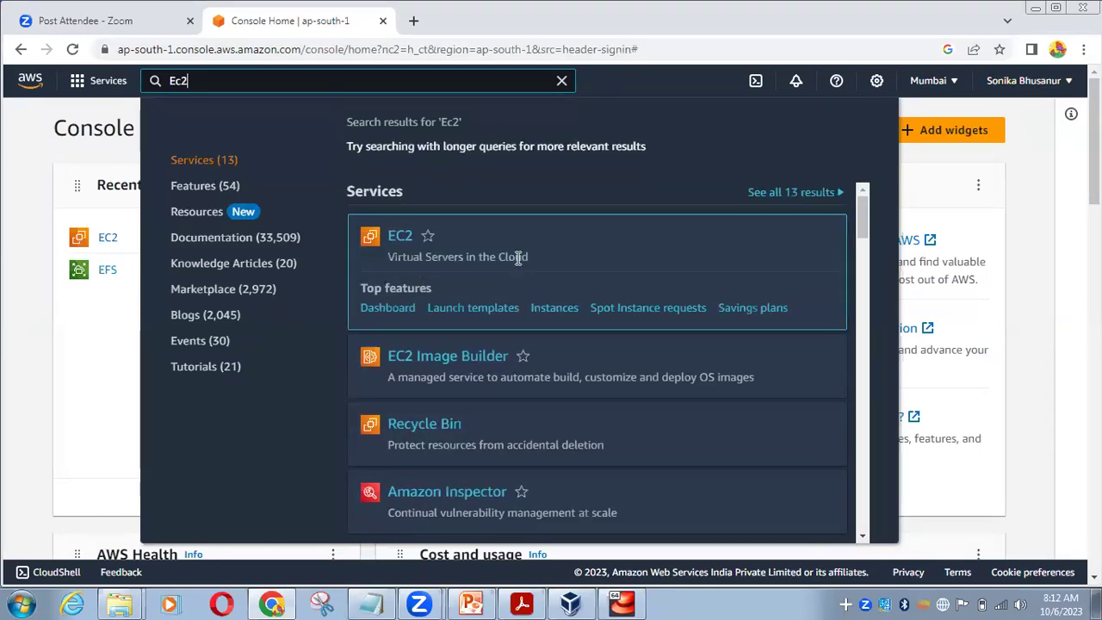
pyautogui.click(405, 242)
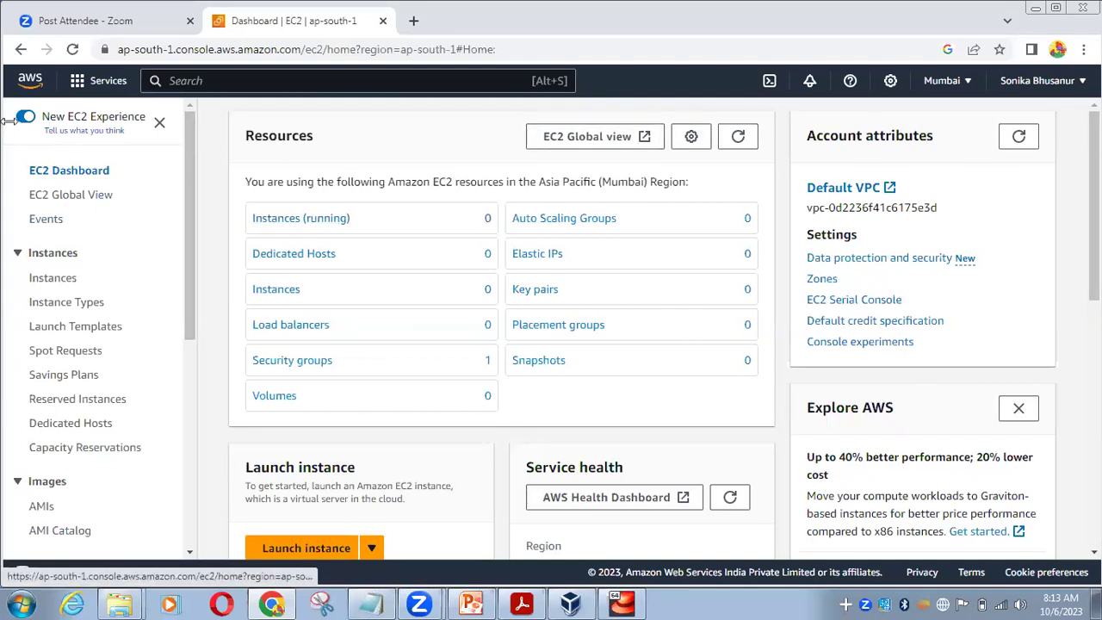
# View the empty EC2 Instances list and begin launching a new instance
pyautogui.click(52, 283)
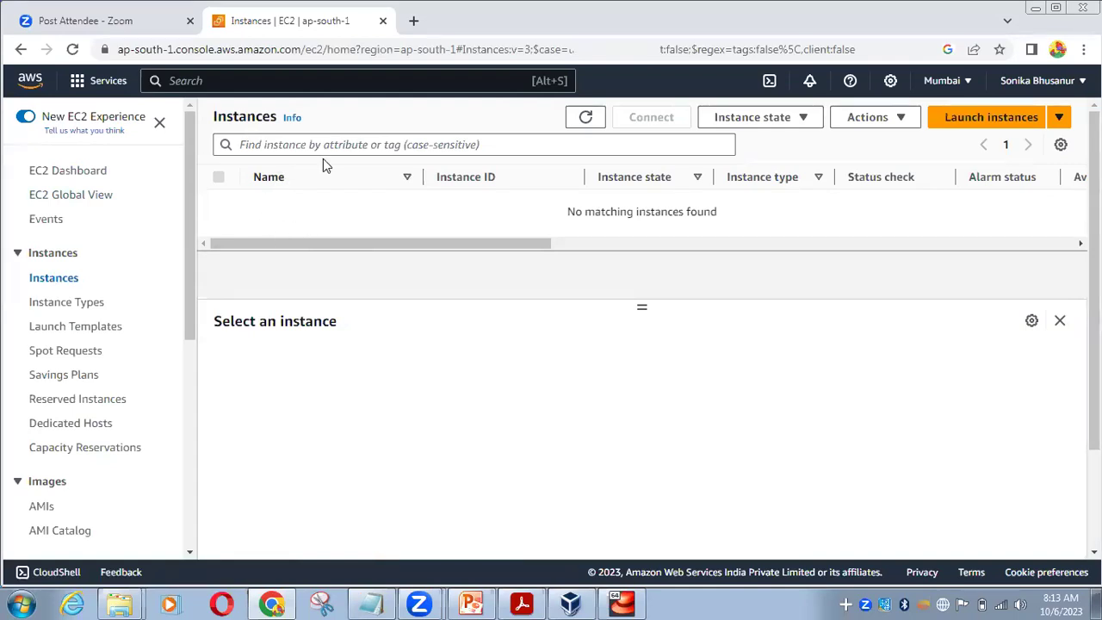
pyautogui.click(990, 121)
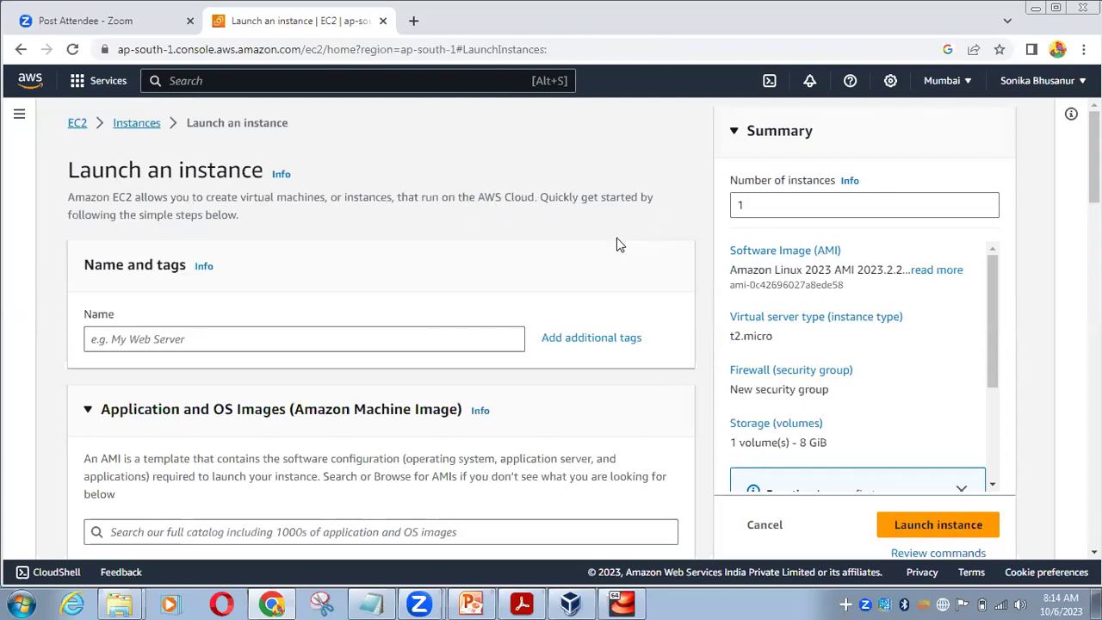
# Enter Linux_batch_224 as the instance name under Name and tags
pyautogui.scroll(-2, 616, 237)
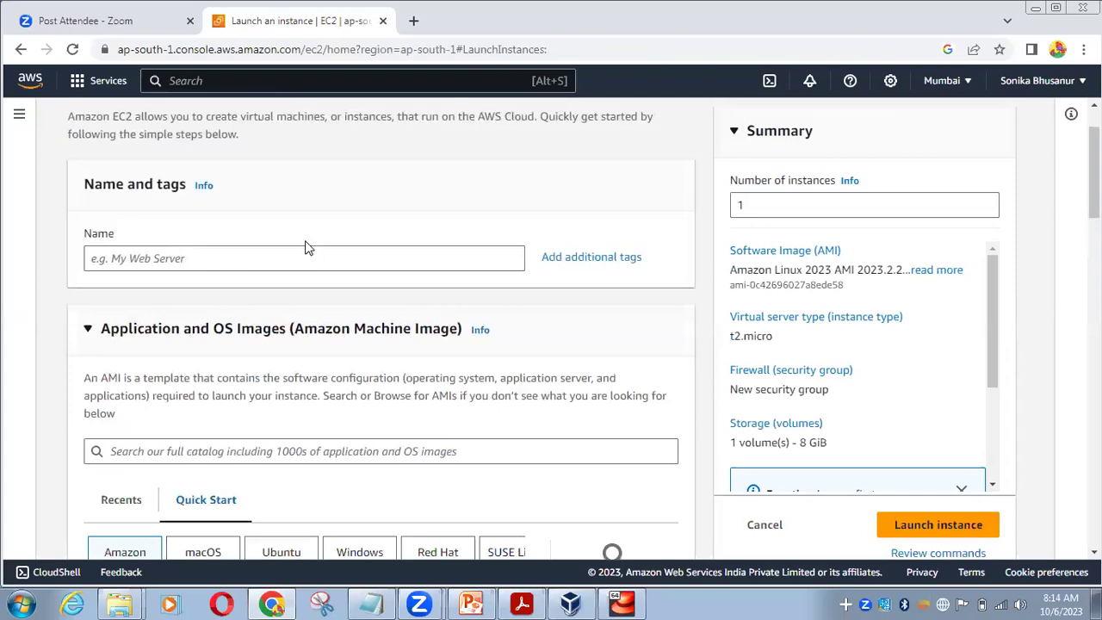
pyautogui.scroll(-2, 303, 204)
pyautogui.scroll(2, 295, 246)
pyautogui.click(273, 256)
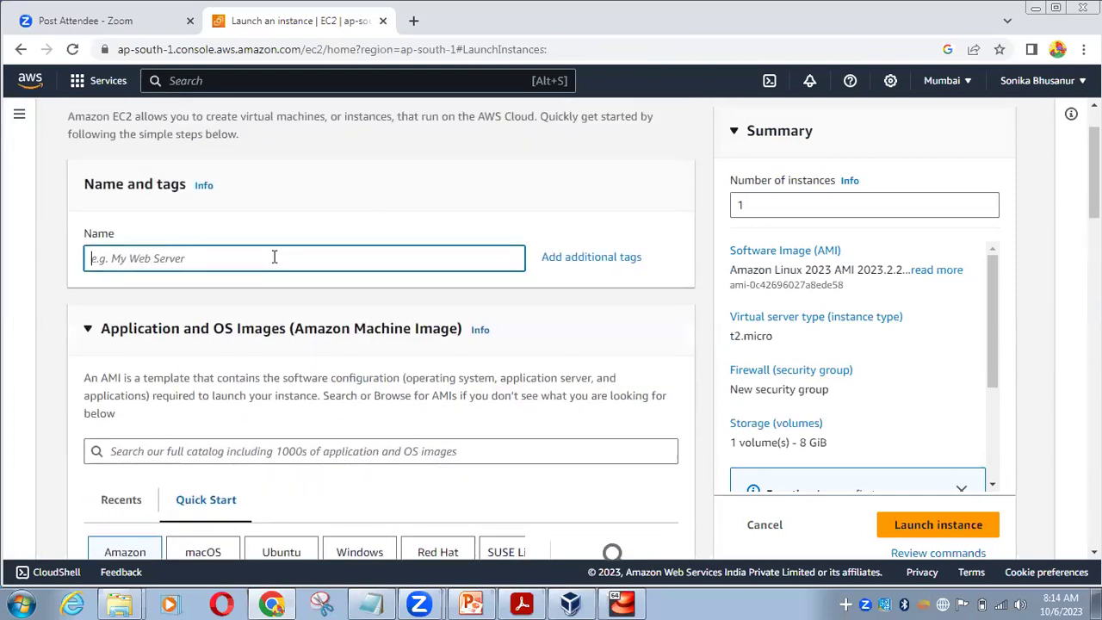
pyautogui.write('Linux Ser')
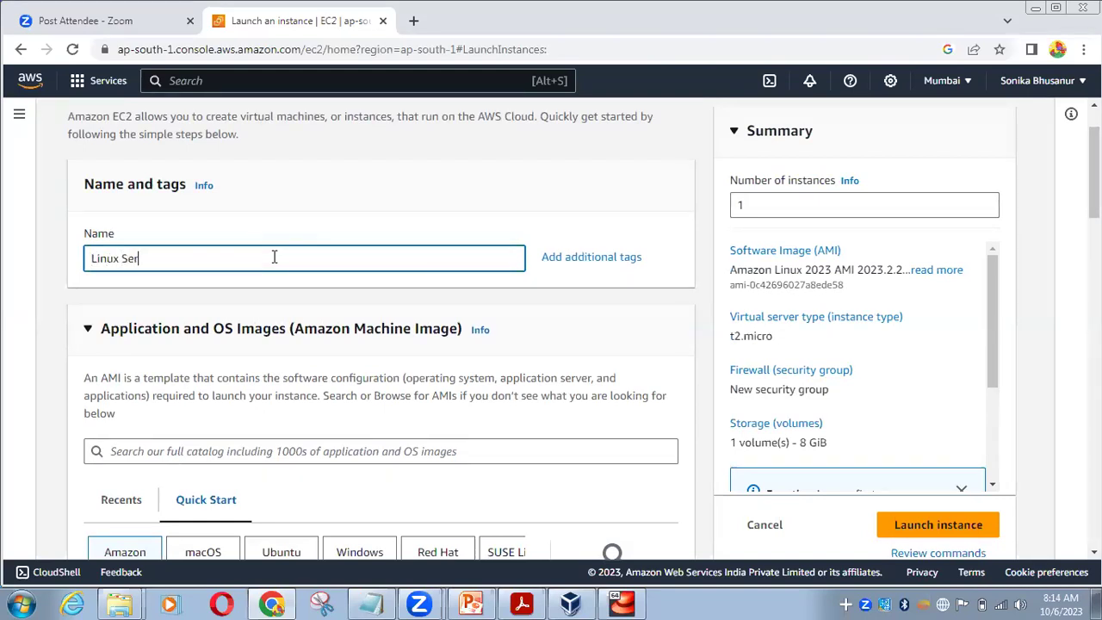
pyautogui.write('ver R')
pyautogui.press('BackSpace')
pyautogui.write('Bac')
pyautogui.hotkey('ctrl', 'shift', 'Left')
pyautogui.write('Ba')
pyautogui.press('BackSpace')
pyautogui.press('BackSpace')
pyautogui.press('BackSpace')
pyautogui.press('BackSpace')
pyautogui.press('BackSpace')
pyautogui.press('BackSpace')
pyautogui.press('BackSpace')
pyautogui.press('BackSpace')
pyautogui.press('BackSpace')
pyautogui.press('BackSpace')
pyautogui.press('BackSpace')
pyautogui.press('BackSpace')
pyautogui.press('BackSpace')
pyautogui.press('BackSpace')
pyautogui.press('BackSpace')
pyautogui.write('Linux_batch_224')
pyautogui.scroll(-1, 307, 181)
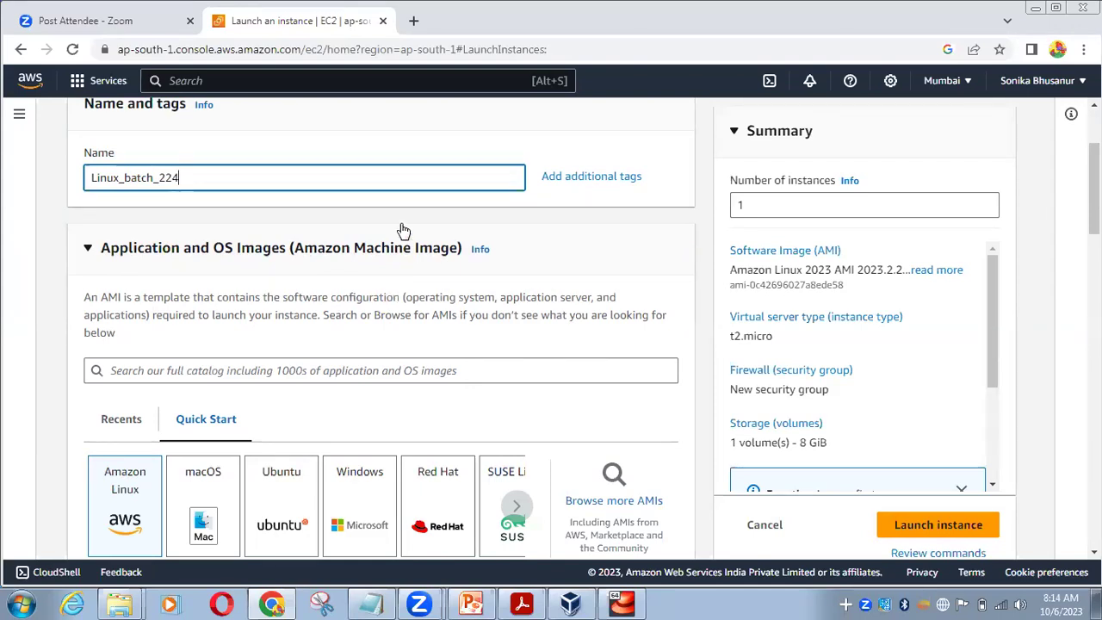
pyautogui.scroll(-1, 401, 231)
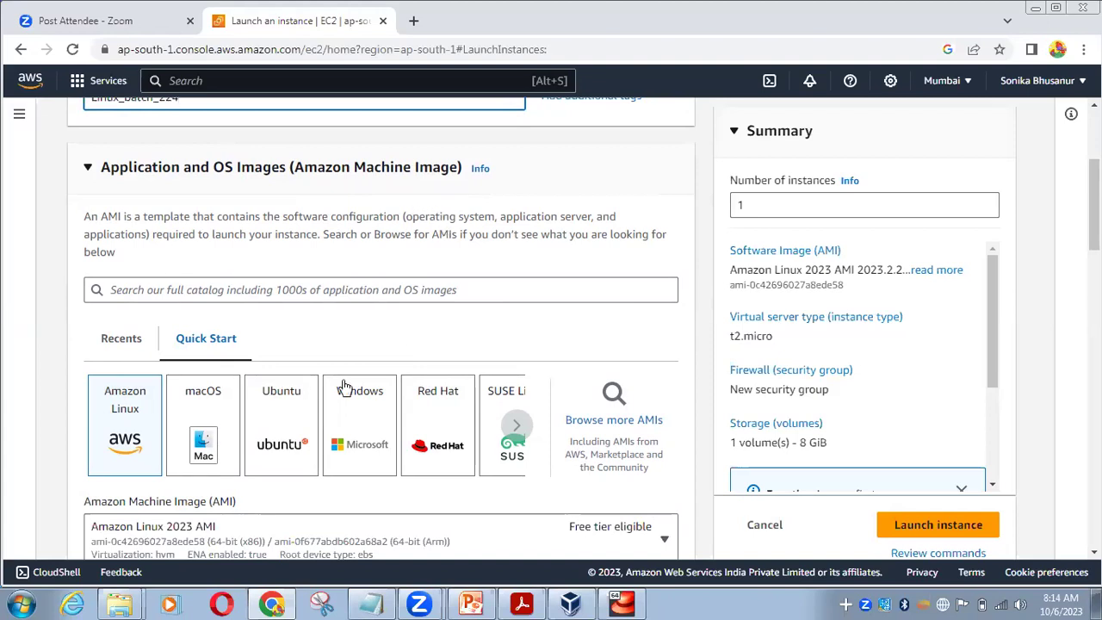
# Pick the Red Hat Quick Start image and keep Red Hat Enterprise Linux 9 (HVM), SSD Volume Type
pyautogui.scroll(3, 433, 309)
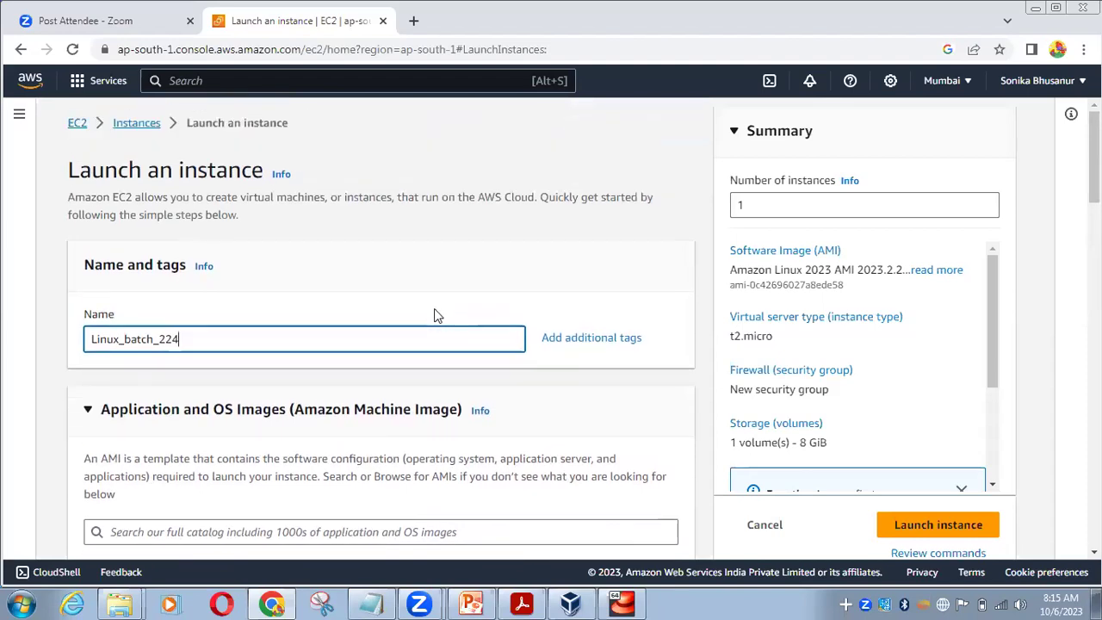
pyautogui.scroll(-3, 435, 310)
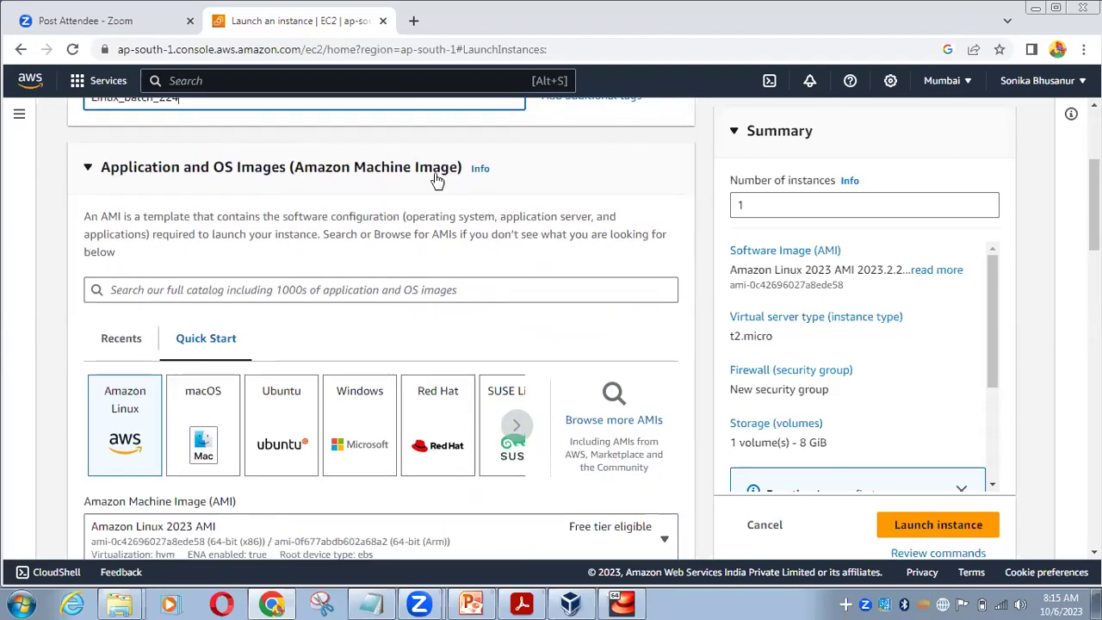
pyautogui.click(447, 424)
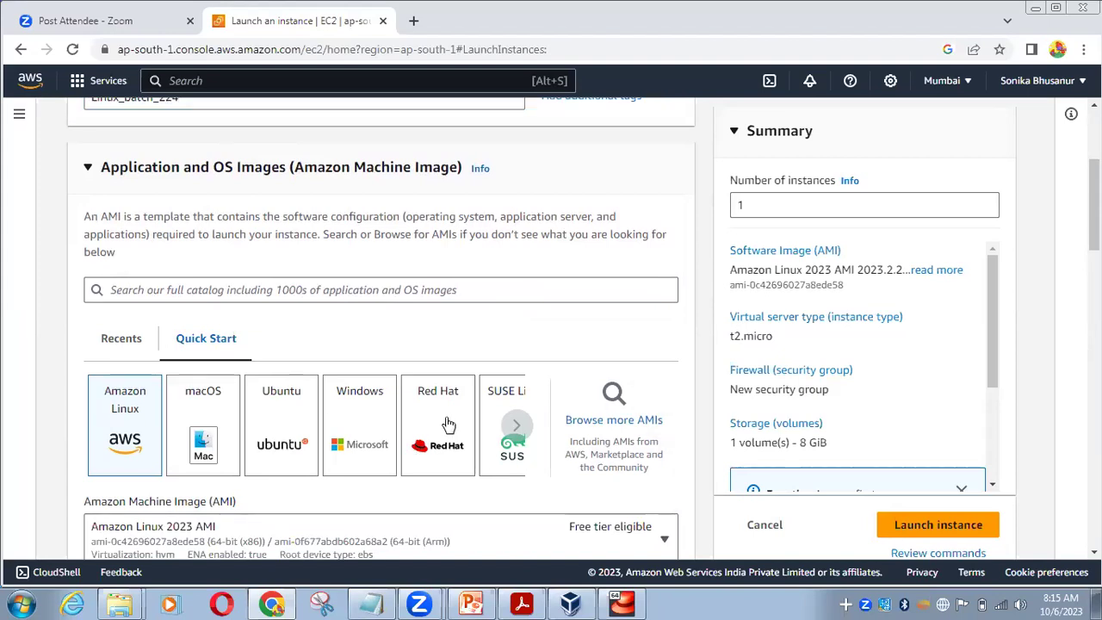
pyautogui.click(447, 463)
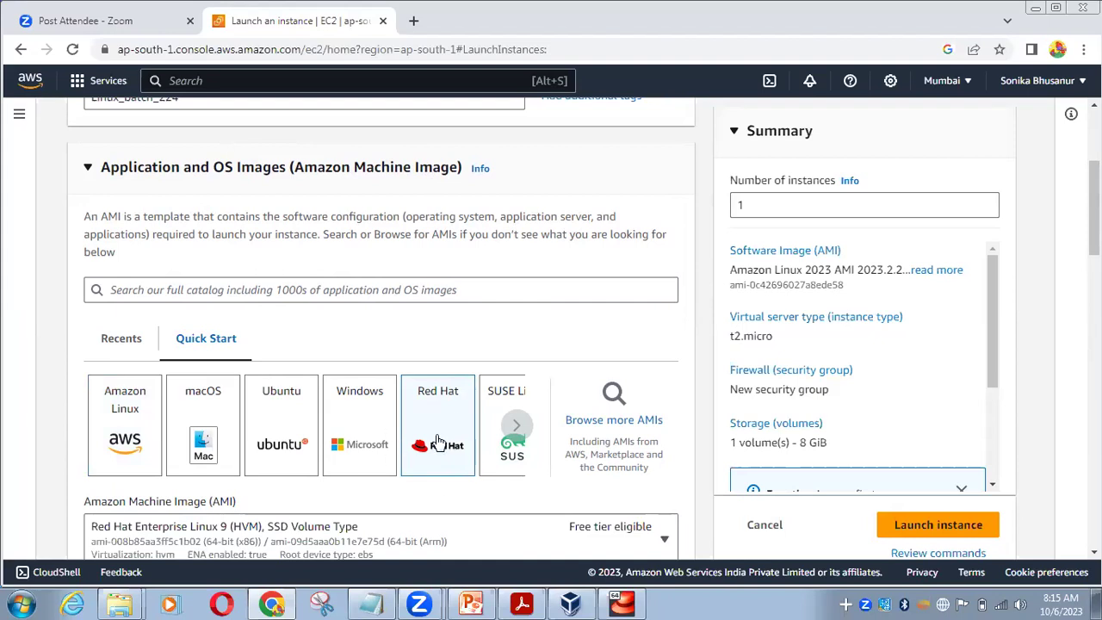
pyautogui.scroll(-1, 437, 435)
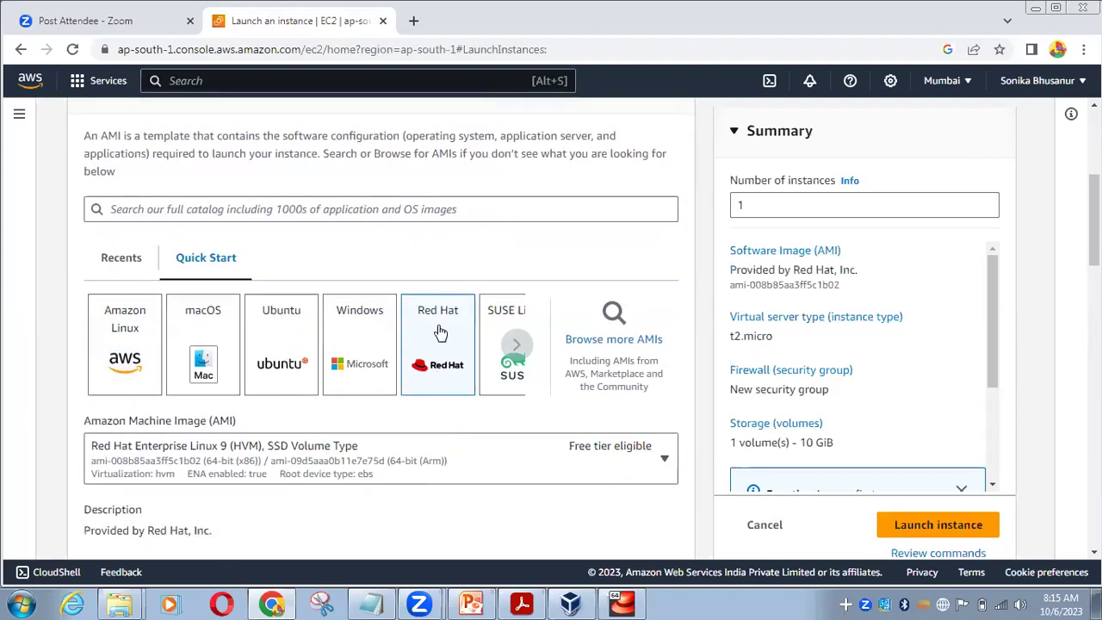
pyautogui.scroll(-2, 439, 331)
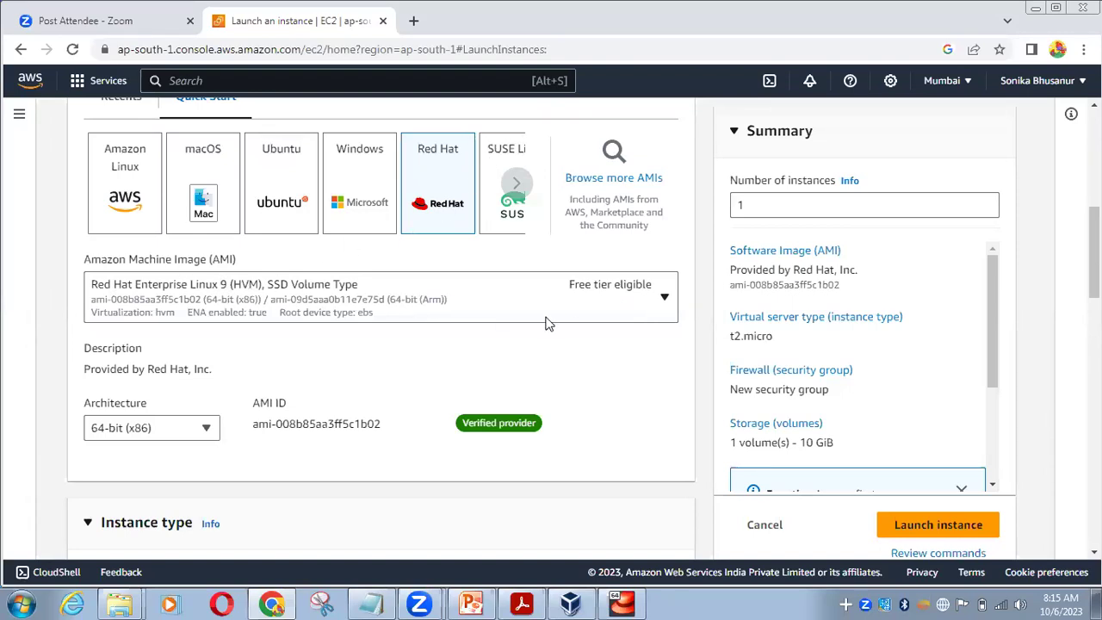
pyautogui.click(666, 297)
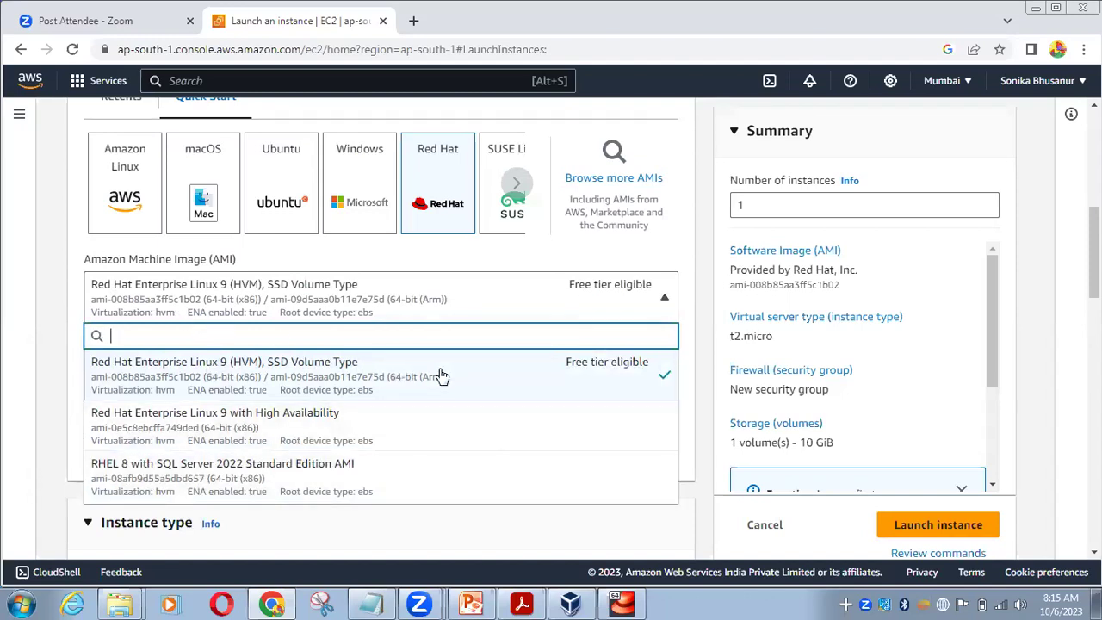
pyautogui.click(714, 327)
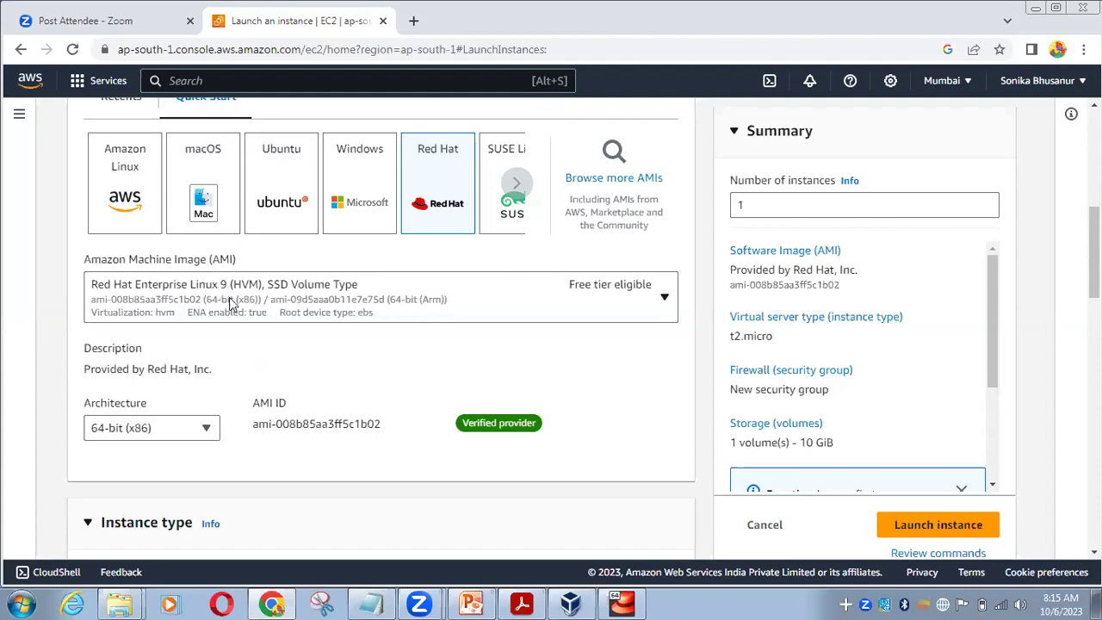
pyautogui.scroll(-2, 193, 342)
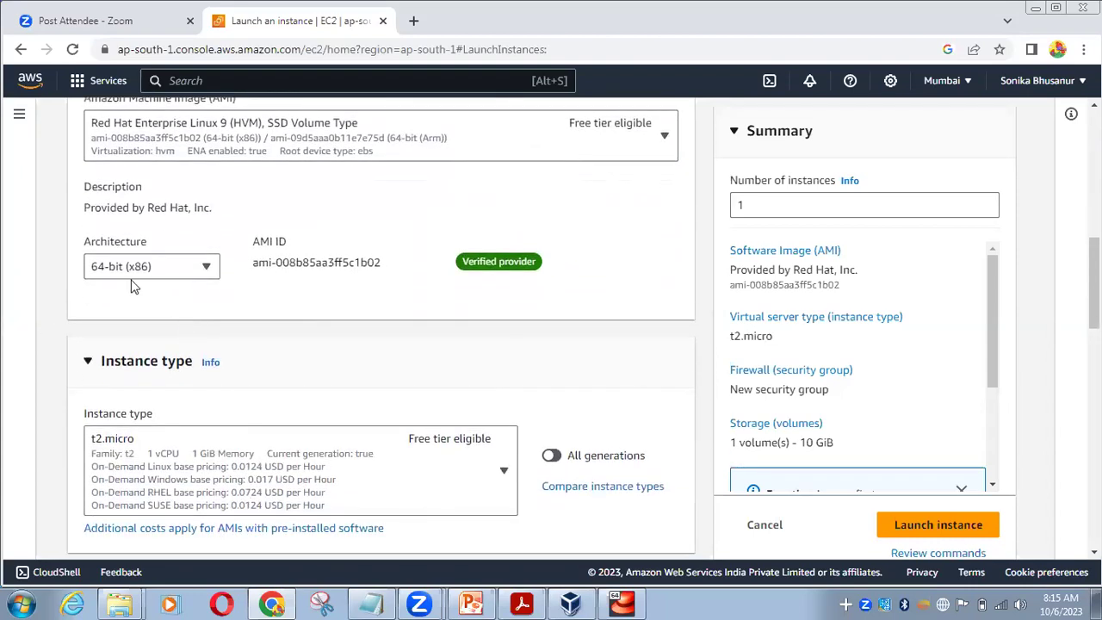
pyautogui.scroll(-2, 191, 306)
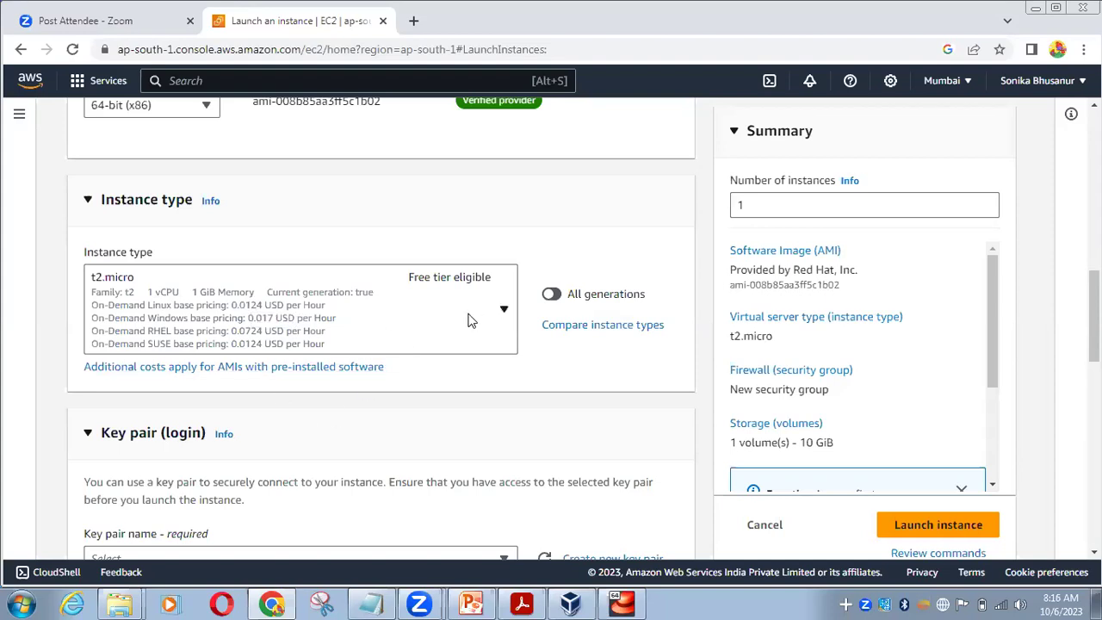
pyautogui.scroll(3, 468, 320)
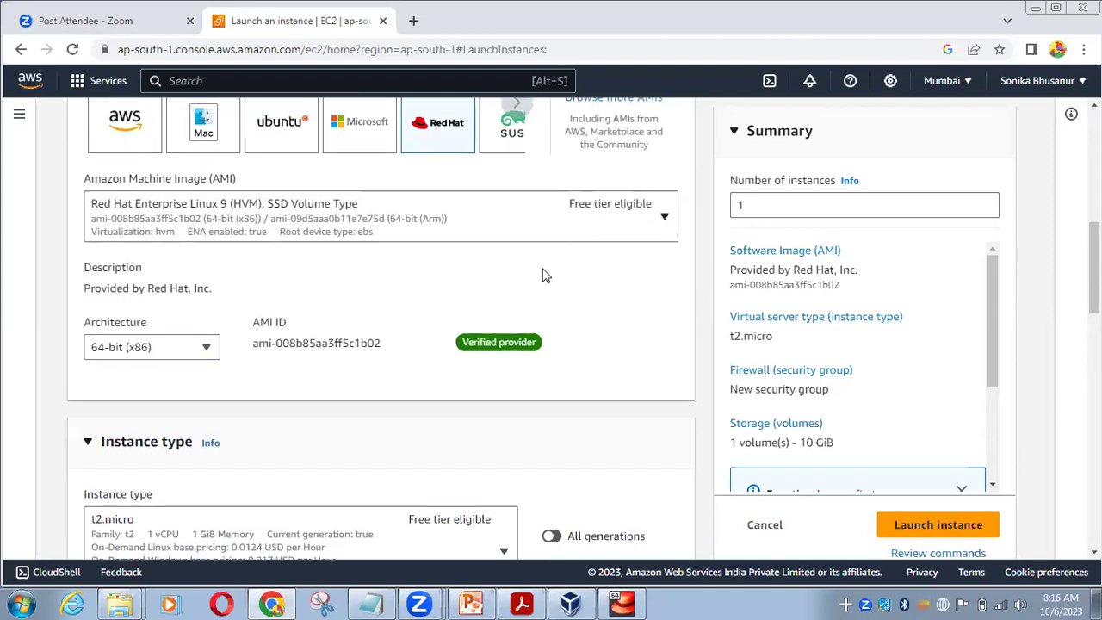
pyautogui.scroll(-3, 540, 278)
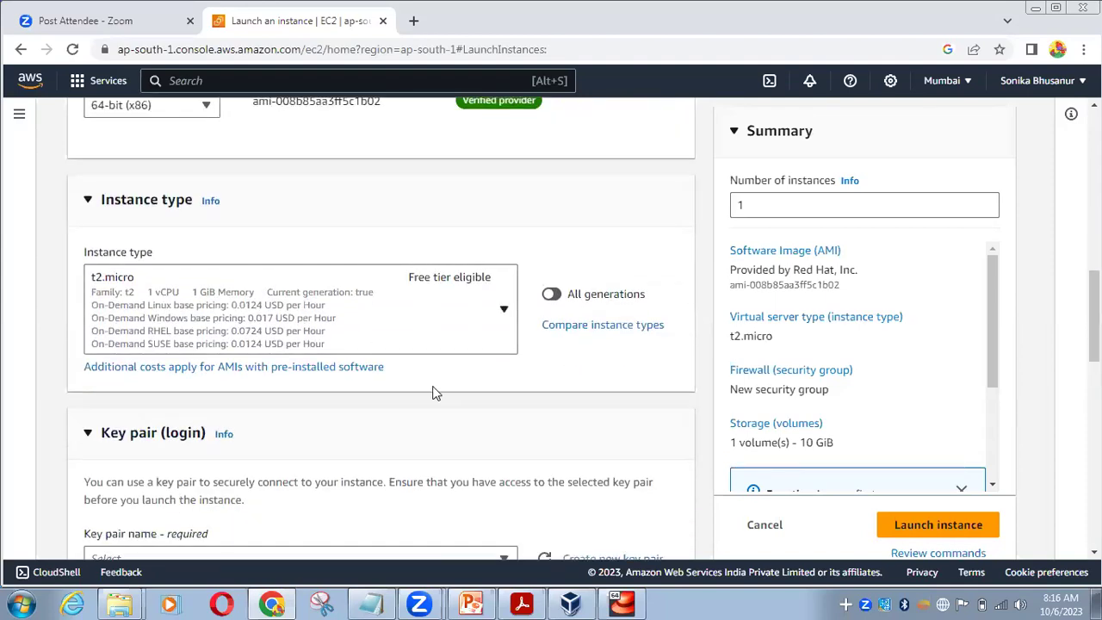
pyautogui.scroll(-1, 349, 337)
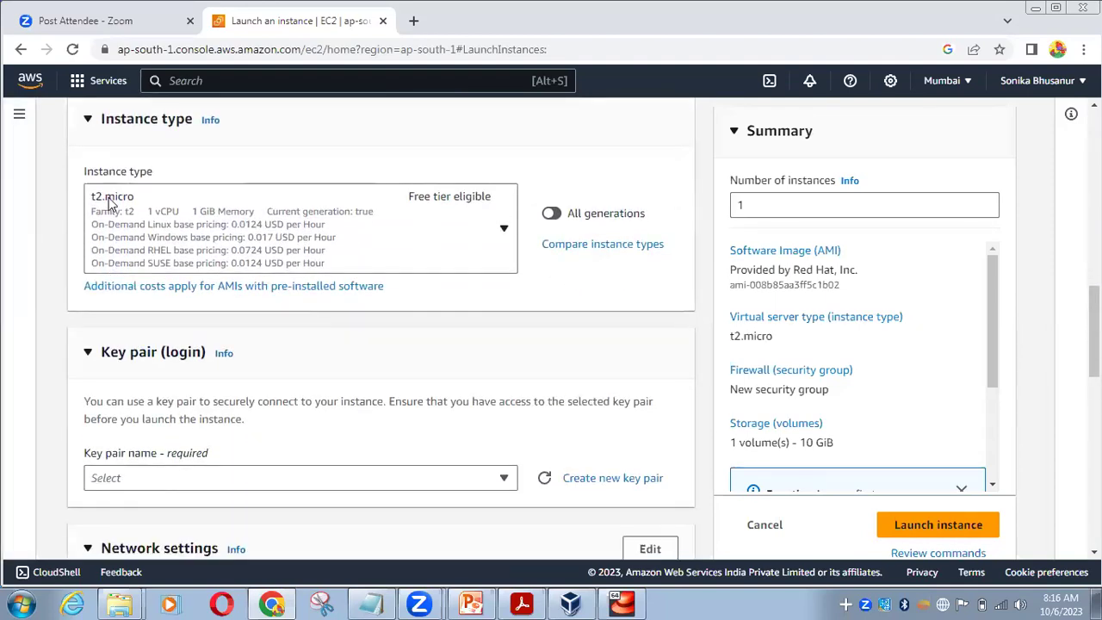
pyautogui.scroll(-2, 390, 242)
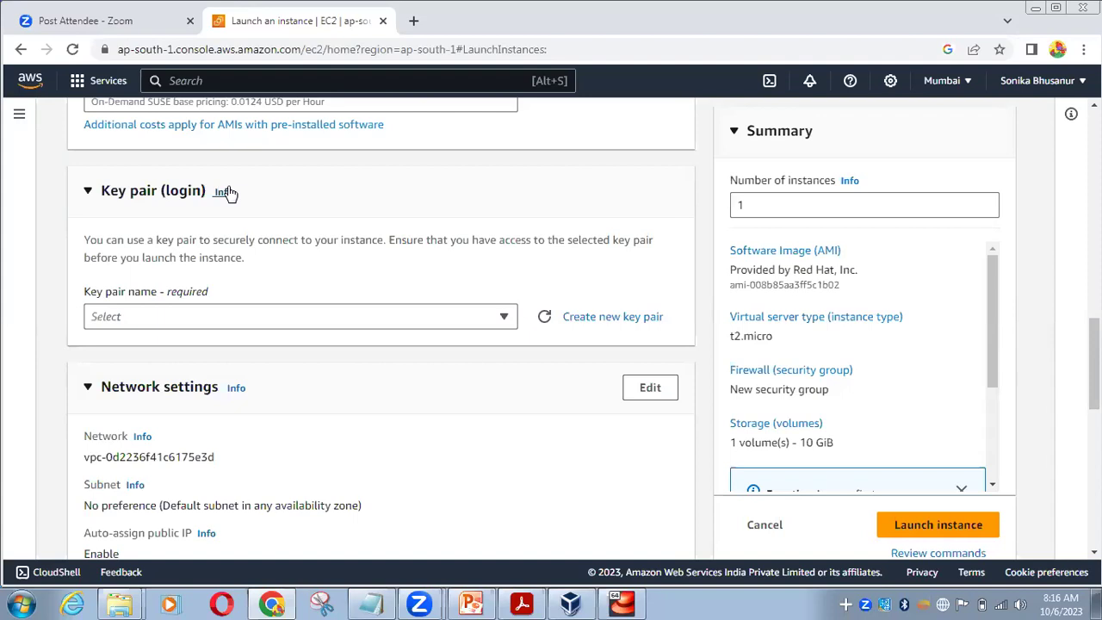
# Create an RSA .pem key pair named 'Linux_batch_224_key pair' and download its private key
pyautogui.click(600, 318)
pyautogui.click(480, 221)
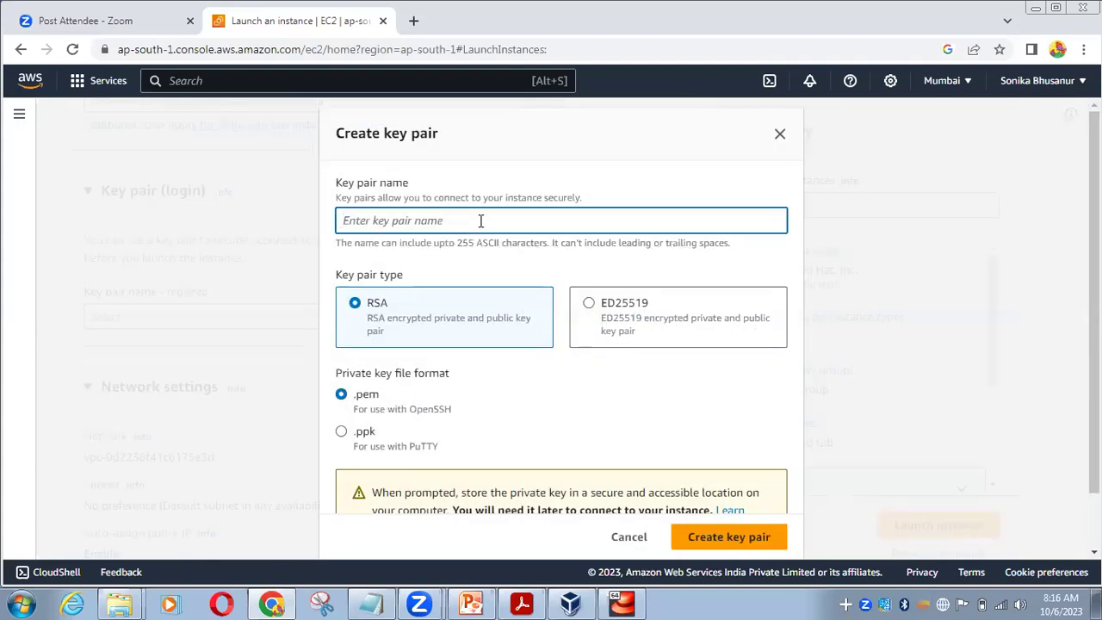
pyautogui.write('Linux_batch_22')
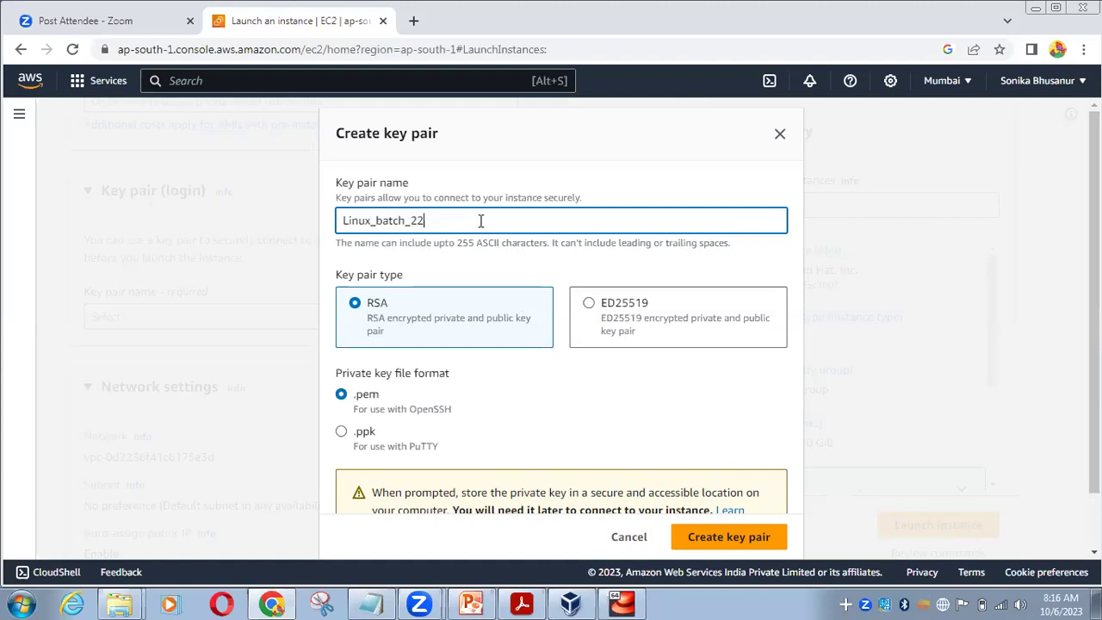
pyautogui.write('4_key pair')
pyautogui.tripleClick(367, 225)
pyautogui.click(384, 220)
pyautogui.scroll(-1, 398, 297)
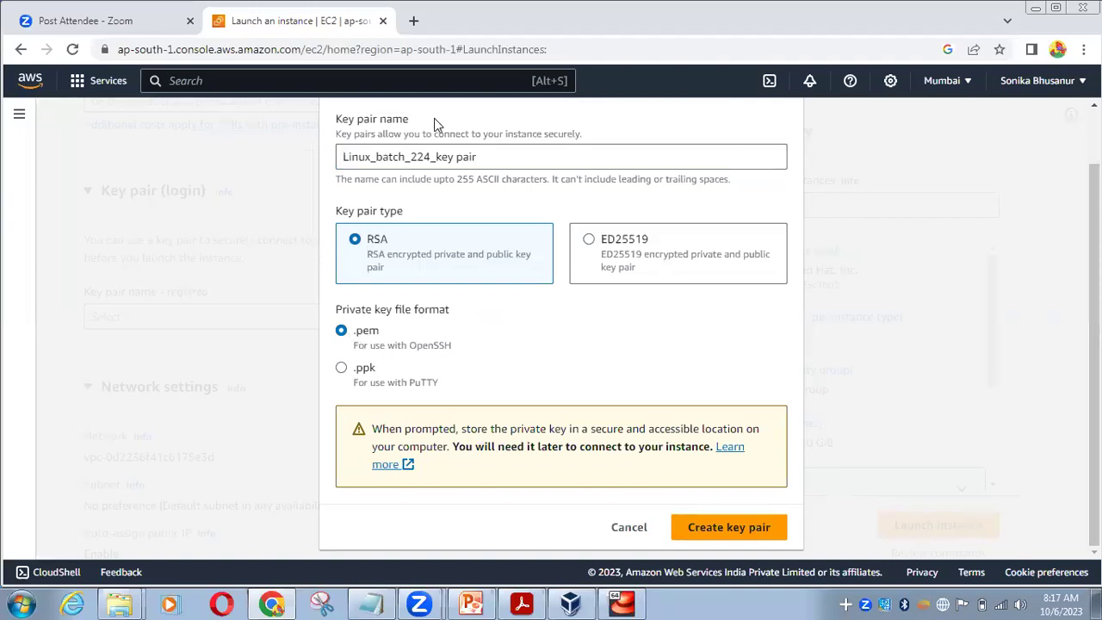
pyautogui.click(740, 527)
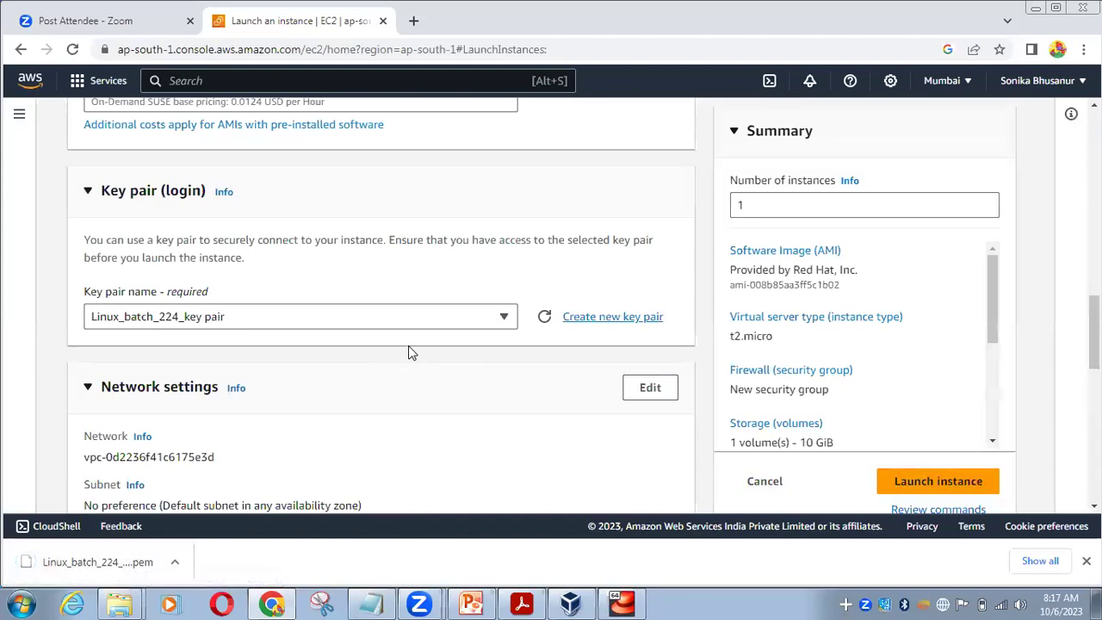
# Edit the network settings and name the new security group Linux_batch_224_SG
pyautogui.scroll(-3, 408, 346)
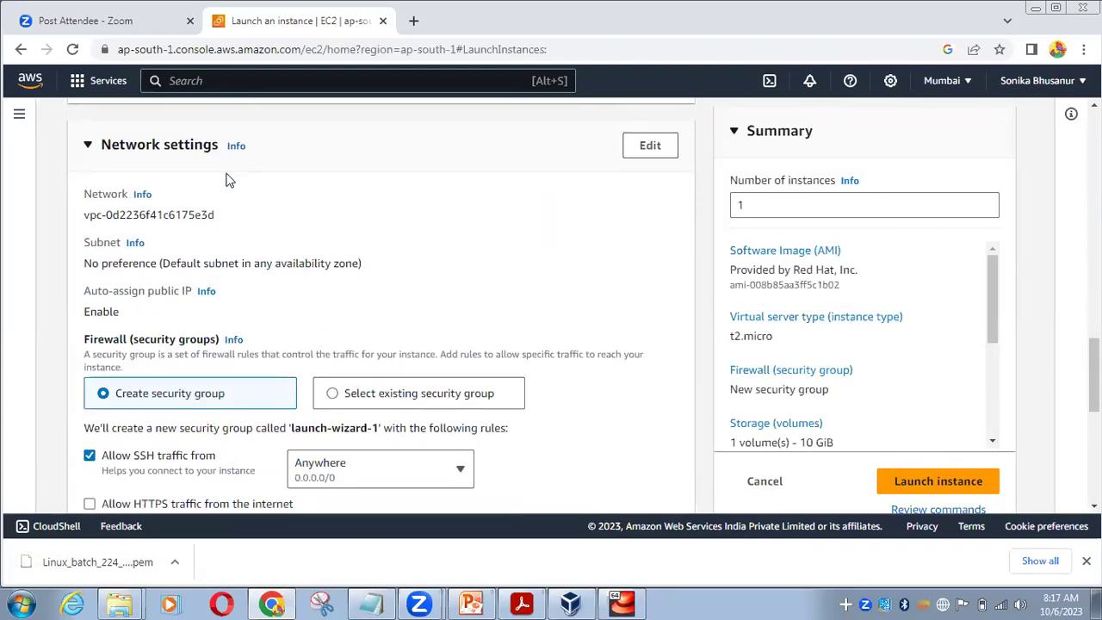
pyautogui.scroll(-1, 229, 178)
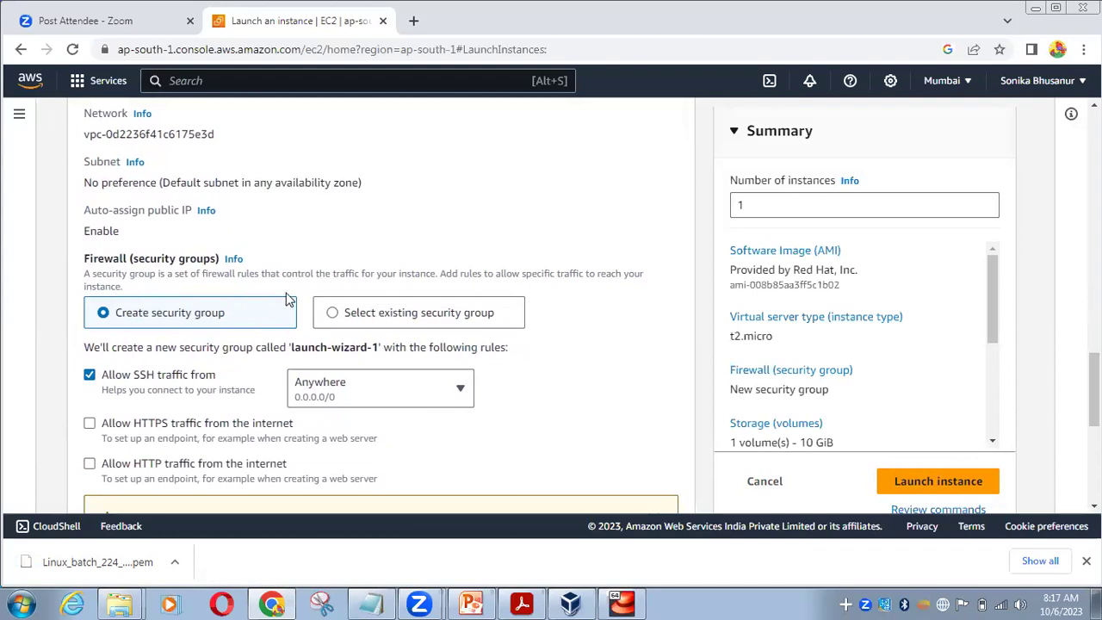
pyautogui.scroll(-1, 289, 298)
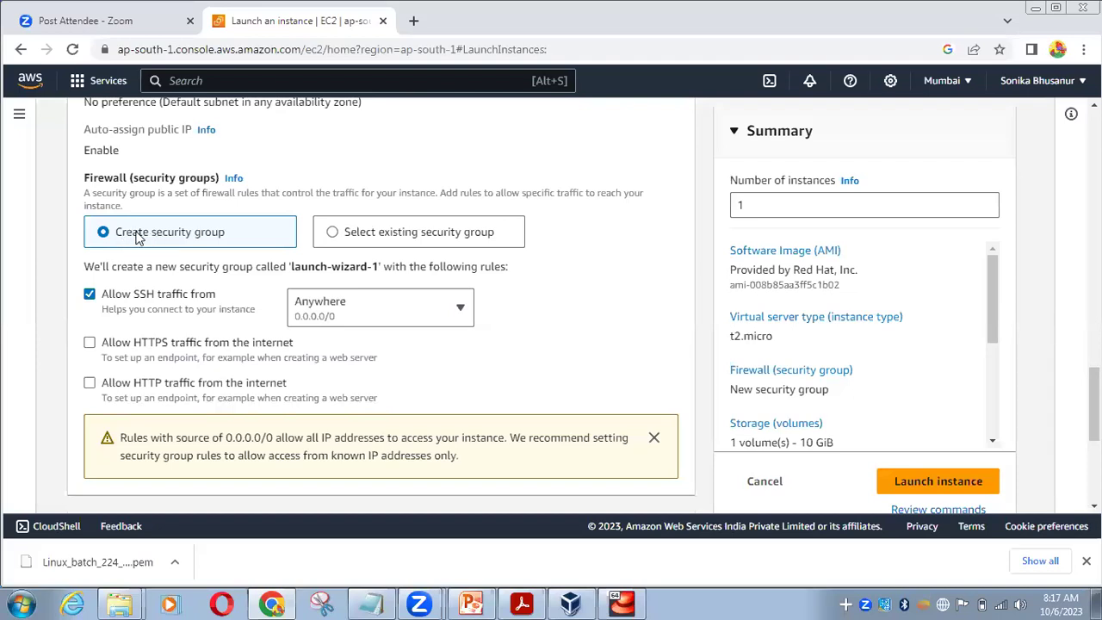
pyautogui.scroll(3, 135, 238)
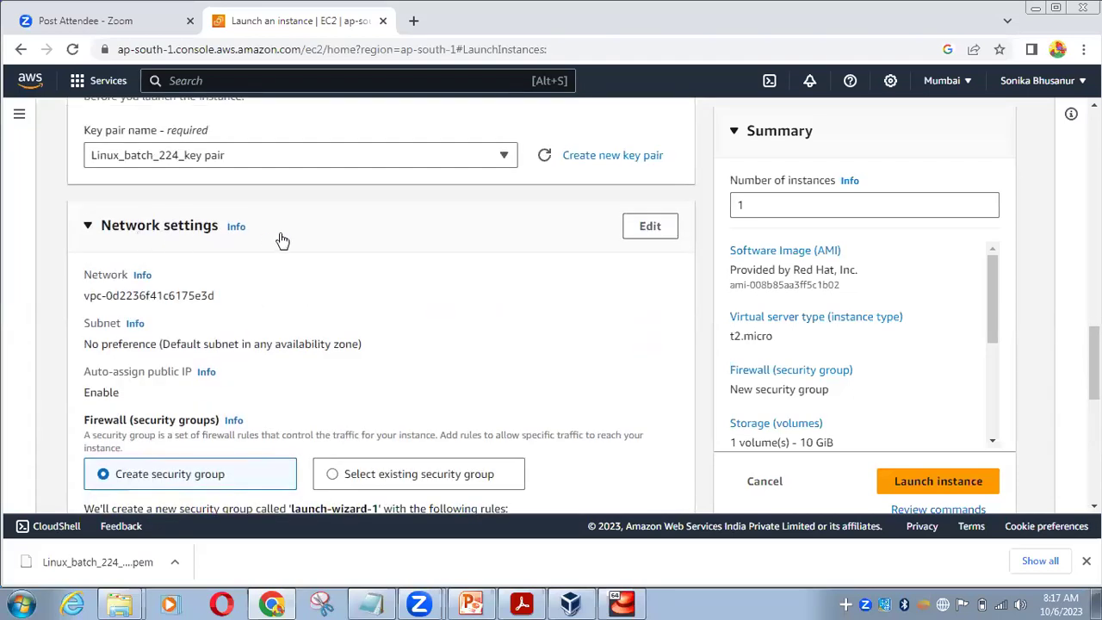
pyautogui.click(647, 226)
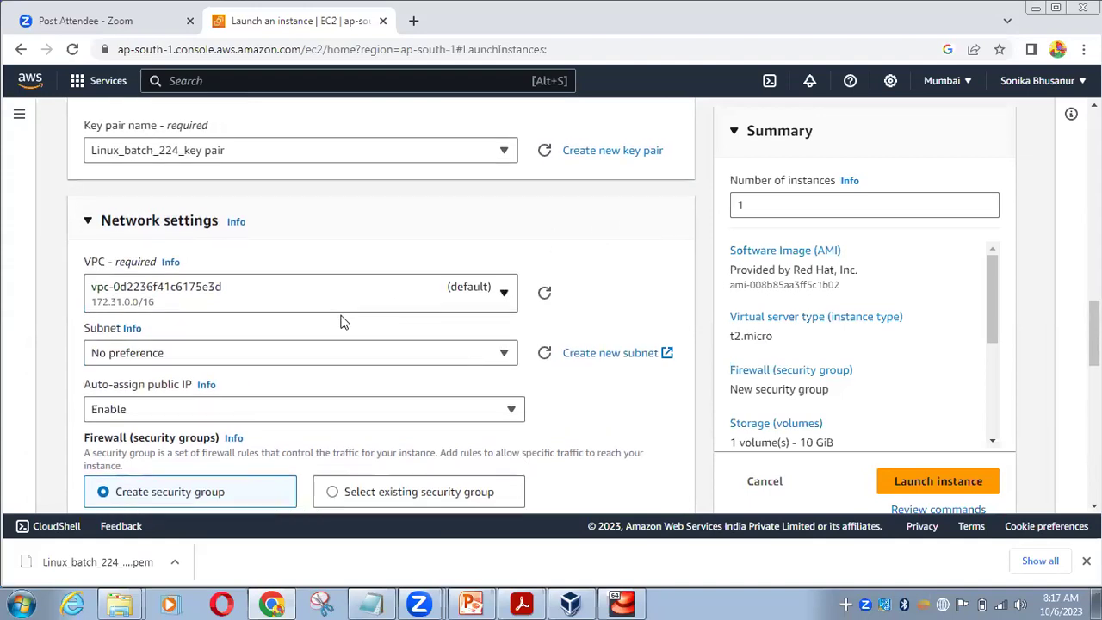
pyautogui.scroll(-1, 341, 321)
pyautogui.scroll(-3, 341, 321)
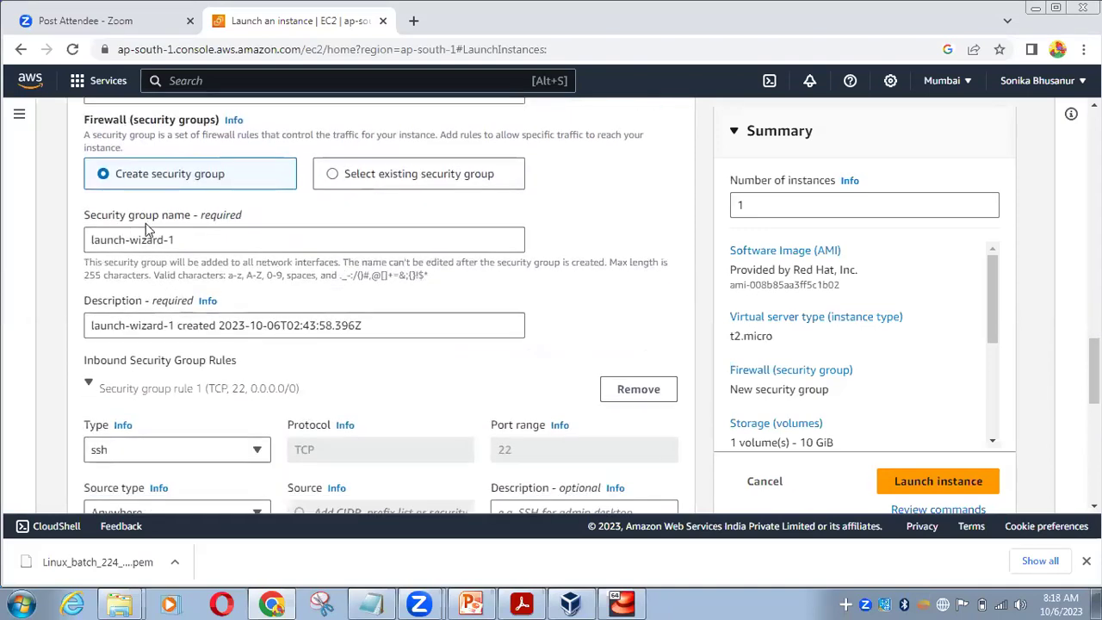
pyautogui.moveTo(181, 239); pyautogui.dragTo(35, 242)
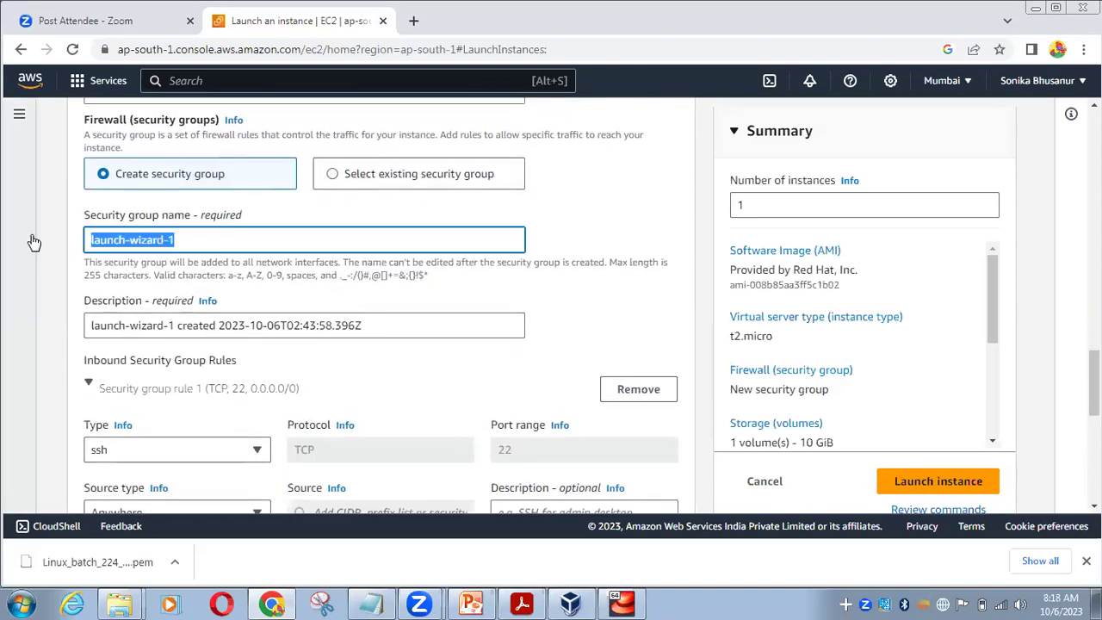
pyautogui.write('Linux_batch_224')
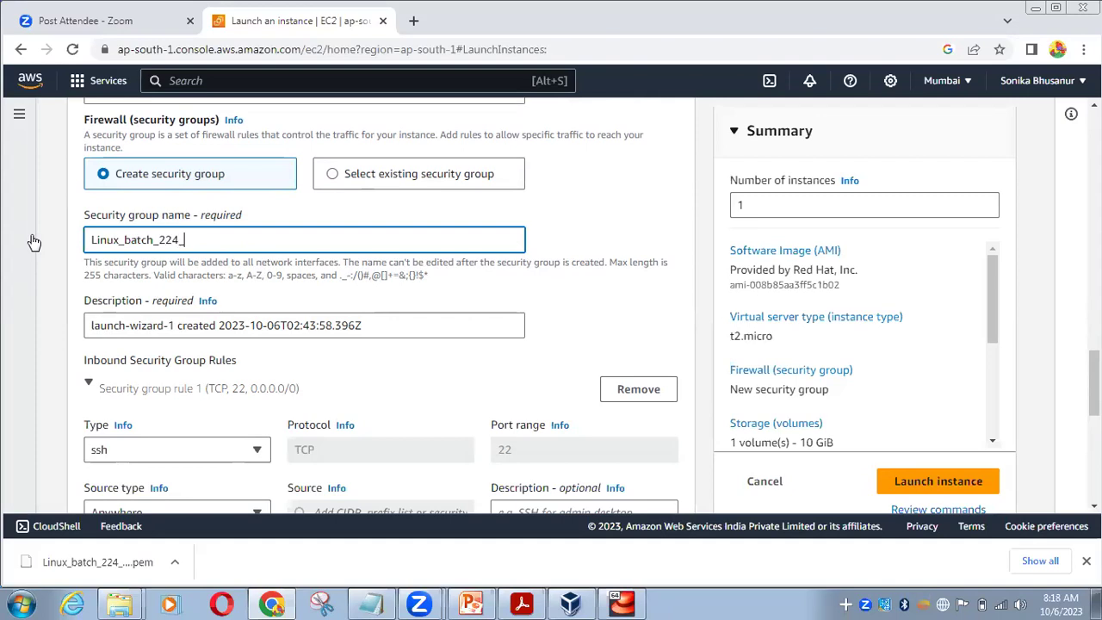
pyautogui.write('_SG')
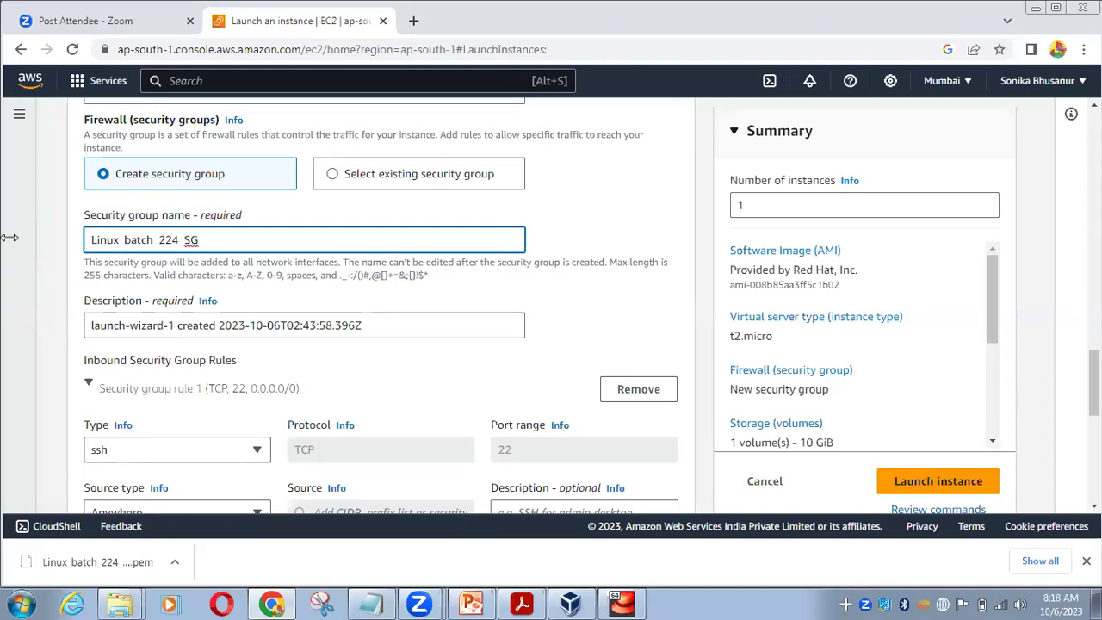
# Copy Linux_batch_224_SG into the security group's Description field
pyautogui.hotkey('ctrl', 'a')
pyautogui.hotkey('ctrl', 'c')
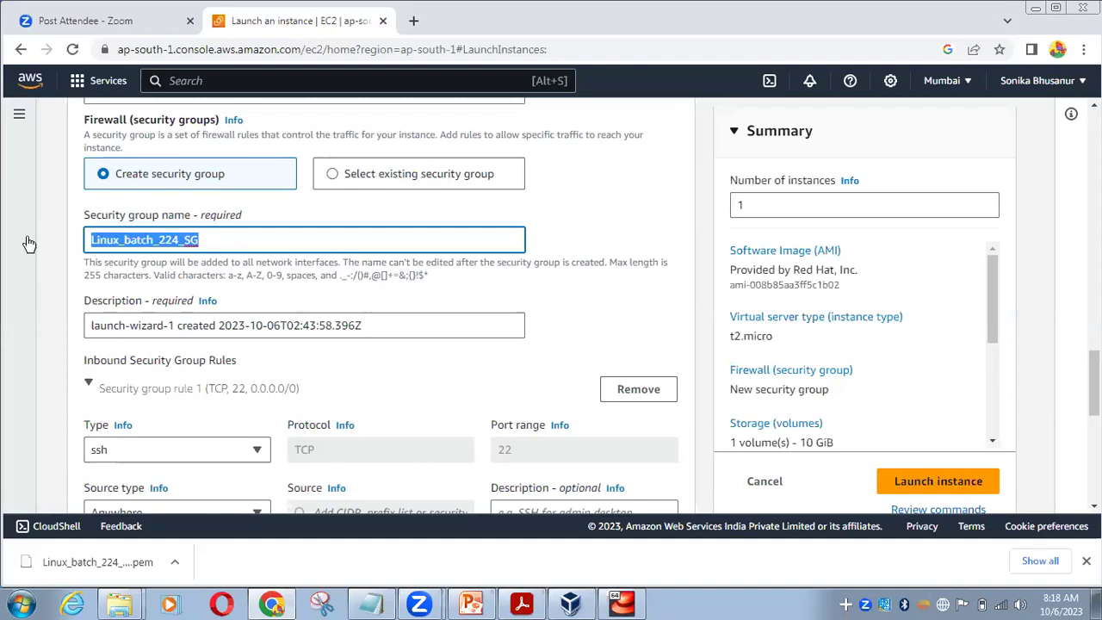
pyautogui.click(396, 321)
pyautogui.hotkey('ctrl', 'a')
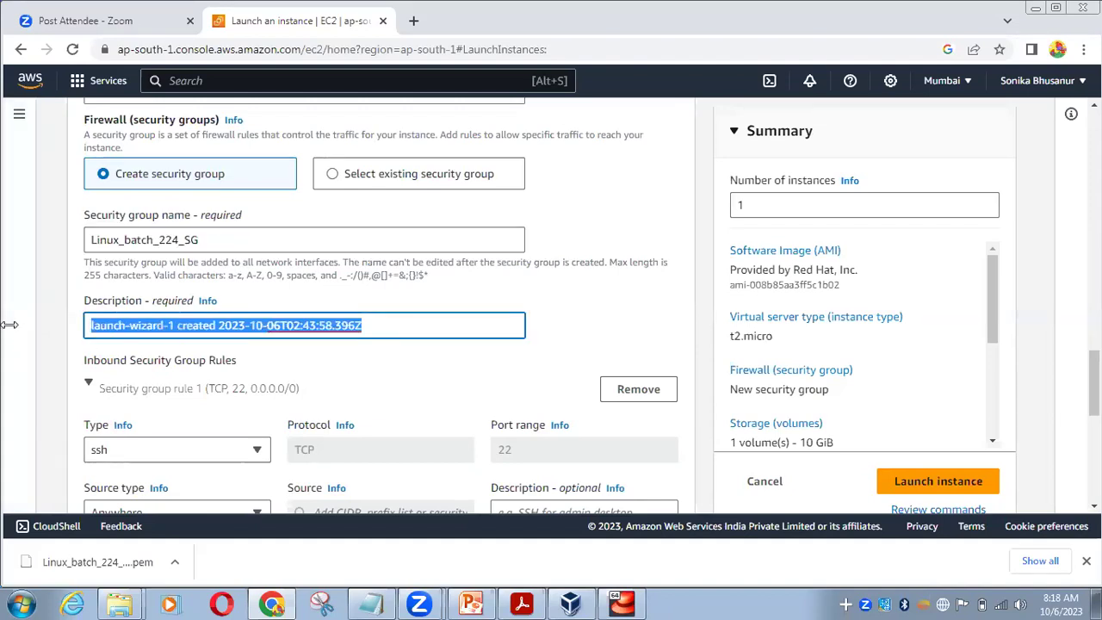
pyautogui.hotkey('ctrl', 'v')
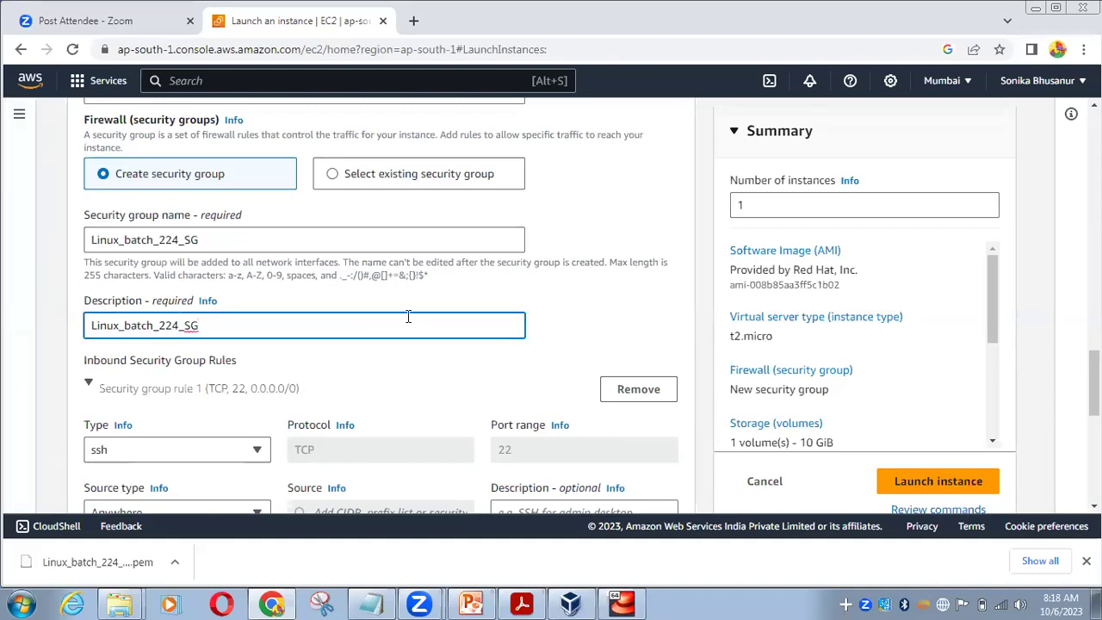
pyautogui.scroll(-2, 406, 323)
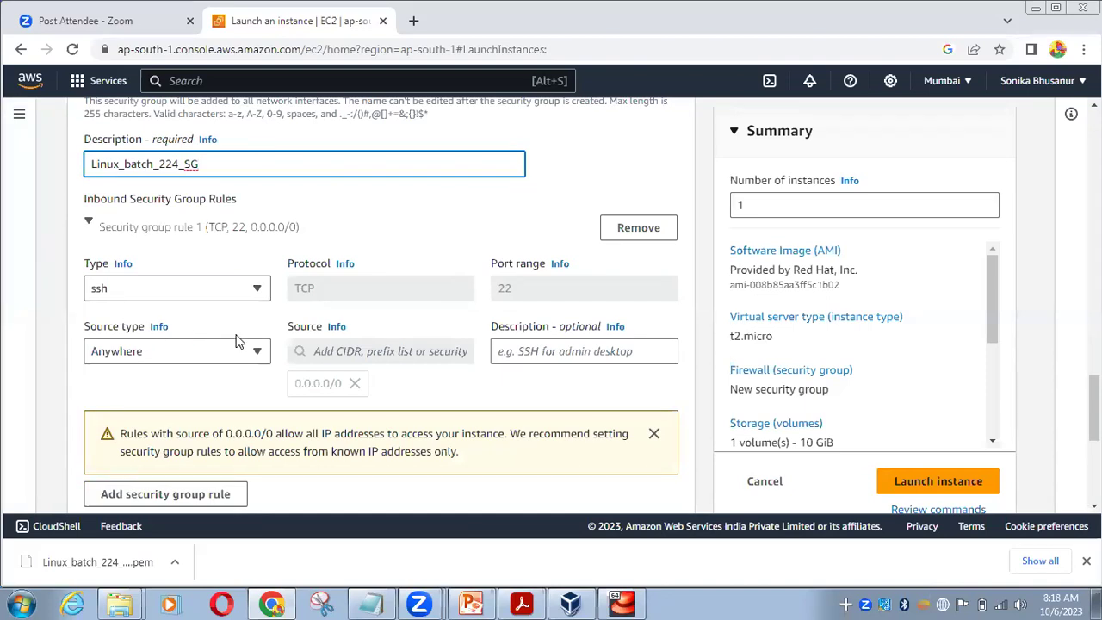
pyautogui.scroll(2, 315, 362)
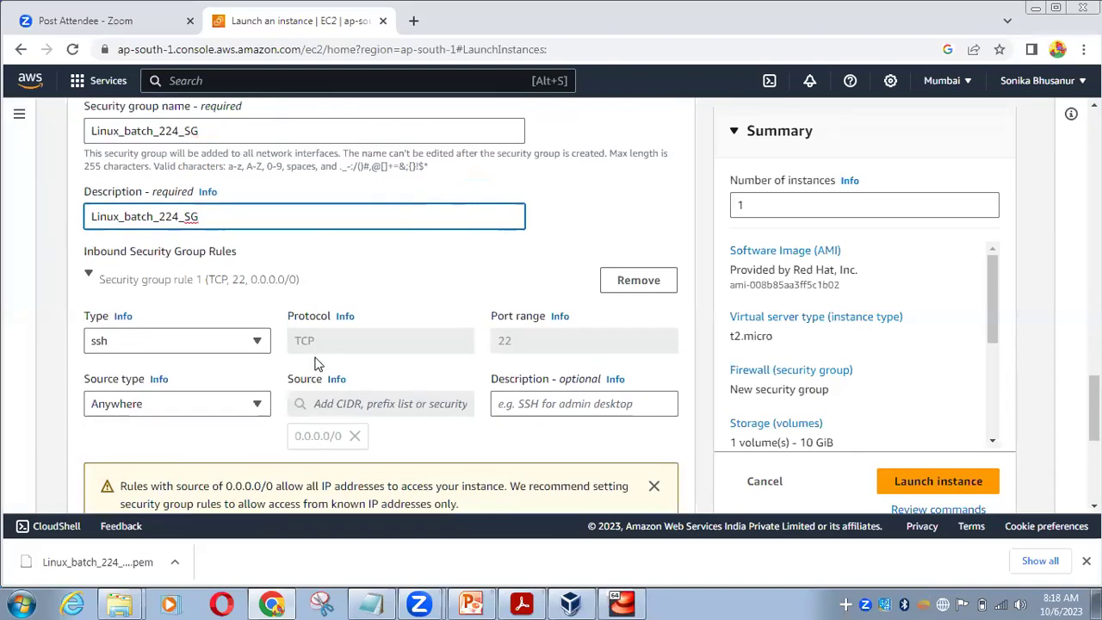
pyautogui.scroll(1, 315, 361)
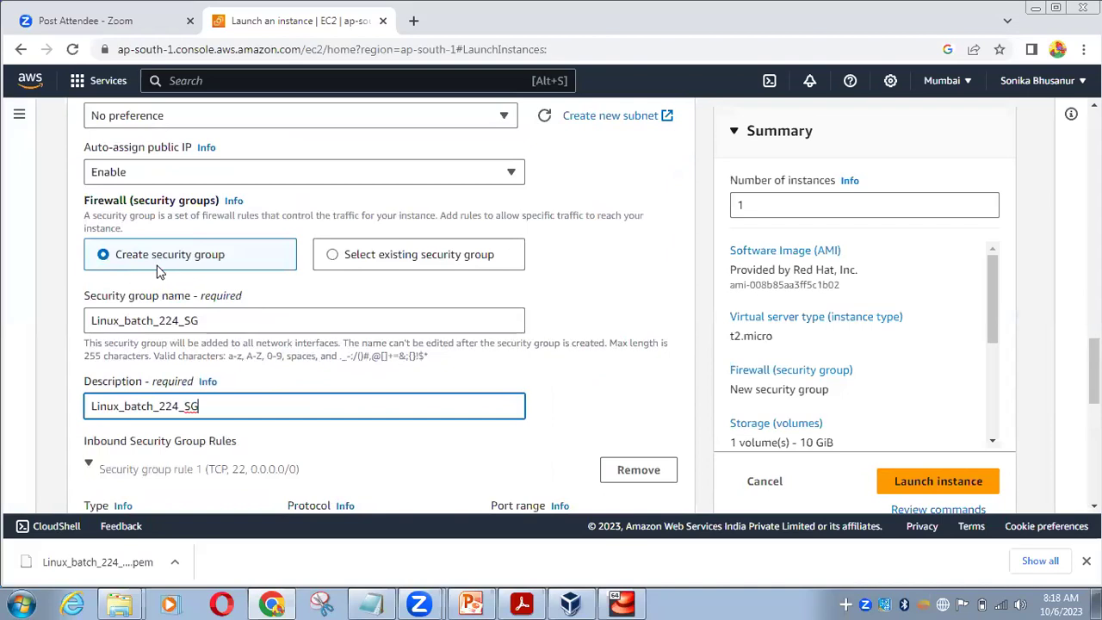
pyautogui.scroll(1, 223, 272)
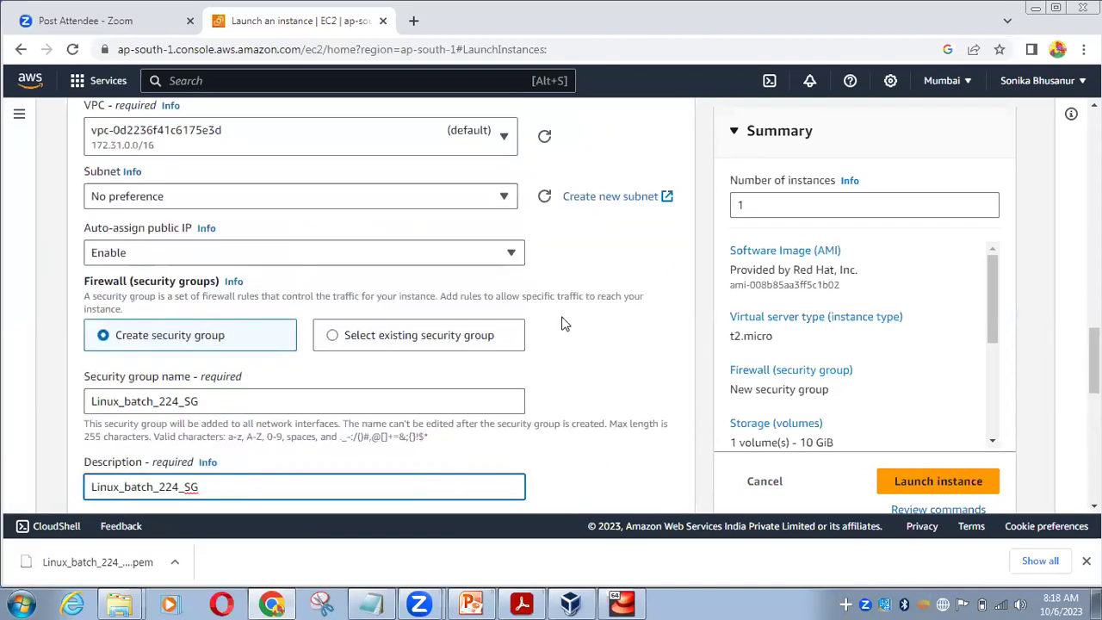
pyautogui.scroll(-2, 193, 391)
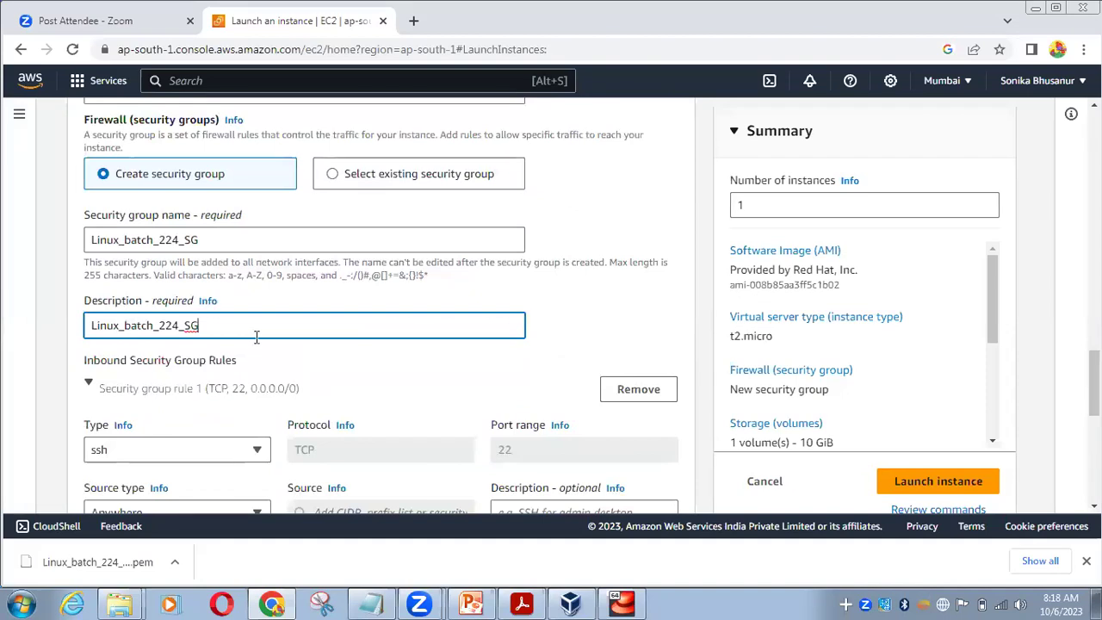
pyautogui.scroll(-5, 256, 337)
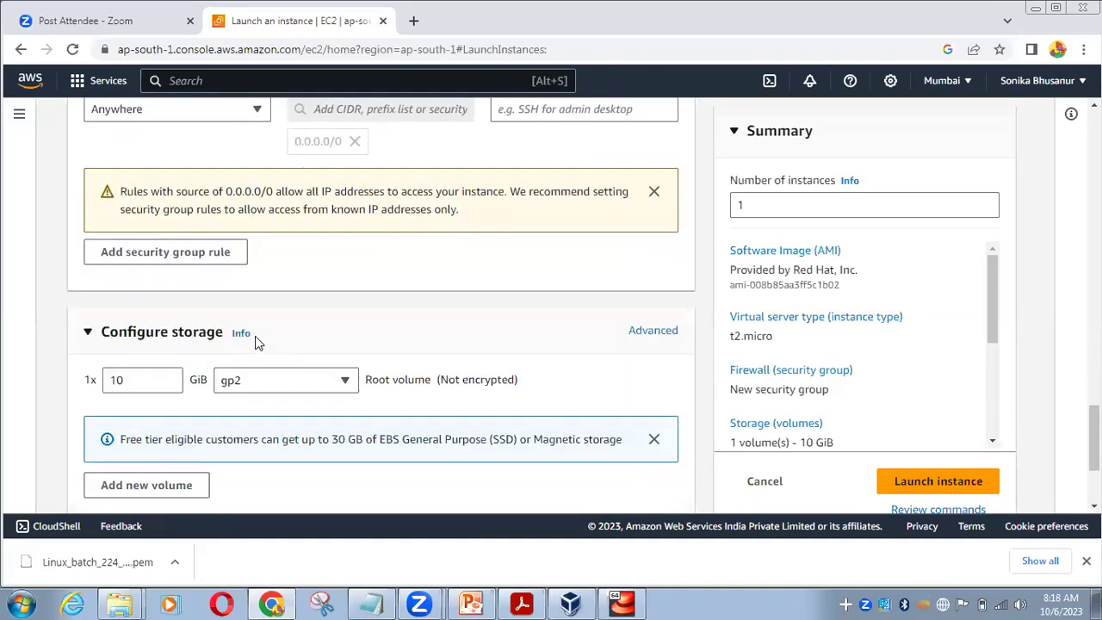
pyautogui.scroll(-1, 257, 342)
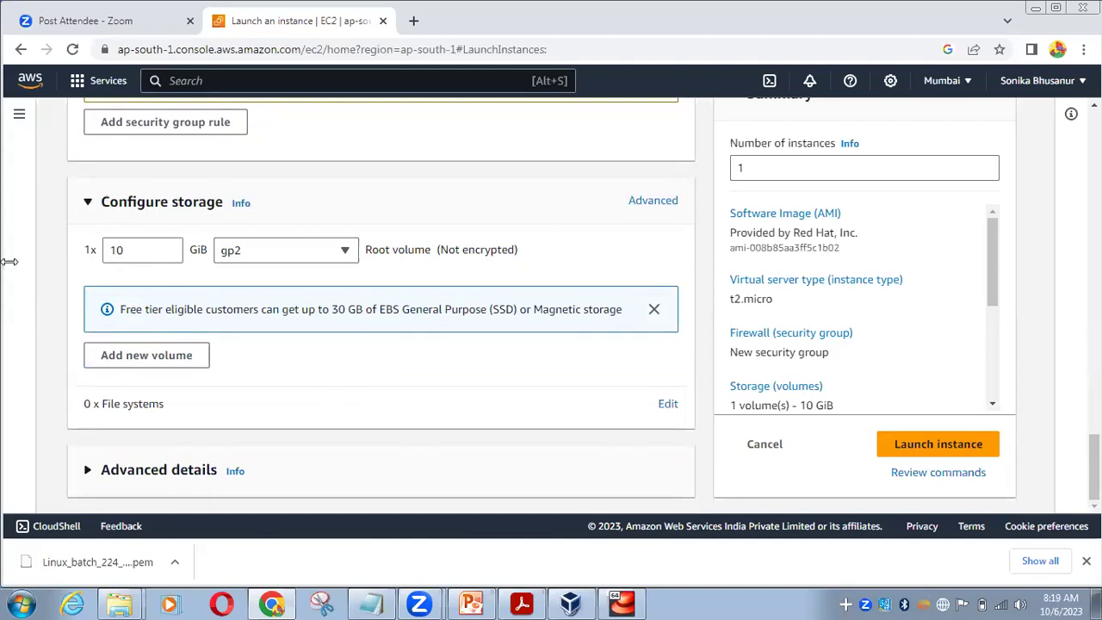
# Scroll through the launch form and check the Red Hat, Inc. AMI provider in the Summary
pyautogui.scroll(4, 431, 363)
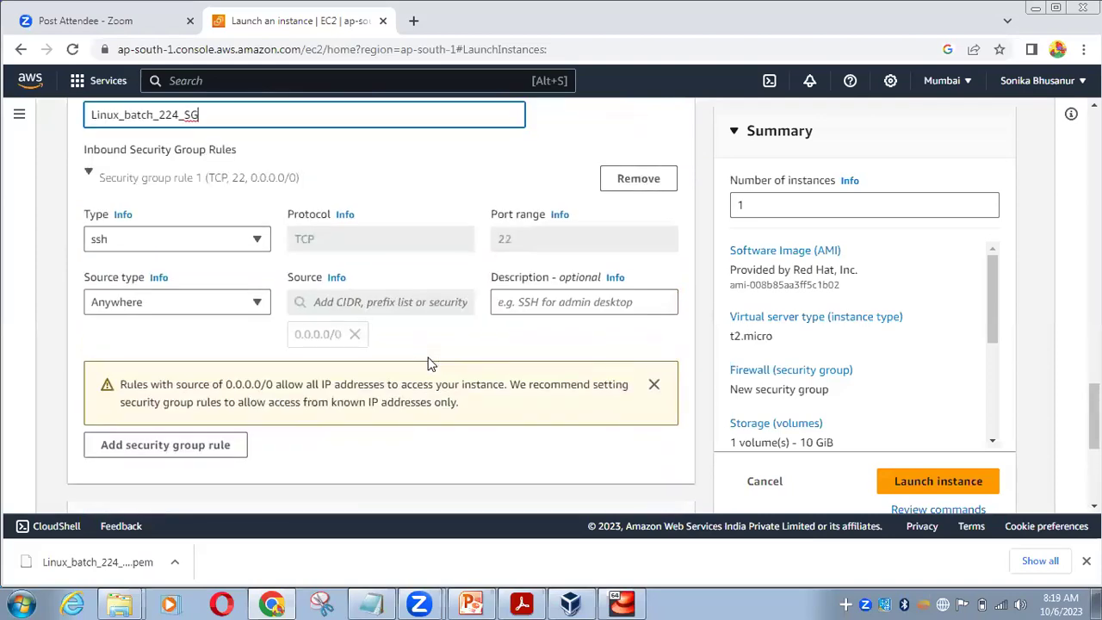
pyautogui.scroll(10, 430, 364)
pyautogui.scroll(8, 430, 363)
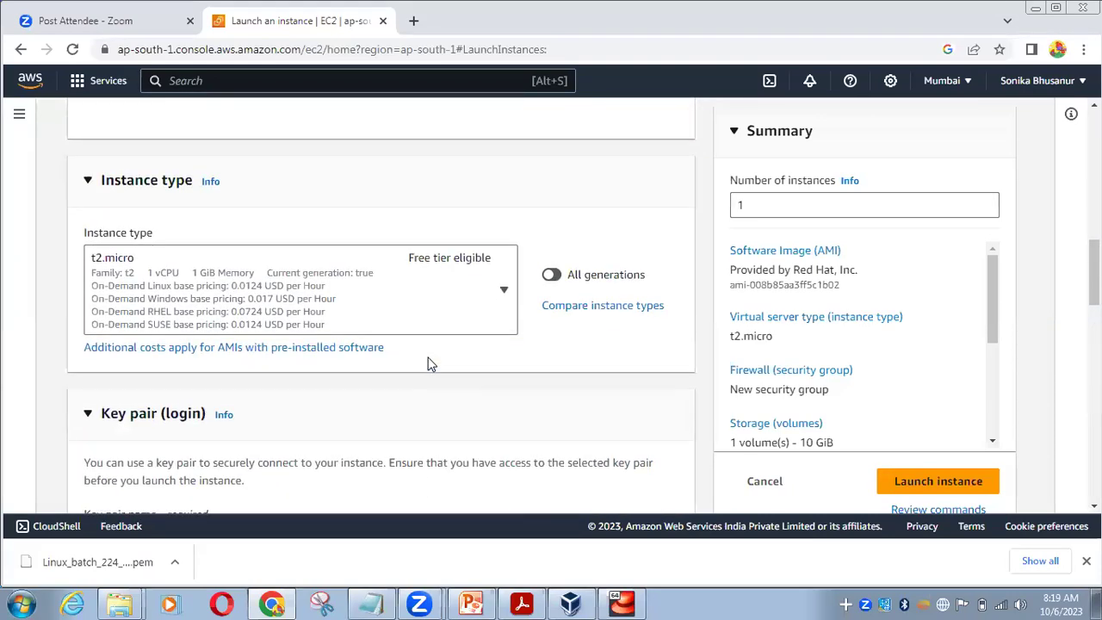
pyautogui.scroll(3, 430, 363)
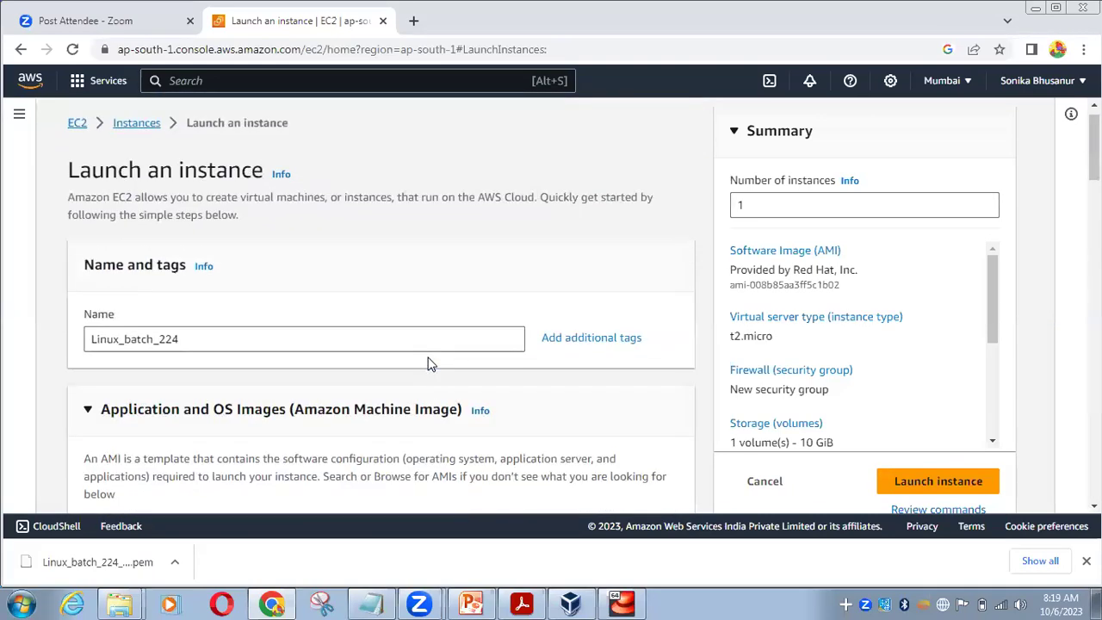
pyautogui.scroll(-5, 430, 364)
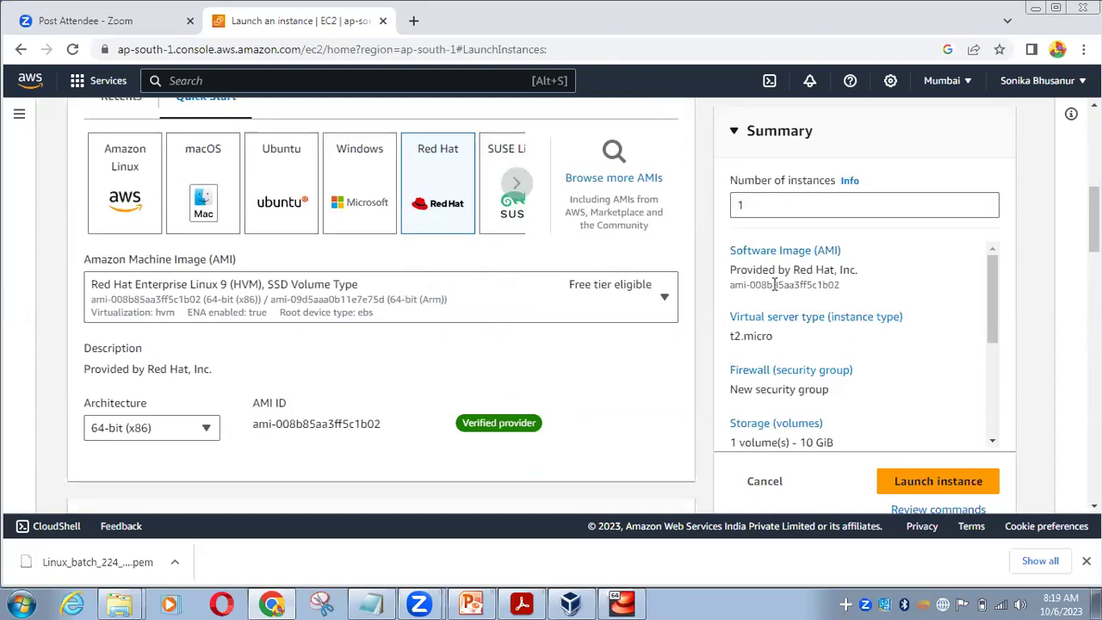
pyautogui.moveTo(792, 270); pyautogui.dragTo(857, 271)
pyautogui.click(857, 310)
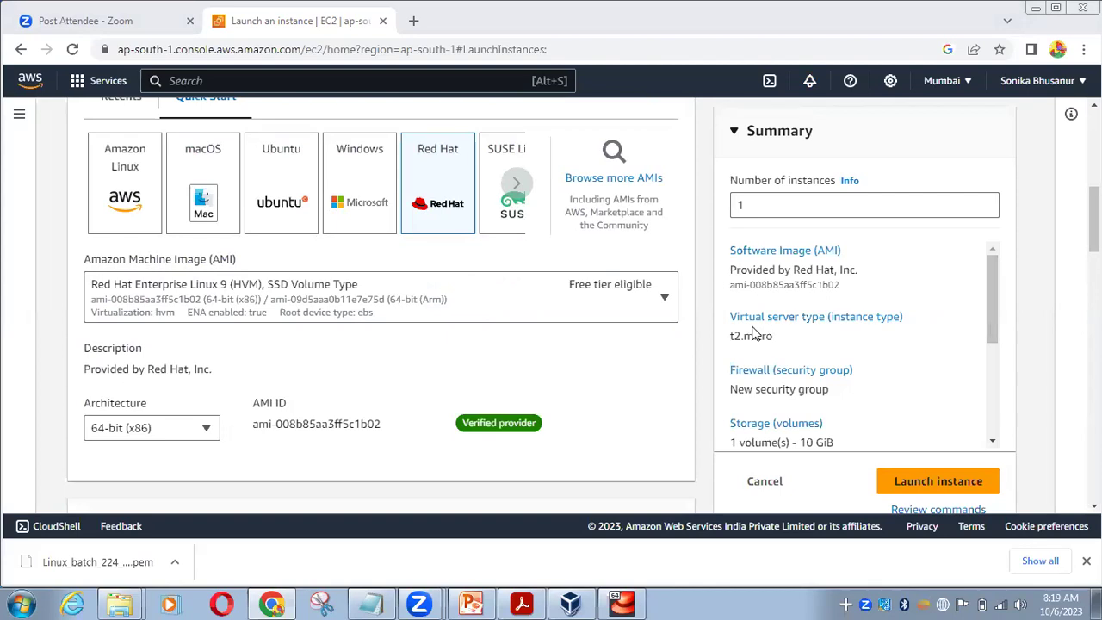
# Close the Free tier notice in the Summary panel and recheck the launch form
pyautogui.moveTo(989, 288); pyautogui.dragTo(987, 334)
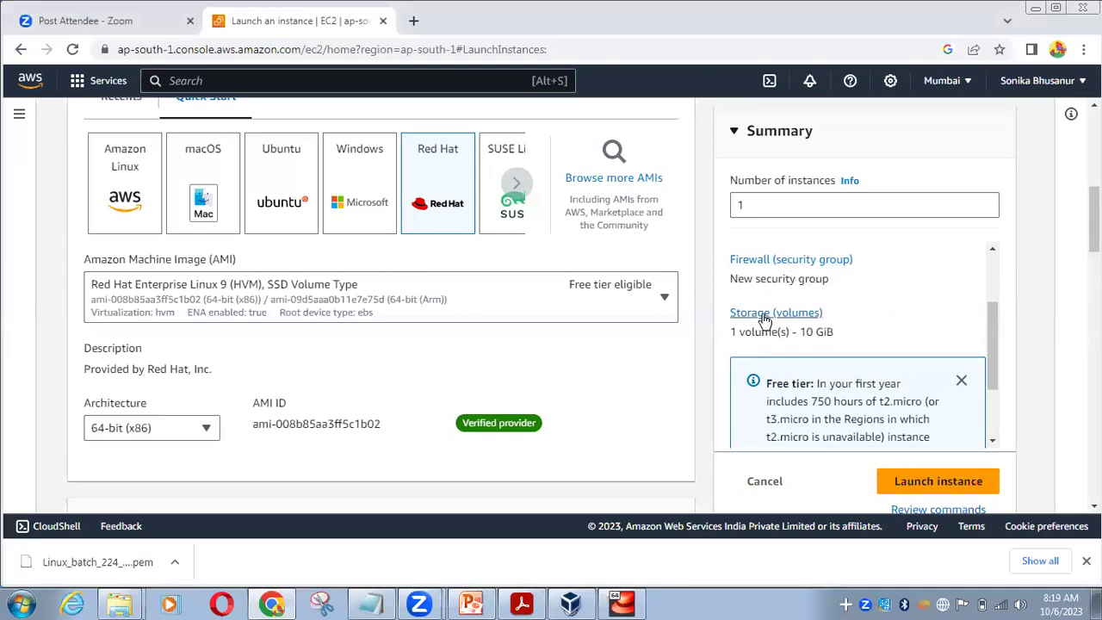
pyautogui.moveTo(991, 319); pyautogui.dragTo(991, 363)
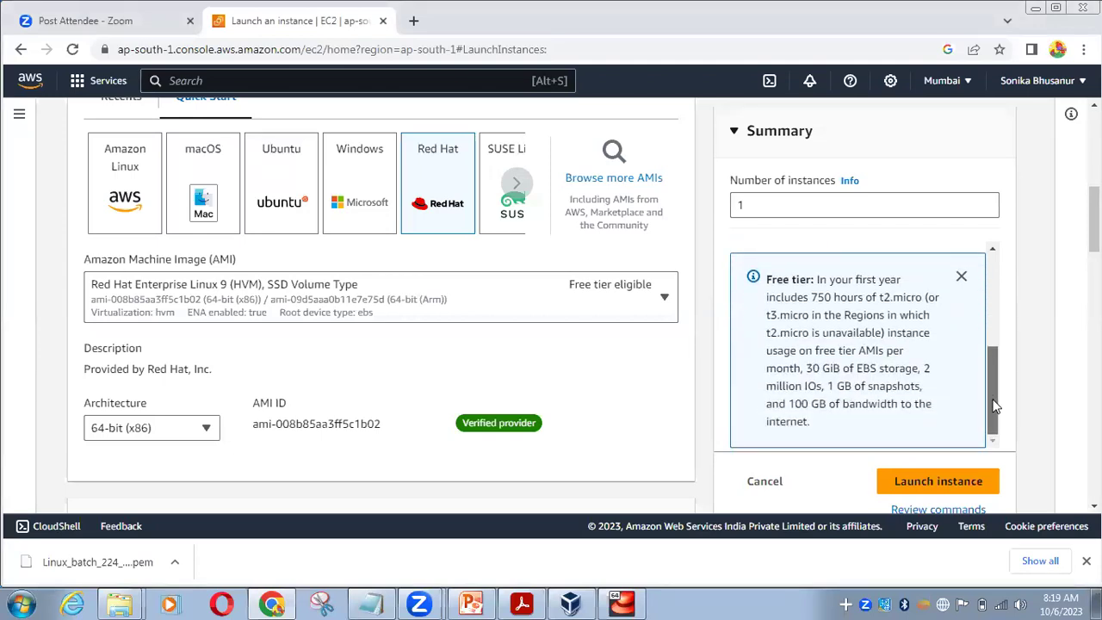
pyautogui.click(959, 283)
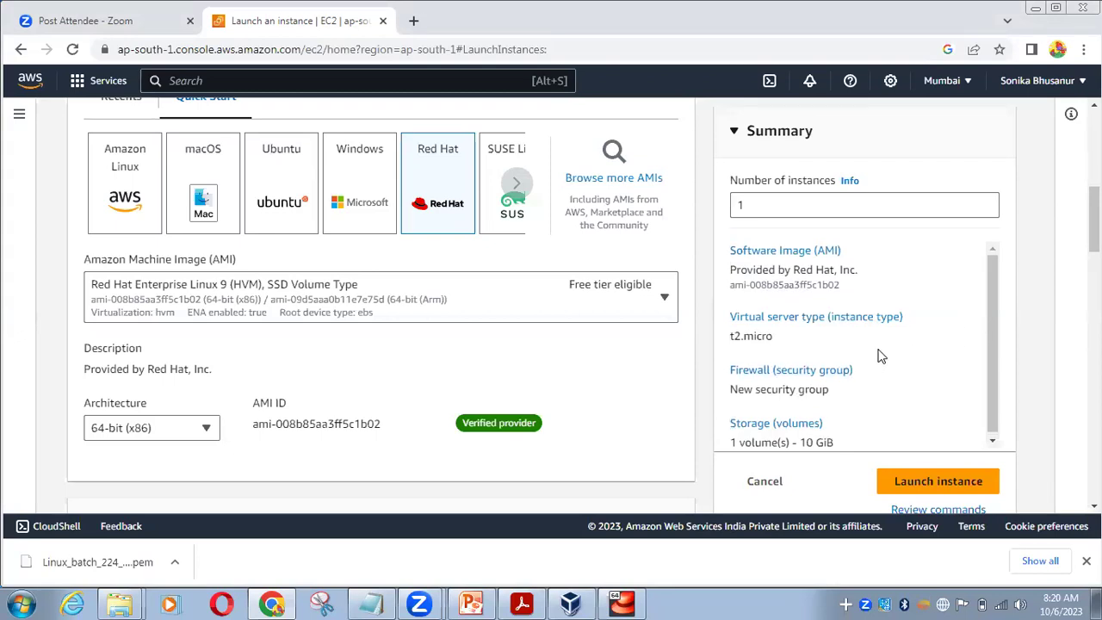
pyautogui.scroll(1, 172, 325)
pyautogui.scroll(-15, 391, 322)
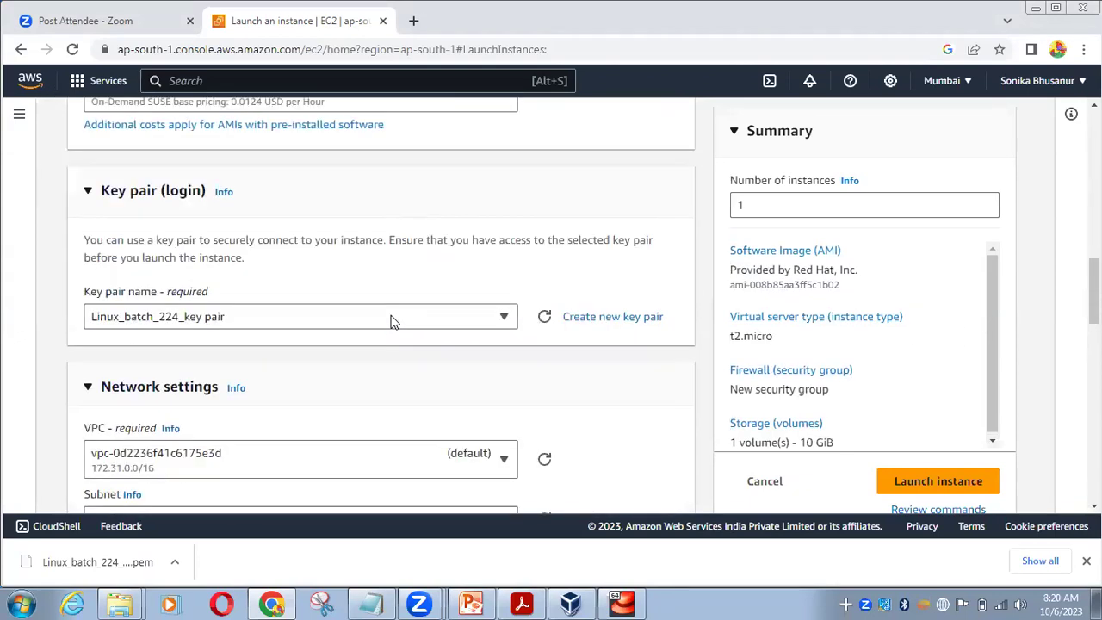
pyautogui.scroll(-4, 392, 323)
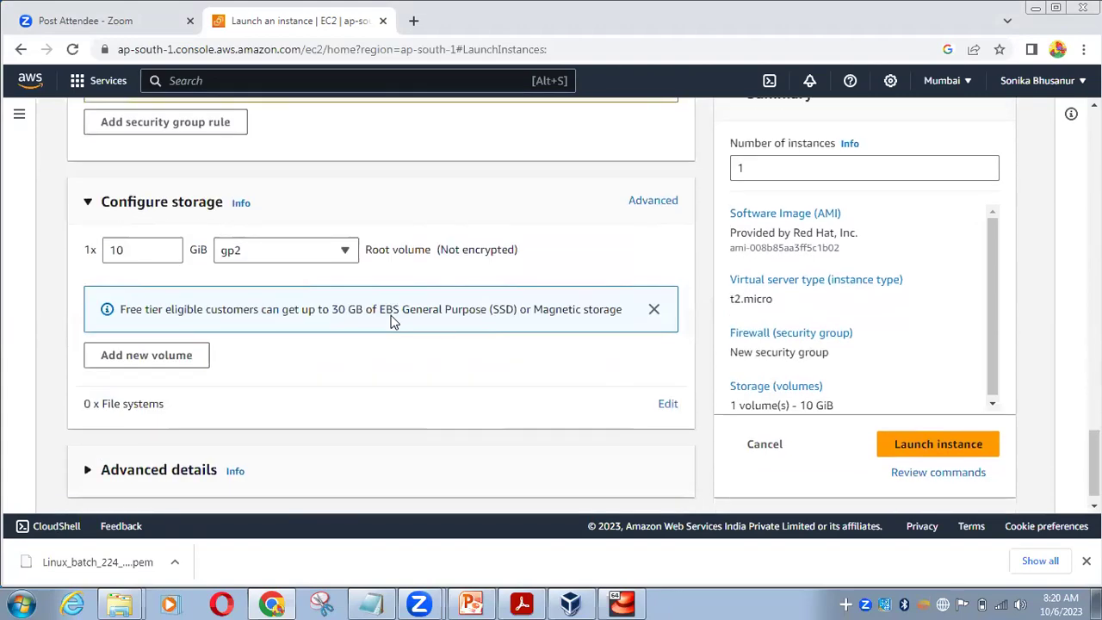
pyautogui.scroll(18, 392, 320)
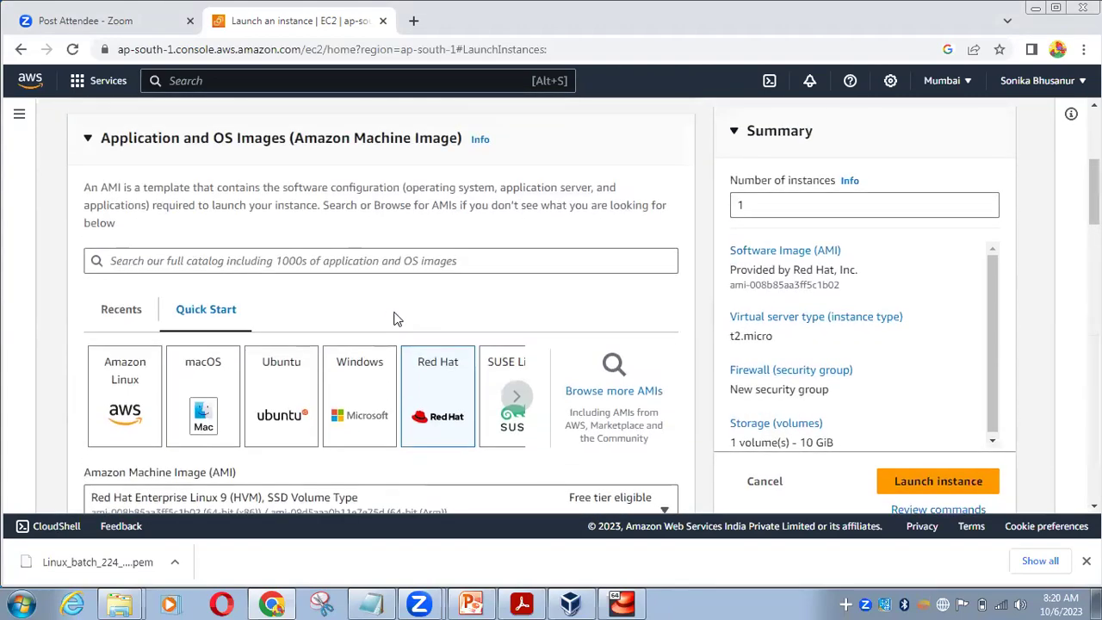
pyautogui.scroll(3, 393, 319)
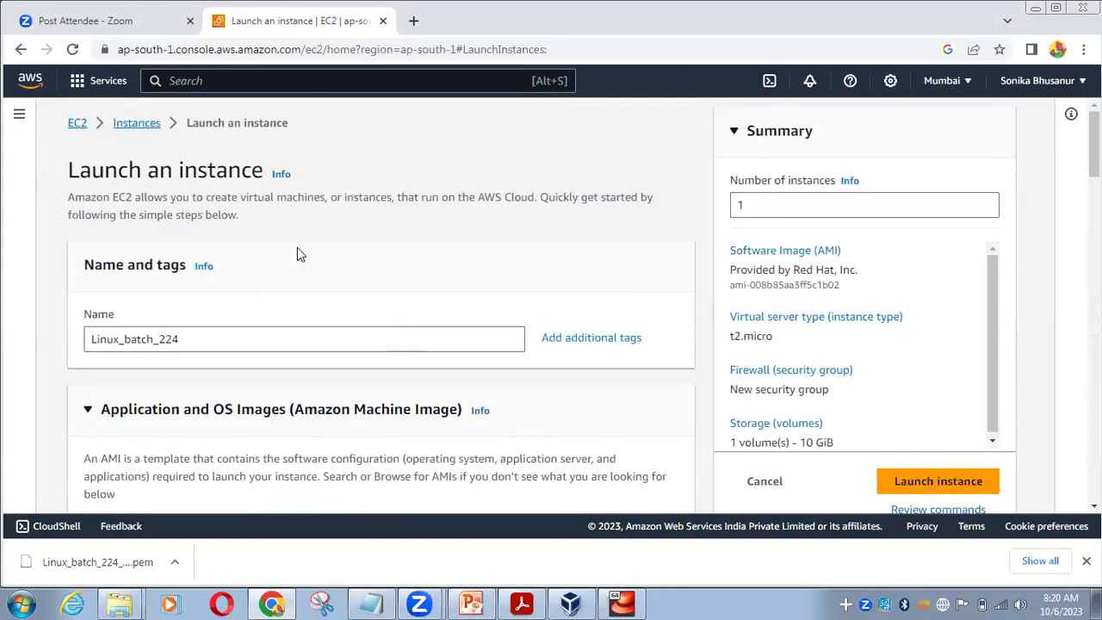
# Launch the instance and view the Instances list, where Linux_batch_224 shows Pending
pyautogui.click(901, 480)
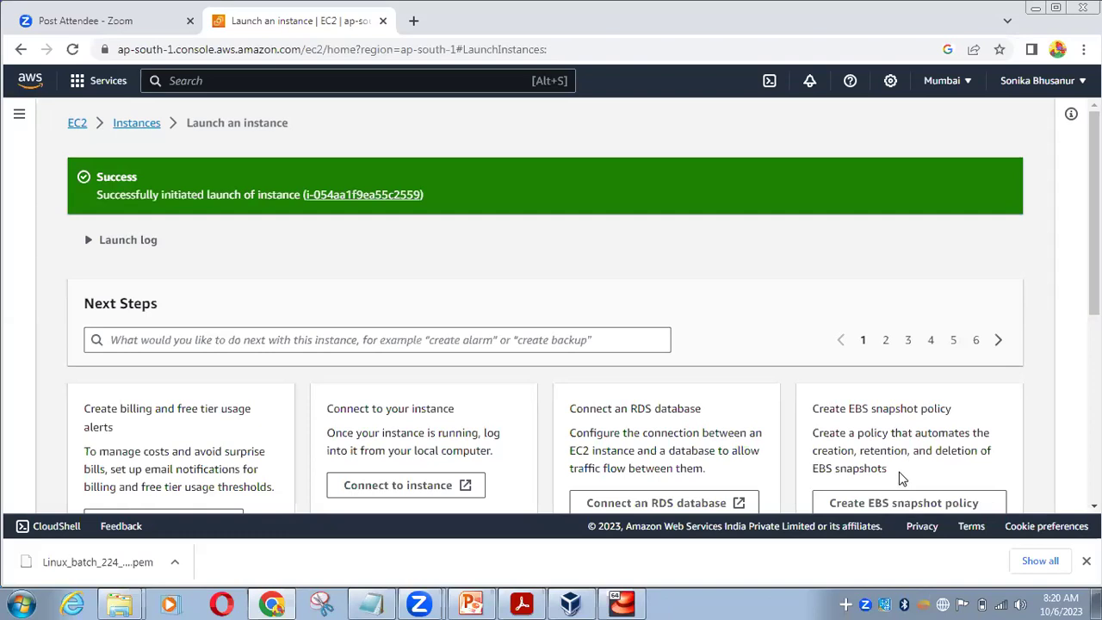
pyautogui.click(136, 125)
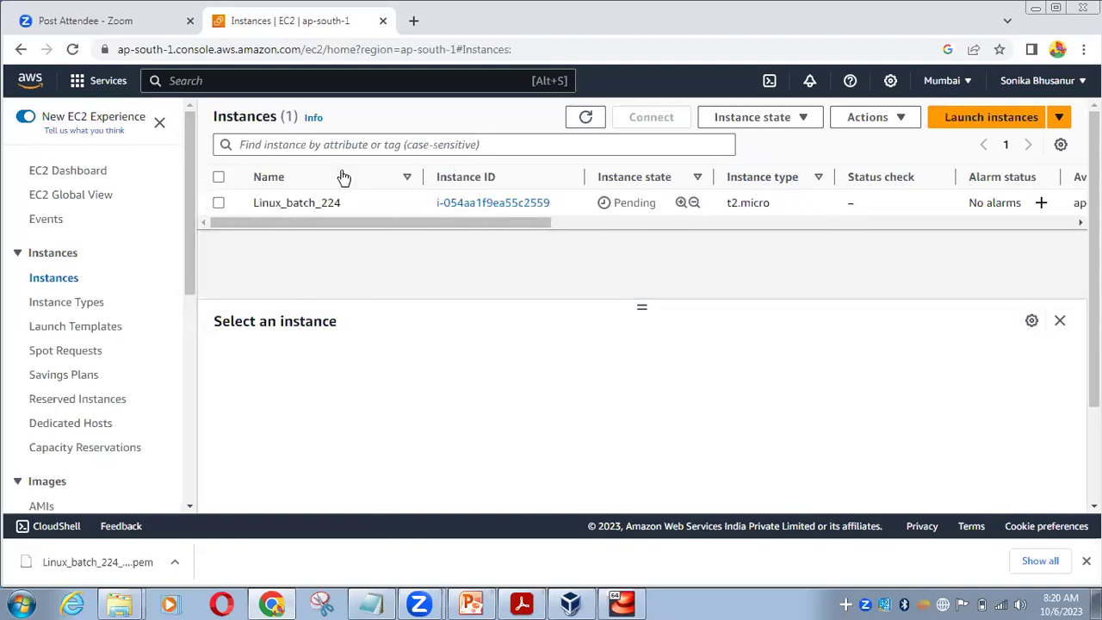
pyautogui.click(175, 563)
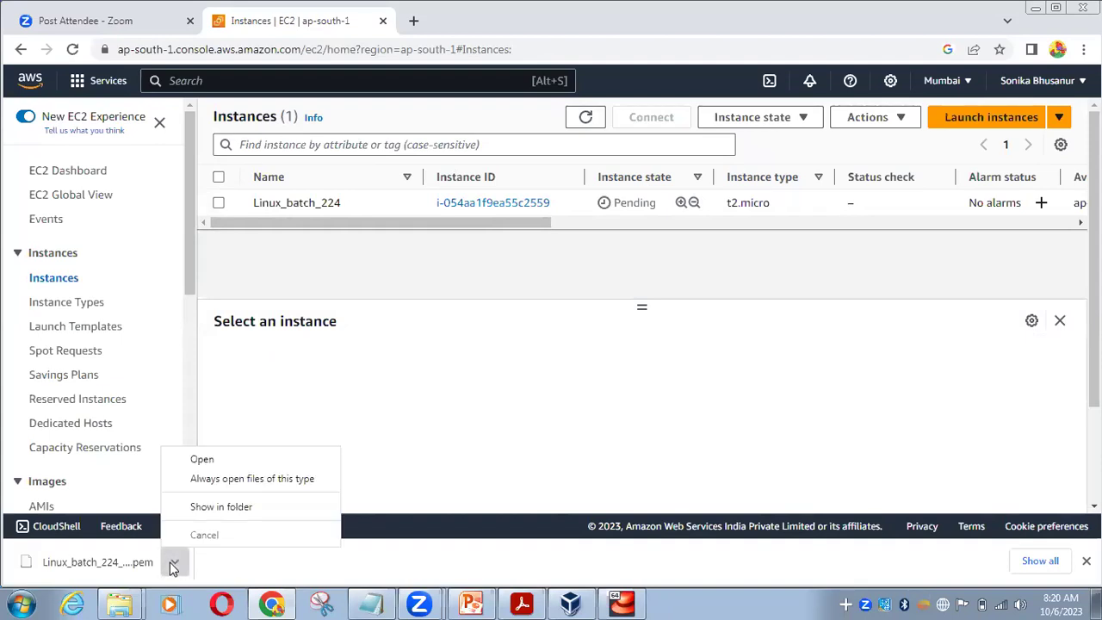
# Copy the downloaded Linux_batch_224_key pair.pem file from the Downloads folder
pyautogui.click(231, 510)
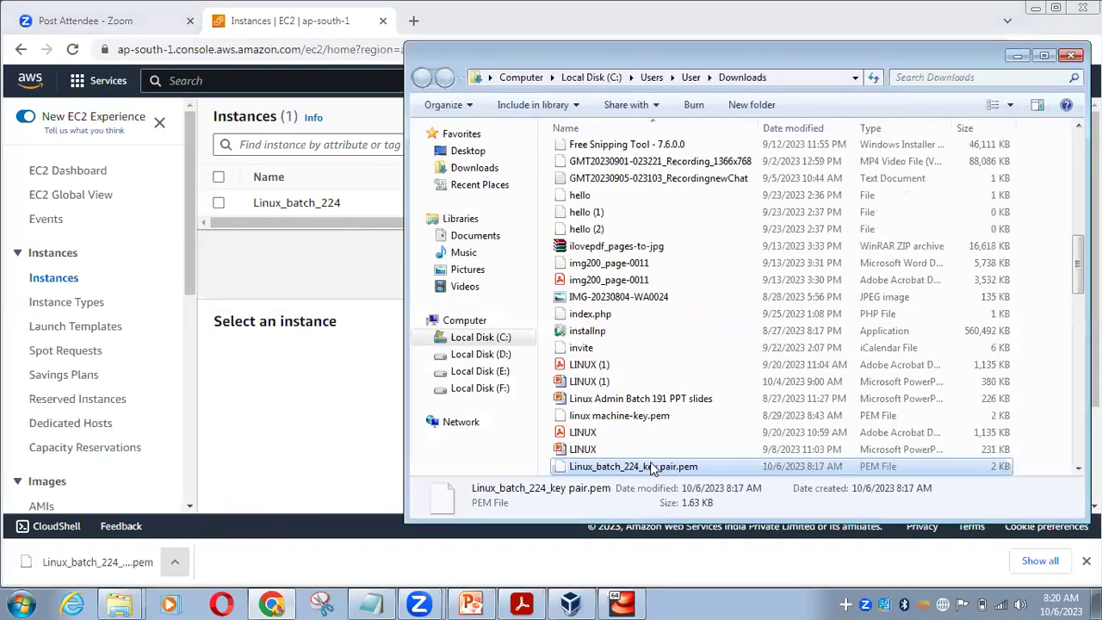
pyautogui.rightClick(661, 465)
pyautogui.click(702, 371)
pyautogui.click(1015, 56)
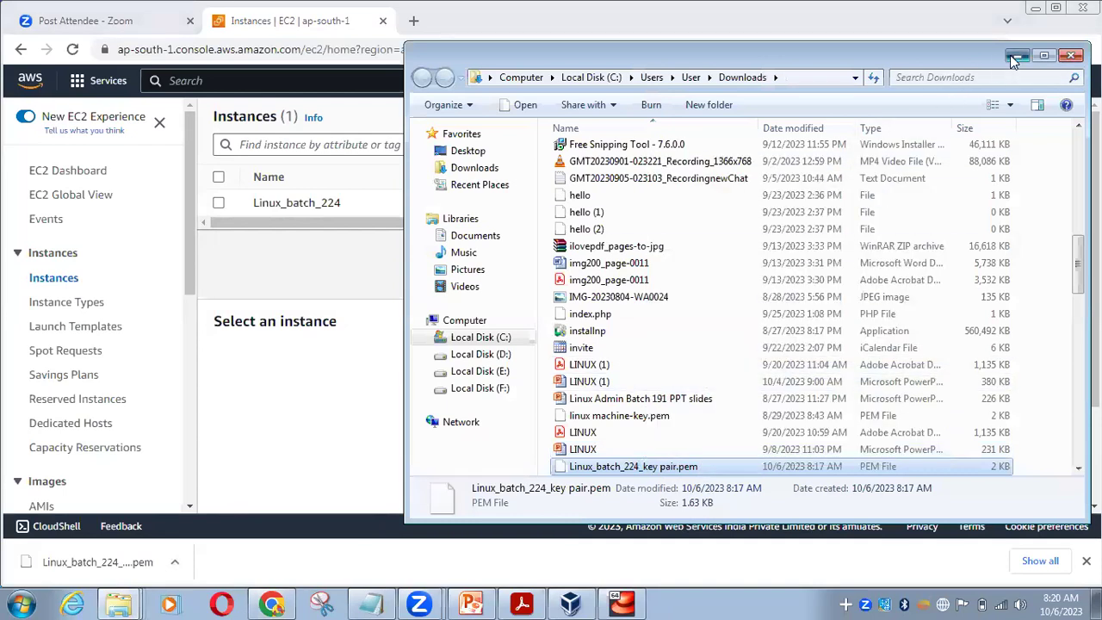
pyautogui.click(1034, 9)
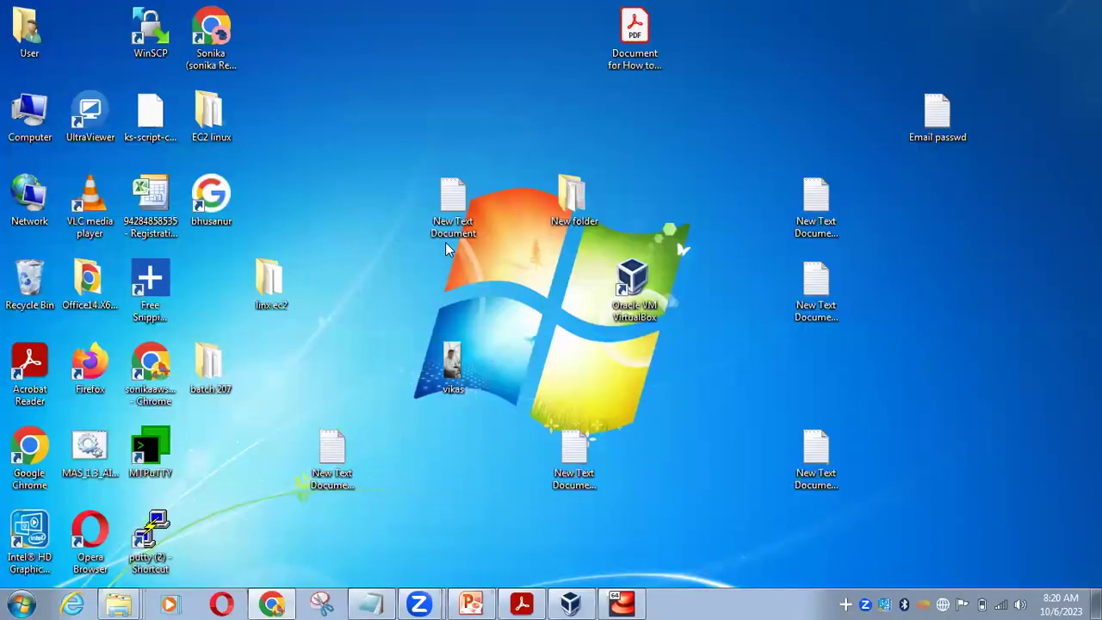
# Create a desktop folder named 'Linux batch 224'
pyautogui.rightClick(309, 134)
pyautogui.moveTo(375, 313)
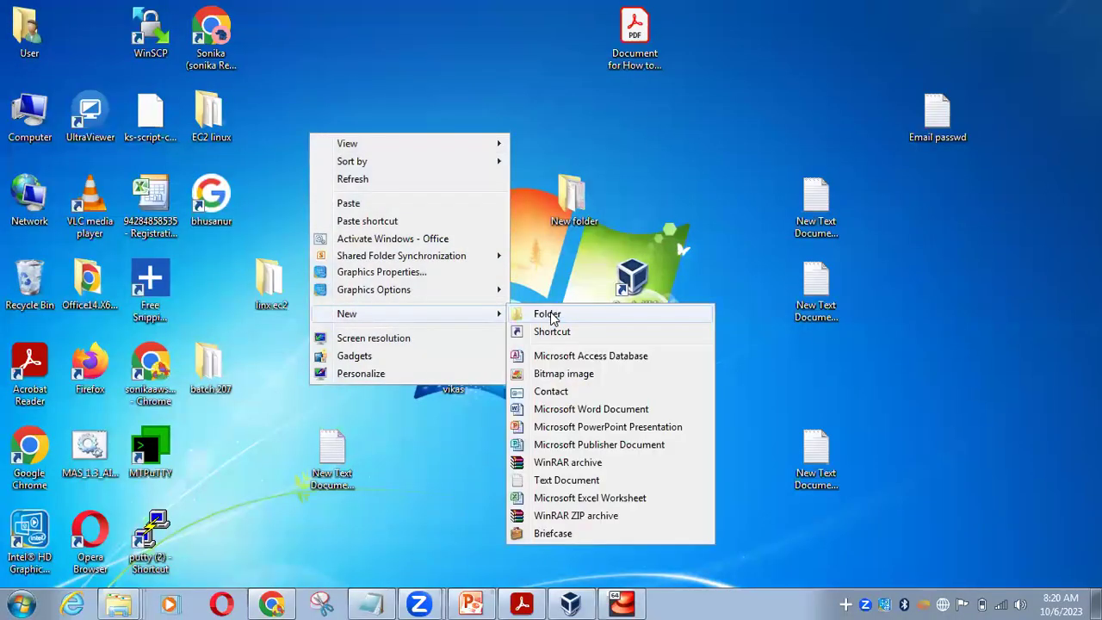
pyautogui.click(548, 314)
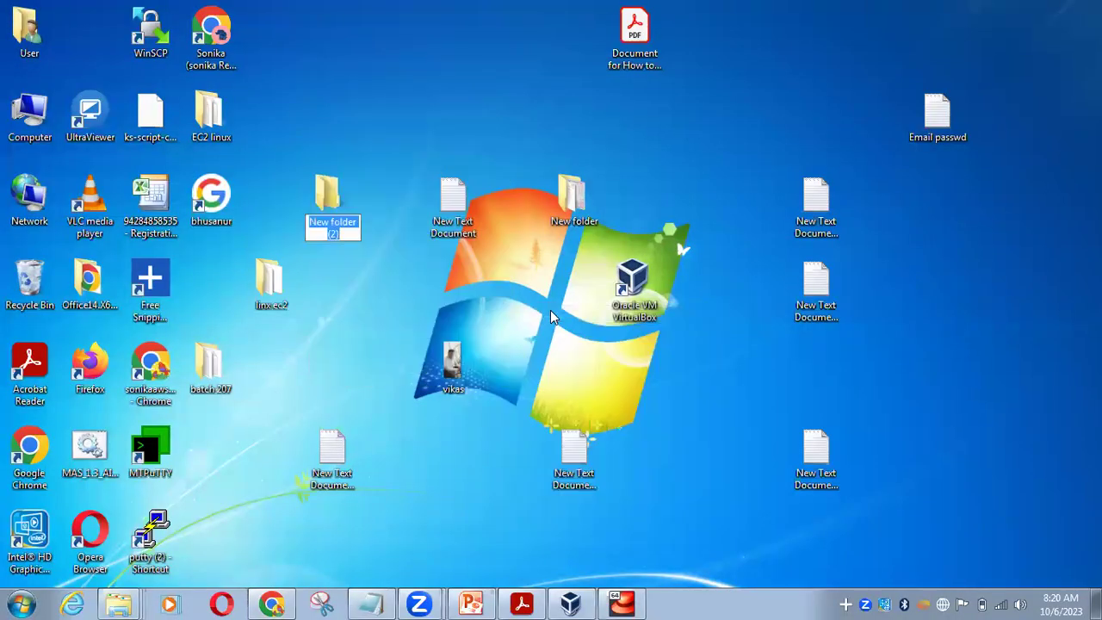
pyautogui.write('Linux batch 224')
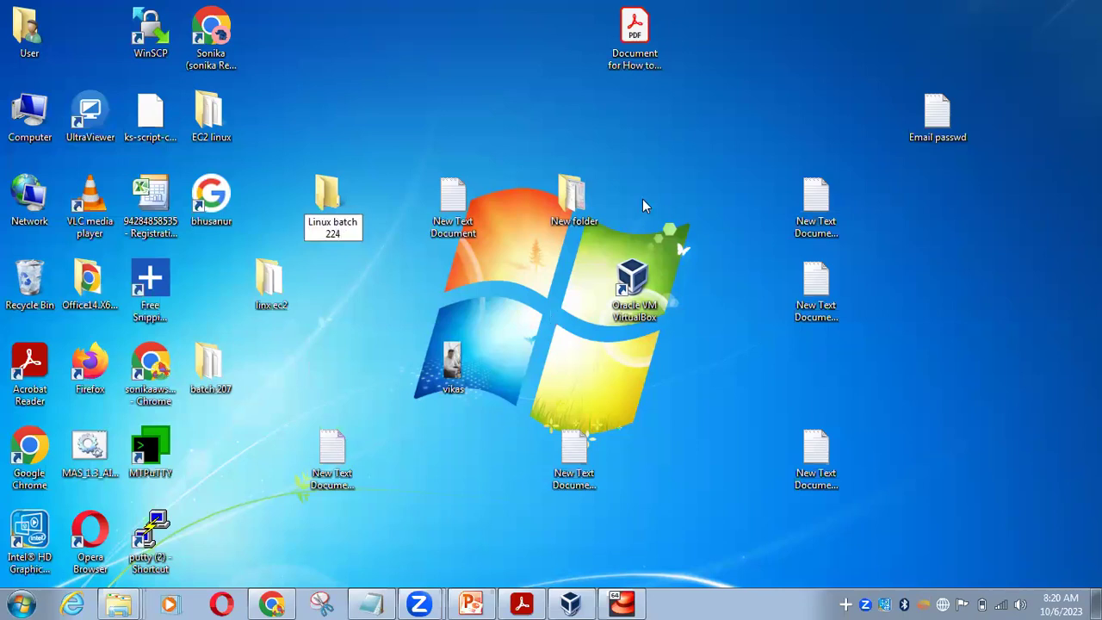
pyautogui.press('Return')
pyautogui.press('Return')
# Paste the .pem key file into the Linux batch 224 folder and resize its window
pyautogui.rightClick(294, 203)
pyautogui.click(317, 316)
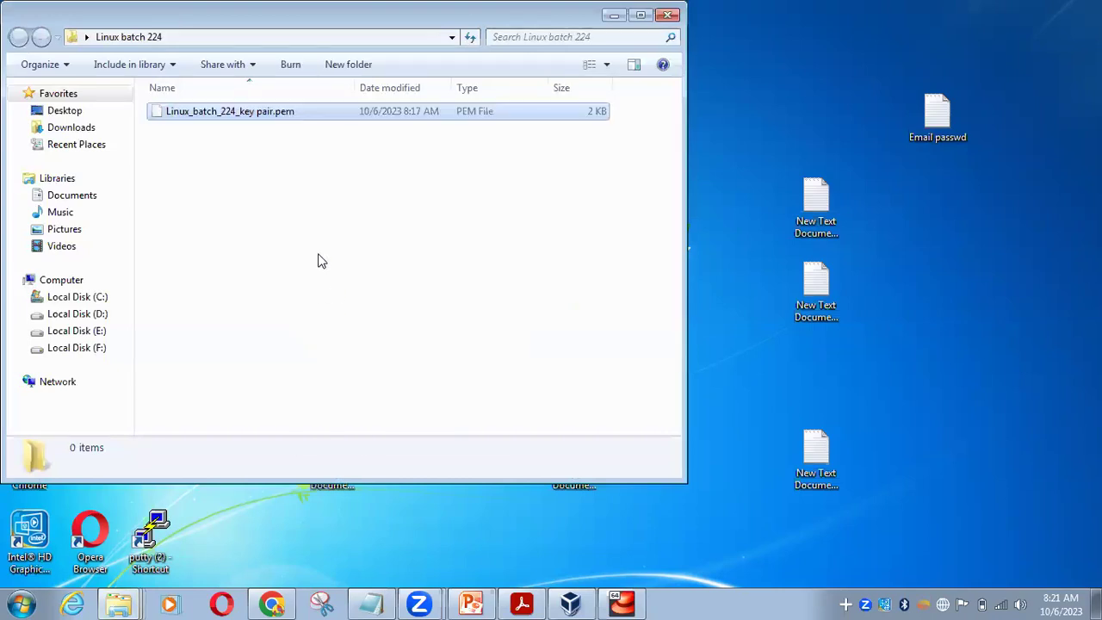
pyautogui.moveTo(144, 26); pyautogui.dragTo(224, 103)
pyautogui.click(449, 259)
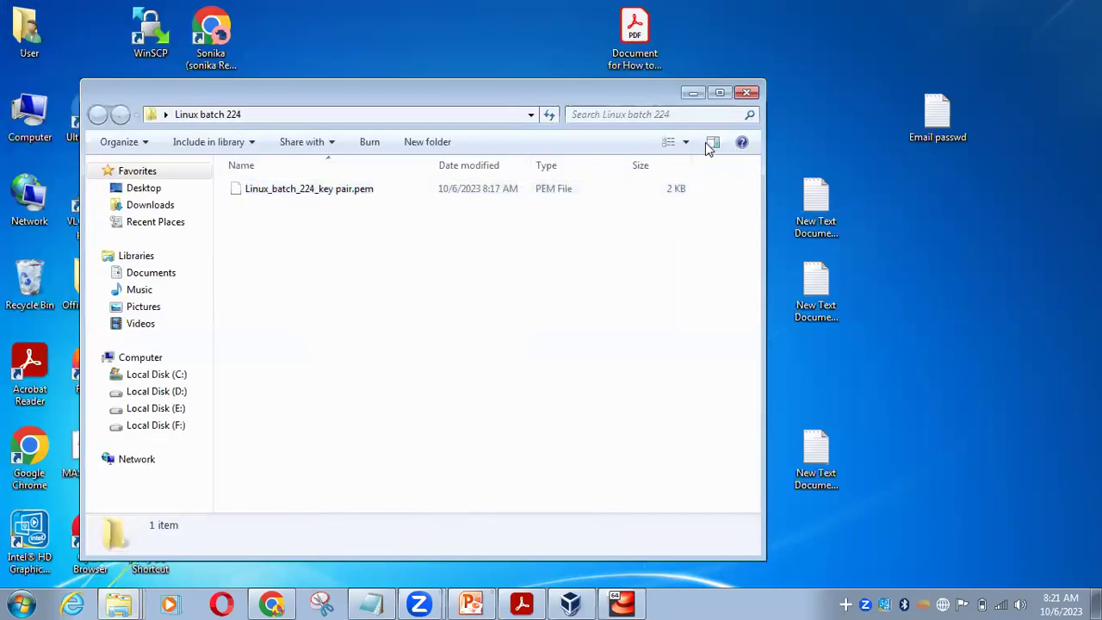
pyautogui.click(718, 93)
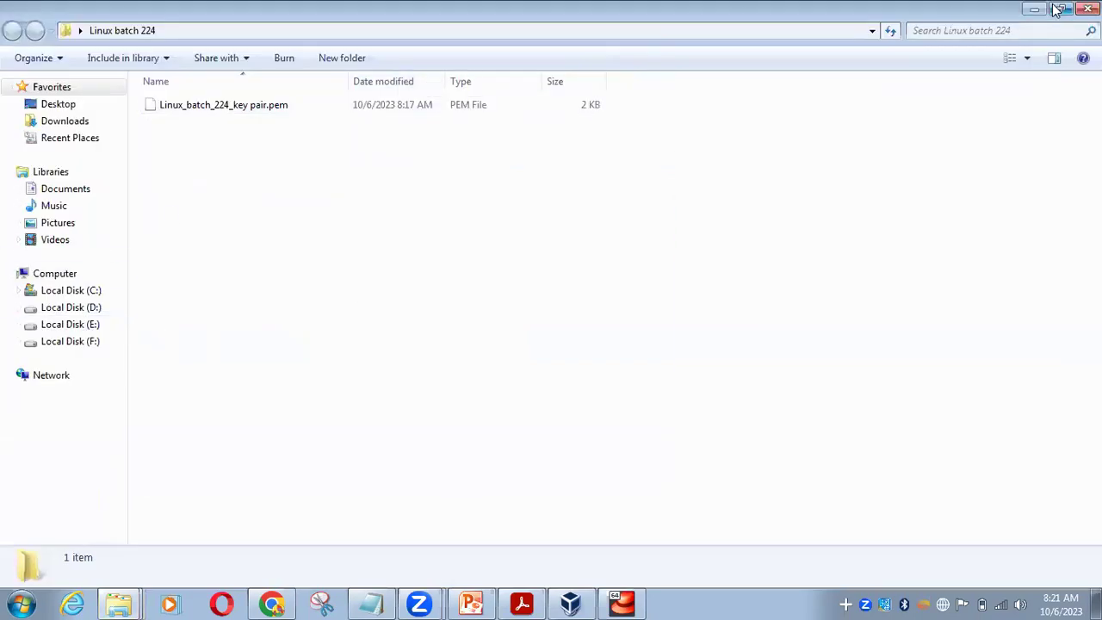
pyautogui.click(1061, 9)
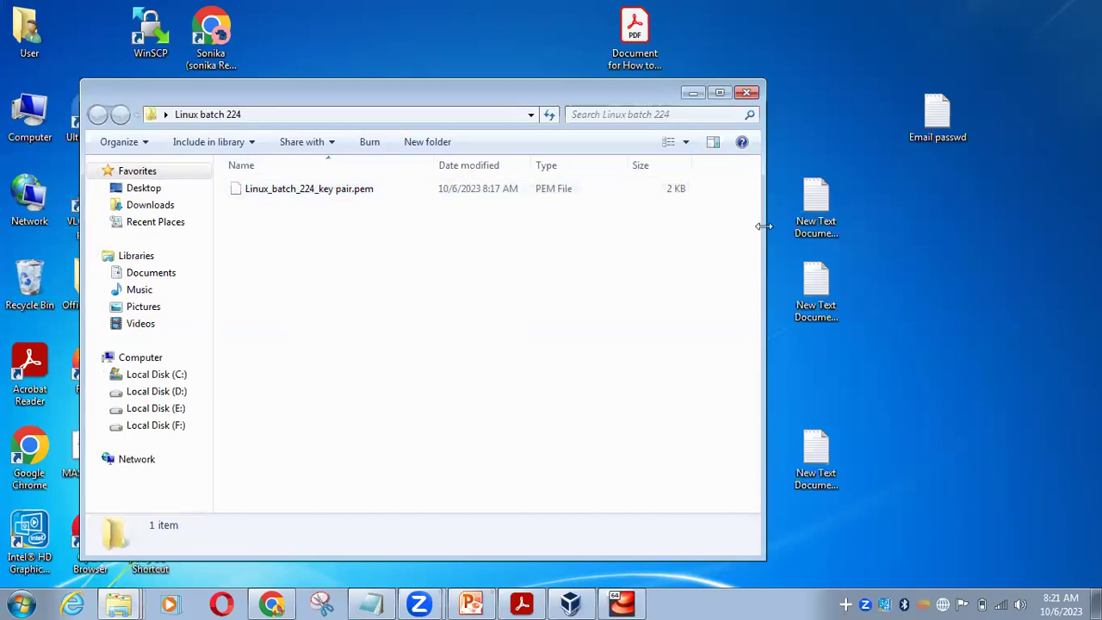
pyautogui.moveTo(763, 225); pyautogui.dragTo(1015, 226)
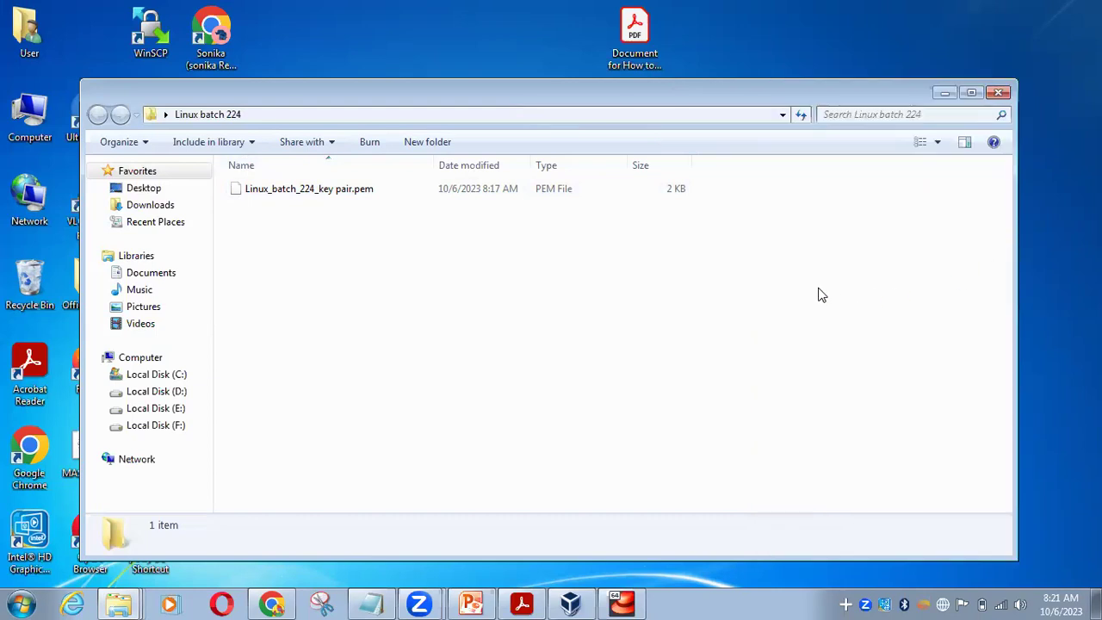
pyautogui.click(248, 191)
pyautogui.click(266, 274)
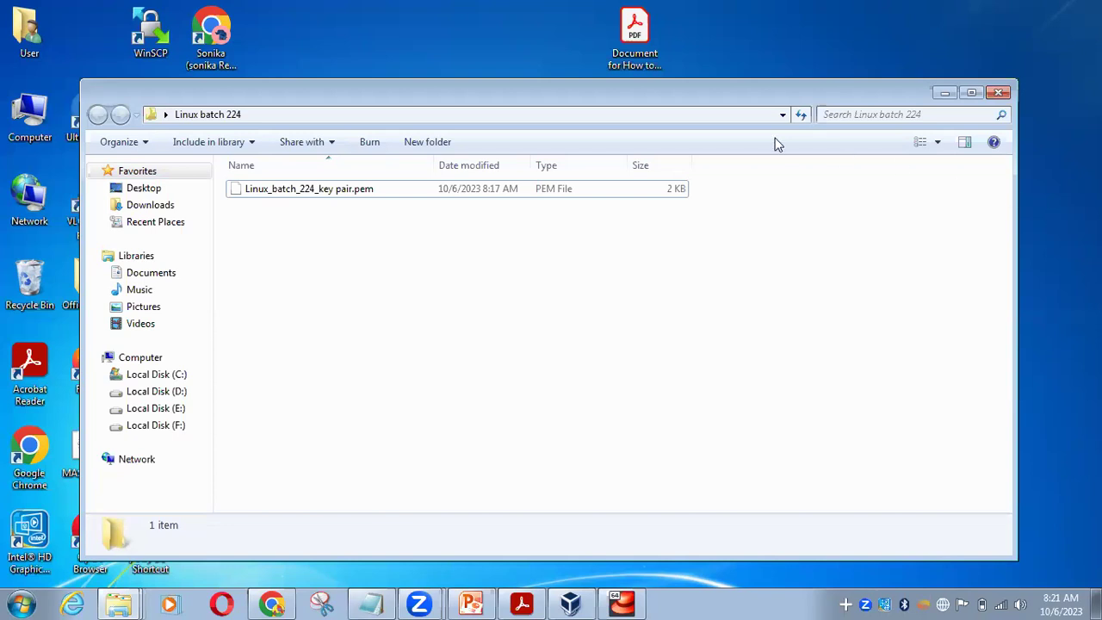
pyautogui.click(944, 92)
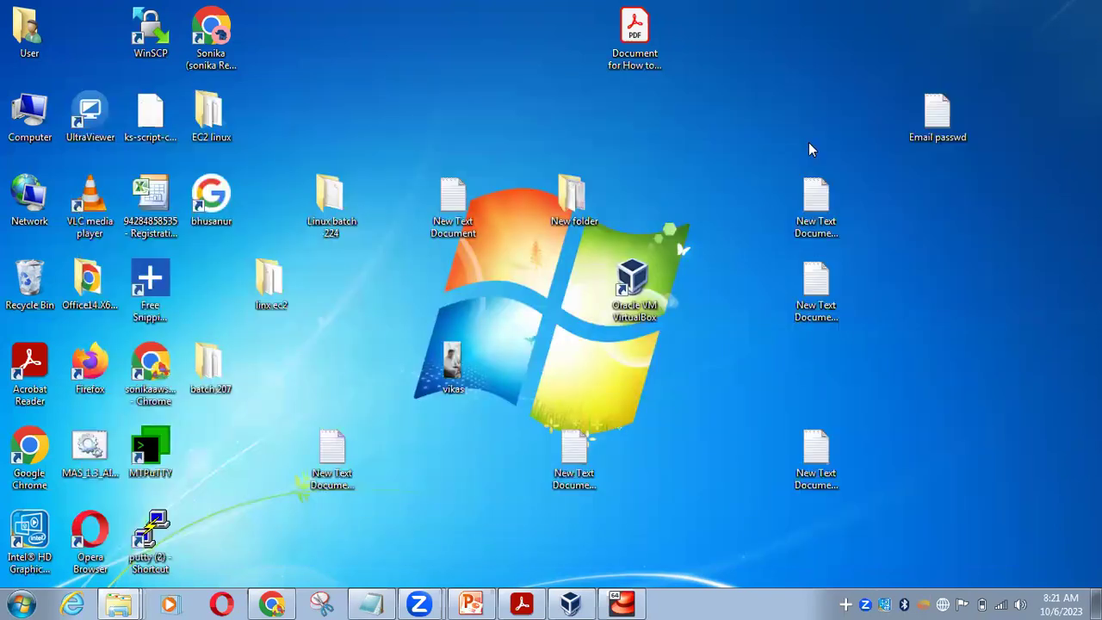
pyautogui.rightClick(808, 142)
pyautogui.click(861, 186)
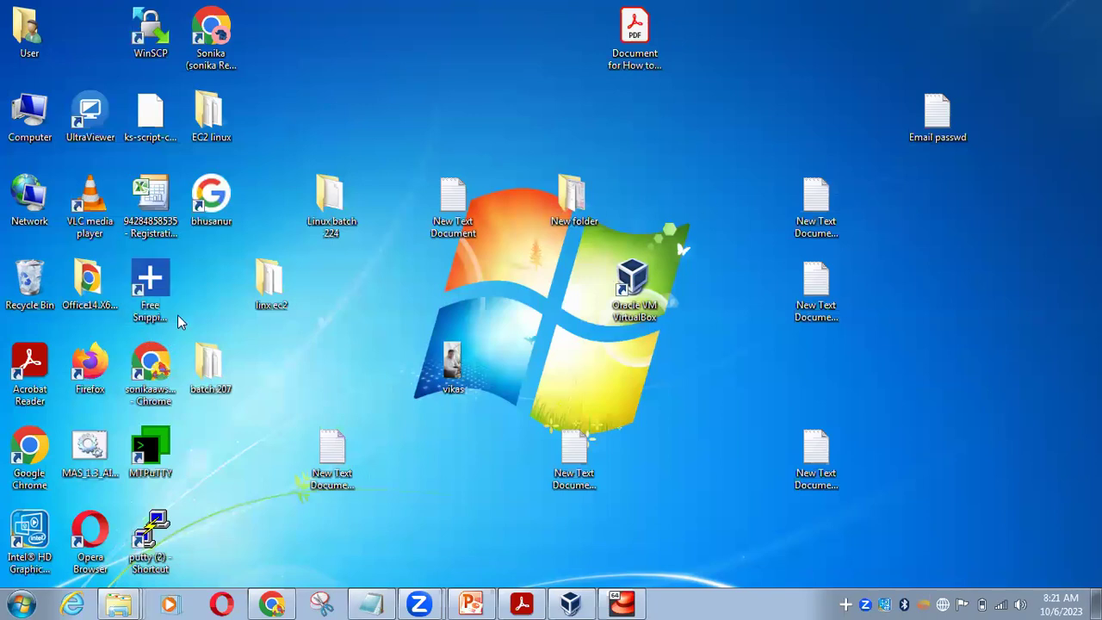
pyautogui.rightClick(369, 313)
pyautogui.click(384, 355)
pyautogui.doubleClick(32, 115)
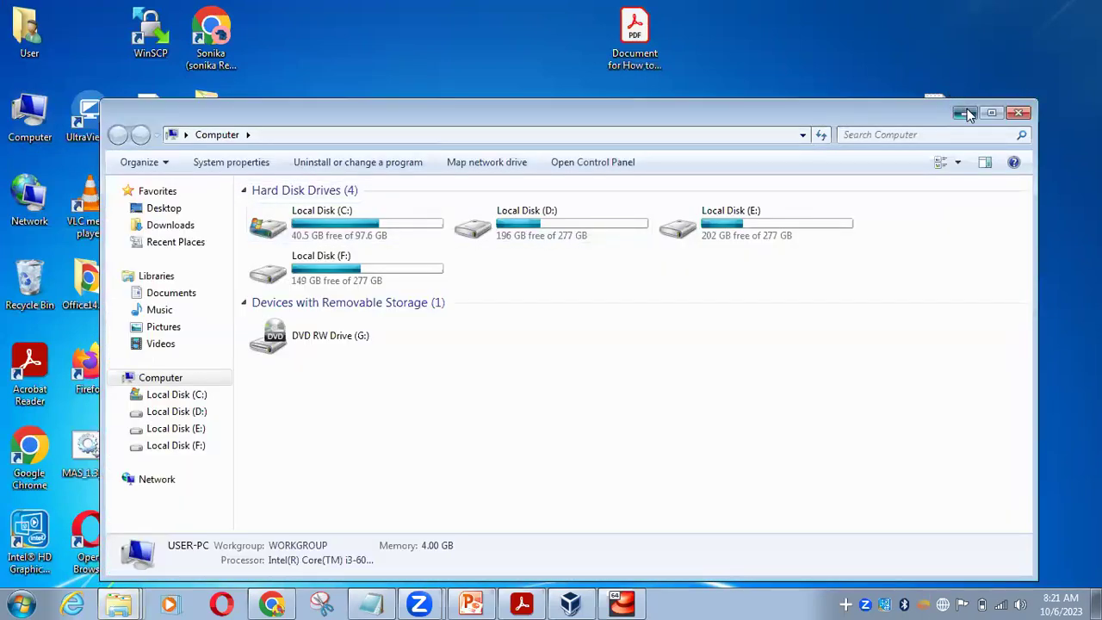
pyautogui.click(964, 113)
pyautogui.rightClick(963, 273)
pyautogui.click(958, 318)
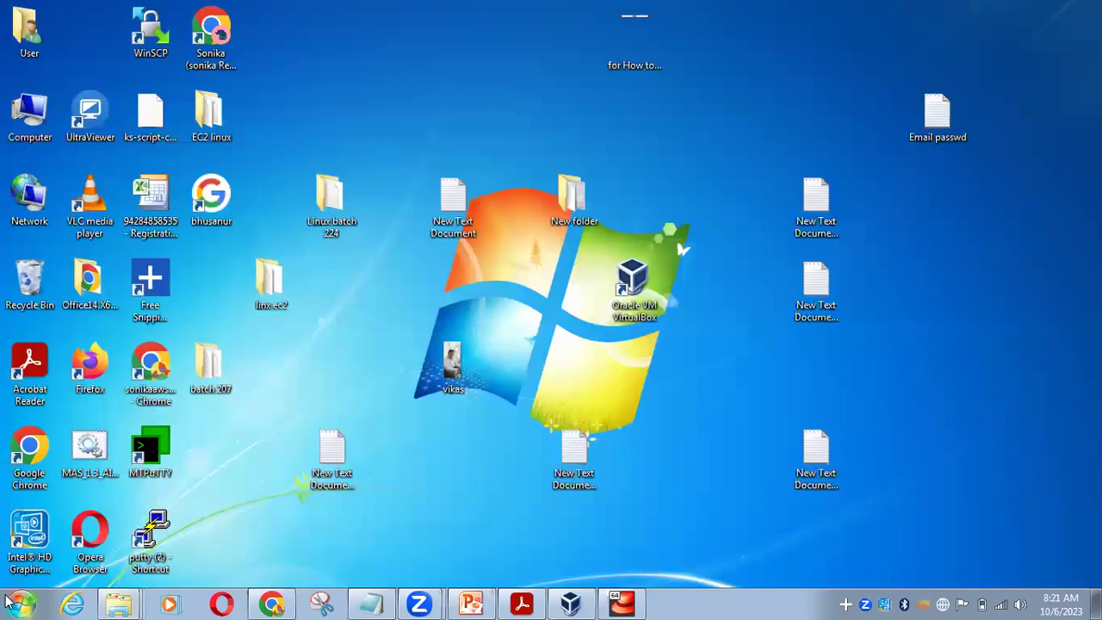
# Restore the browser showing Linux_batch_224 Running on the Instances page and open a new tab
pyautogui.click(262, 601)
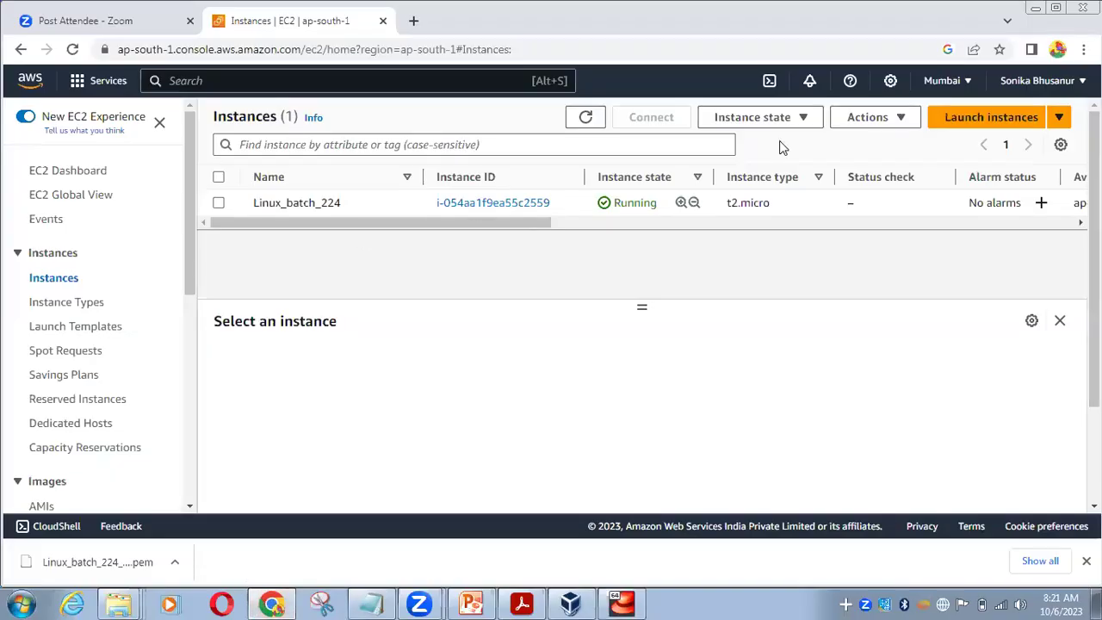
pyautogui.click(1055, 8)
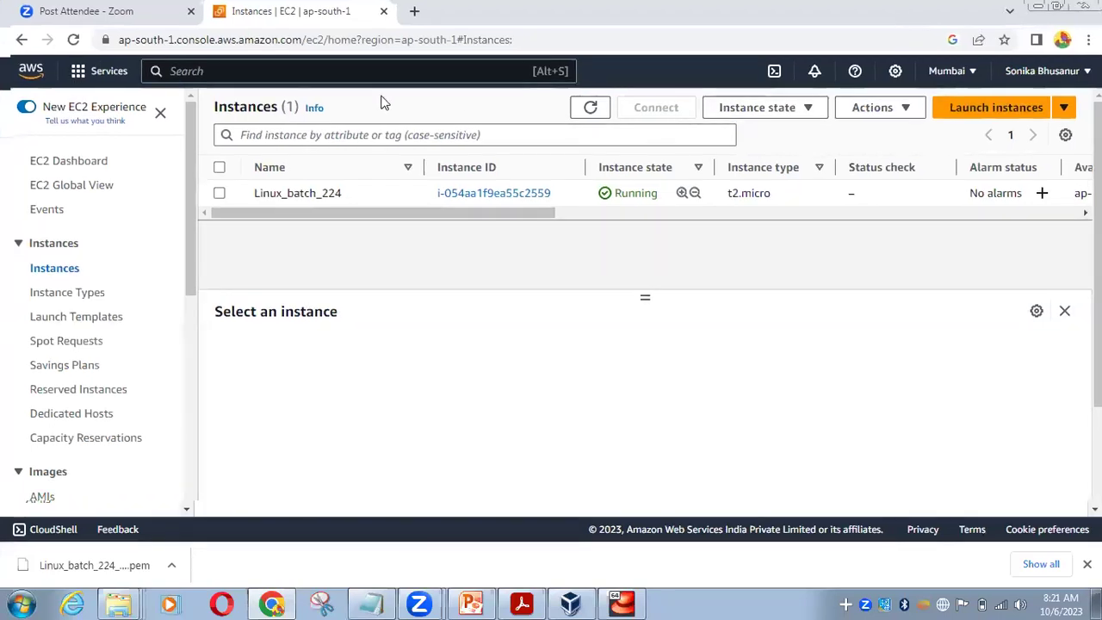
pyautogui.press('super+Down')
pyautogui.hotkey('ctrl', 't')
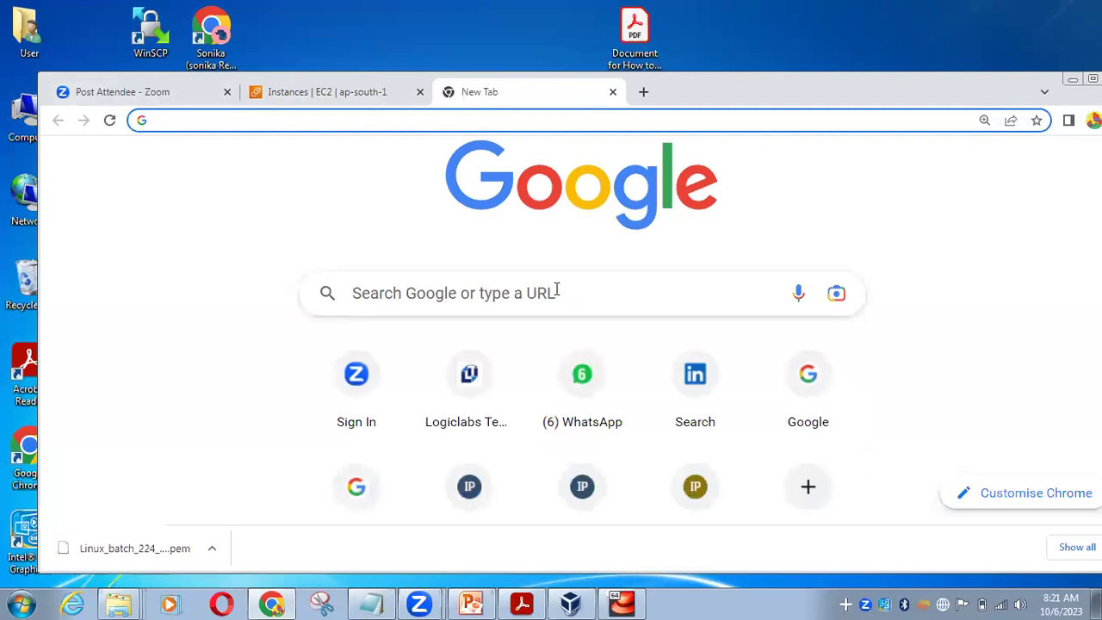
# Search Google for 'puttygen download' and open the puttygen.com result
pyautogui.click(556, 289)
pyautogui.write('putty')
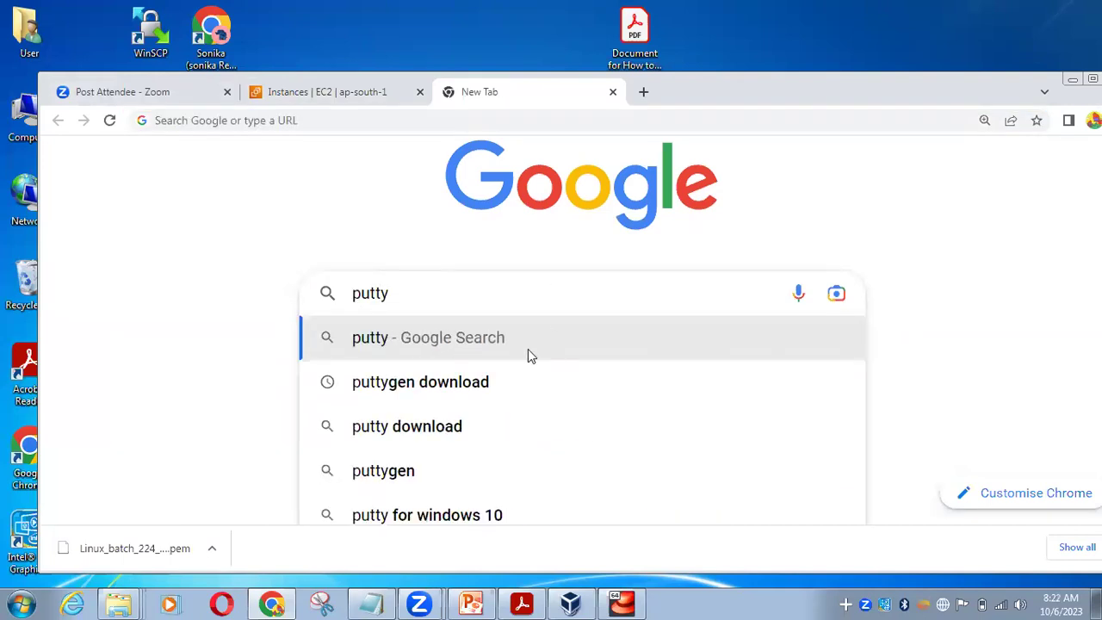
pyautogui.click(509, 384)
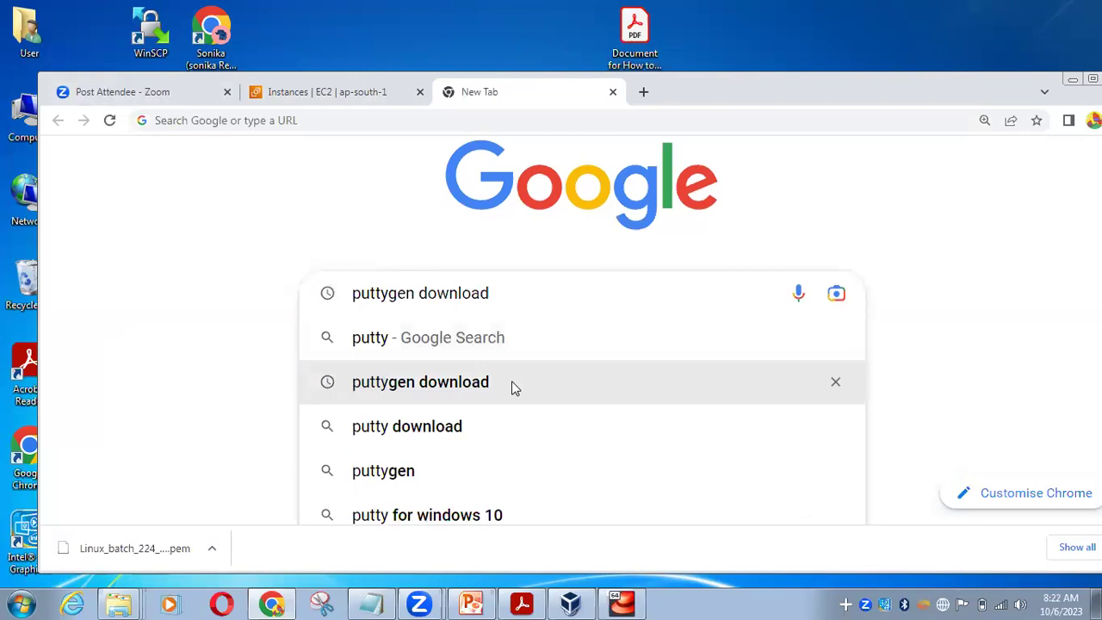
pyautogui.click(332, 278)
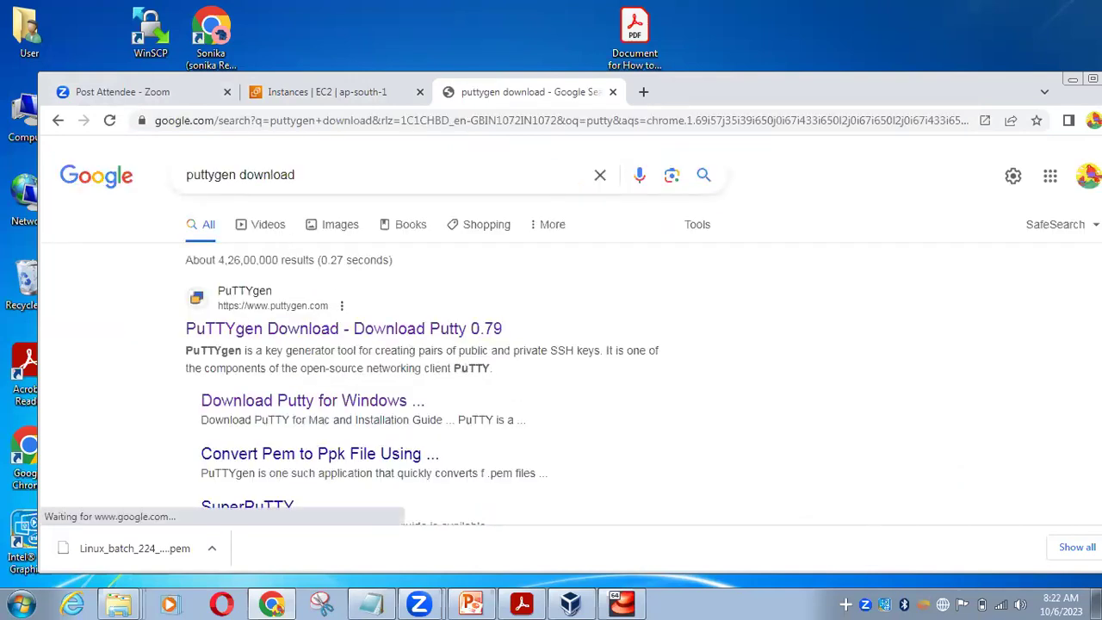
pyautogui.press('super+Up')
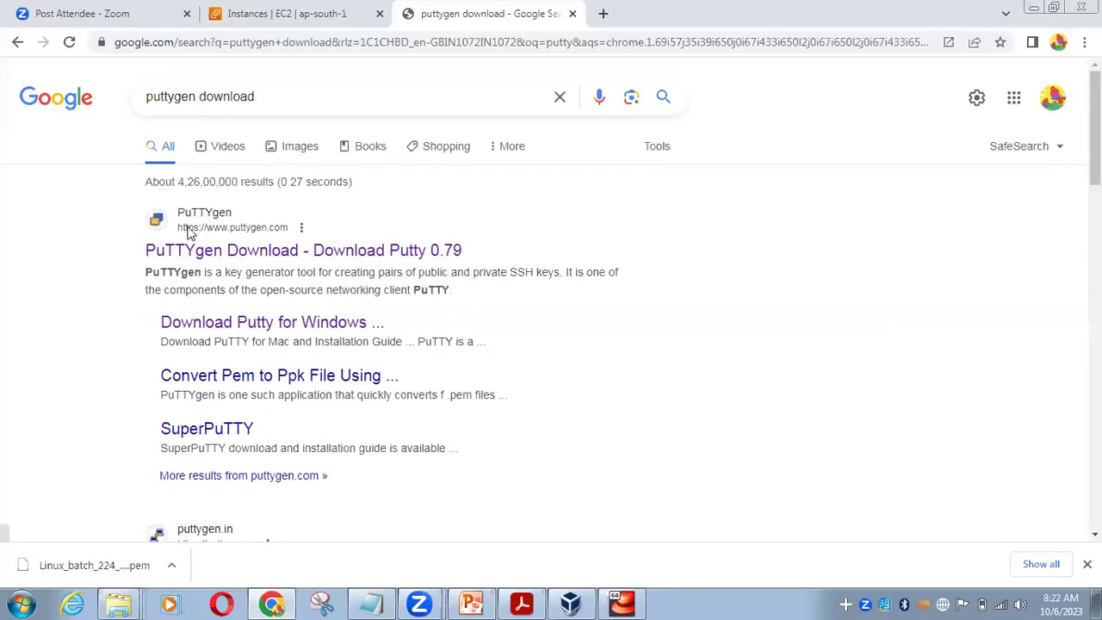
# Go from the PuTTYgen Download page to the PuTTY installation download page and close the ad
pyautogui.click(237, 235)
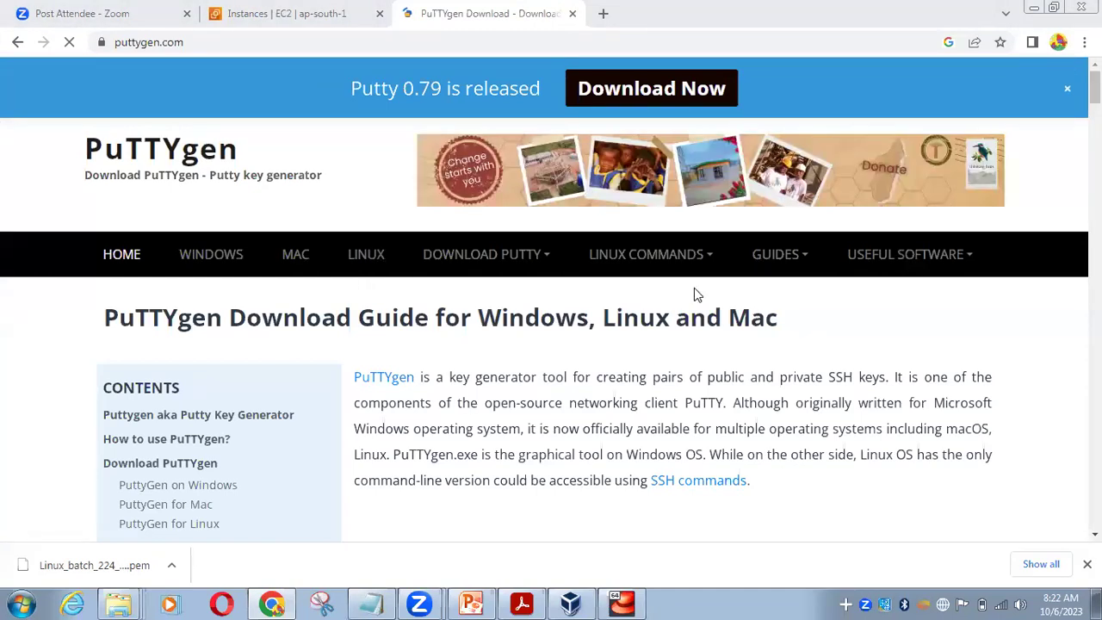
pyautogui.scroll(-3, 551, 327)
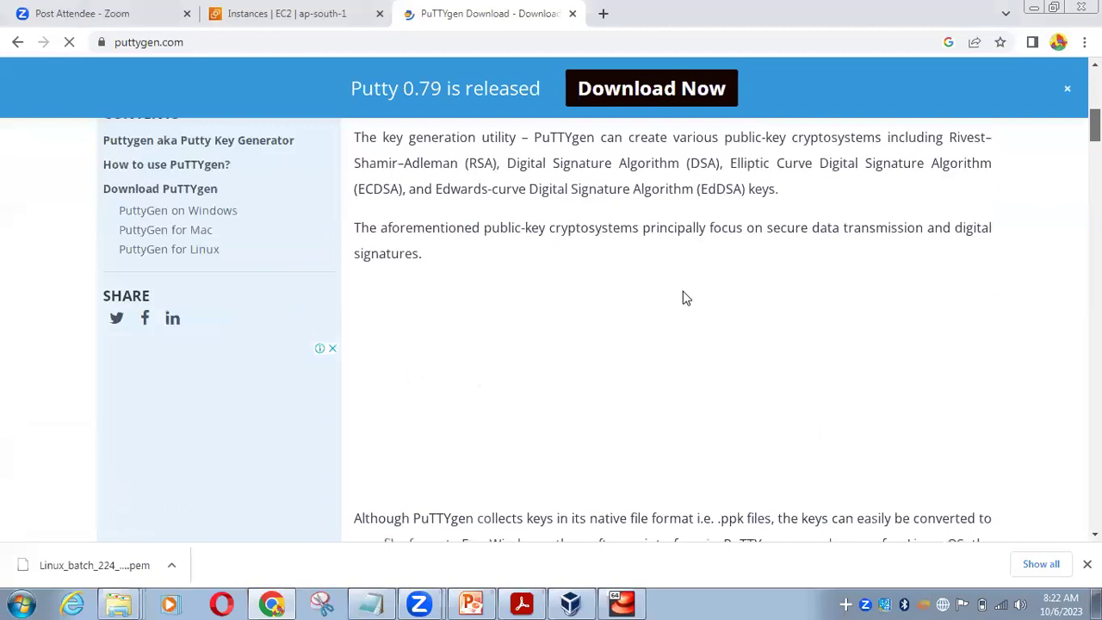
pyautogui.scroll(-10, 686, 297)
pyautogui.scroll(-5, 672, 327)
pyautogui.scroll(3, 671, 327)
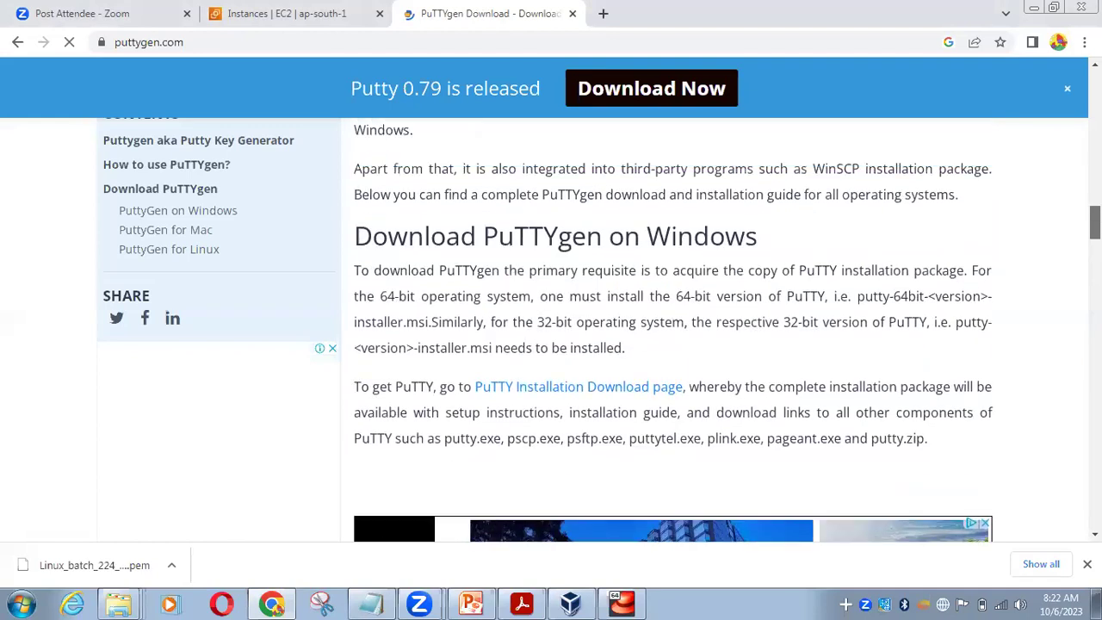
pyautogui.scroll(-1, 547, 330)
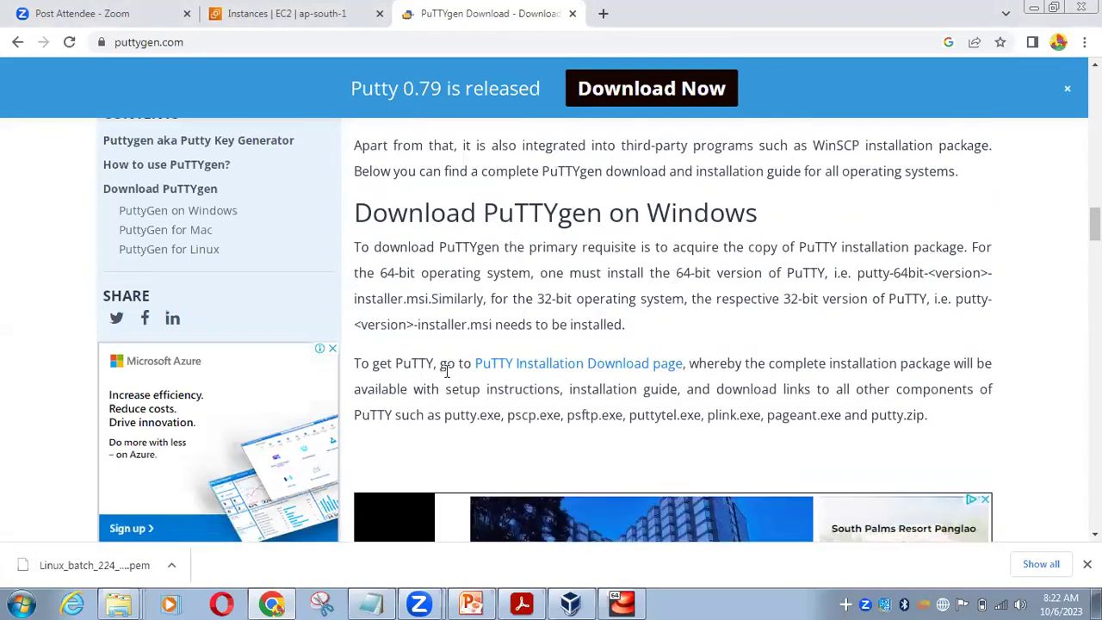
pyautogui.click(529, 368)
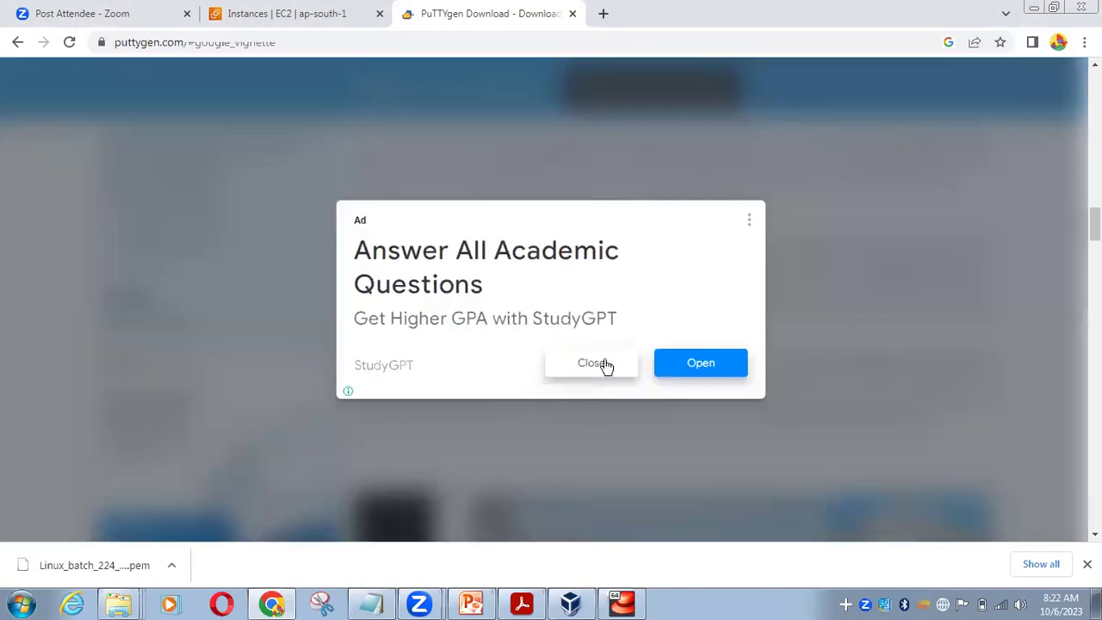
pyautogui.click(600, 363)
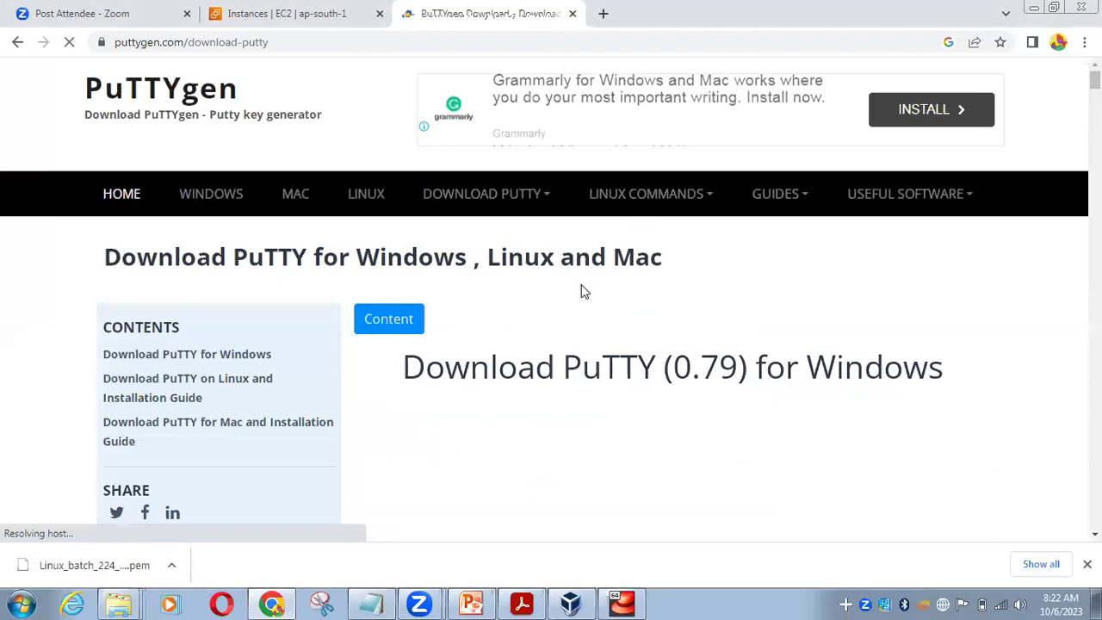
# Download the 64-bit puttygen.exe from the Download PuTTY (0.79) list
pyautogui.scroll(-2, 581, 292)
pyautogui.scroll(-9, 582, 293)
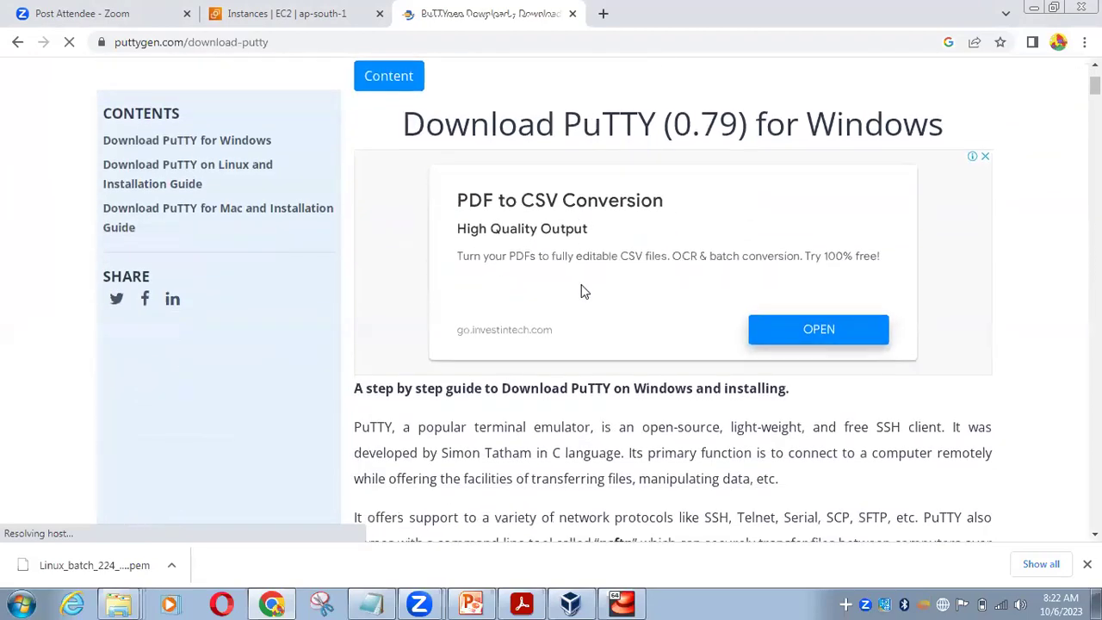
pyautogui.scroll(-9, 582, 286)
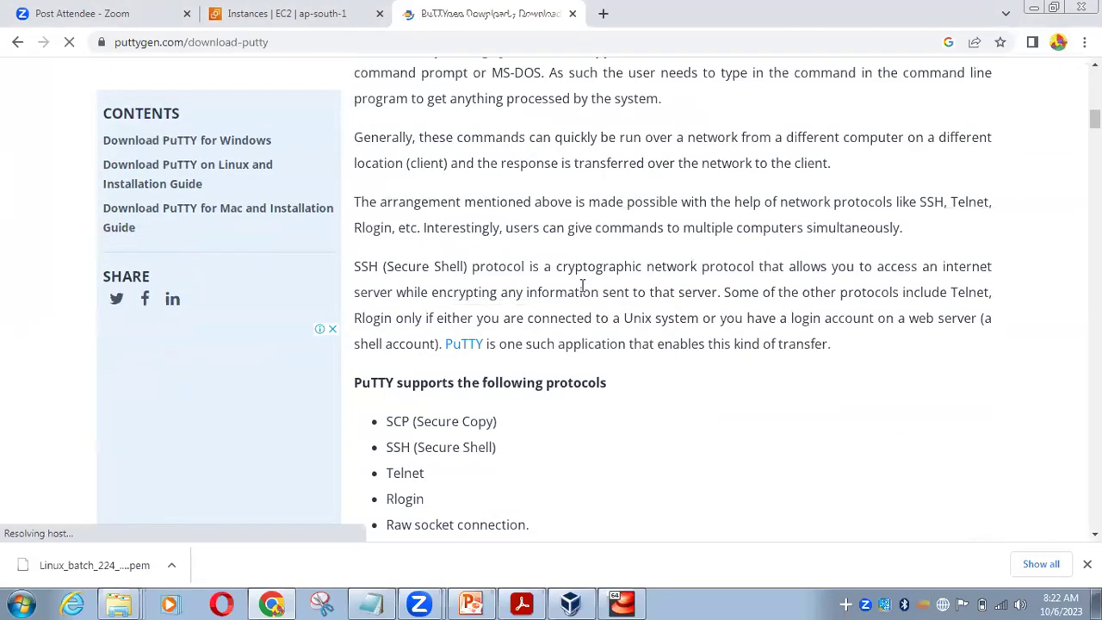
pyautogui.scroll(-3, 582, 286)
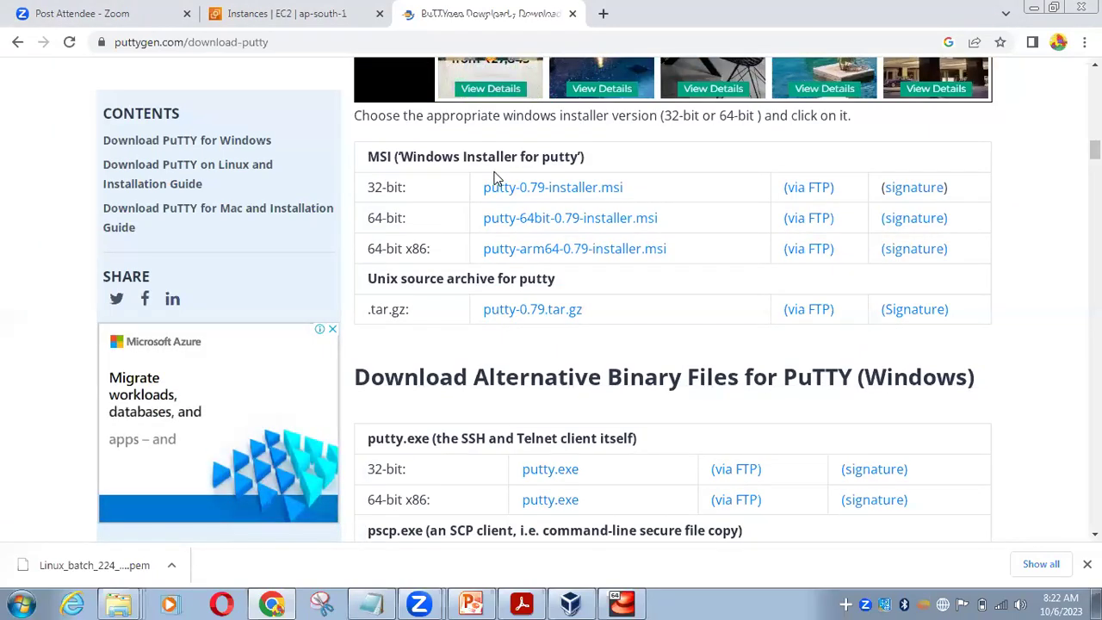
pyautogui.scroll(-3, 492, 181)
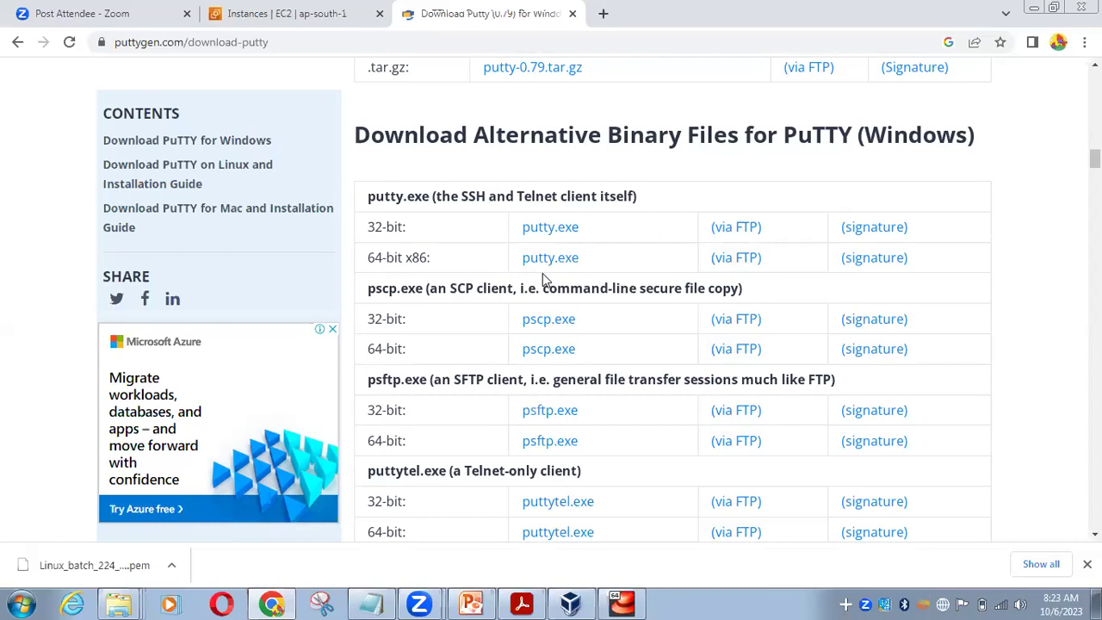
pyautogui.scroll(-5, 542, 277)
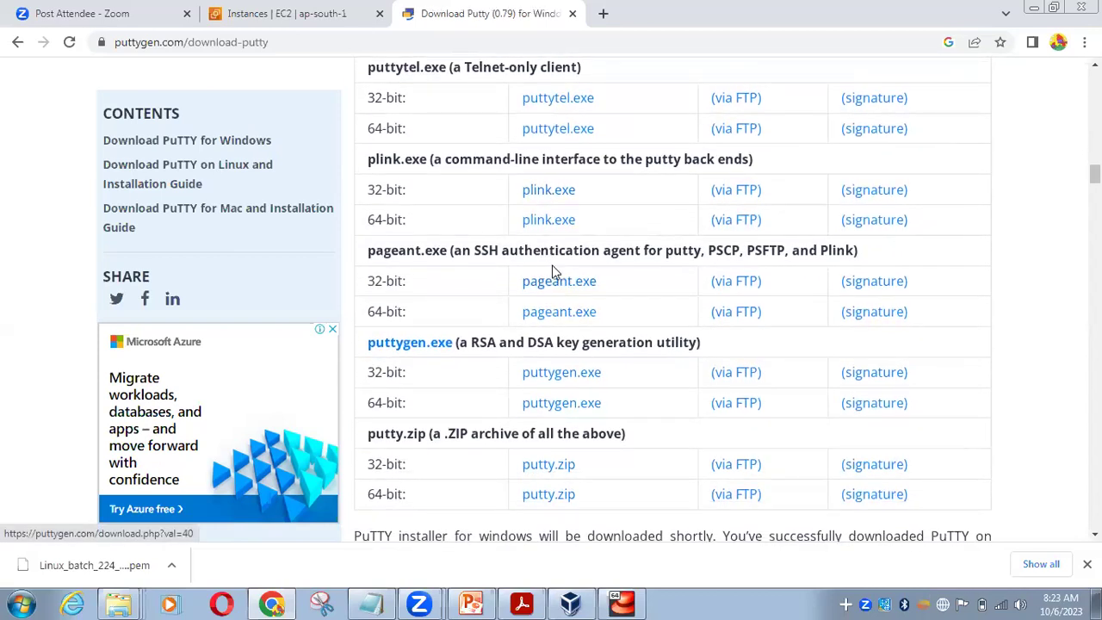
pyautogui.scroll(-1, 552, 275)
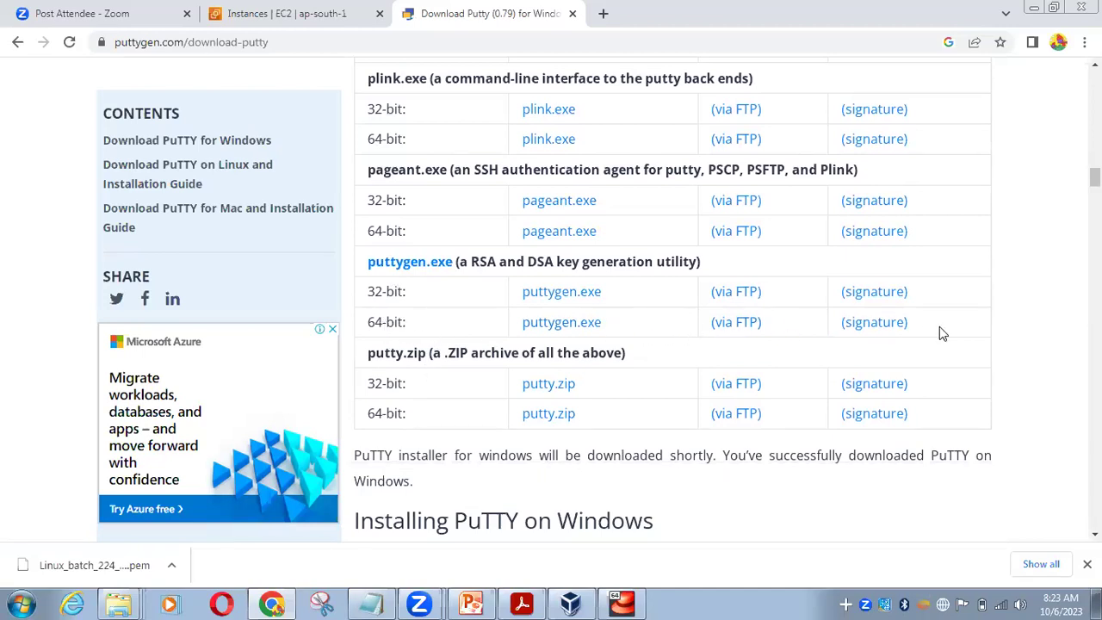
pyautogui.click(538, 325)
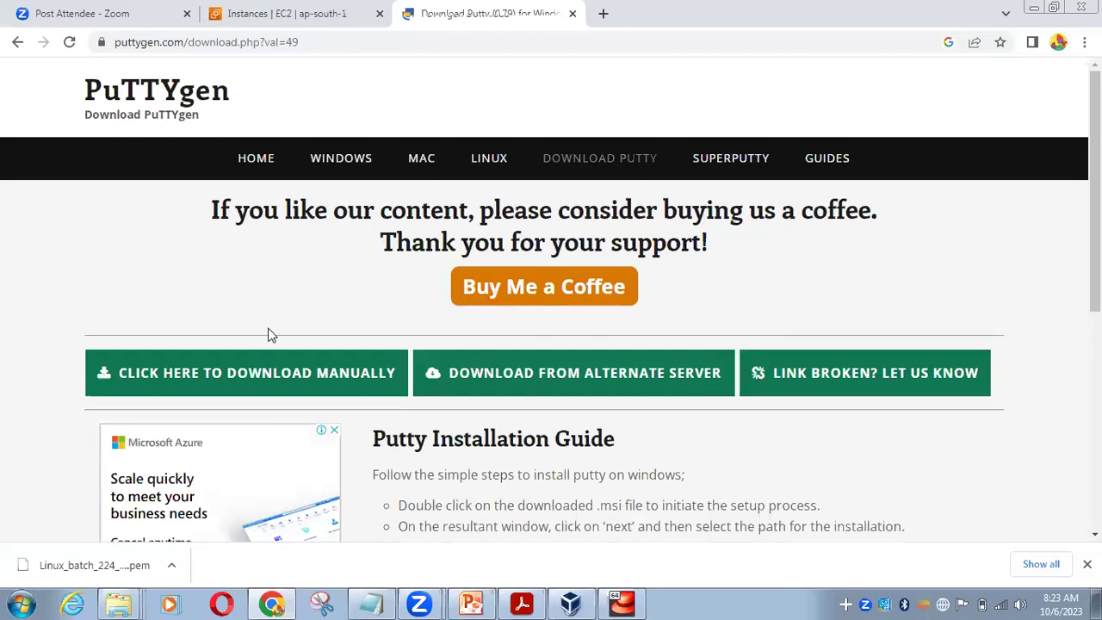
# Open the download options for the finished puttygen (3).exe in Chrome's download bar
pyautogui.scroll(-4, 262, 309)
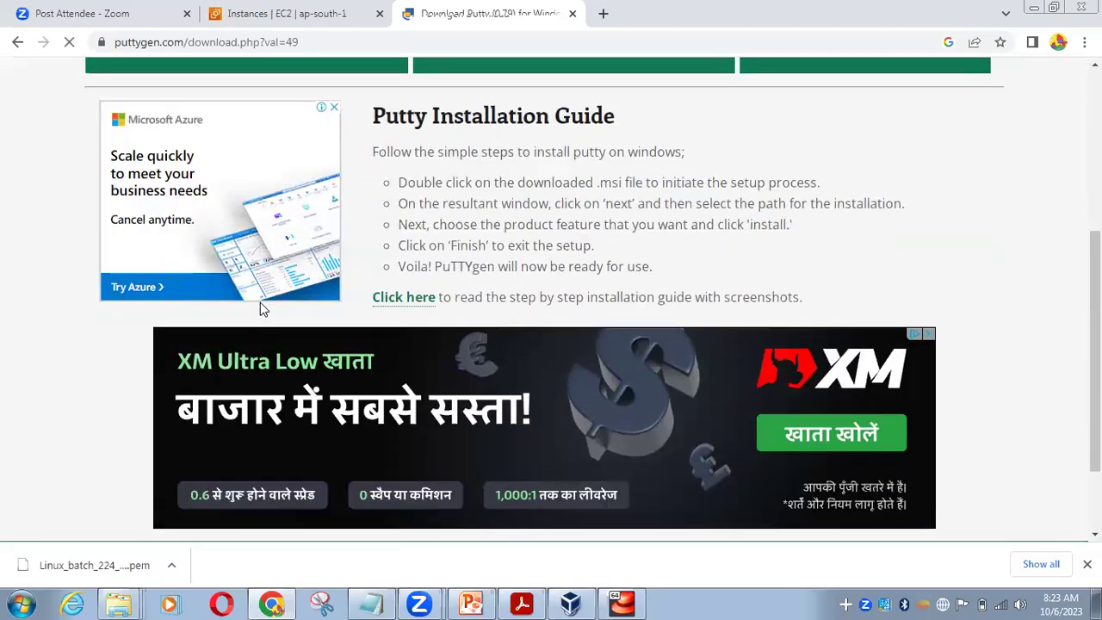
pyautogui.scroll(4, 263, 310)
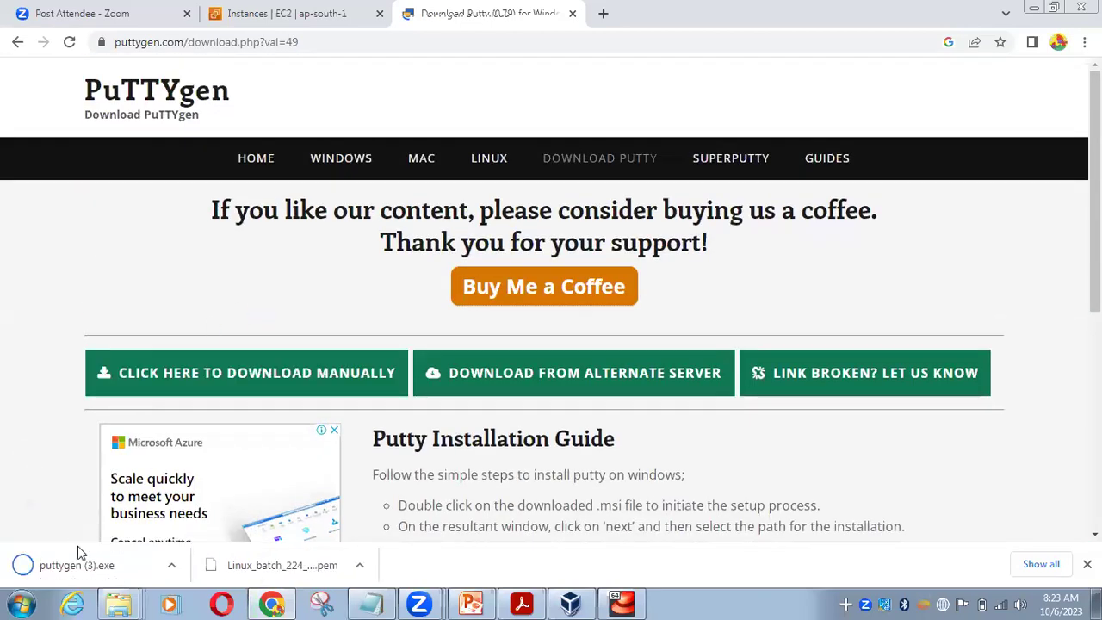
pyautogui.click(172, 565)
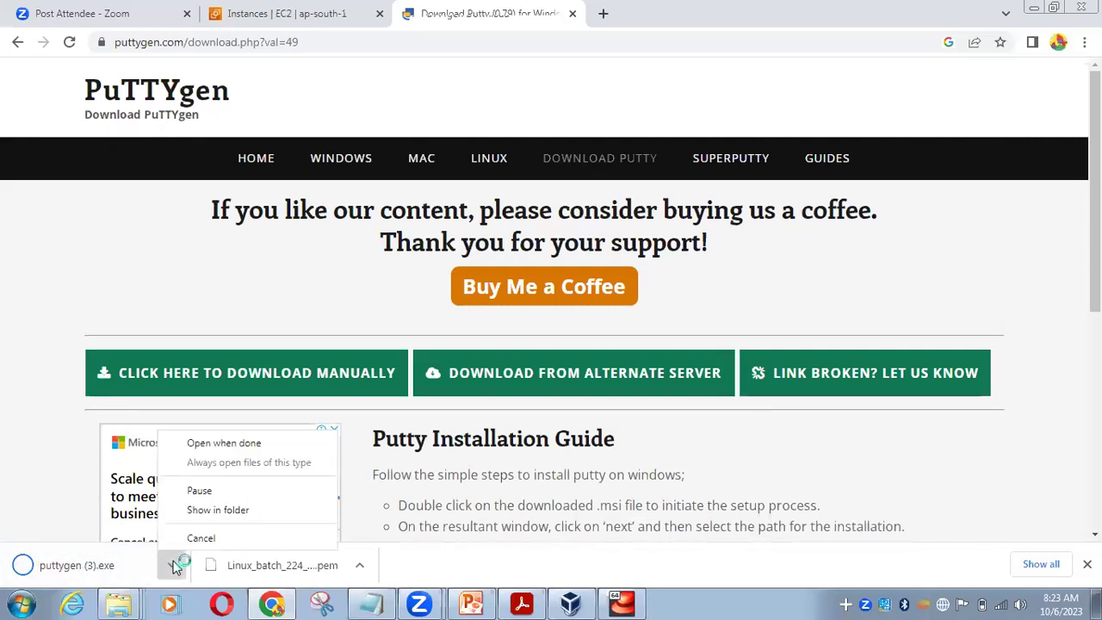
pyautogui.click(48, 503)
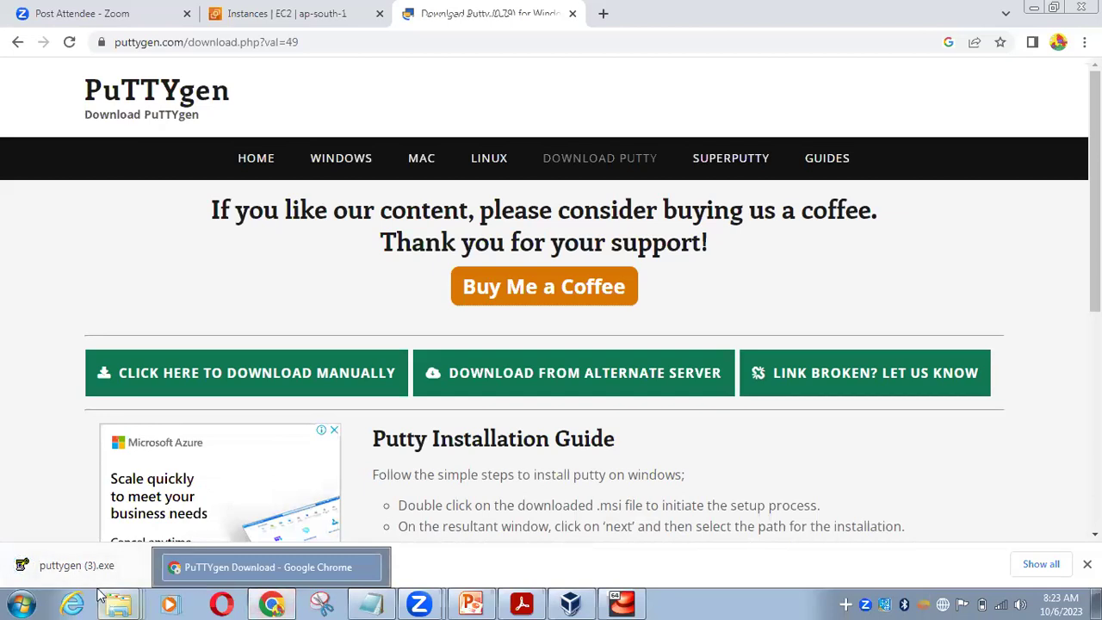
pyautogui.moveTo(98, 594)
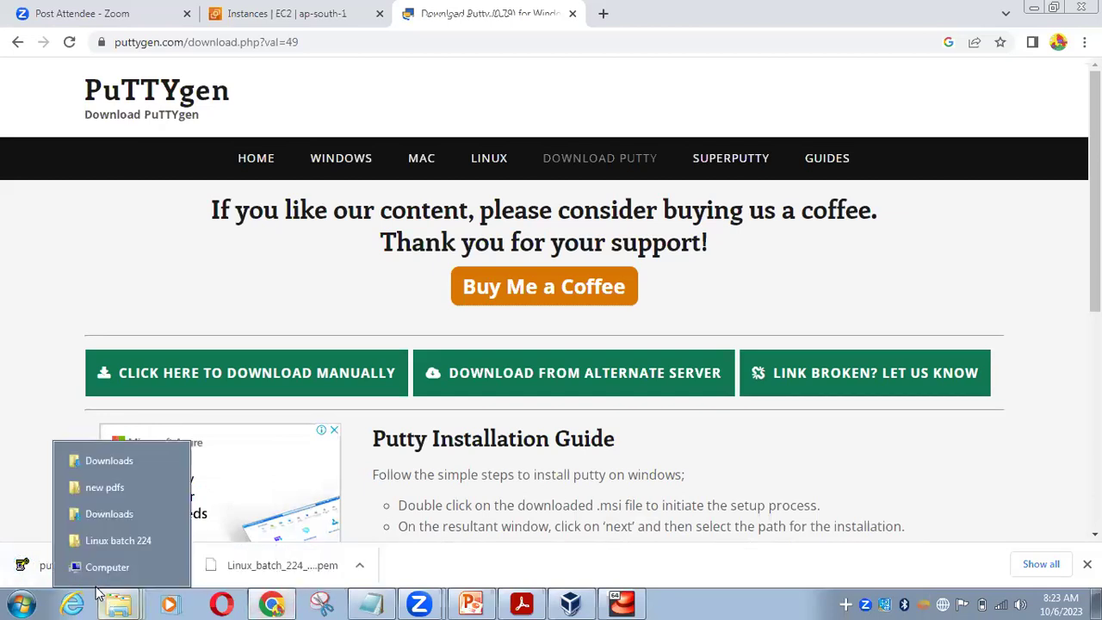
pyautogui.click(171, 567)
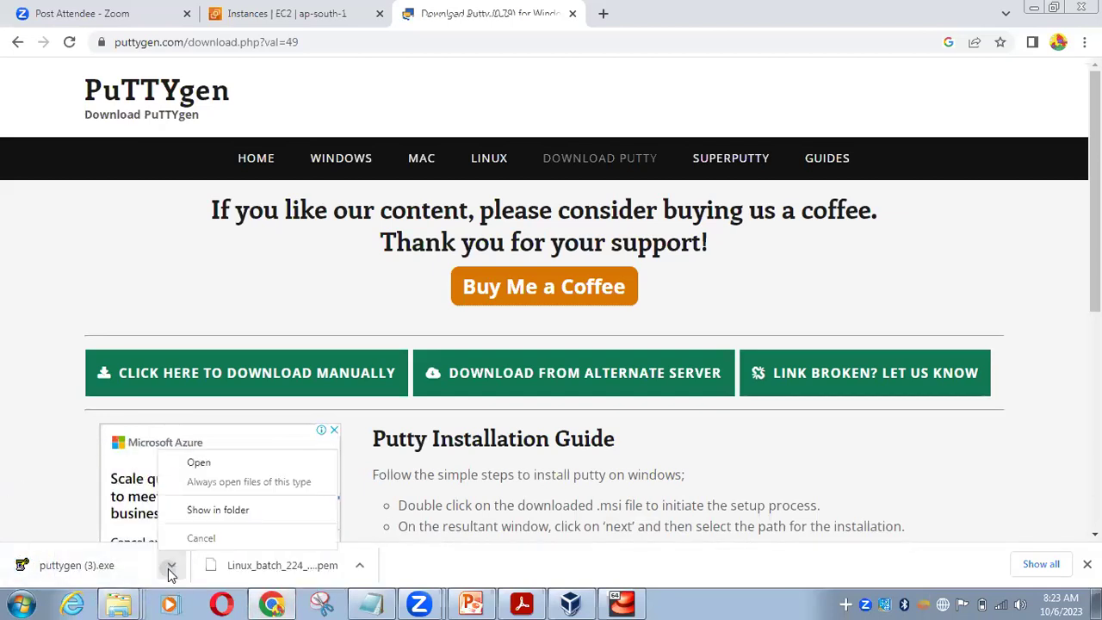
# Run puttygen (3) from its download folder and open PuTTYgen's Load private key dialog
pyautogui.click(234, 513)
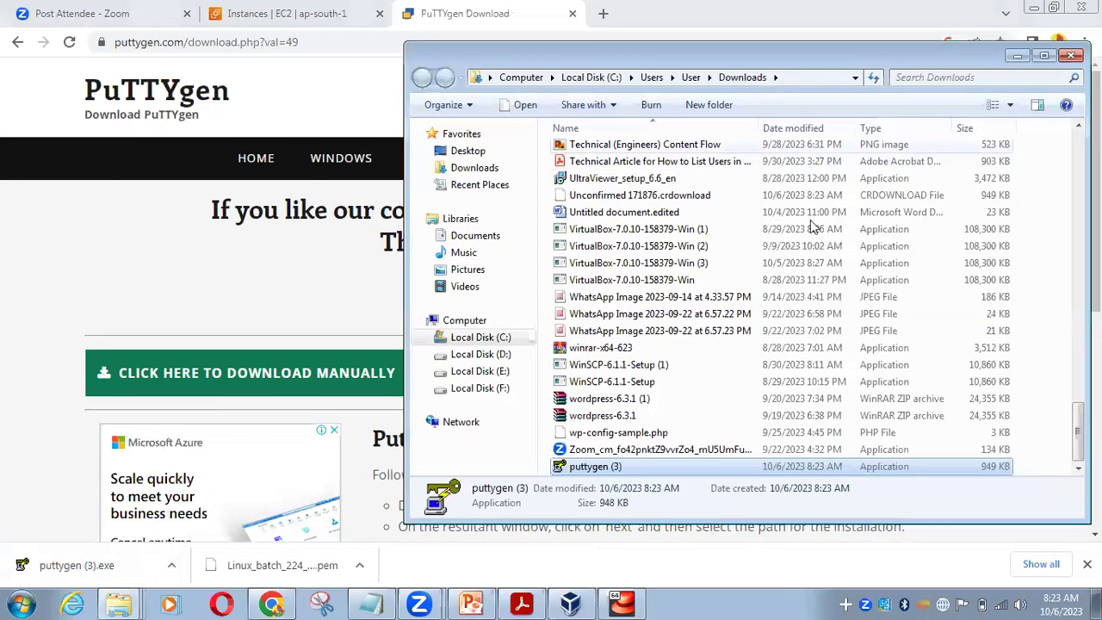
pyautogui.doubleClick(600, 468)
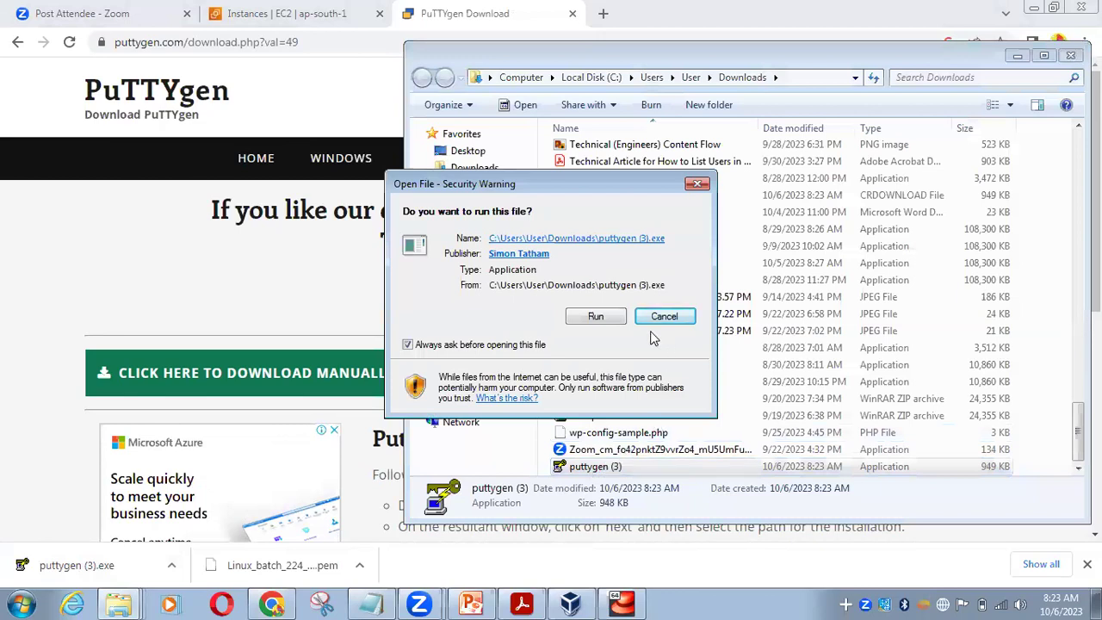
pyautogui.click(595, 316)
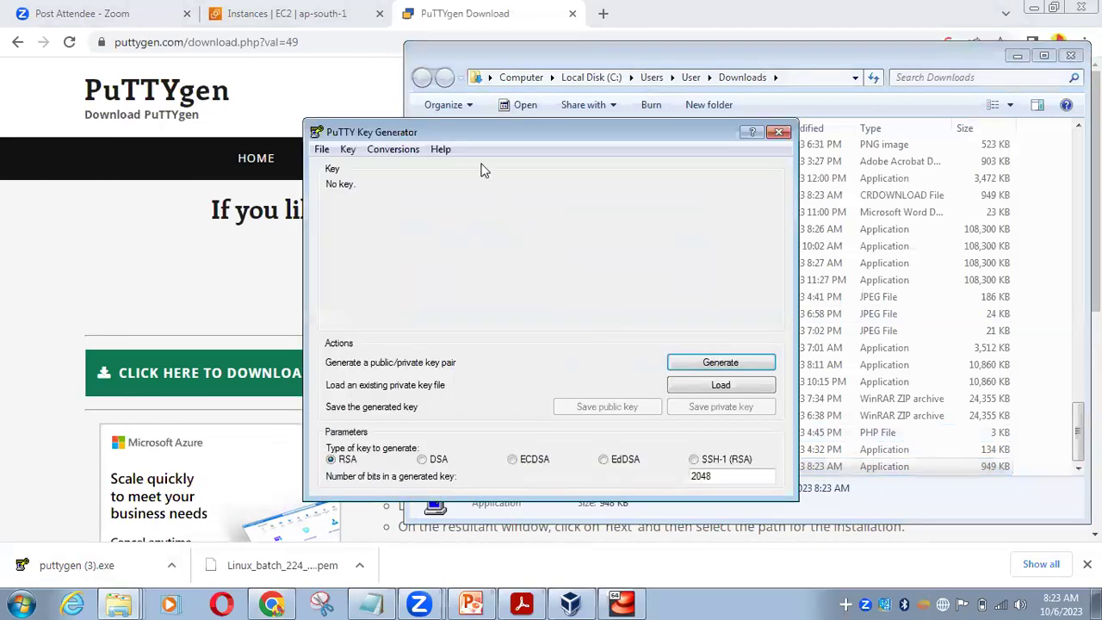
pyautogui.moveTo(506, 133); pyautogui.dragTo(510, 101)
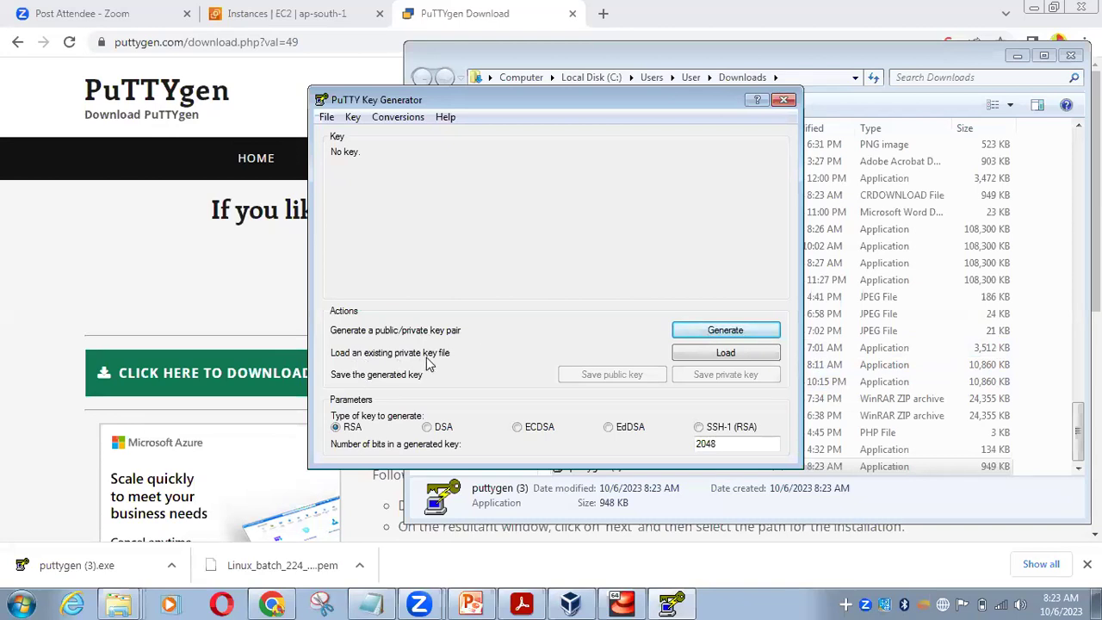
pyautogui.click(709, 354)
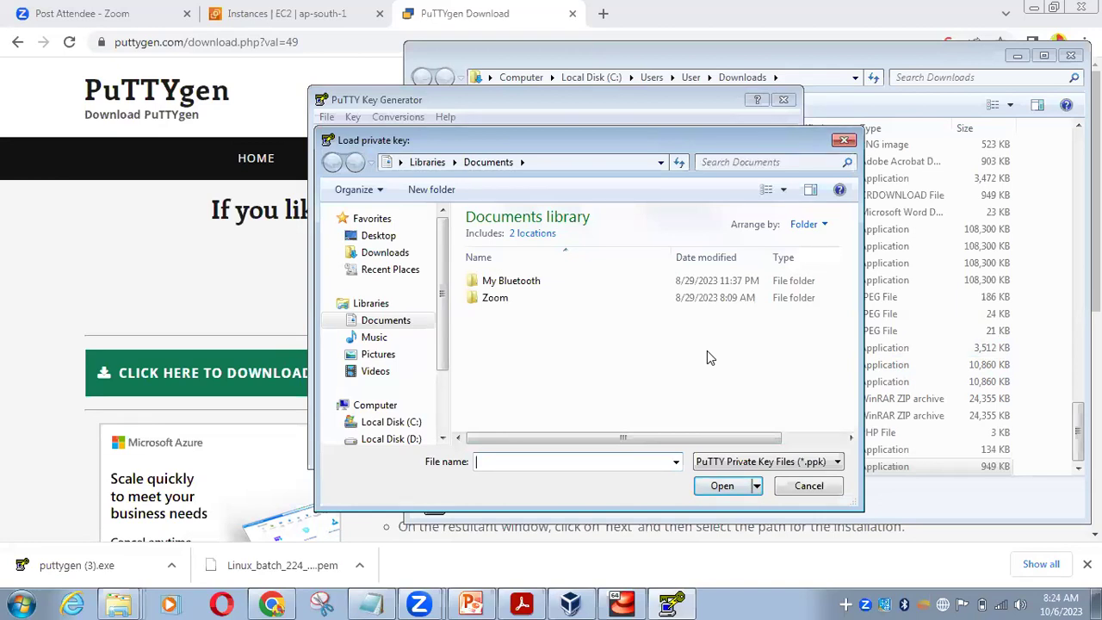
# Load Linux_batch_224_key pair.pem from Desktop > Linux batch 224 using All Files, and confirm the import
pyautogui.click(379, 236)
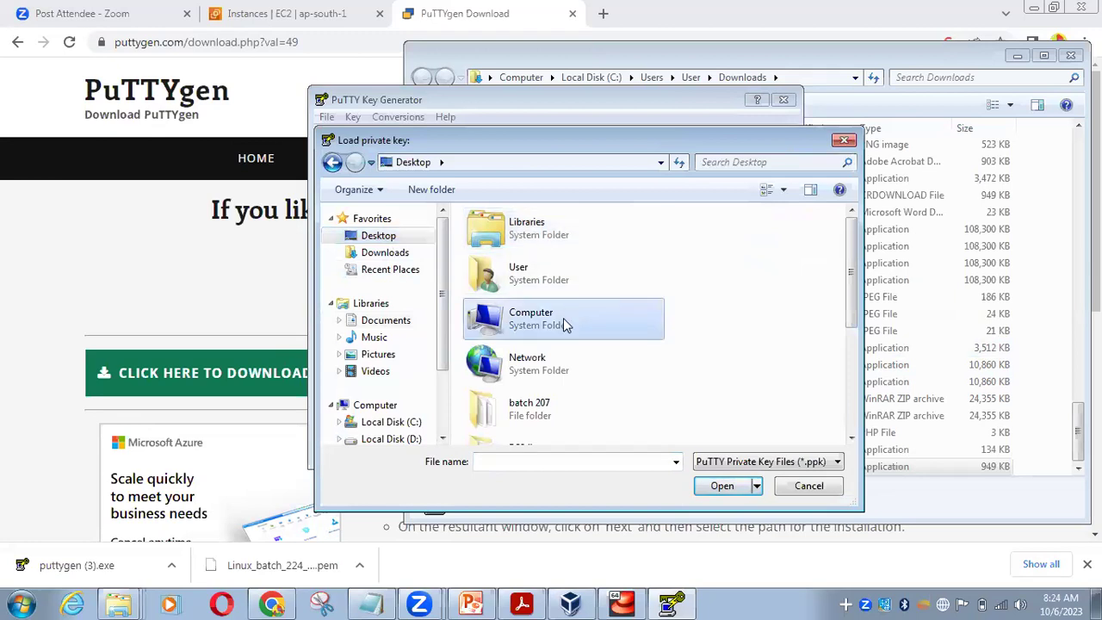
pyautogui.scroll(-3, 563, 318)
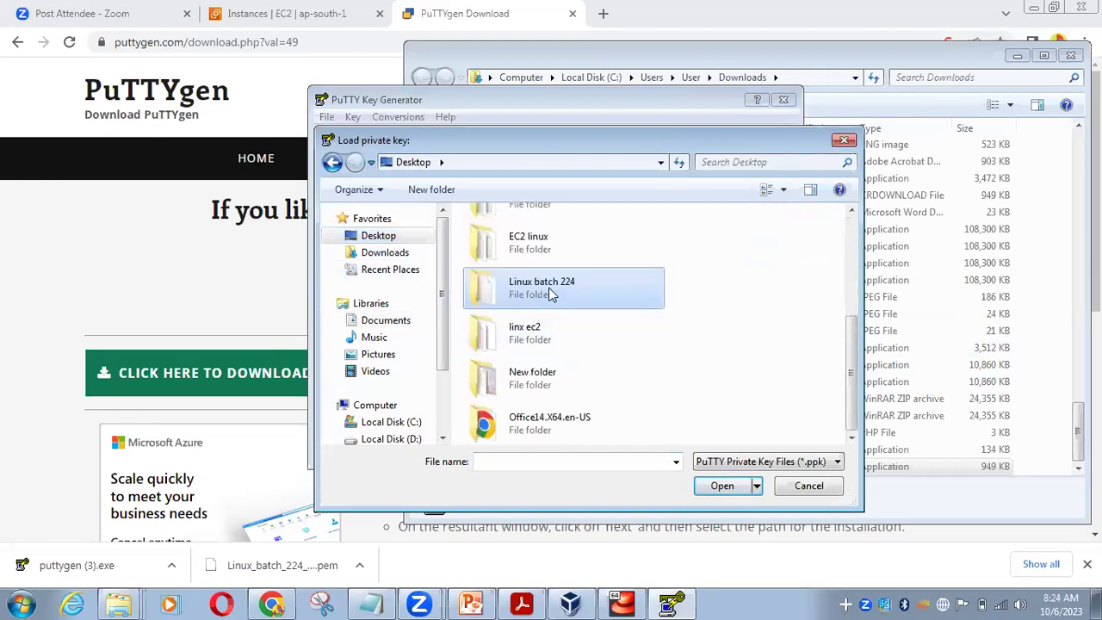
pyautogui.doubleClick(550, 294)
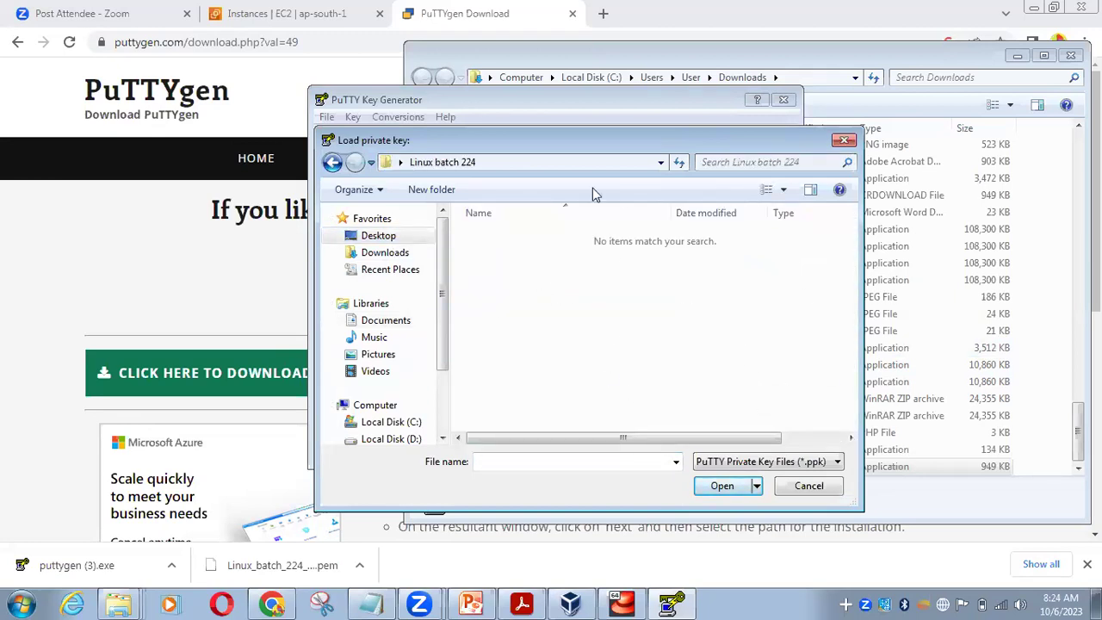
pyautogui.click(835, 462)
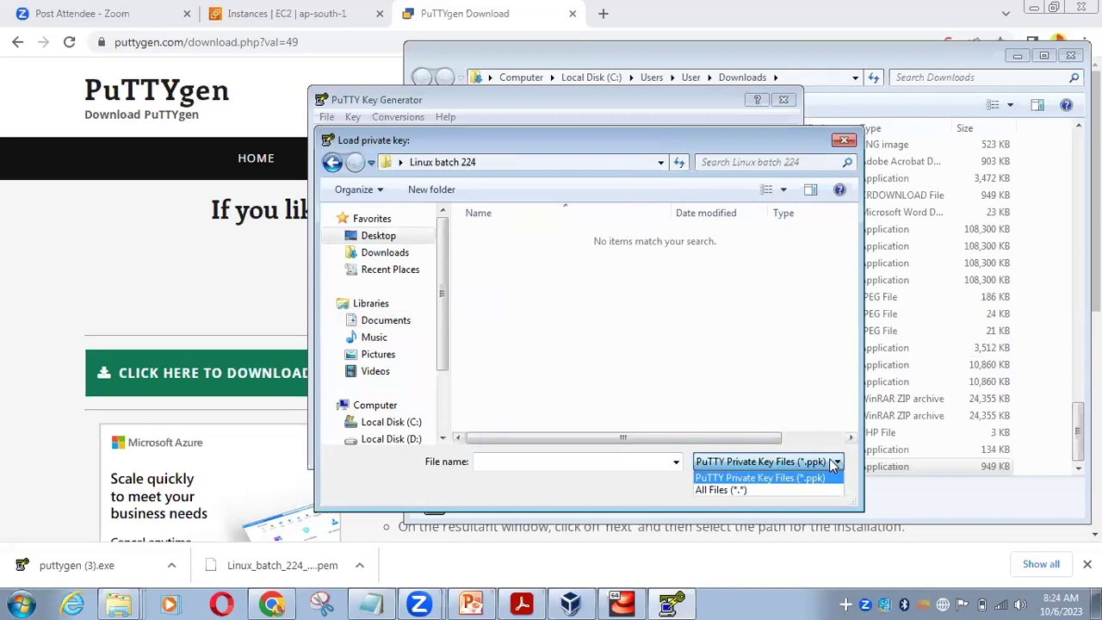
pyautogui.click(791, 485)
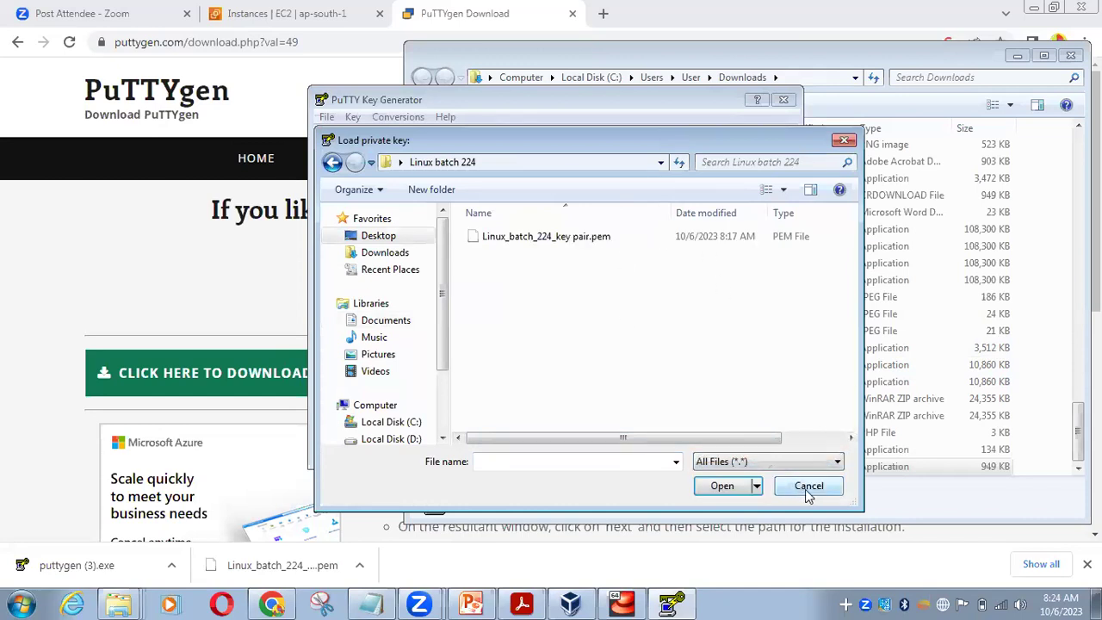
pyautogui.click(549, 241)
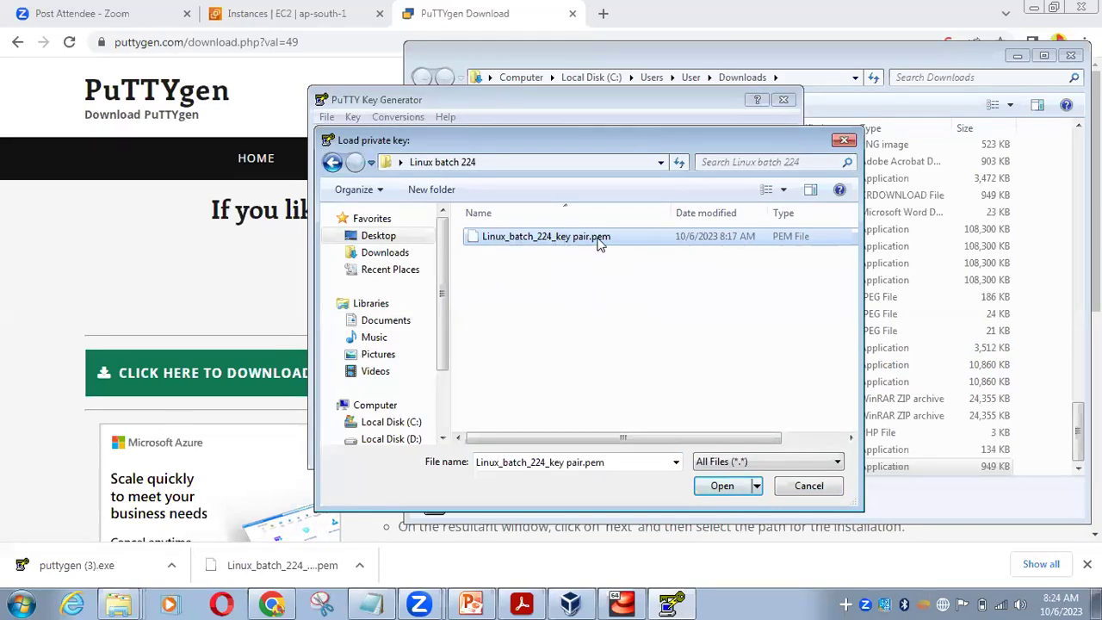
pyautogui.click(722, 485)
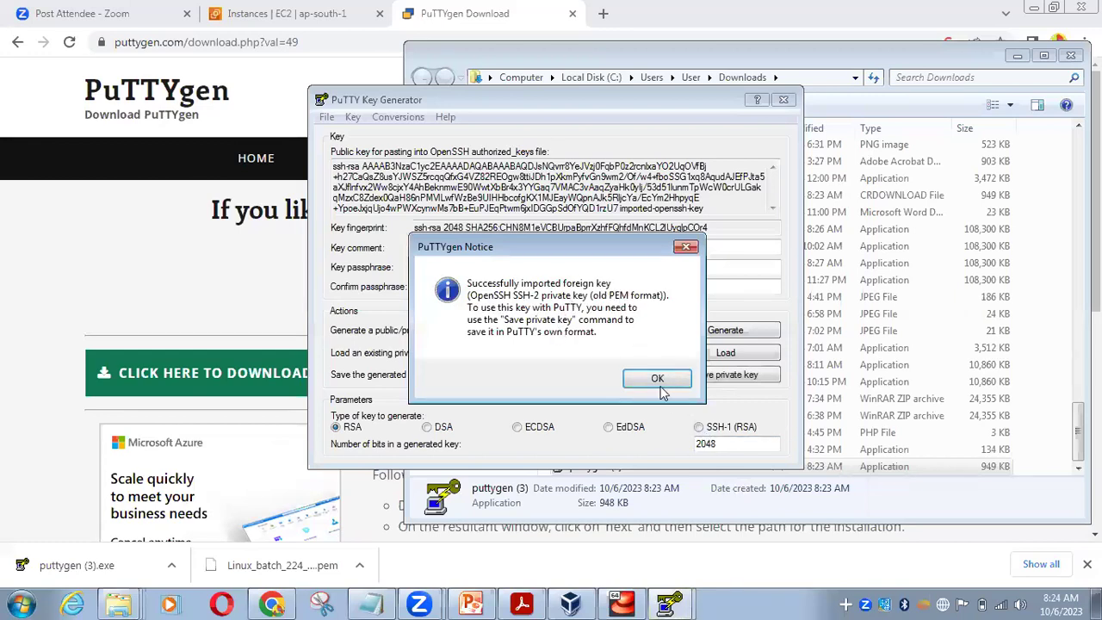
pyautogui.click(657, 380)
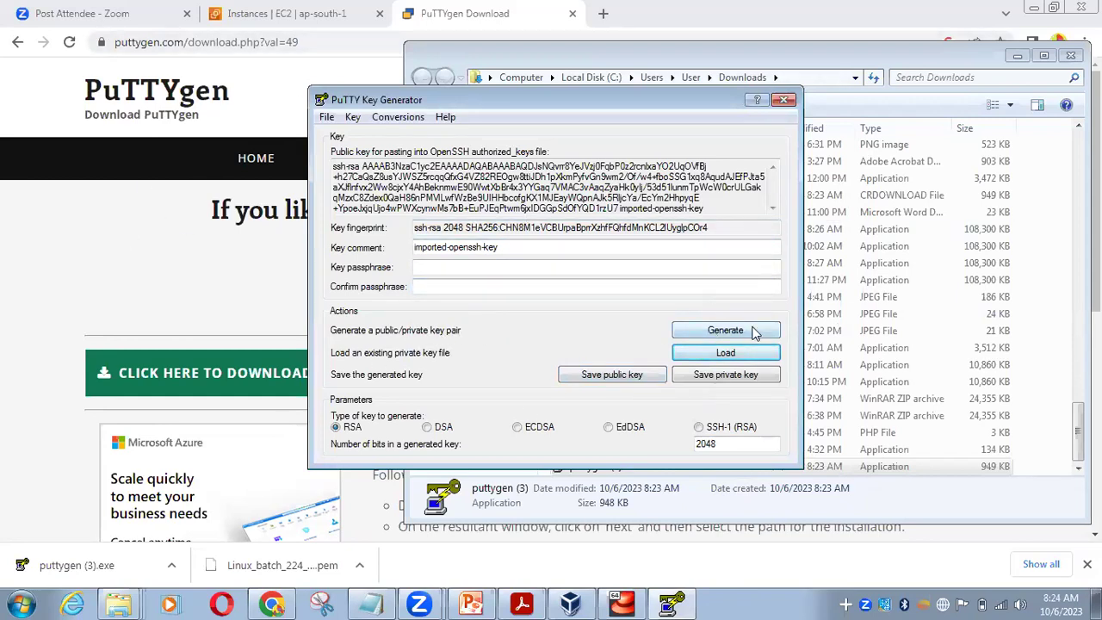
# Generate an RSA key and save its public key as Linux_batch_224_ppk with All Files type
pyautogui.click(753, 333)
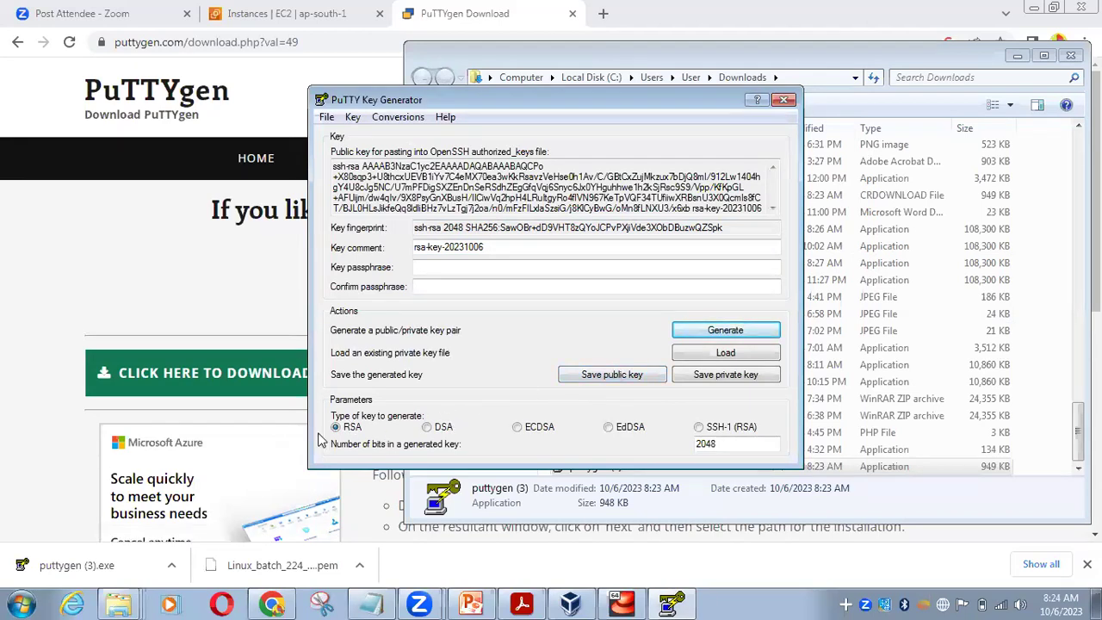
pyautogui.click(602, 375)
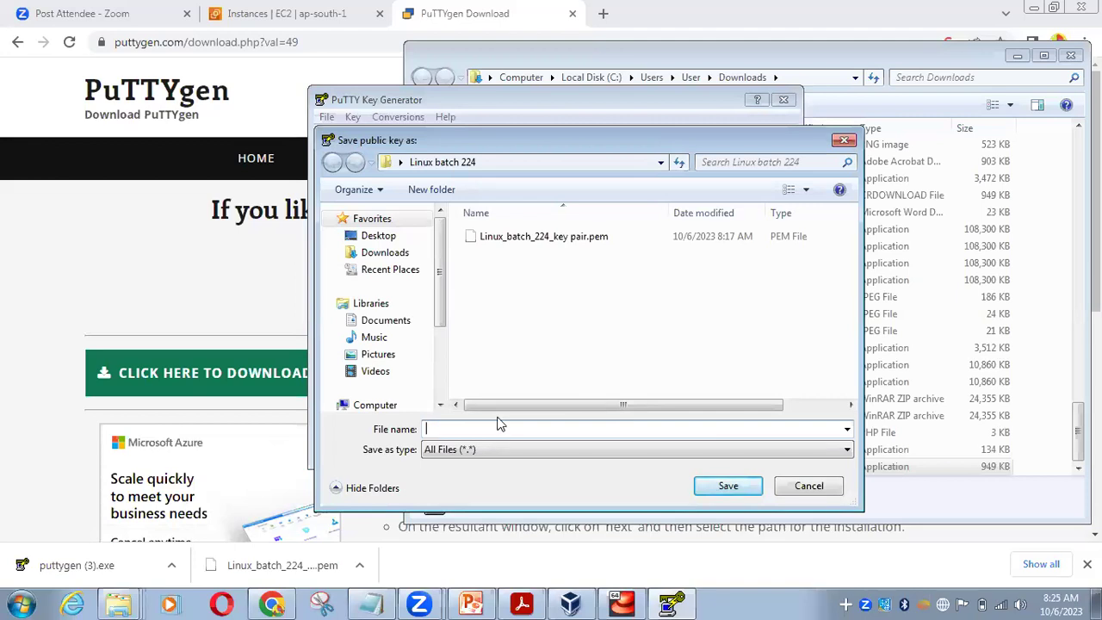
pyautogui.write('Linux_batch')
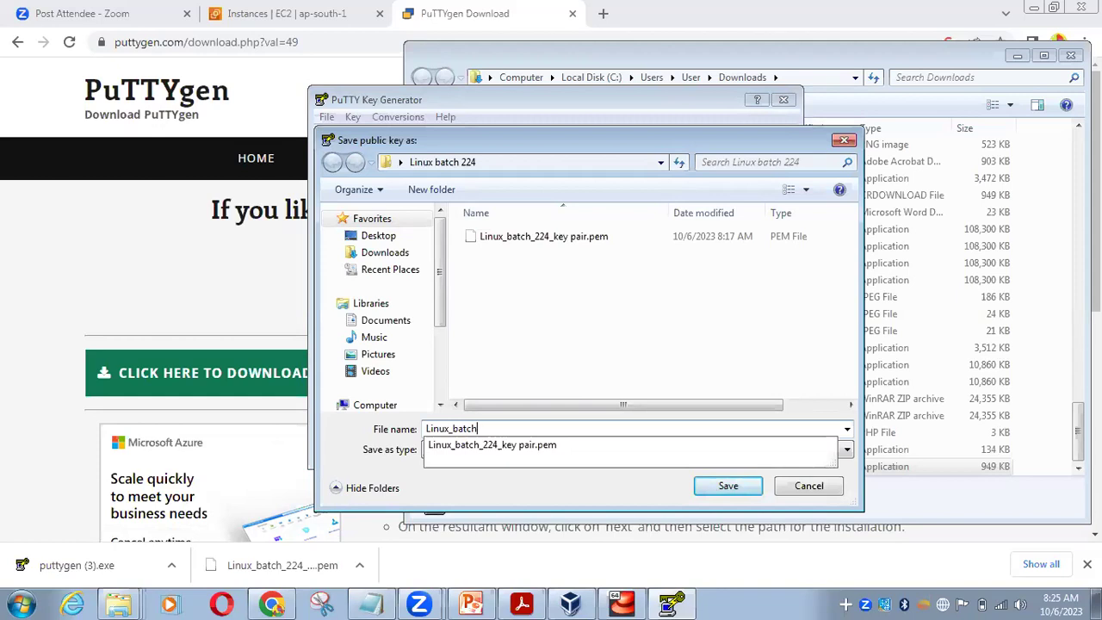
pyautogui.write('_220')
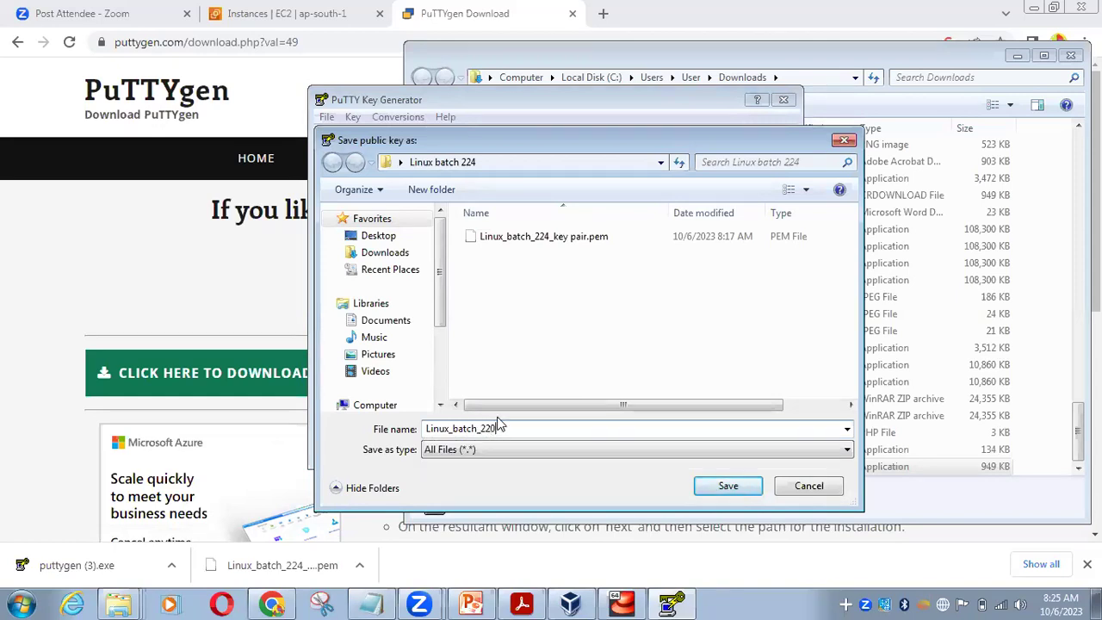
pyautogui.press('BackSpace')
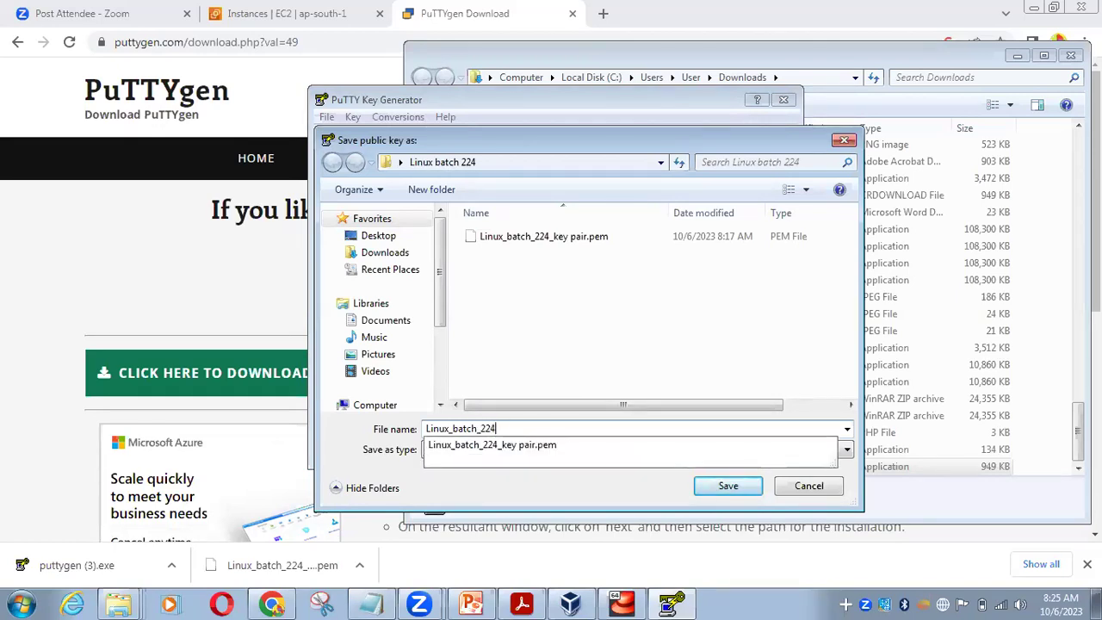
pyautogui.click(498, 421)
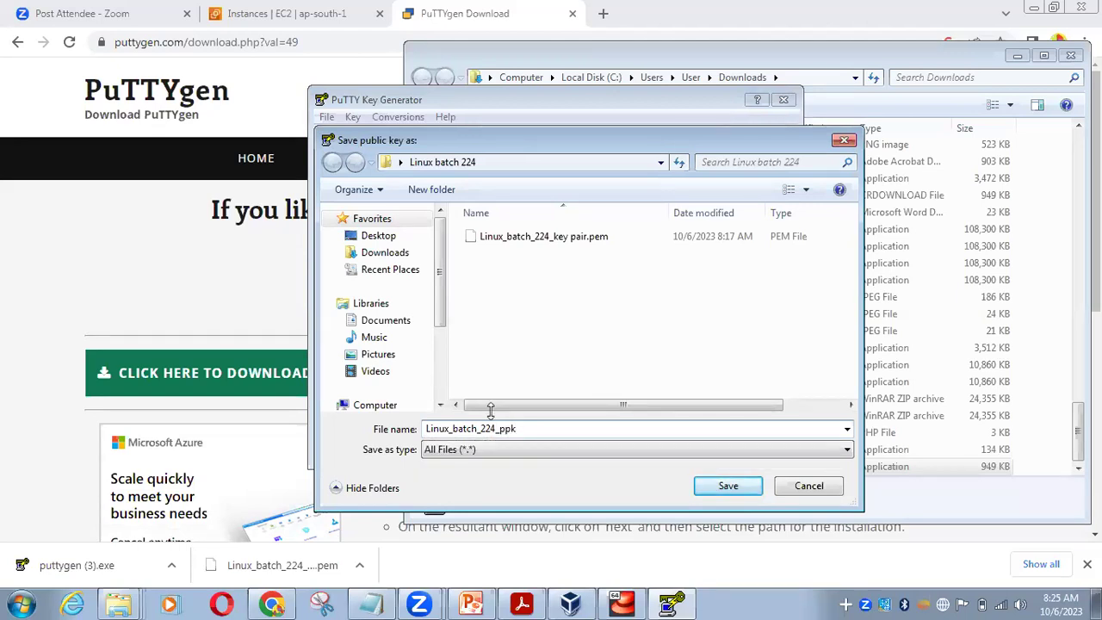
pyautogui.click(668, 454)
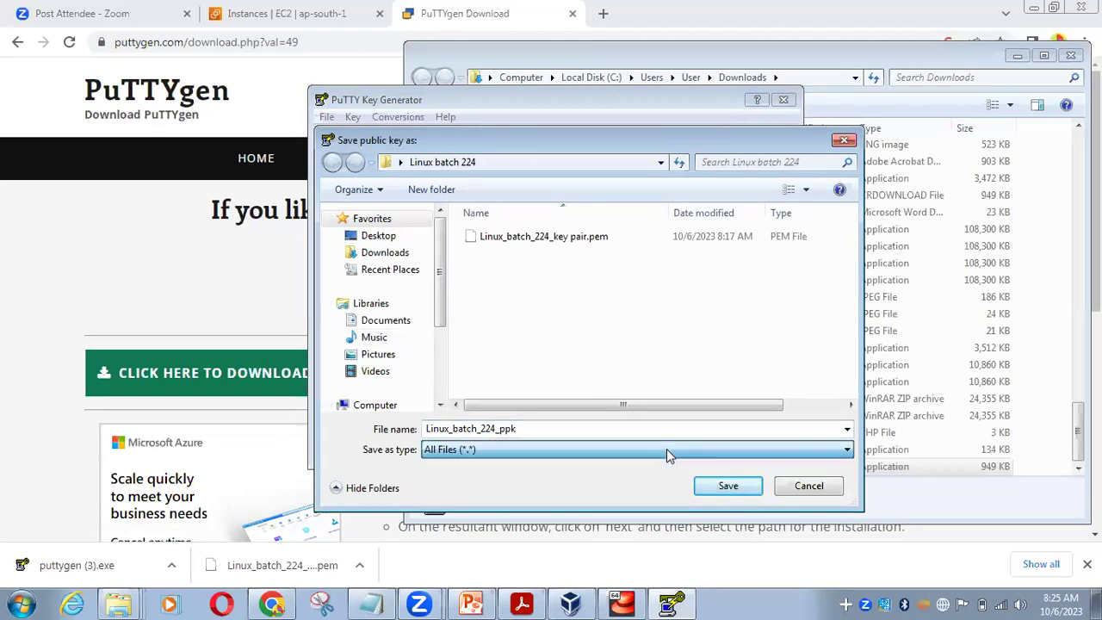
pyautogui.click(728, 487)
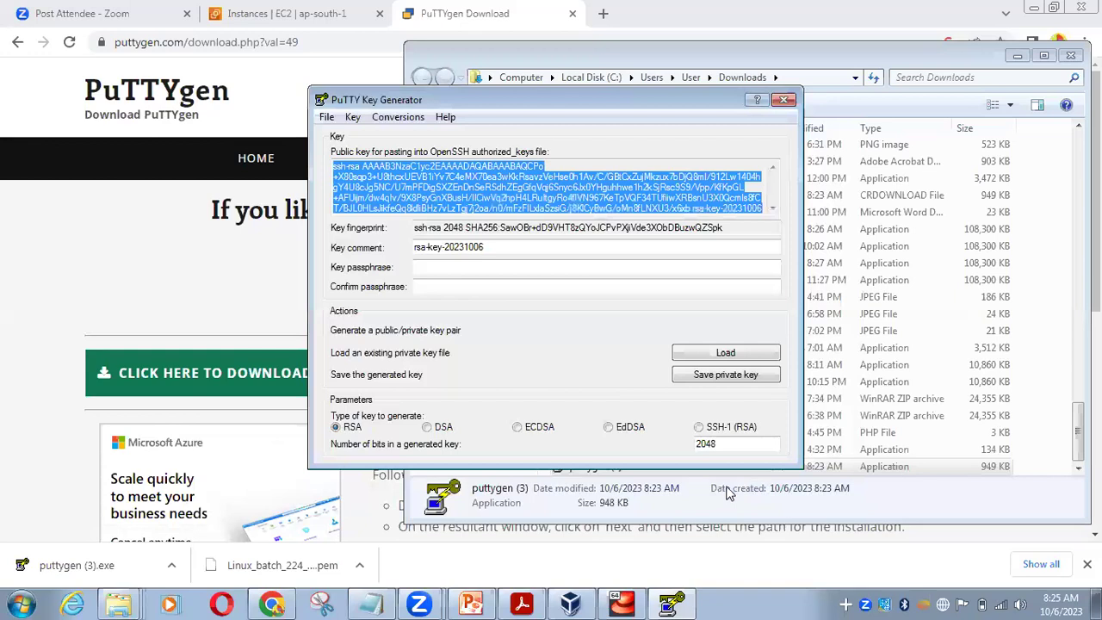
# Close PuTTYgen and check that Linux_batch_224_ppk is in the Linux batch 224 folder
pyautogui.click(785, 102)
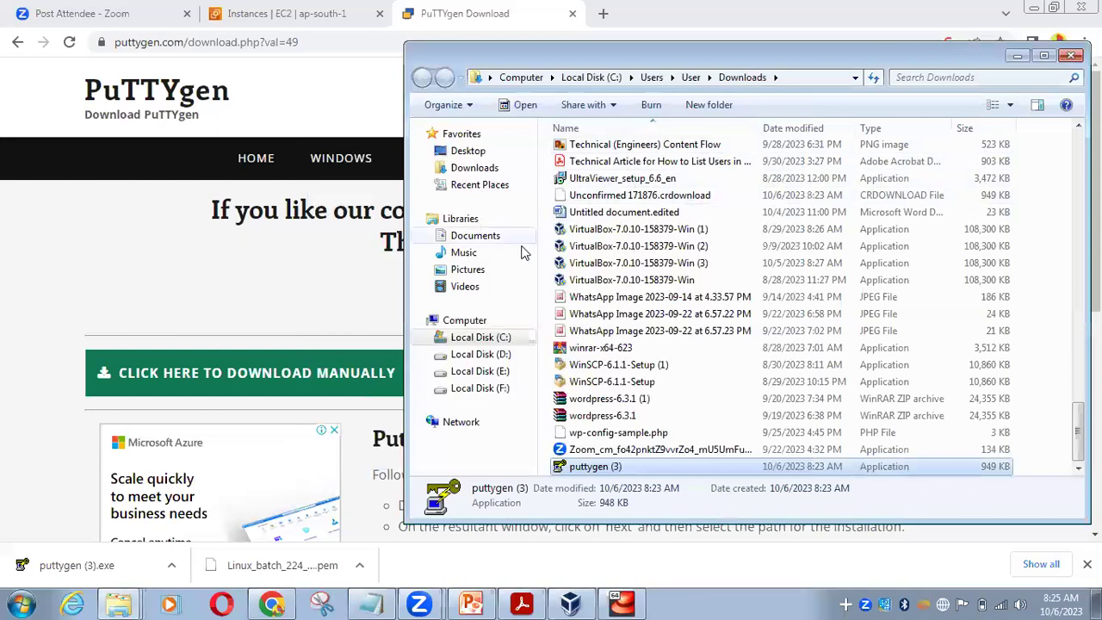
pyautogui.click(1015, 57)
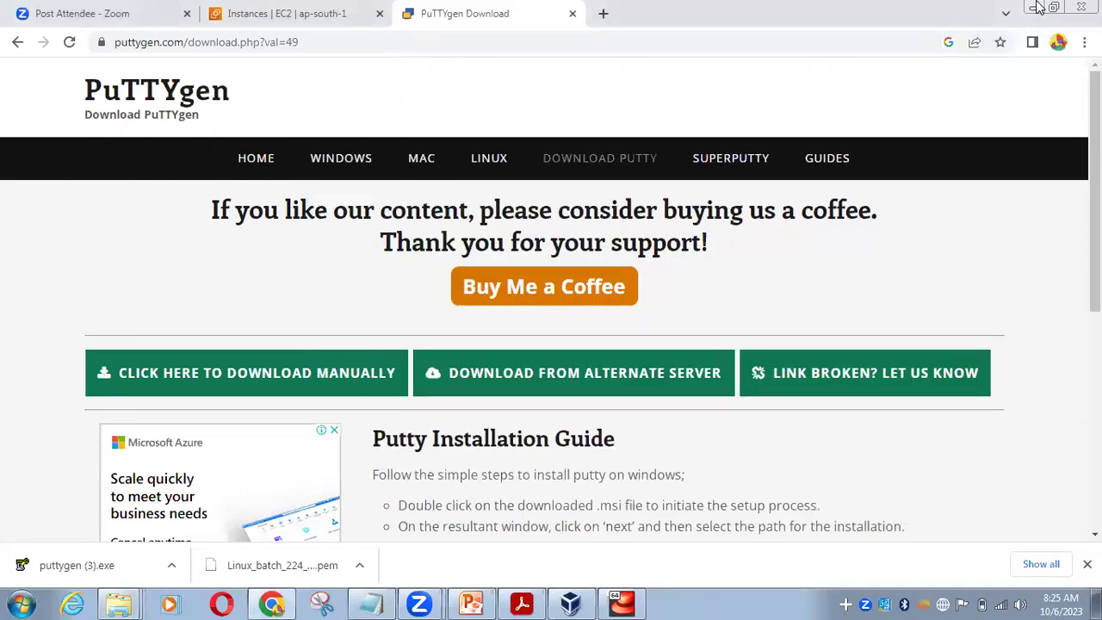
pyautogui.press('super+d')
pyautogui.doubleClick(345, 218)
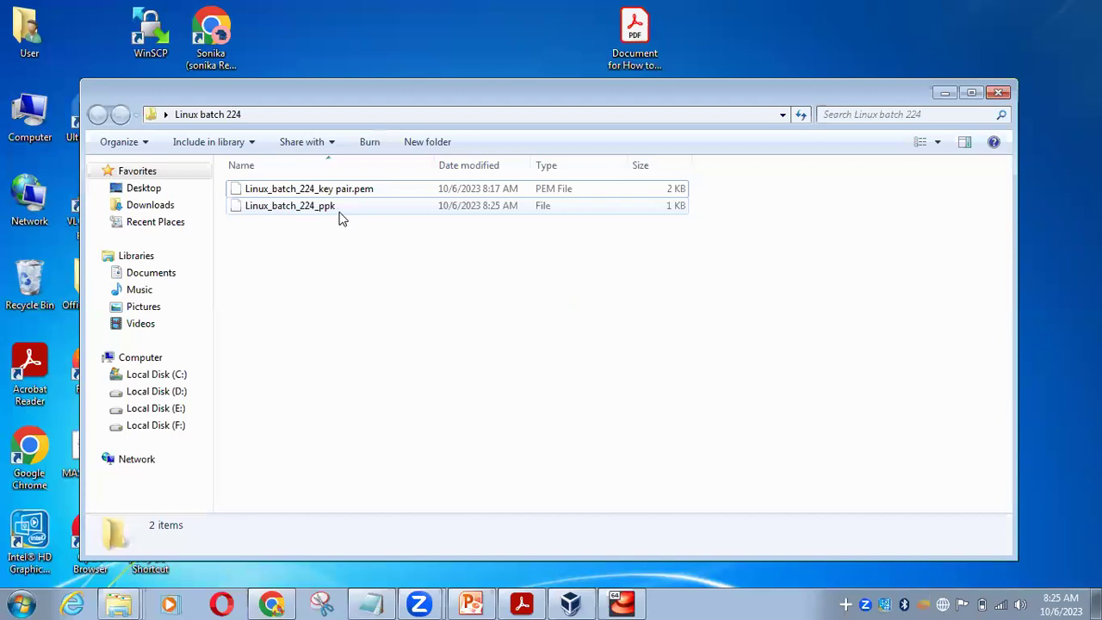
pyautogui.click(327, 213)
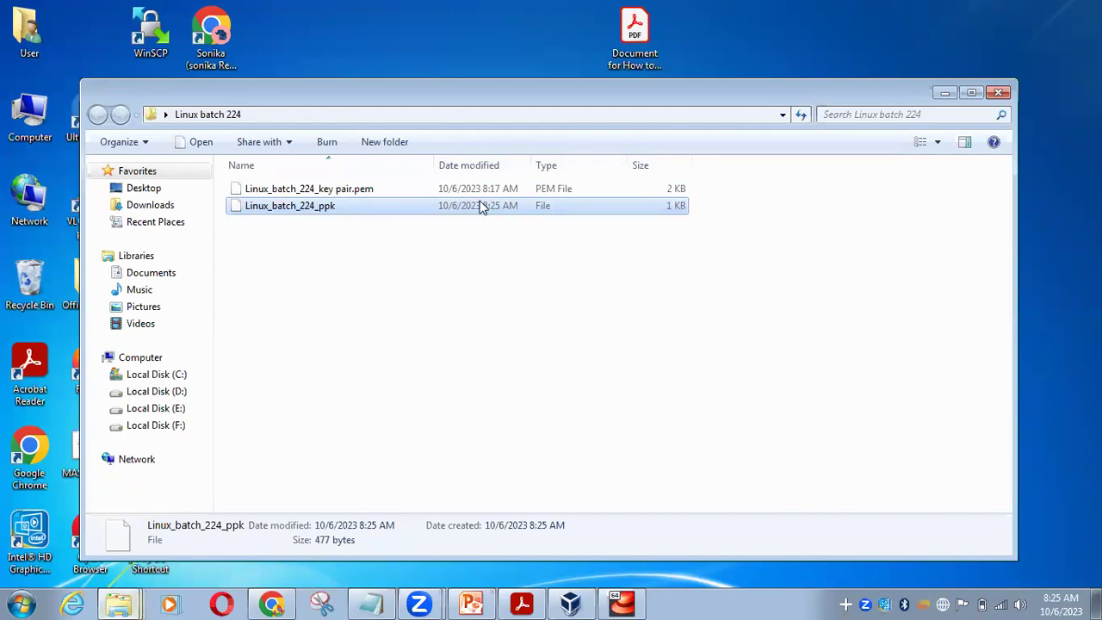
pyautogui.click(944, 91)
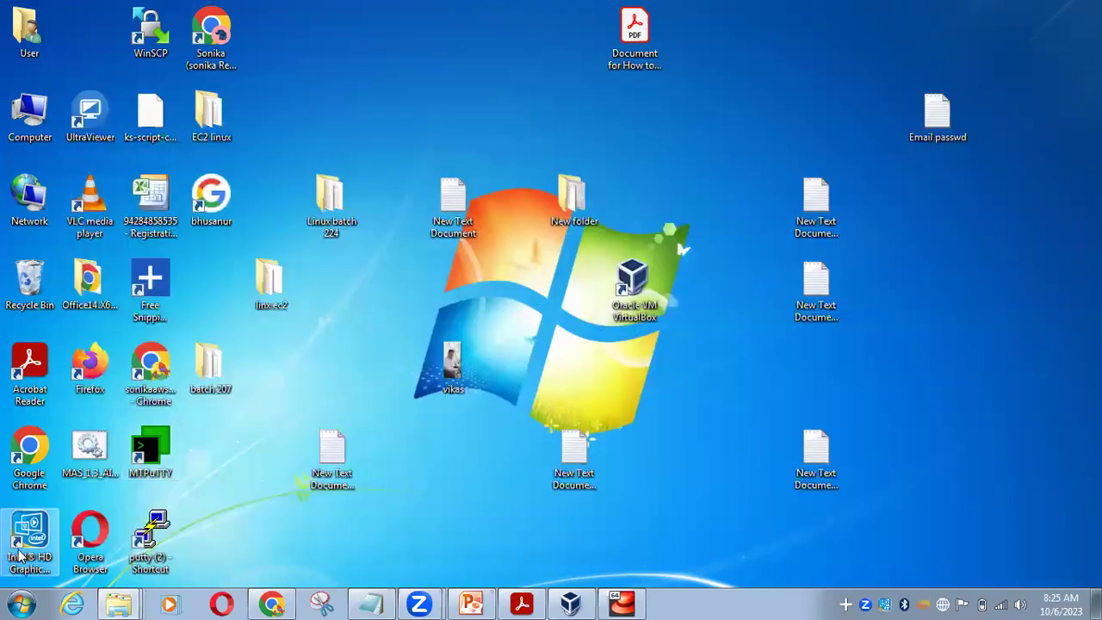
# Search the Start menu for 'pu' to find PuTTY programs
pyautogui.click(4, 600)
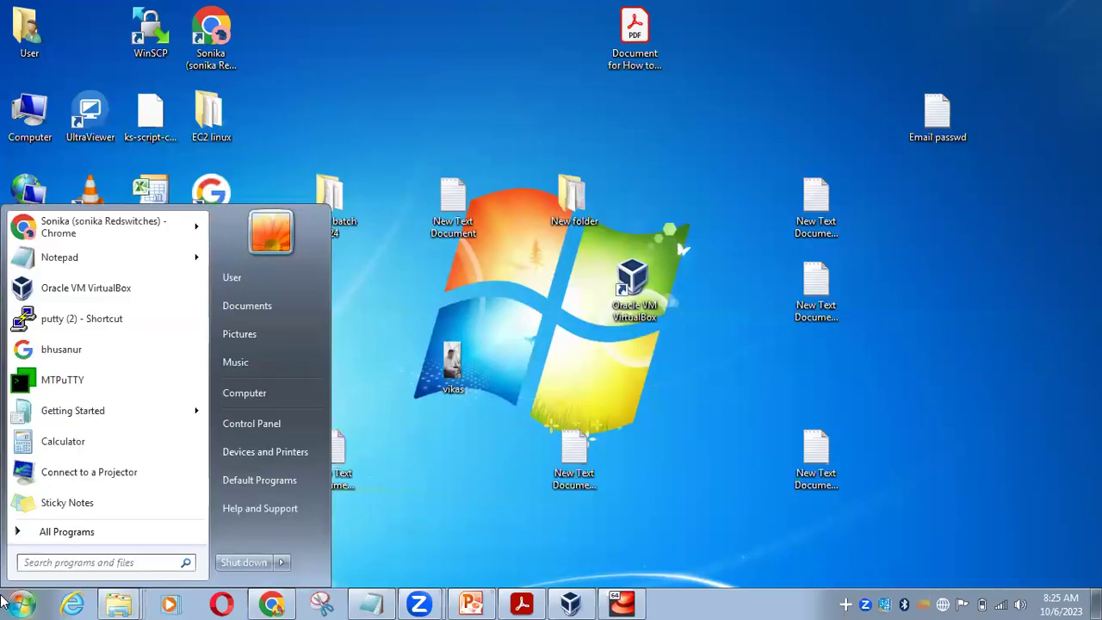
pyautogui.click(428, 342)
pyautogui.click(21, 602)
pyautogui.click(94, 565)
pyautogui.write('putty')
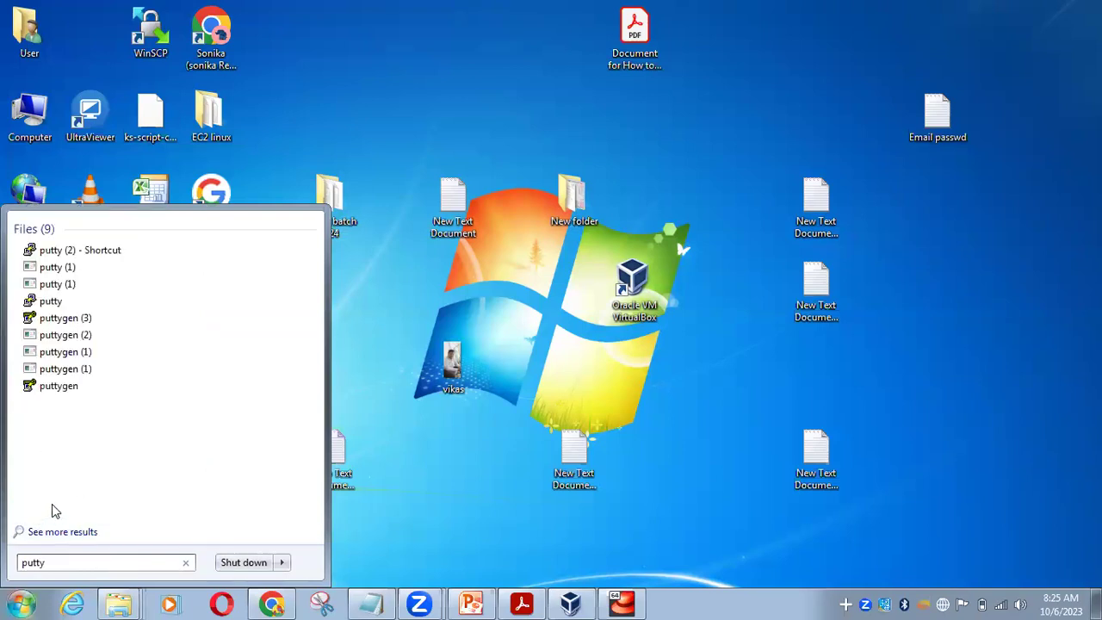
# Relaunch puttygen (3) and import Linux_batch_224_key pair.pem from Linux batch 224 with All Files shown
pyautogui.click(83, 319)
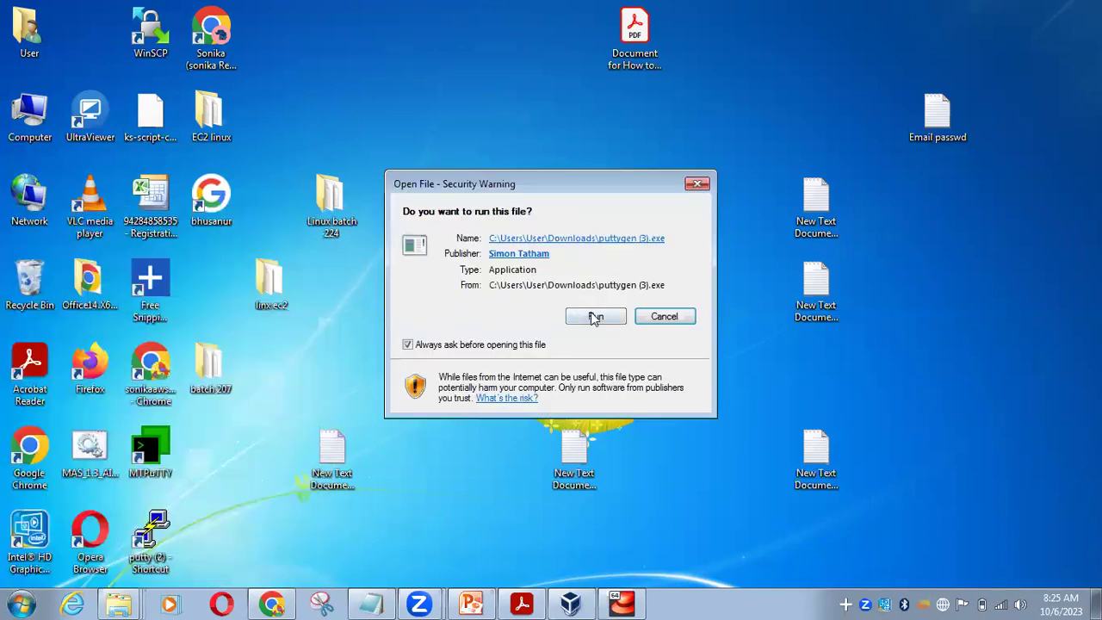
pyautogui.click(590, 314)
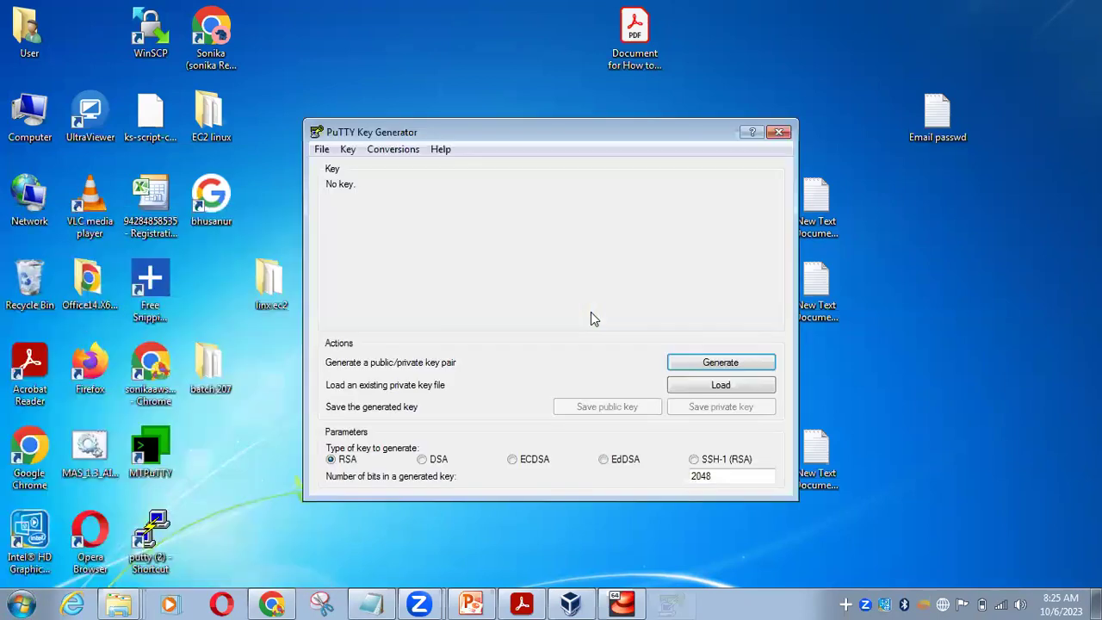
pyautogui.click(735, 385)
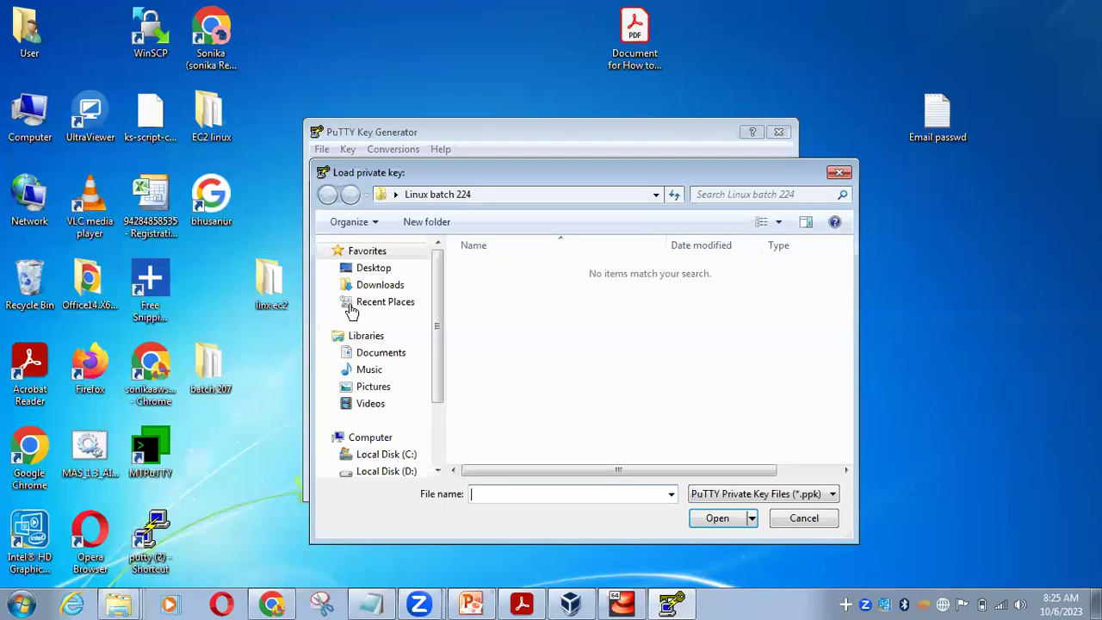
pyautogui.click(386, 271)
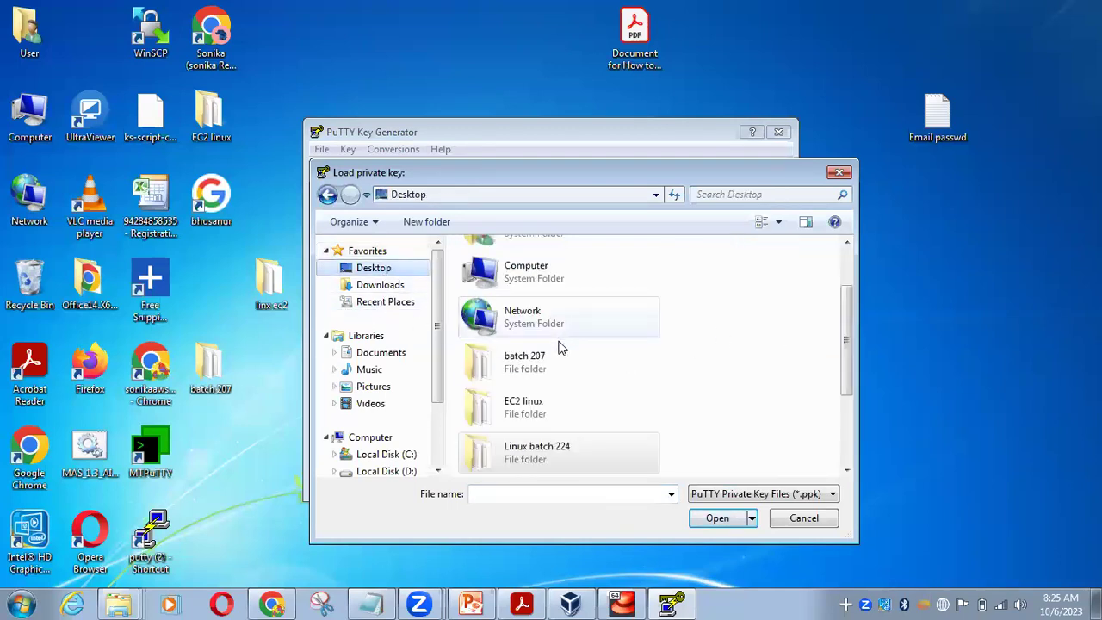
pyautogui.doubleClick(561, 446)
pyautogui.click(701, 494)
pyautogui.click(710, 519)
pyautogui.doubleClick(541, 268)
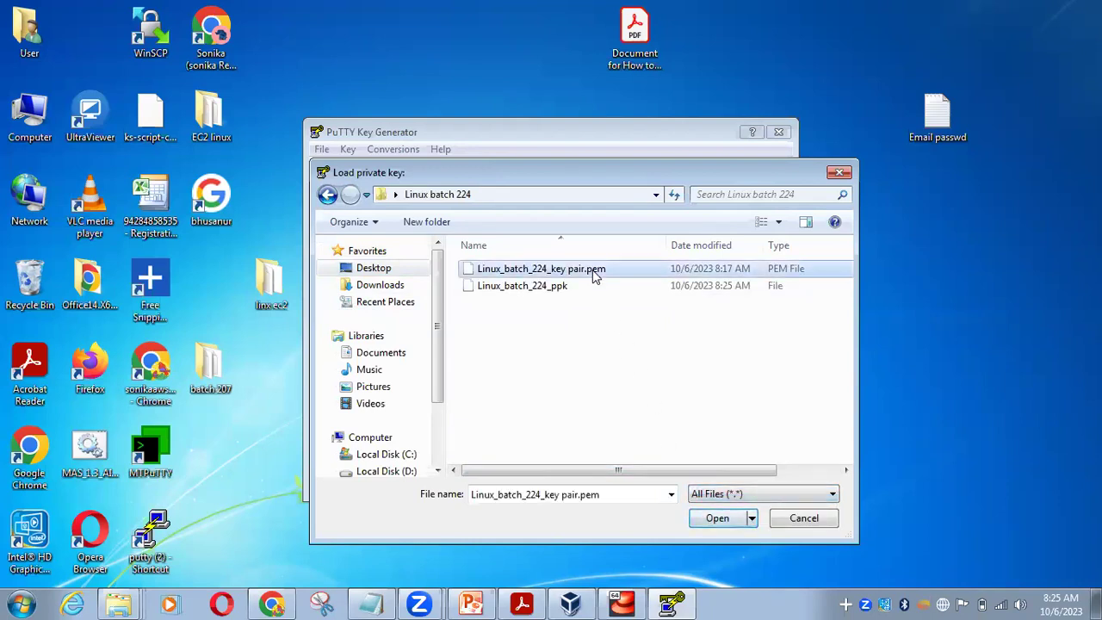
pyautogui.click(662, 381)
# Begin saving the private key without a passphrase, then cancel the save dialog
pyautogui.click(719, 407)
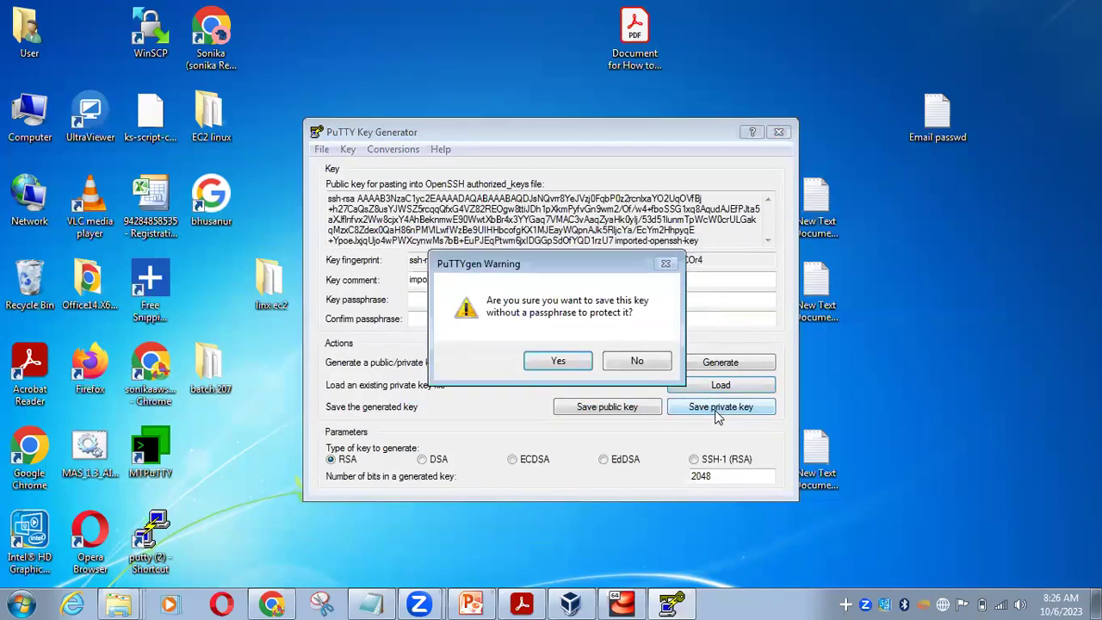
pyautogui.click(574, 366)
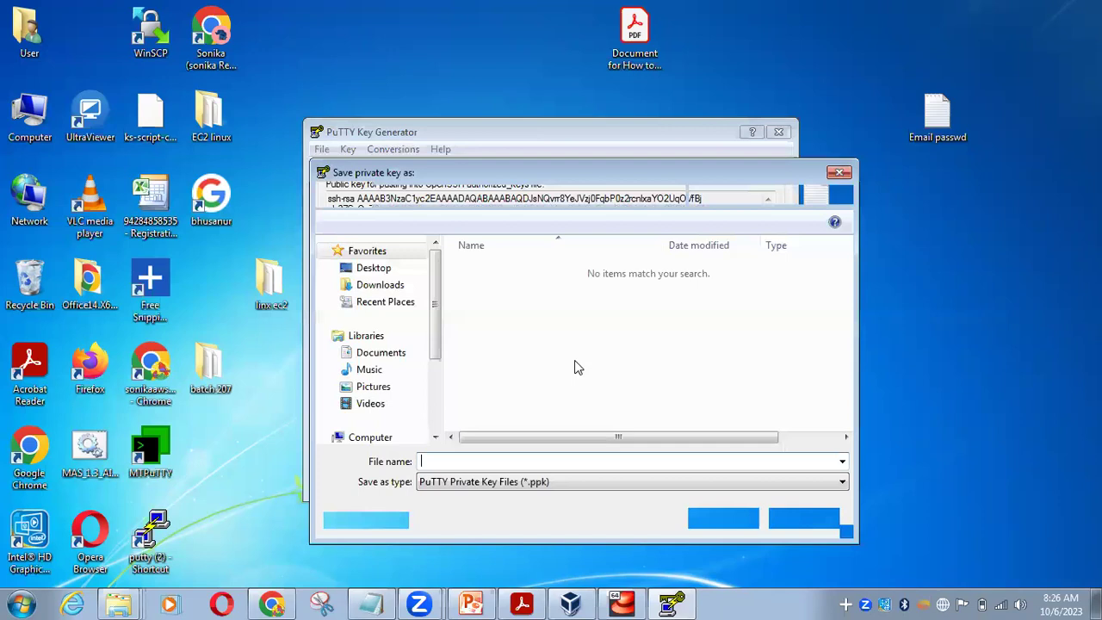
pyautogui.click(838, 172)
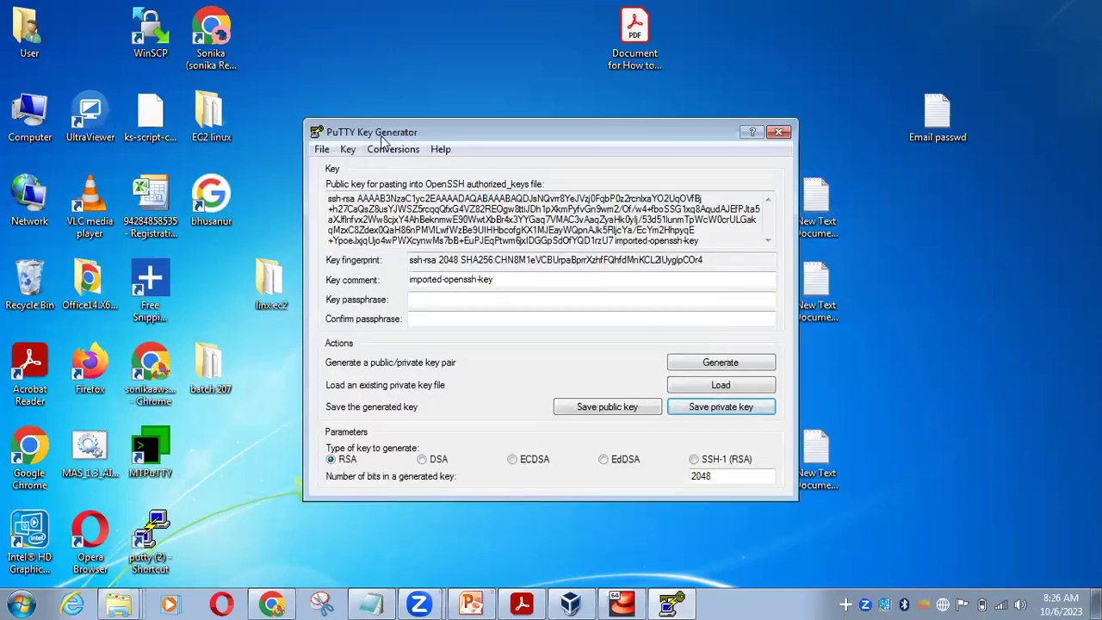
# Delete the Linux_batch_224_ppk file from the Linux batch 224 folder
pyautogui.moveTo(385, 138); pyautogui.dragTo(555, 227)
pyautogui.doubleClick(332, 204)
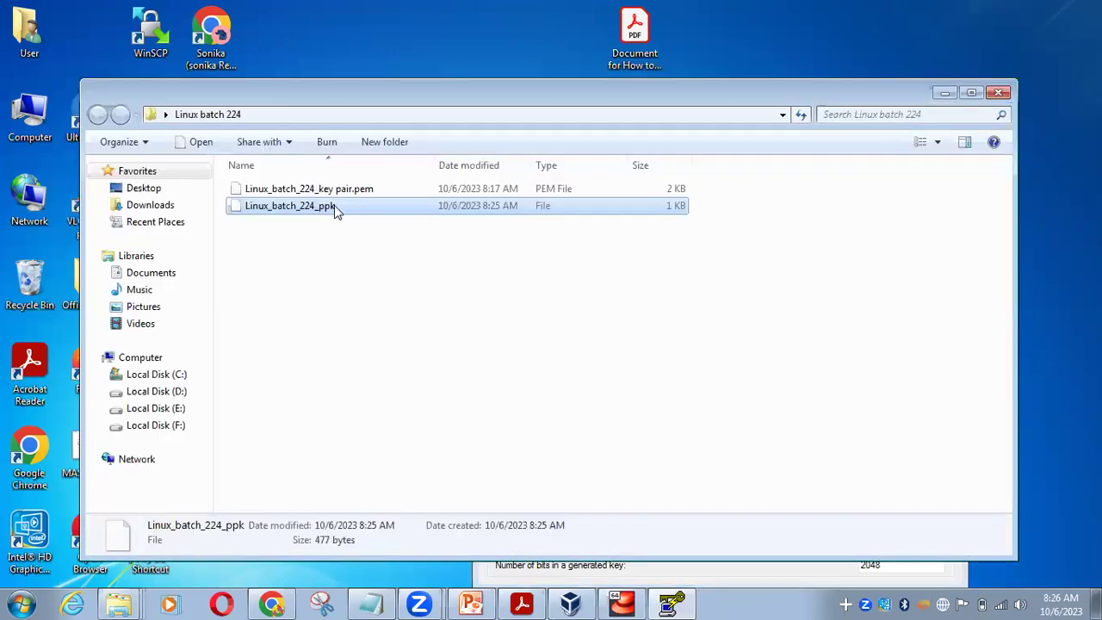
pyautogui.rightClick(334, 205)
pyautogui.click(384, 459)
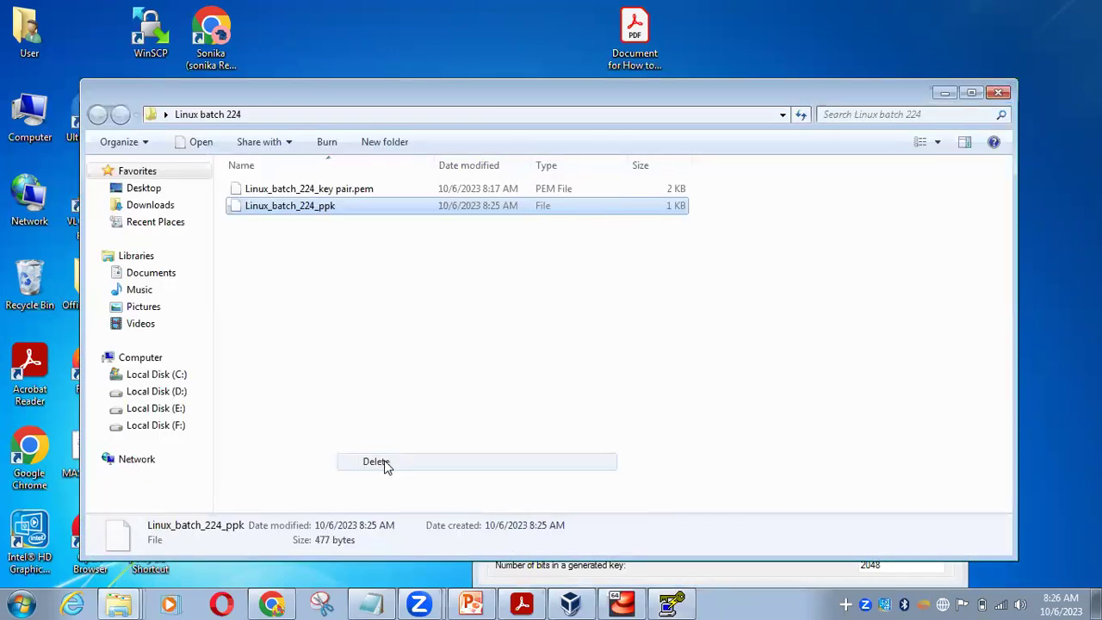
pyautogui.click(634, 369)
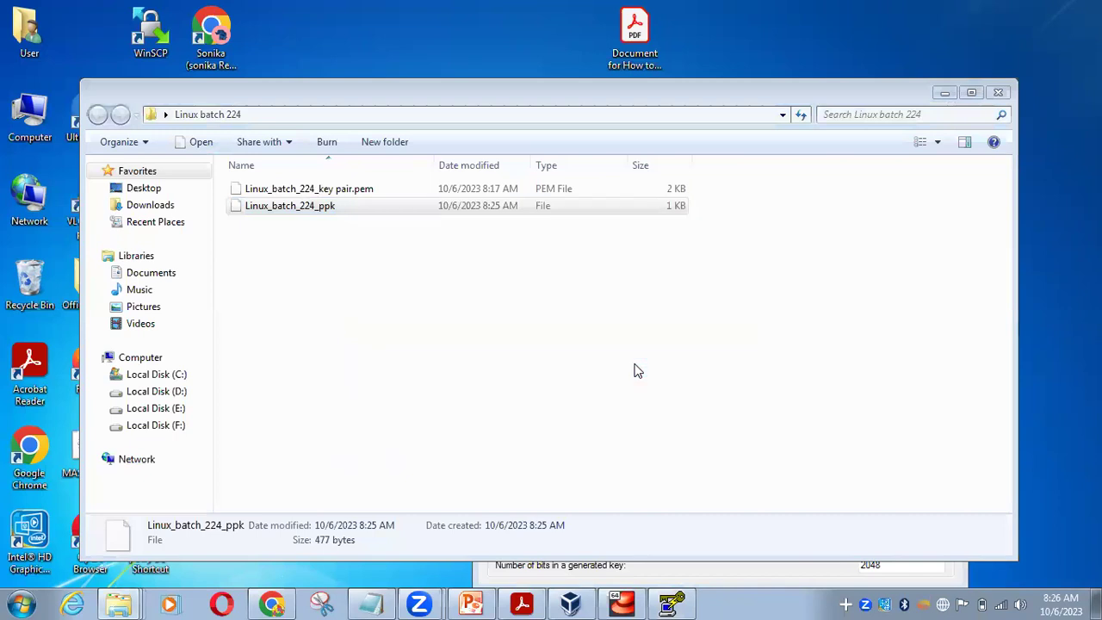
pyautogui.click(950, 92)
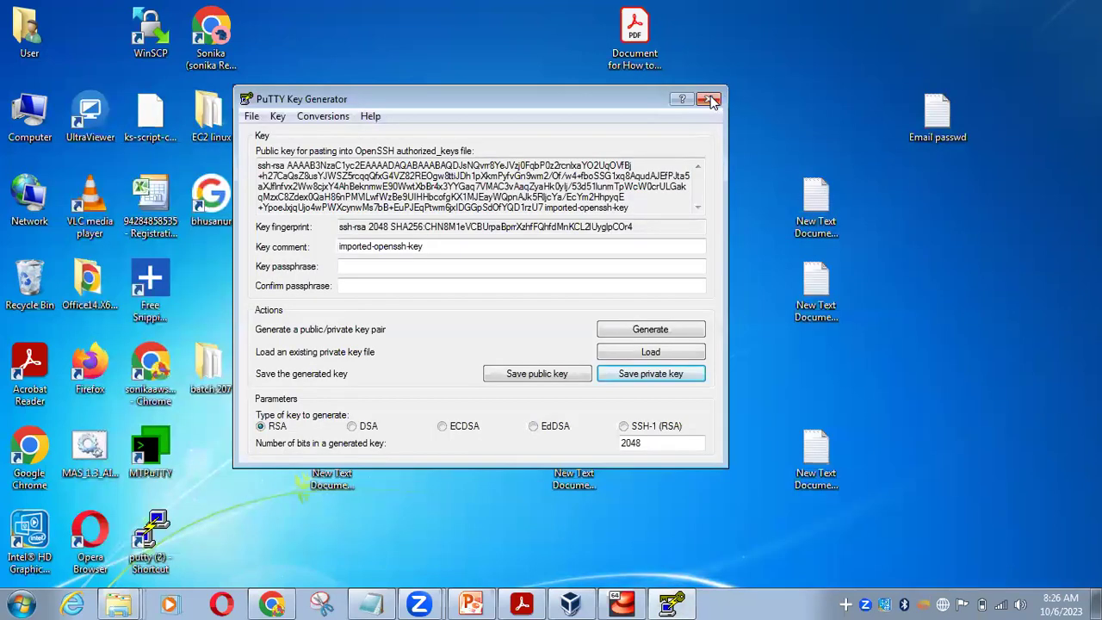
# Close PuTTYgen and search the Start menu for 'put'
pyautogui.click(711, 102)
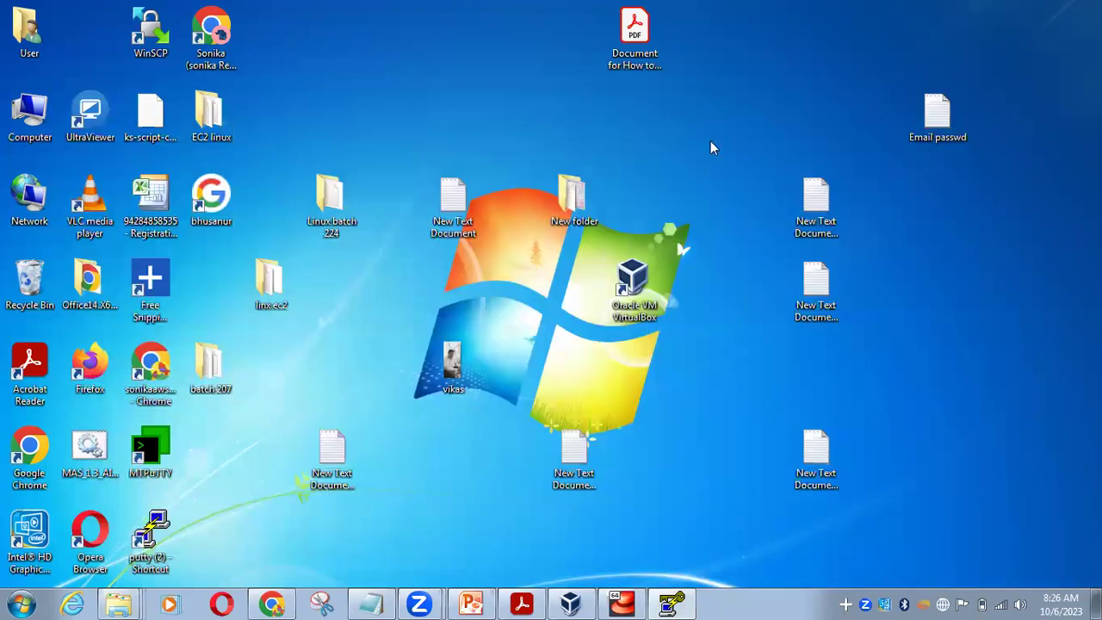
pyautogui.click(21, 605)
pyautogui.write('putt')
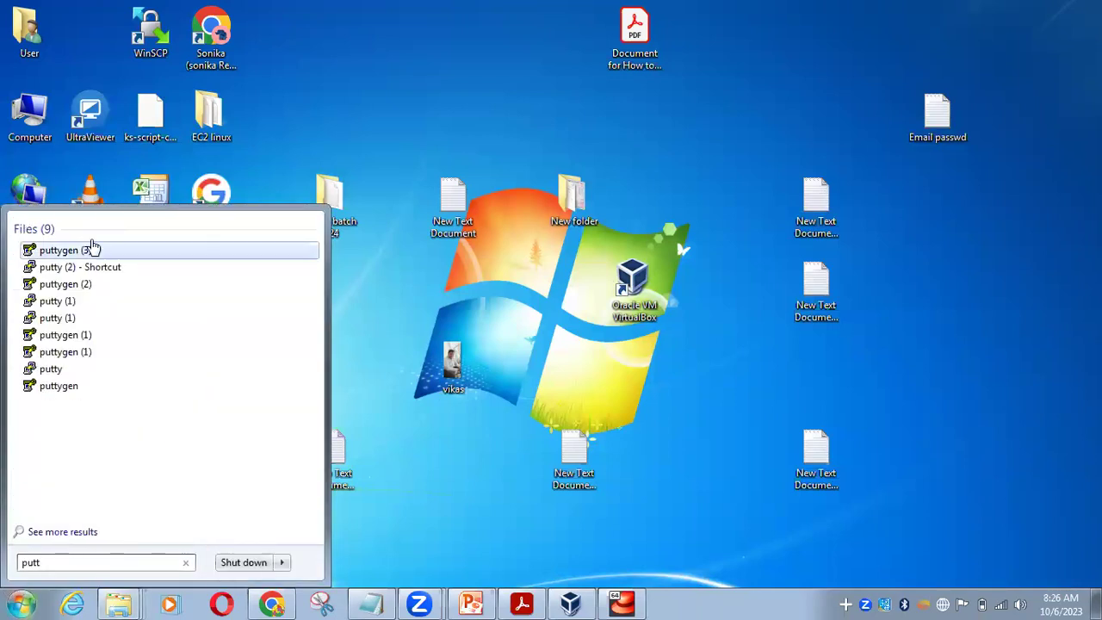
# Launch PuTTYgen and open its Load private key dialog on the Desktop
pyautogui.click(96, 284)
pyautogui.click(597, 317)
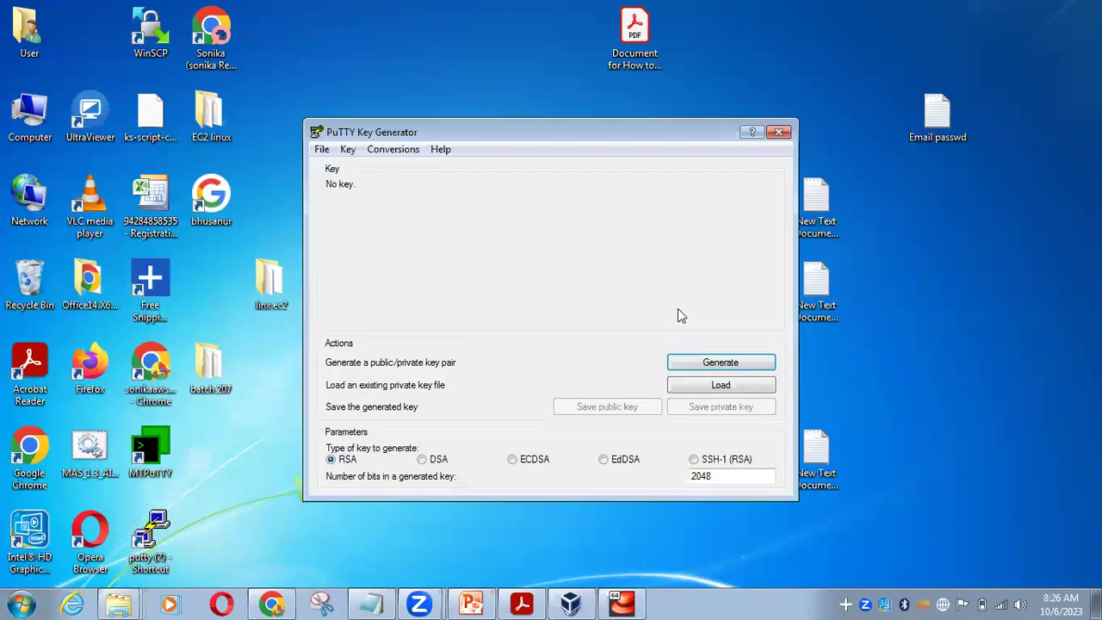
pyautogui.click(719, 385)
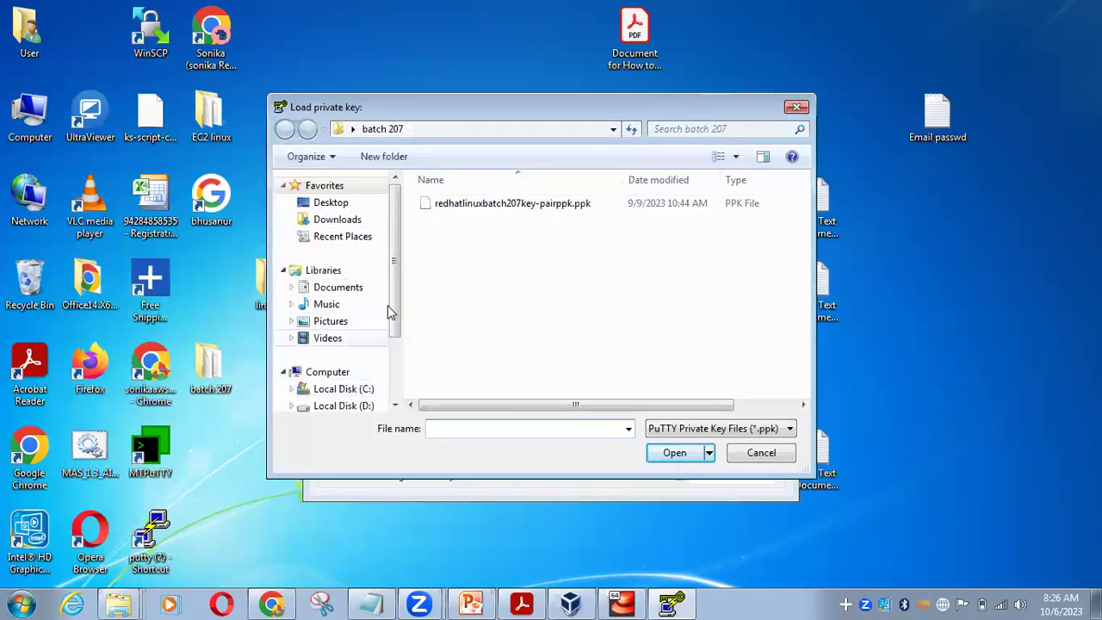
pyautogui.moveTo(399, 269); pyautogui.dragTo(397, 336)
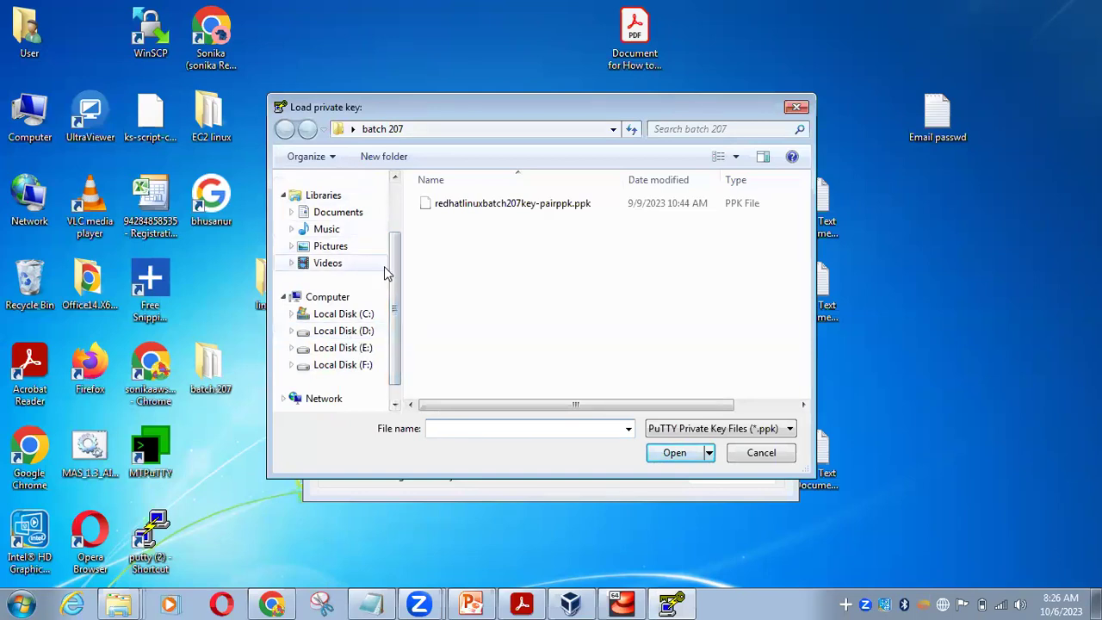
pyautogui.moveTo(392, 270); pyautogui.dragTo(410, 188)
pyautogui.click(361, 205)
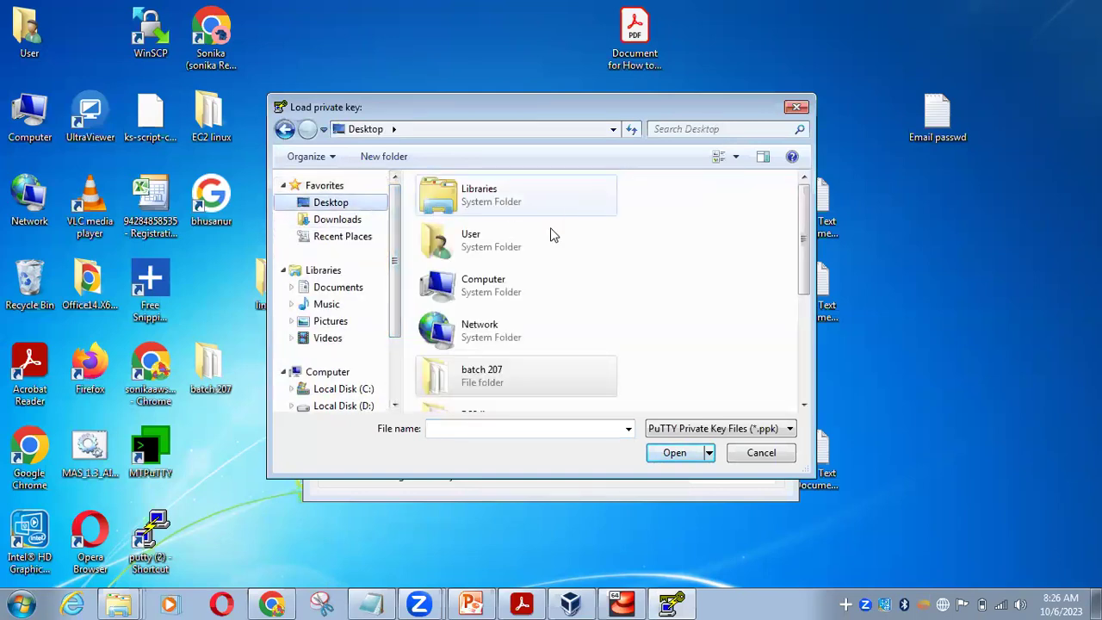
# Import Linux_batch_224_key pair.pem from Linux batch 224 with All Files shown
pyautogui.scroll(-3, 803, 245)
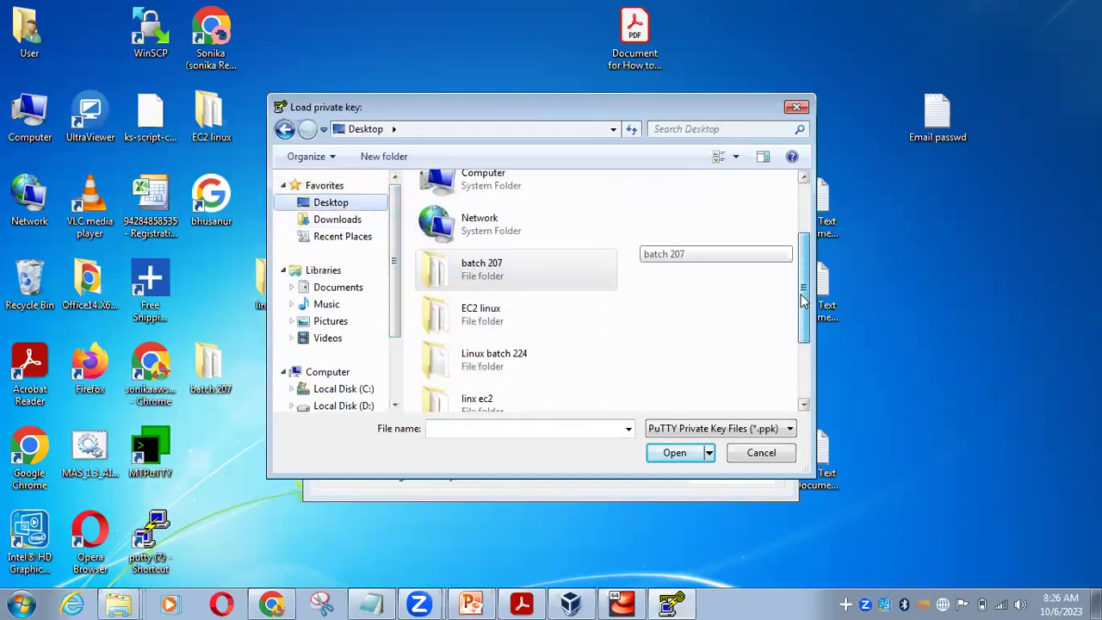
pyautogui.doubleClick(469, 326)
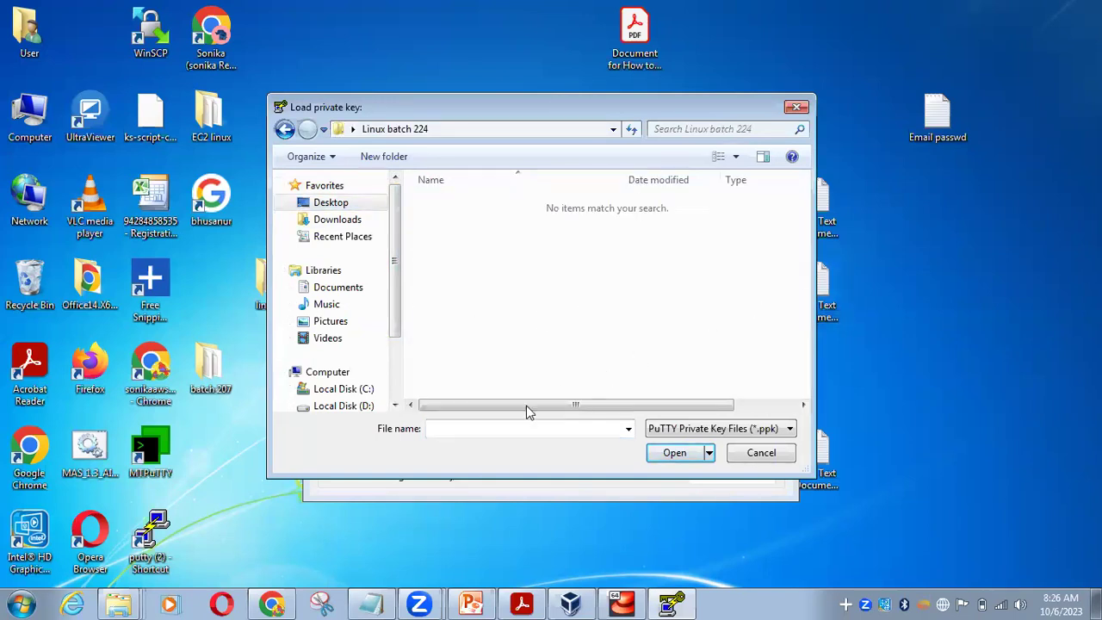
pyautogui.click(729, 430)
pyautogui.click(730, 456)
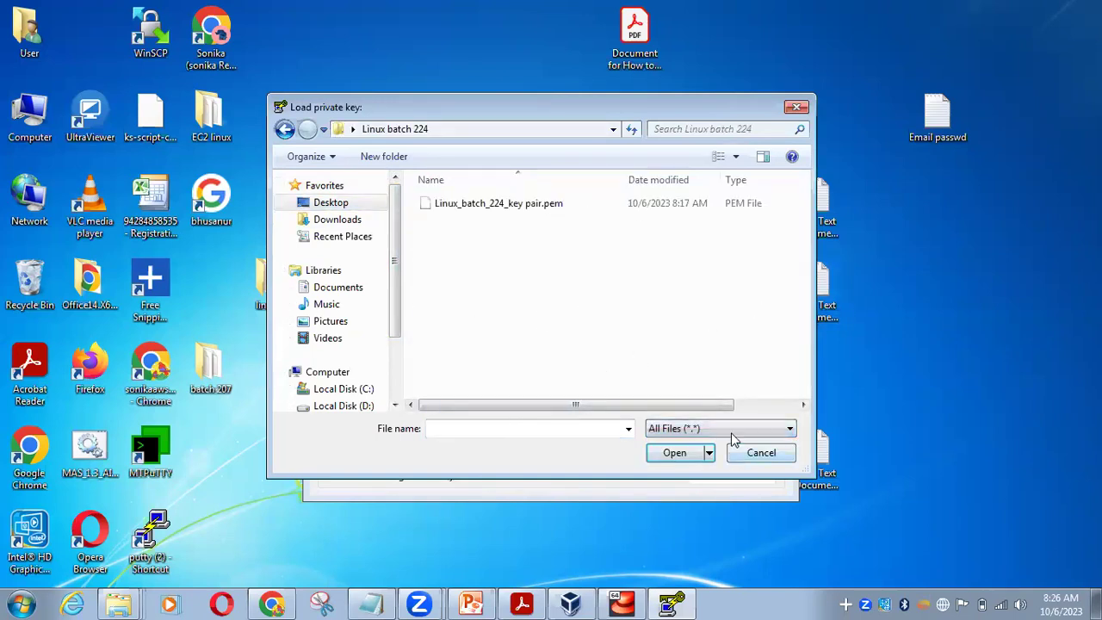
pyautogui.click(555, 206)
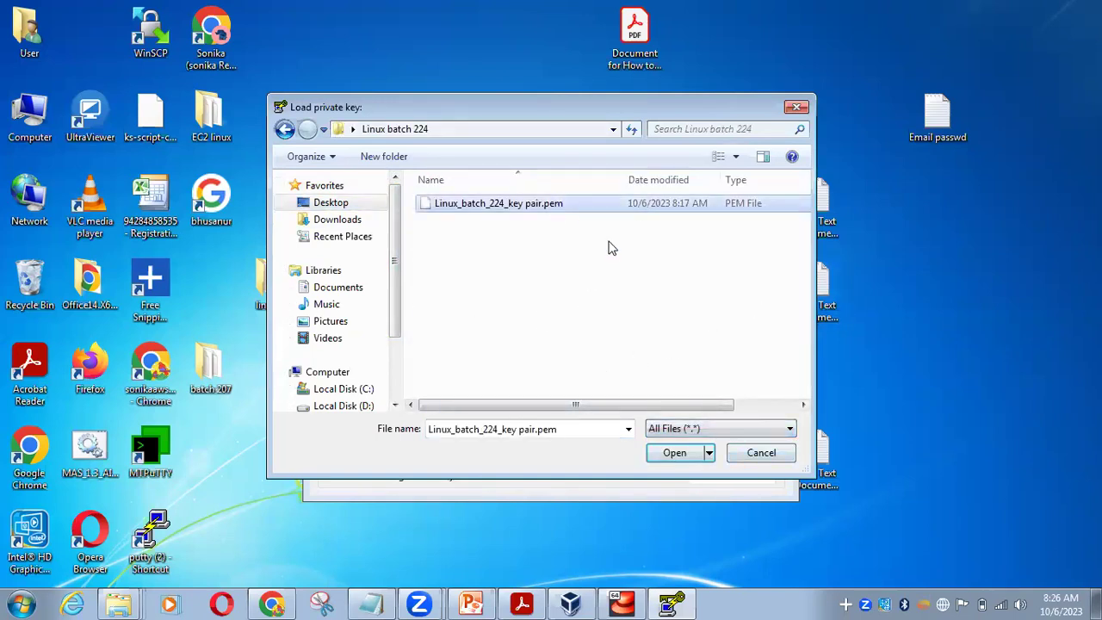
pyautogui.click(677, 452)
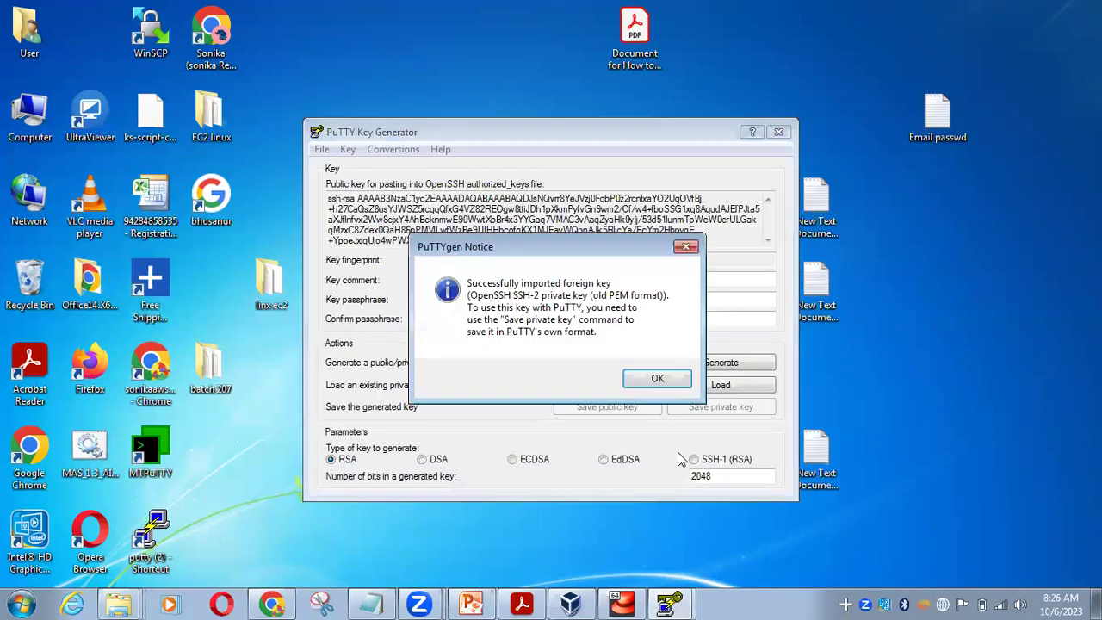
pyautogui.click(652, 376)
# Save the key without a passphrase as the PuTTY private key Linux_batch_224
pyautogui.click(754, 409)
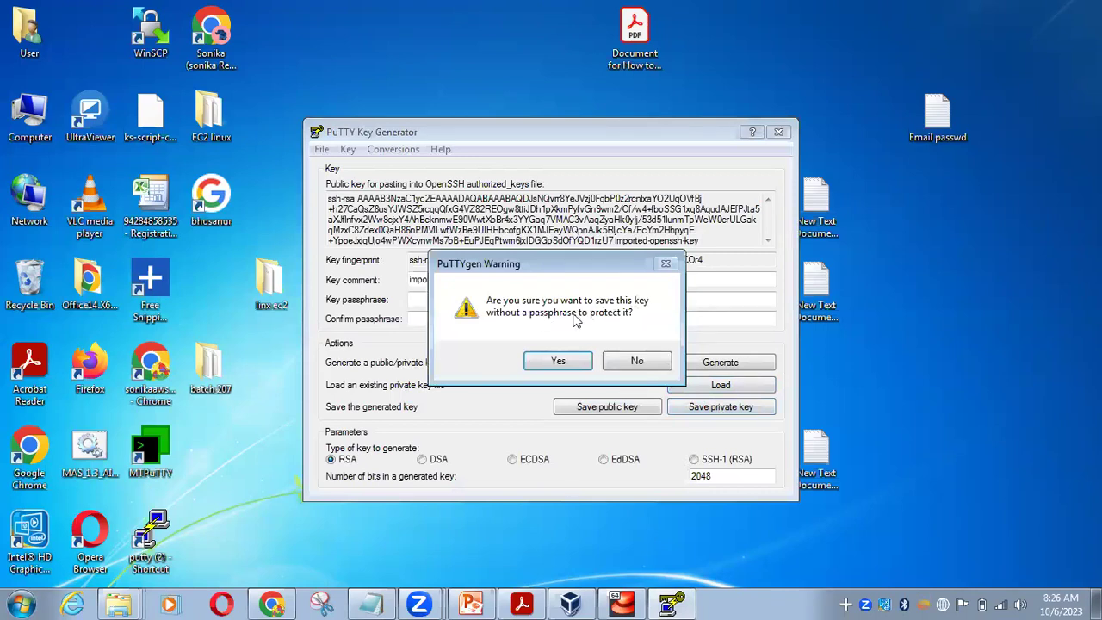
pyautogui.click(555, 362)
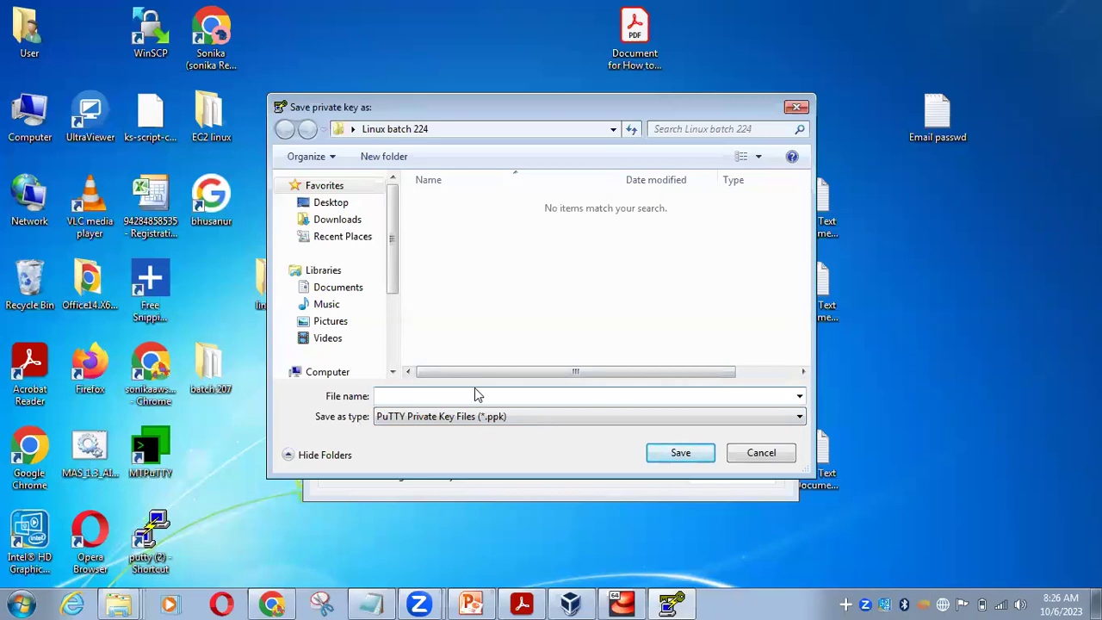
pyautogui.write('Linux_batch_224')
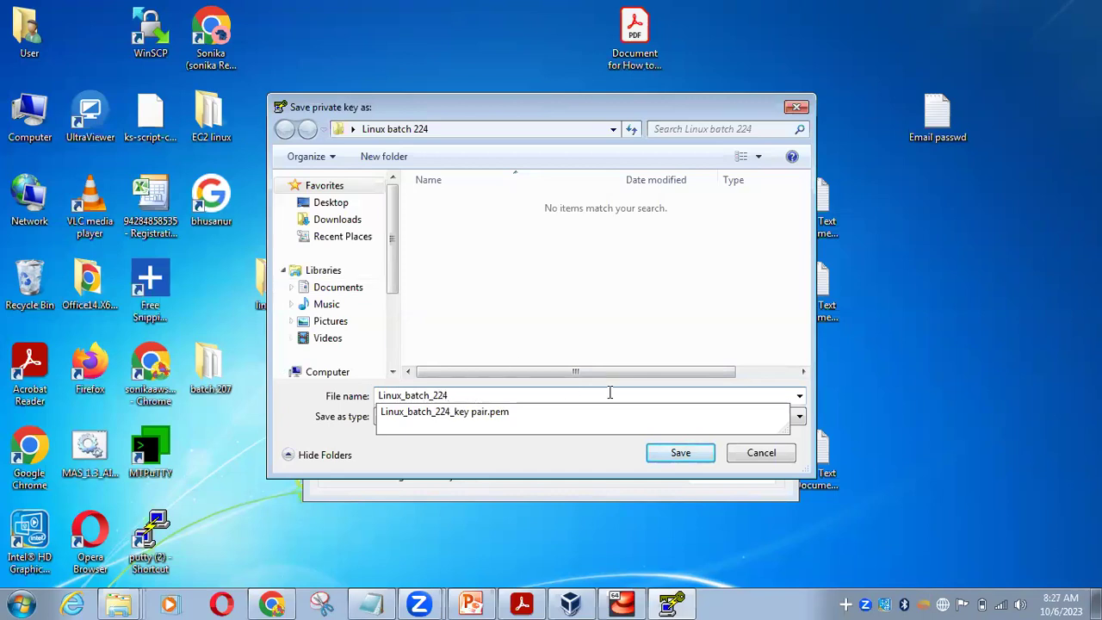
pyautogui.click(677, 345)
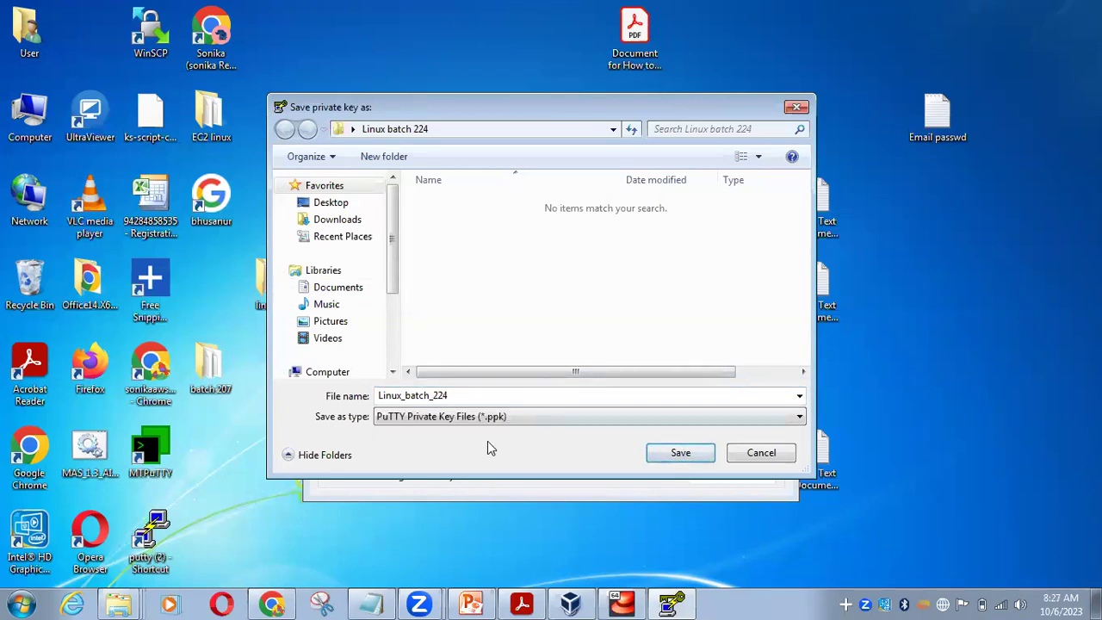
pyautogui.click(679, 453)
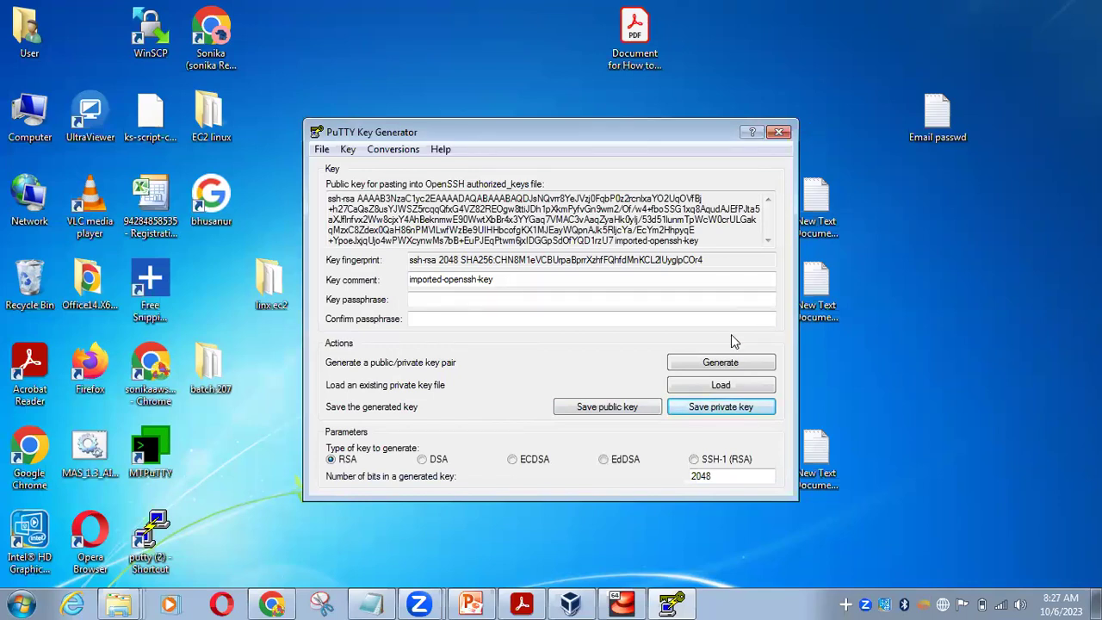
# Verify Linux_batch_224.ppk is listed in the Load dialog, then close it and PuTTYgen
pyautogui.click(743, 387)
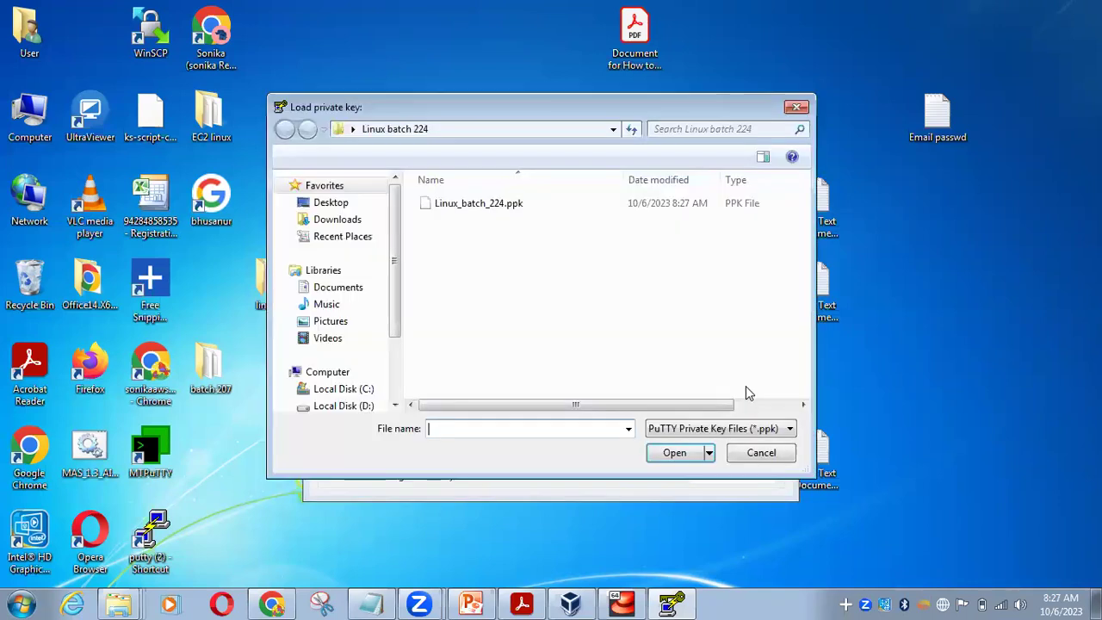
pyautogui.click(796, 108)
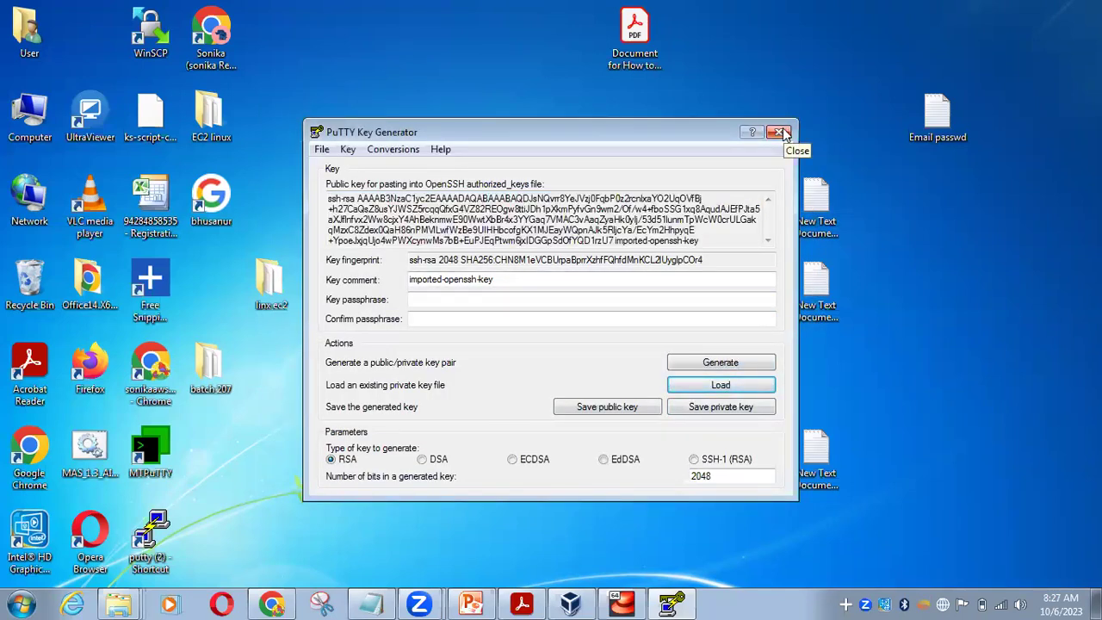
pyautogui.click(779, 132)
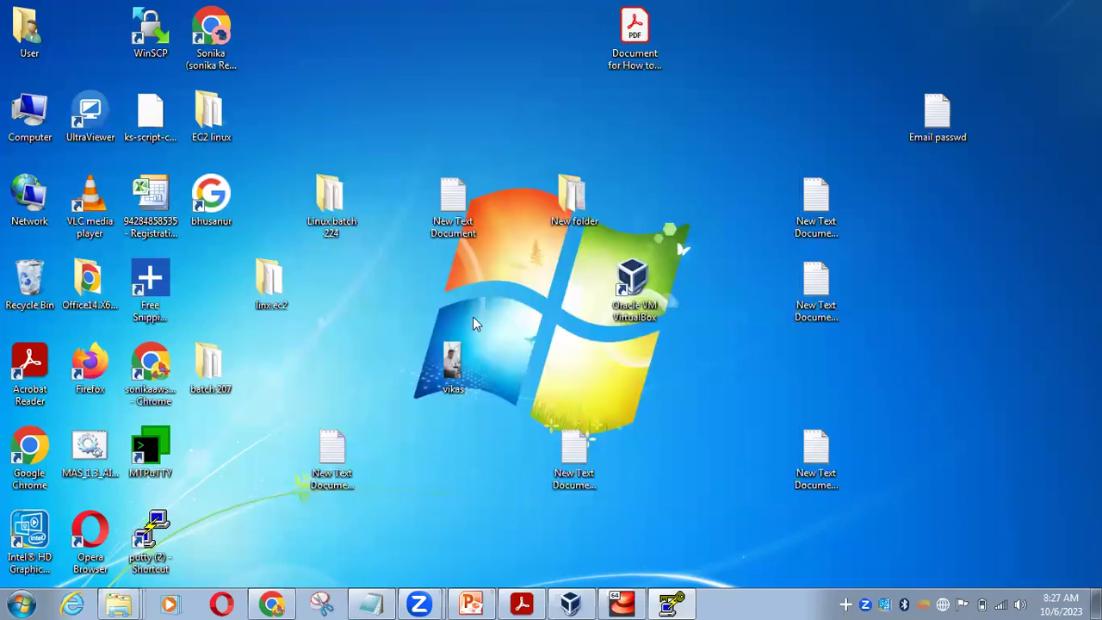
pyautogui.rightClick(551, 295)
pyautogui.press('Escape')
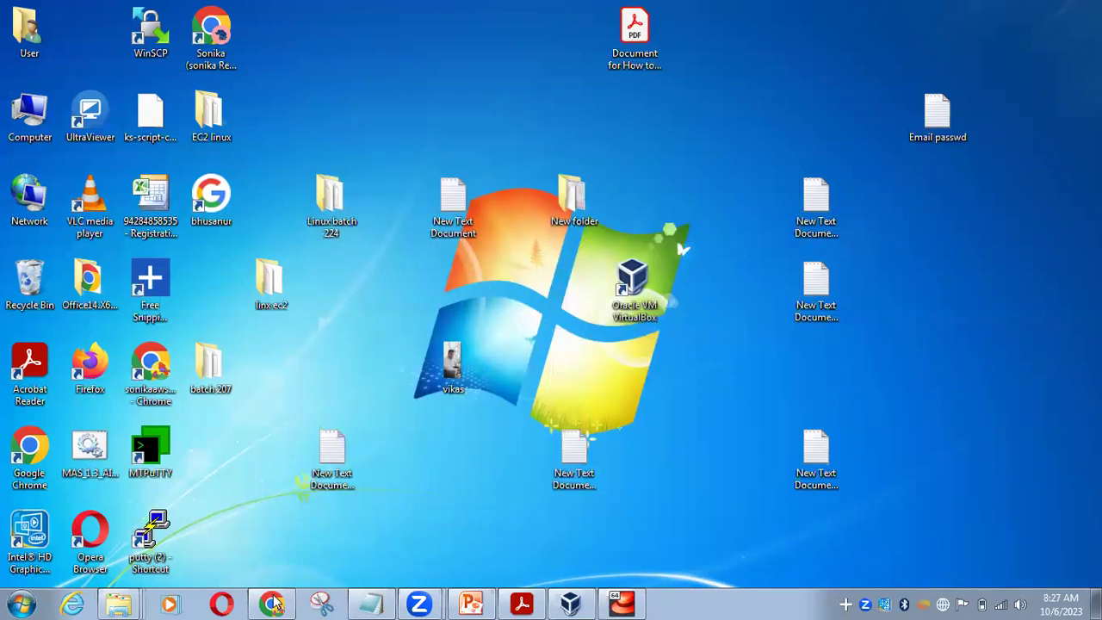
pyautogui.moveTo(274, 604)
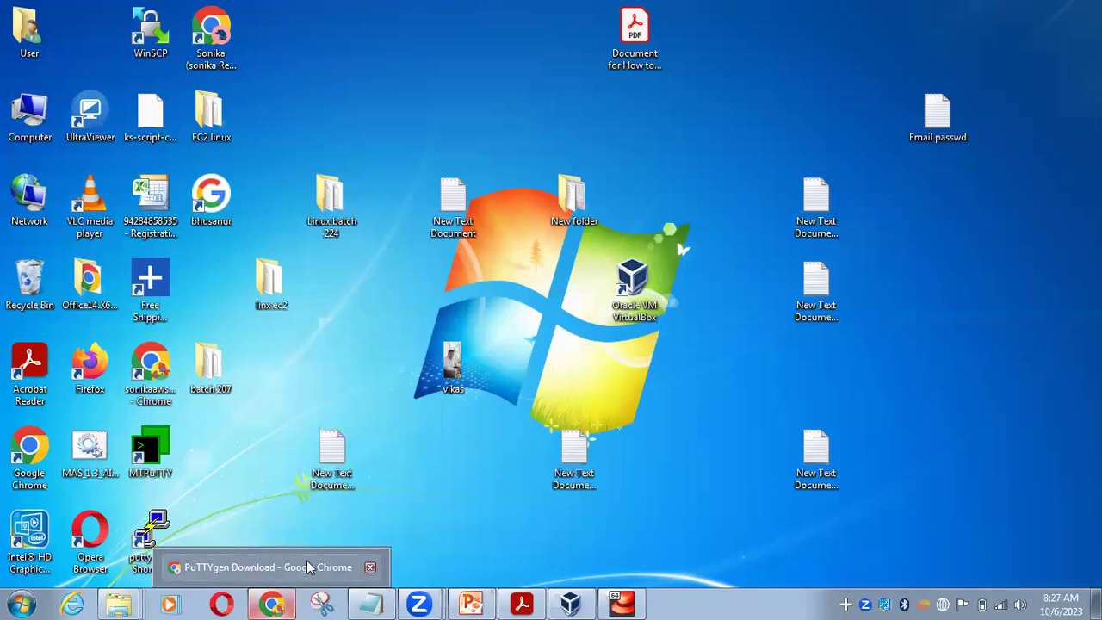
# Restore Chrome on the Instances | EC2 tab and resize it to show Linux_batch_224 running
pyautogui.click(281, 603)
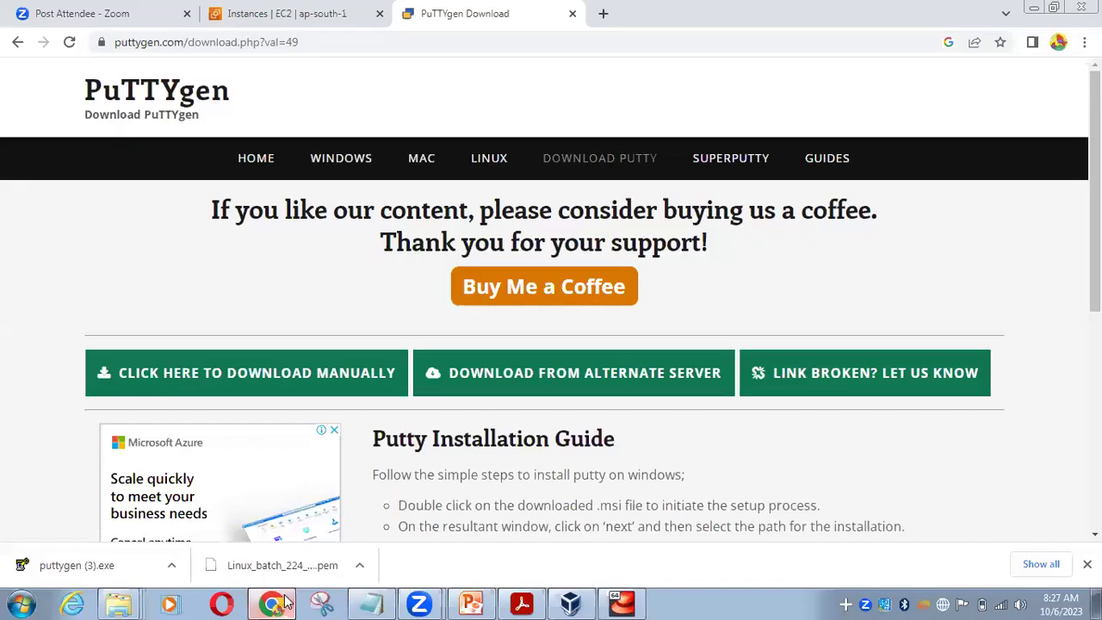
pyautogui.click(1053, 7)
pyautogui.click(348, 96)
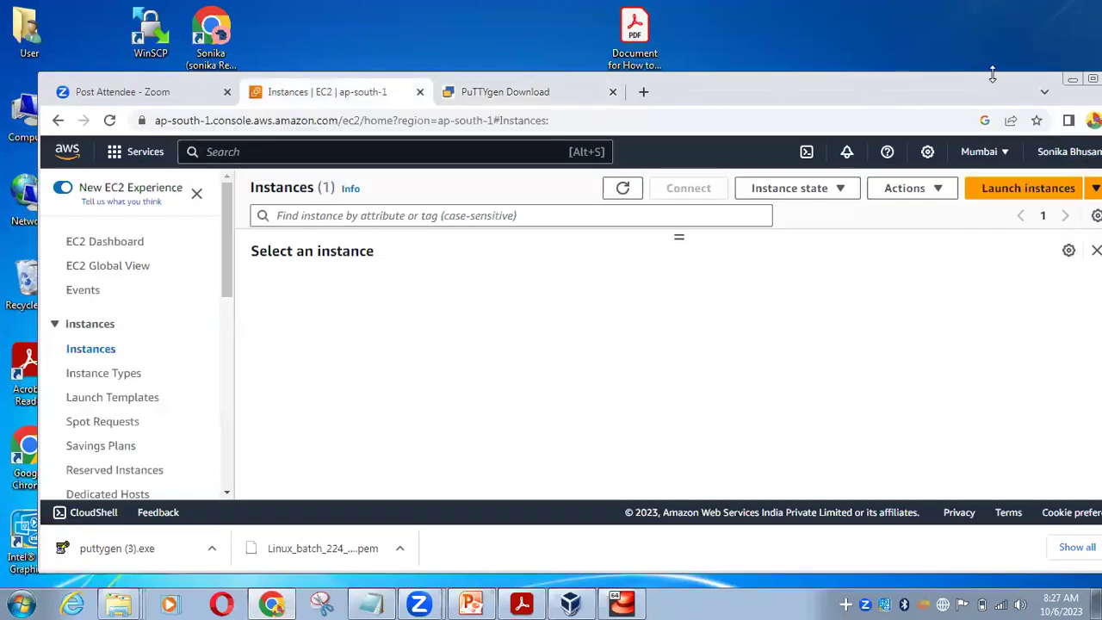
pyautogui.moveTo(992, 75); pyautogui.dragTo(996, 10)
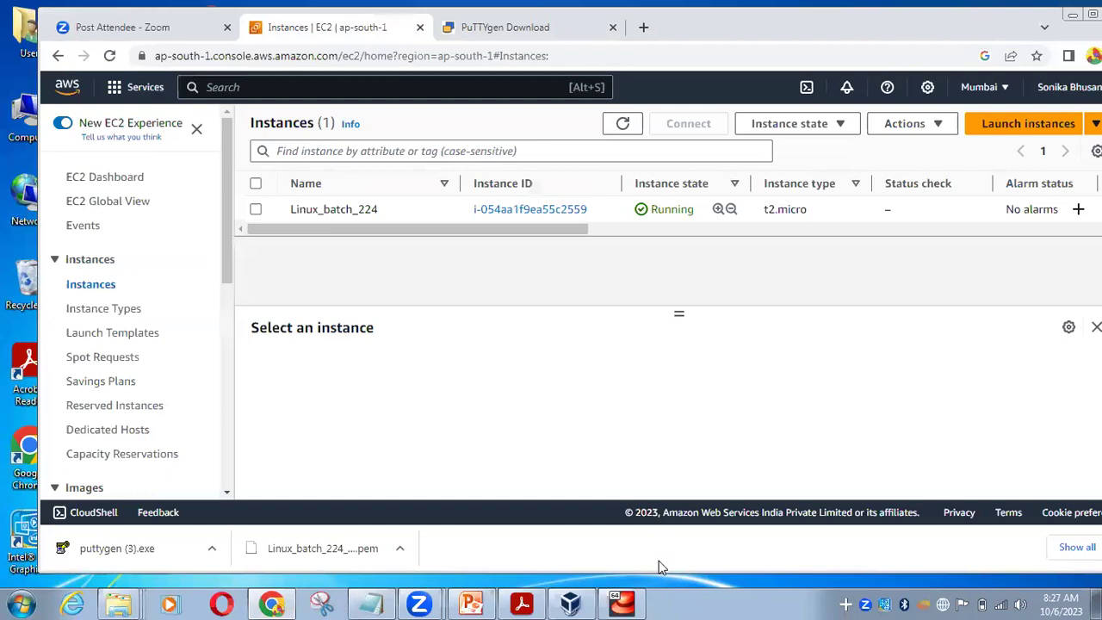
pyautogui.moveTo(661, 570); pyautogui.dragTo(661, 597)
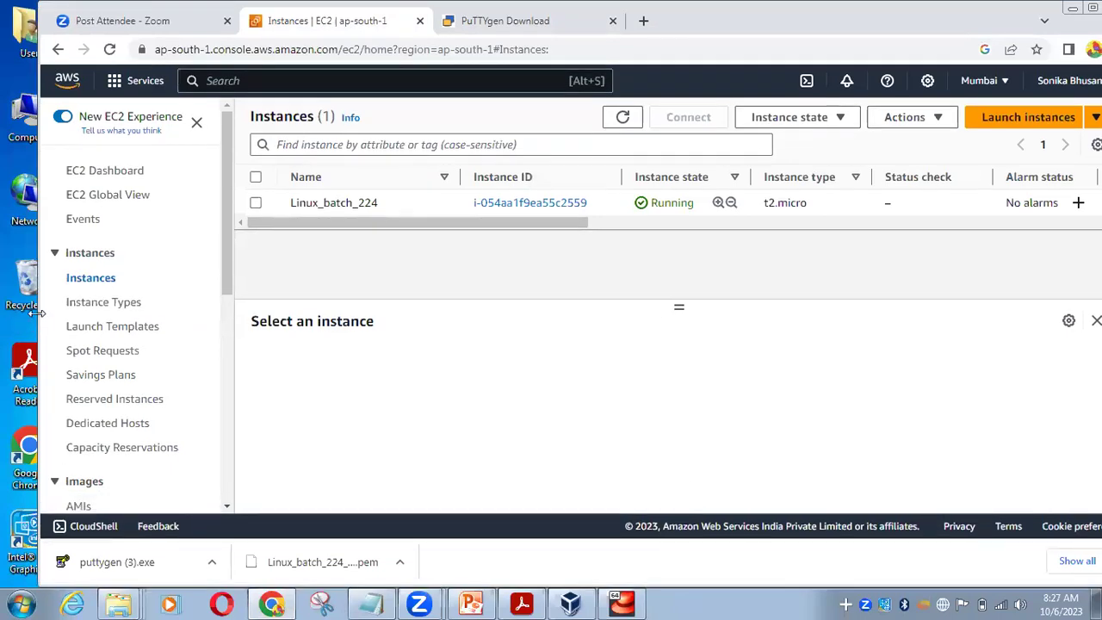
pyautogui.moveTo(38, 313); pyautogui.dragTo(24, 314)
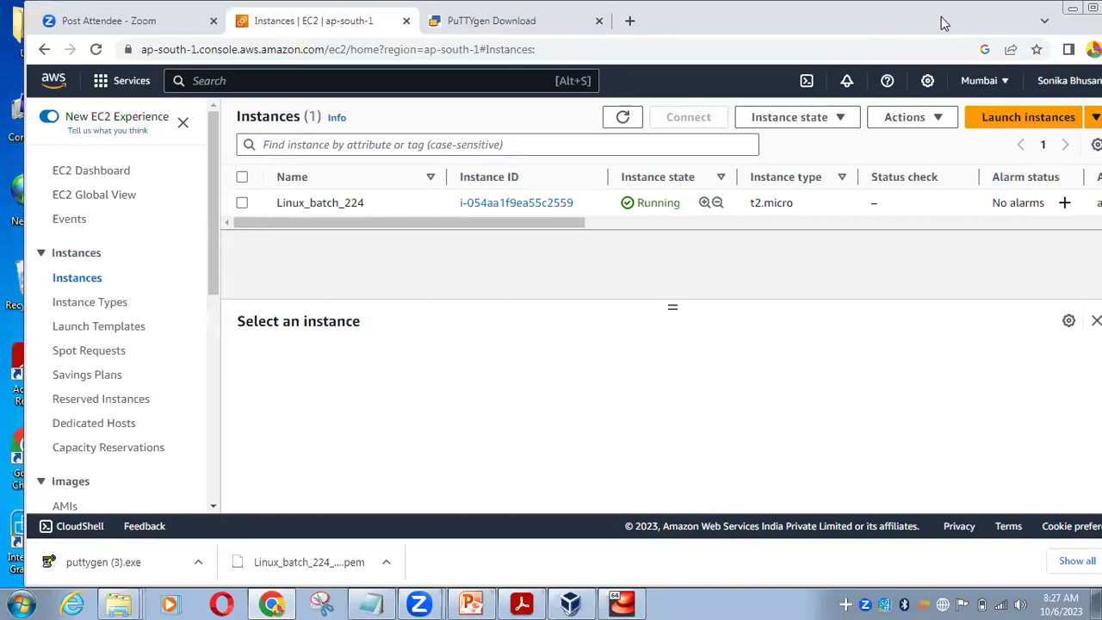
pyautogui.moveTo(943, 24); pyautogui.dragTo(934, 23)
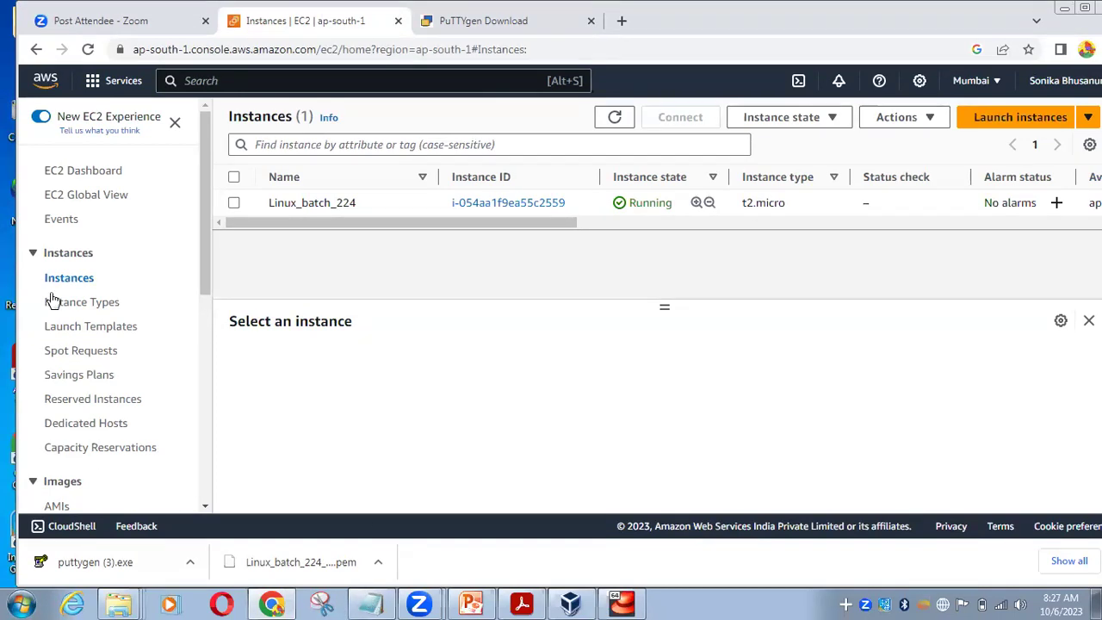
pyautogui.click(21, 604)
pyautogui.click(140, 561)
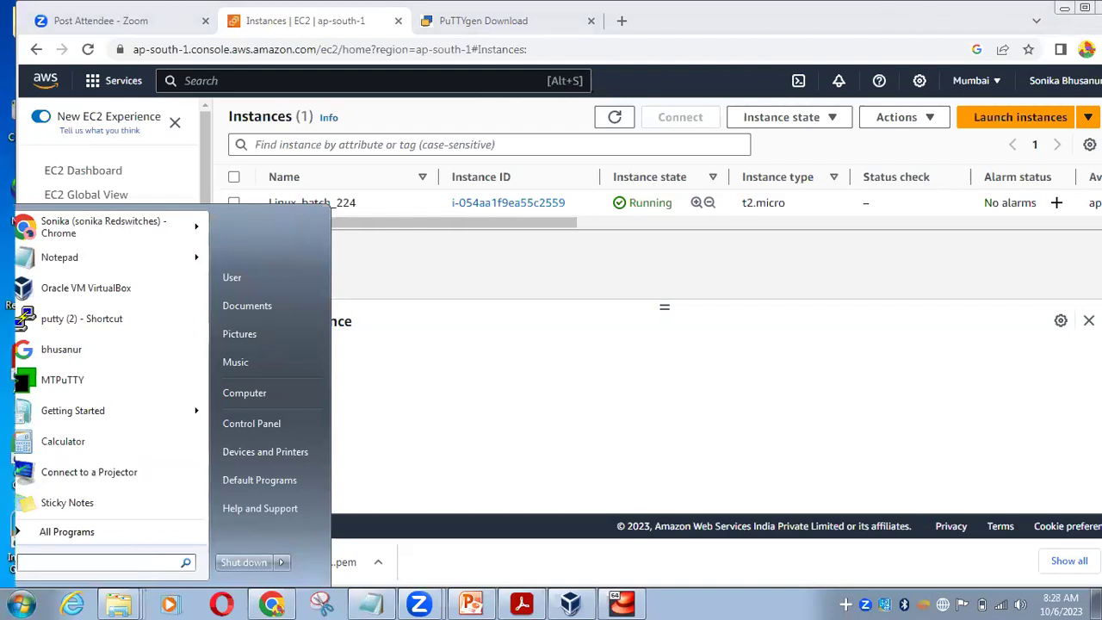
pyautogui.doubleClick(1061, 14)
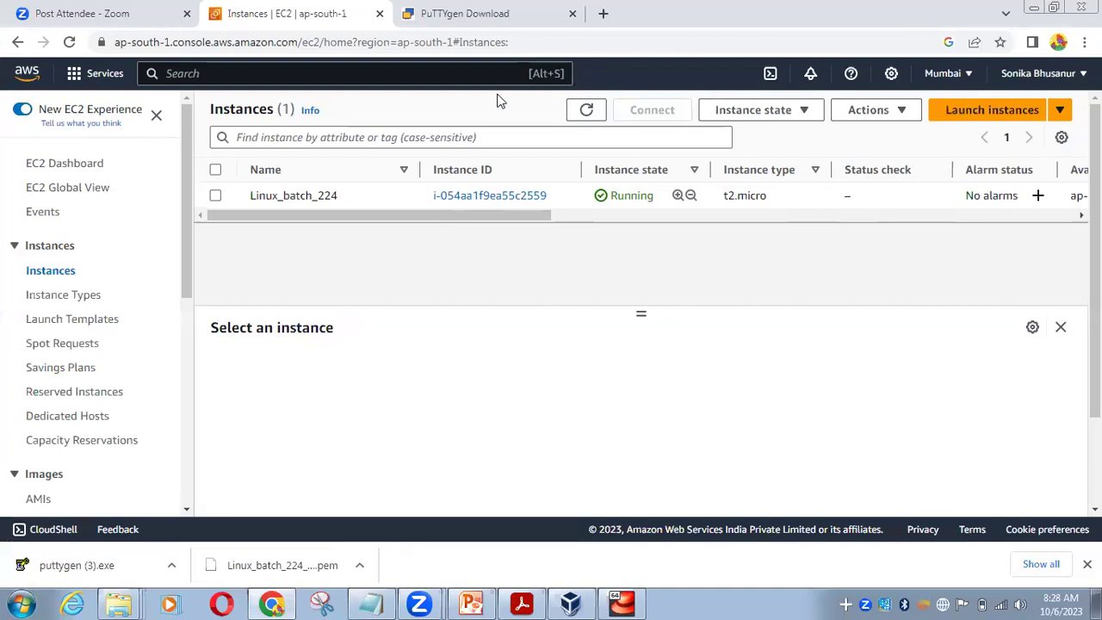
pyautogui.press('super+Down')
# Go back from the PuTTYgen tab to the puttygen.com Download PuTTY (0.79) page listing putty.exe
pyautogui.click(493, 76)
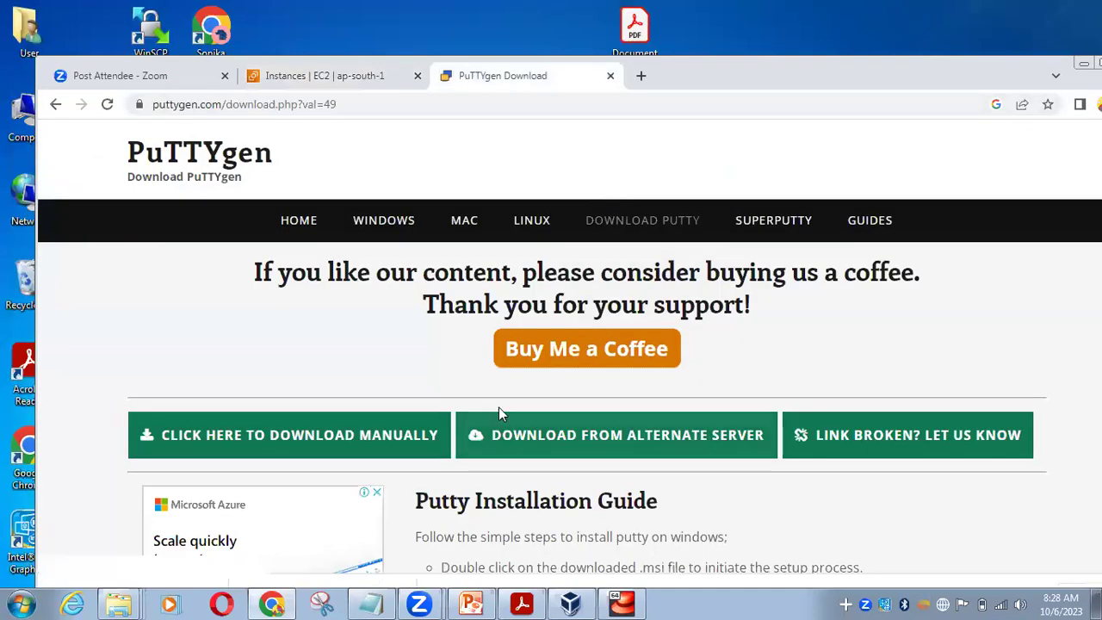
pyautogui.click(56, 104)
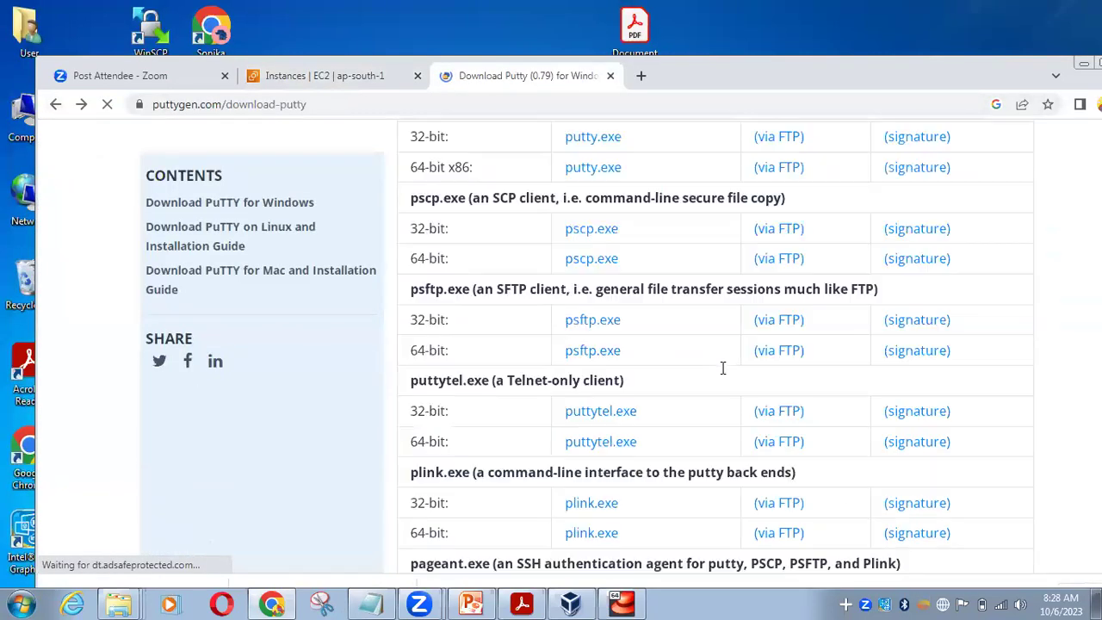
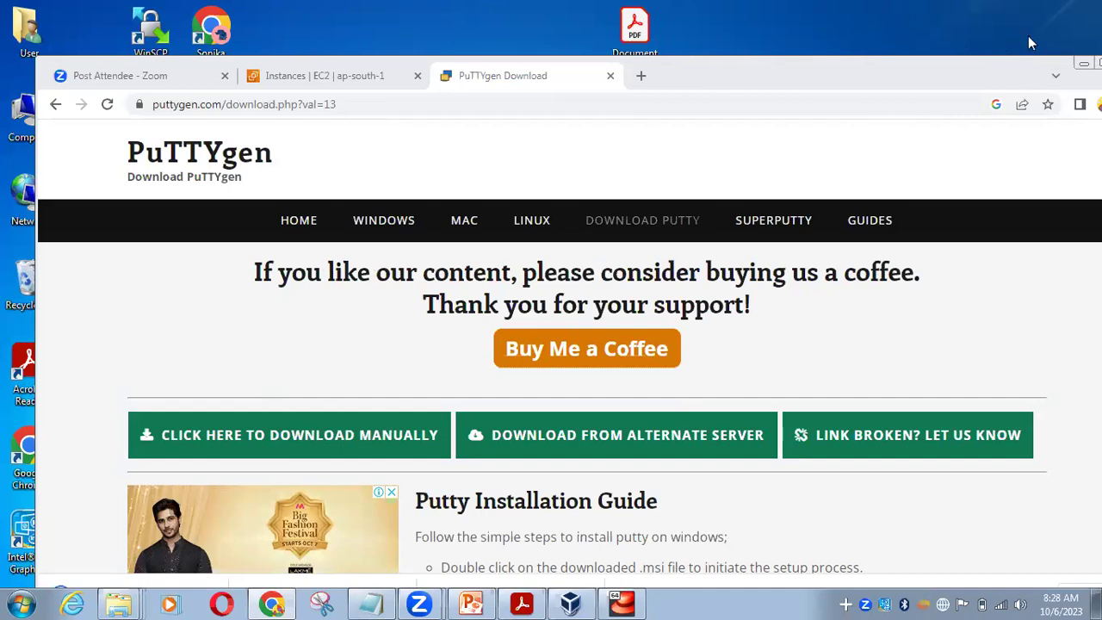
# Show the downloaded putty (3).exe in its Downloads folder and run it
pyautogui.moveTo(1030, 43); pyautogui.dragTo(1030, 17)
pyautogui.click(209, 561)
pyautogui.click(258, 507)
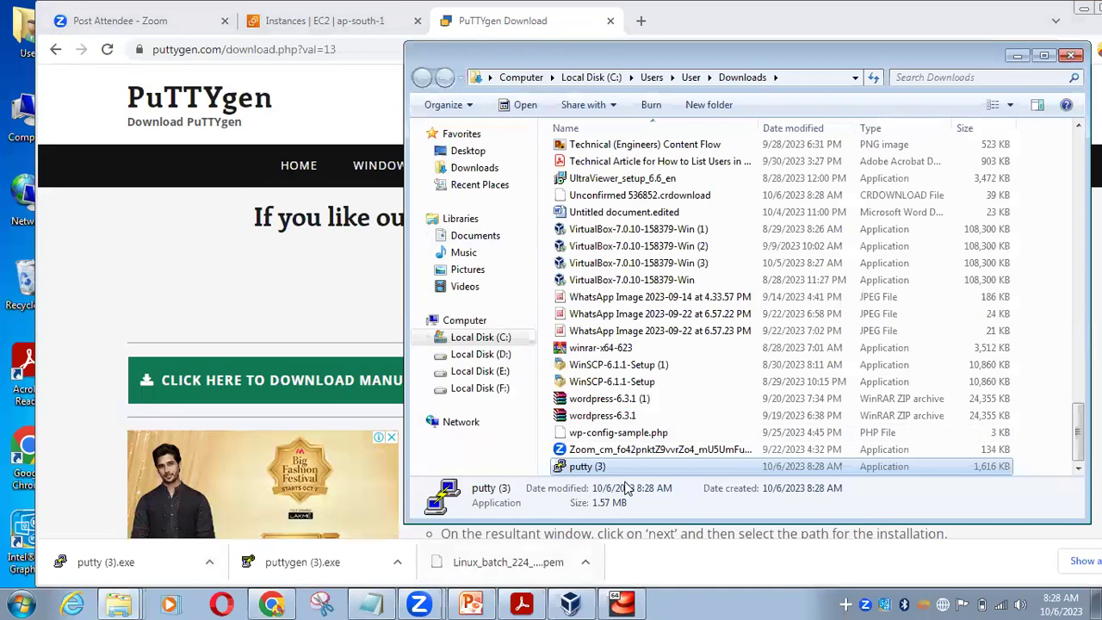
pyautogui.doubleClick(628, 467)
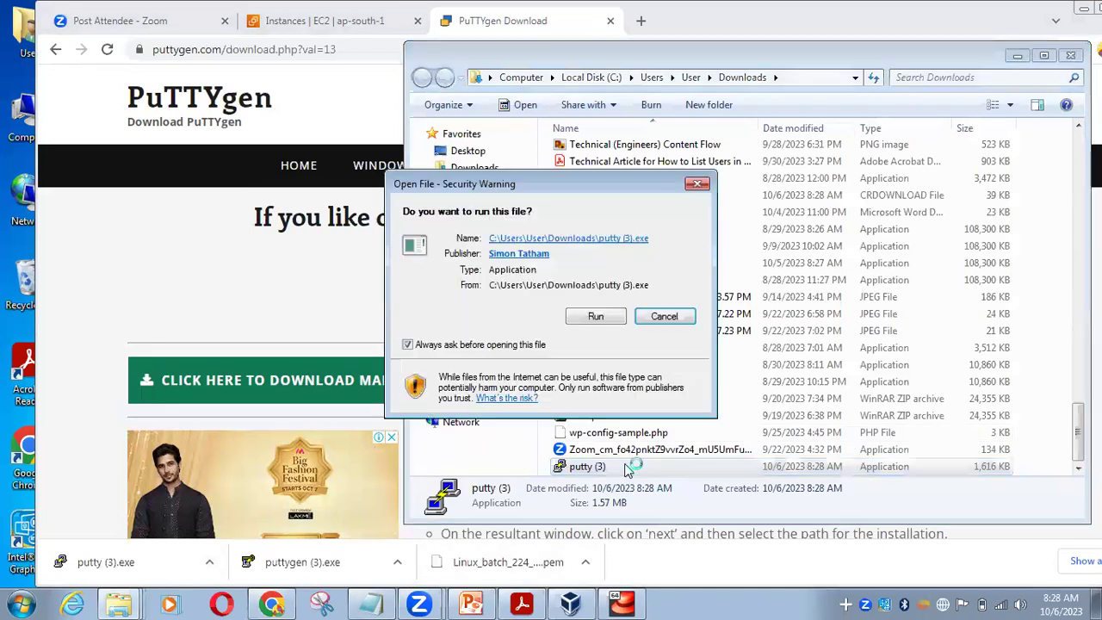
pyautogui.click(595, 317)
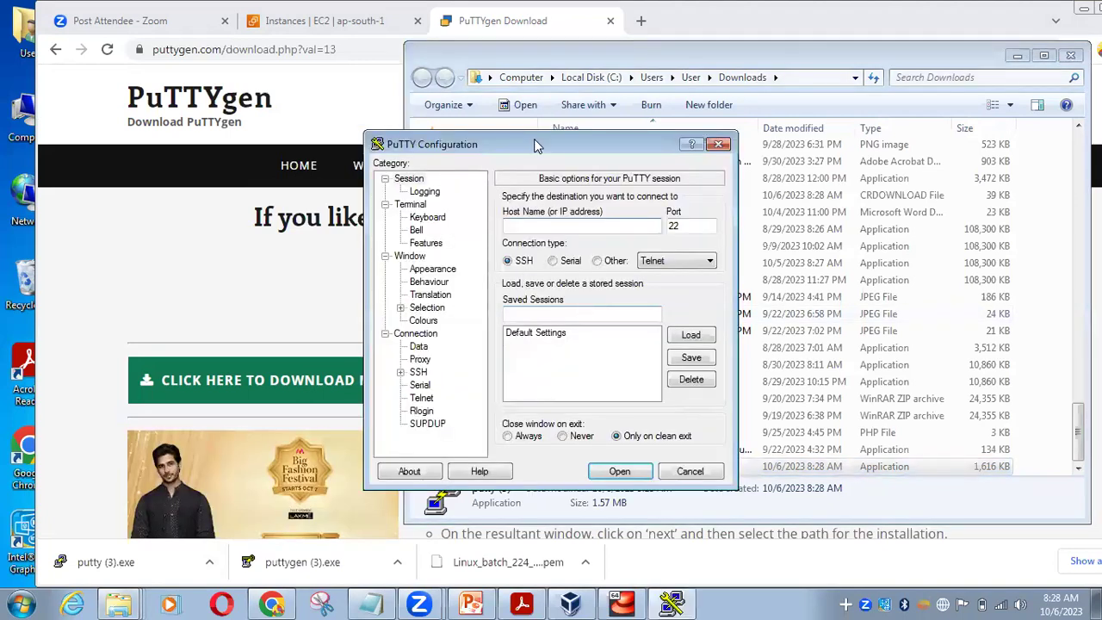
# Reposition the PuTTY Configuration window, cancelling an accidental second launch of putty (3)
pyautogui.moveTo(533, 143); pyautogui.dragTo(627, 135)
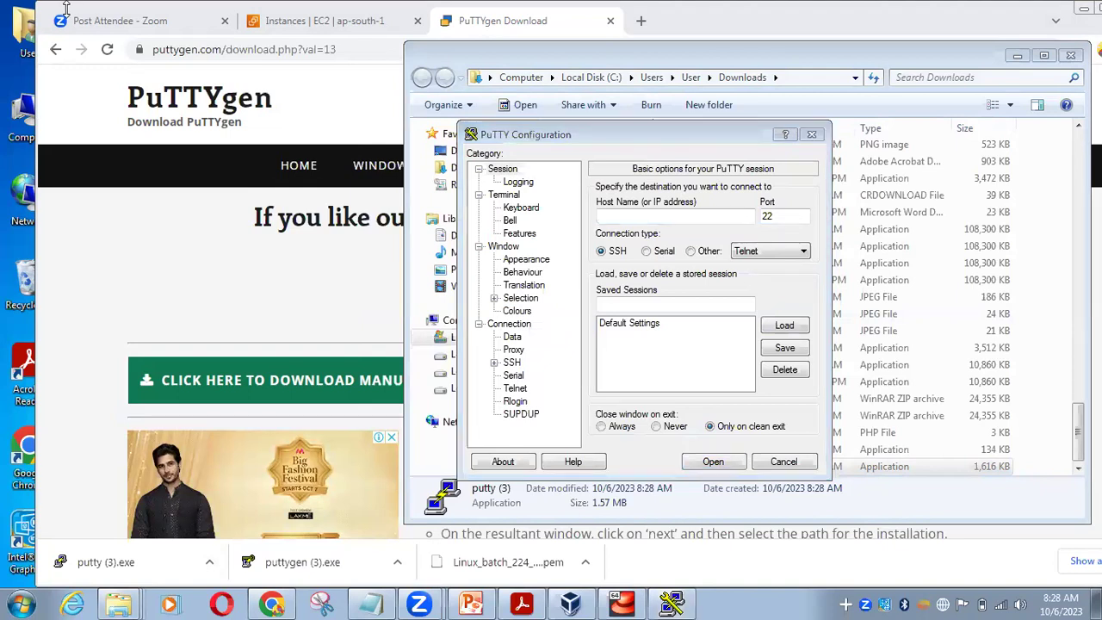
pyautogui.click(728, 129)
pyautogui.moveTo(727, 129); pyautogui.dragTo(432, 101)
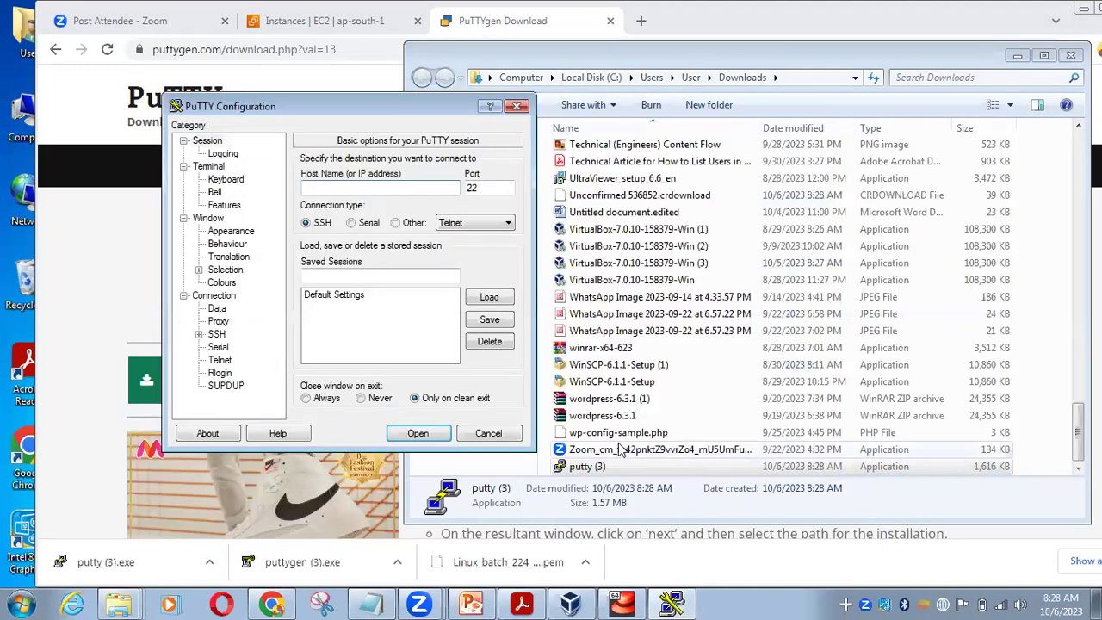
pyautogui.doubleClick(615, 468)
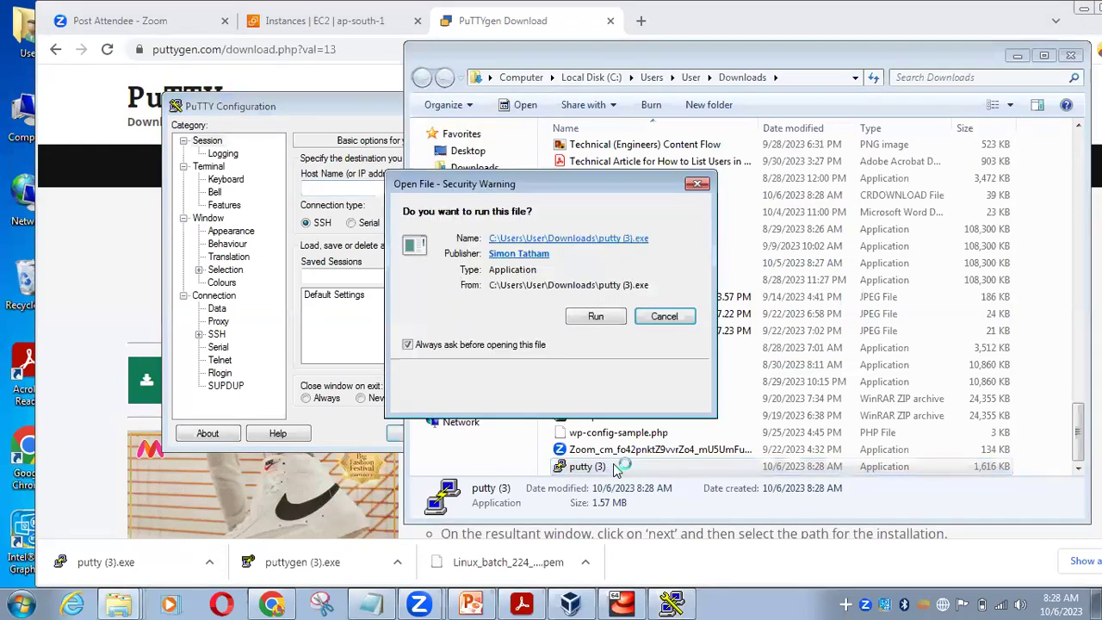
pyautogui.click(698, 186)
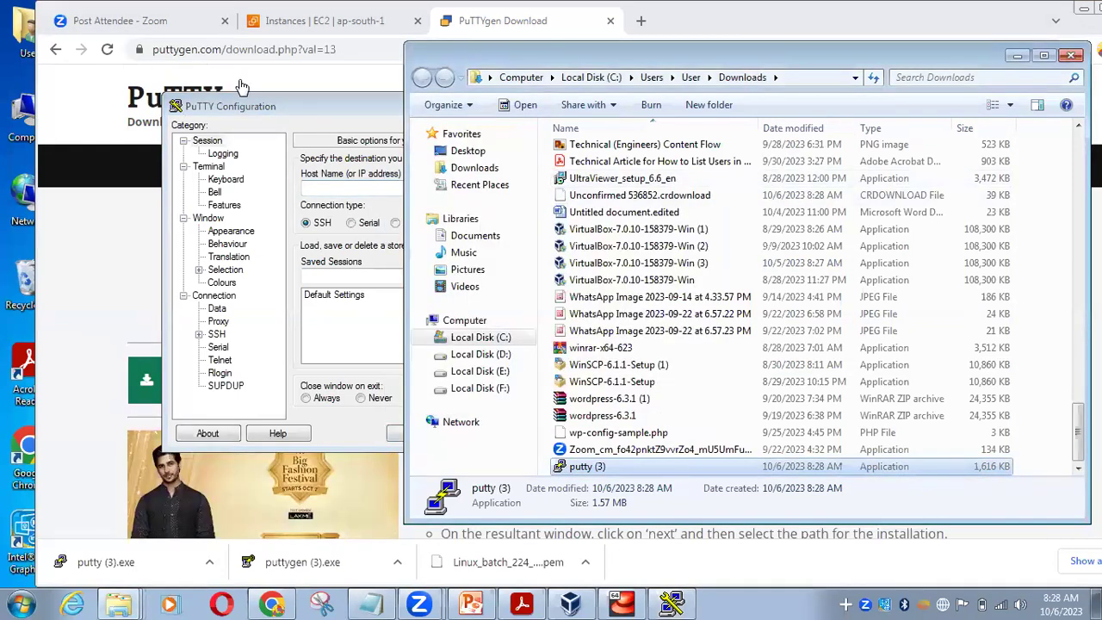
pyautogui.click(252, 107)
pyautogui.moveTo(325, 109); pyautogui.dragTo(500, 107)
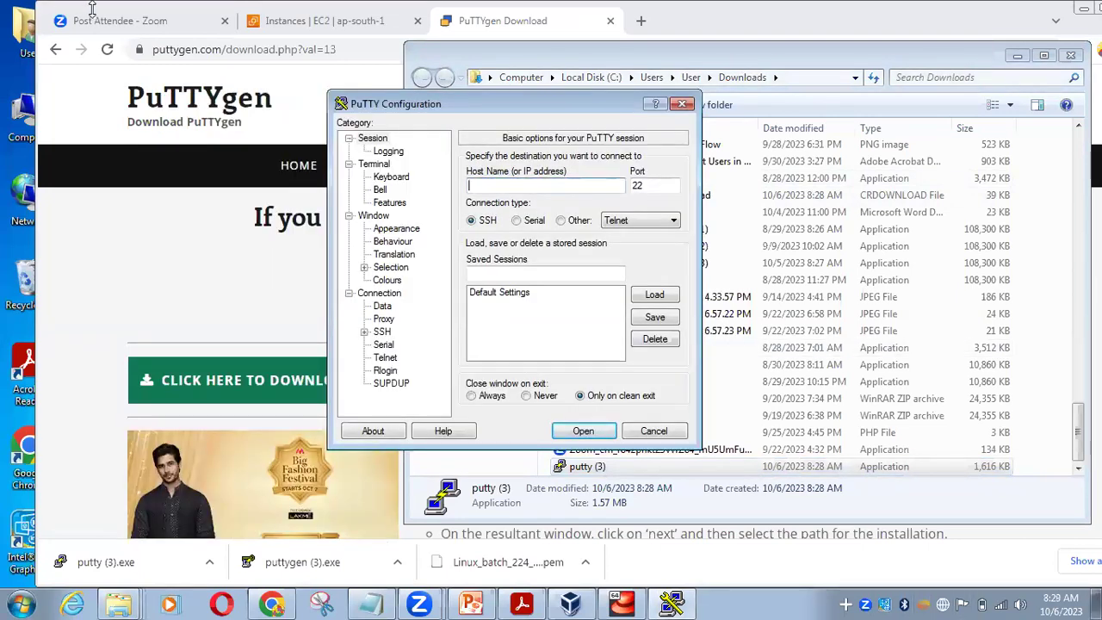
# Minimize the Downloads folder and bring the browser forward at a smaller size
pyautogui.click(1017, 58)
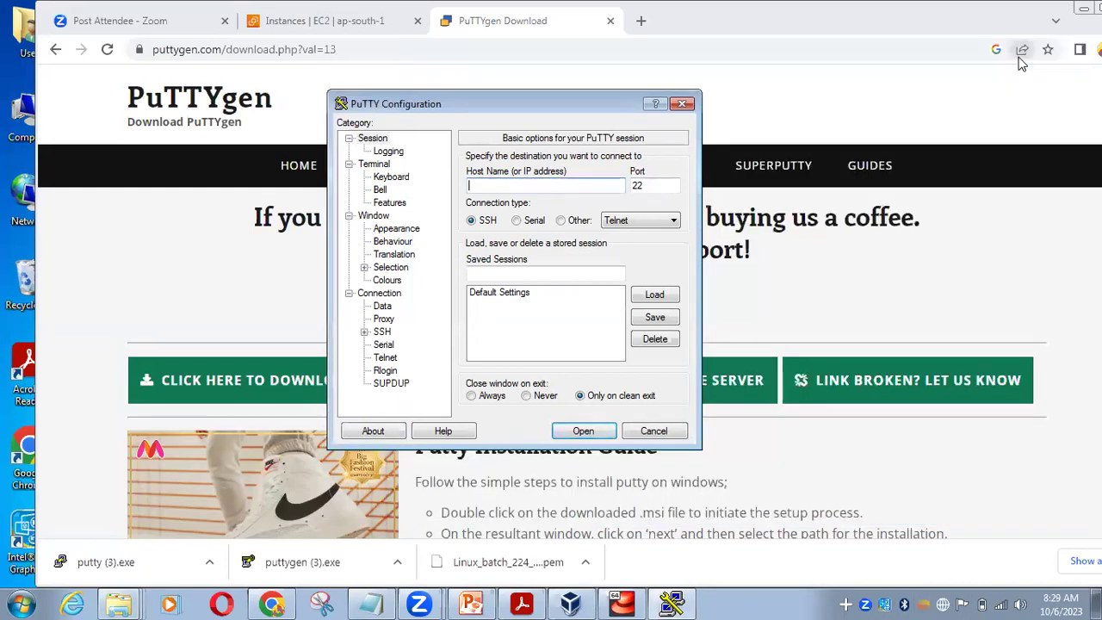
pyautogui.click(1035, 15)
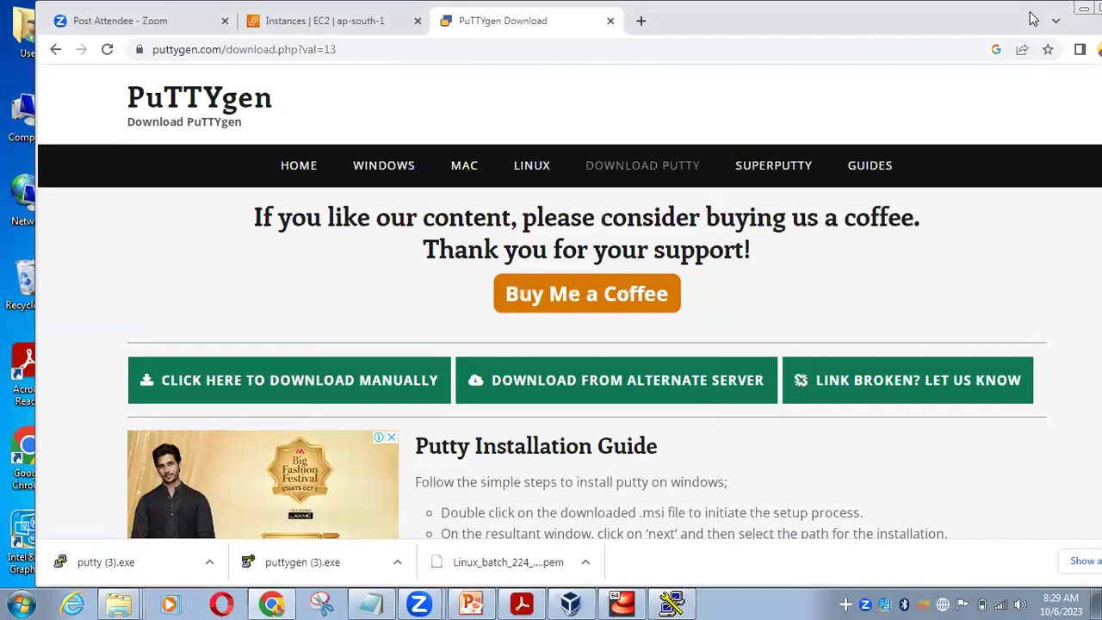
pyautogui.doubleClick(1035, 16)
# On the maximized EC2 Instances page, select Linux_batch_224 and copy public IPv4 43.204.112.76
pyautogui.click(258, 74)
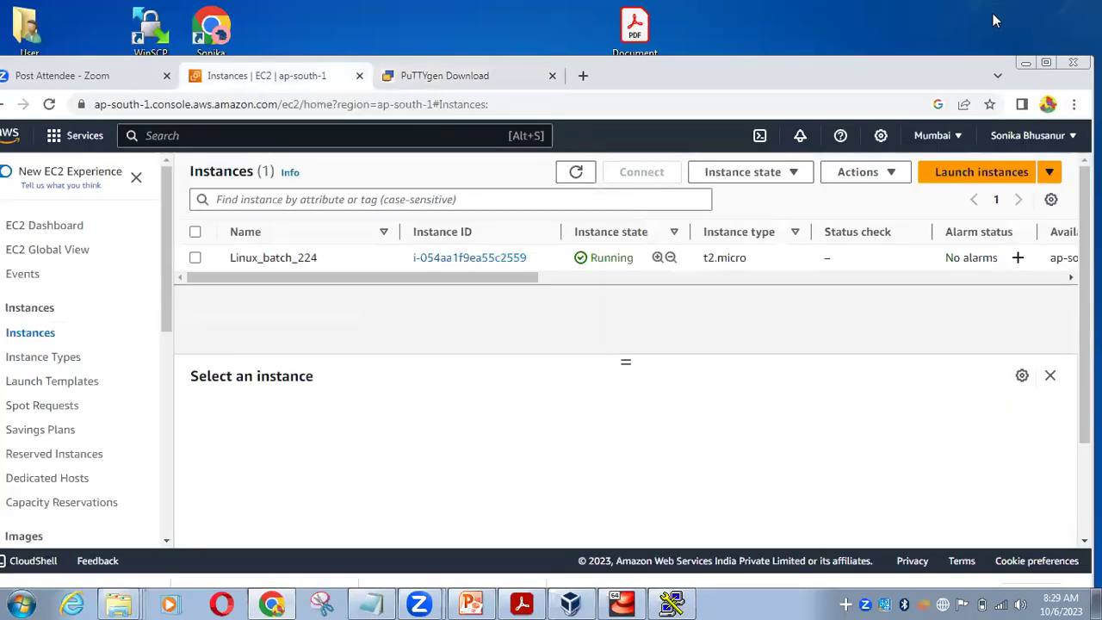
pyautogui.click(1046, 63)
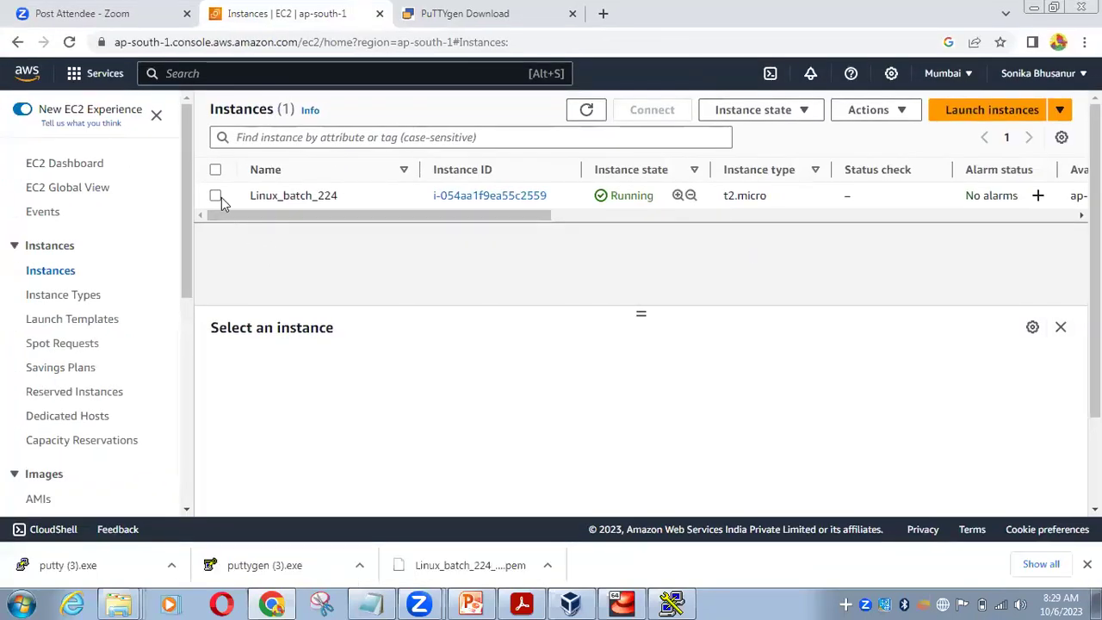
pyautogui.click(215, 197)
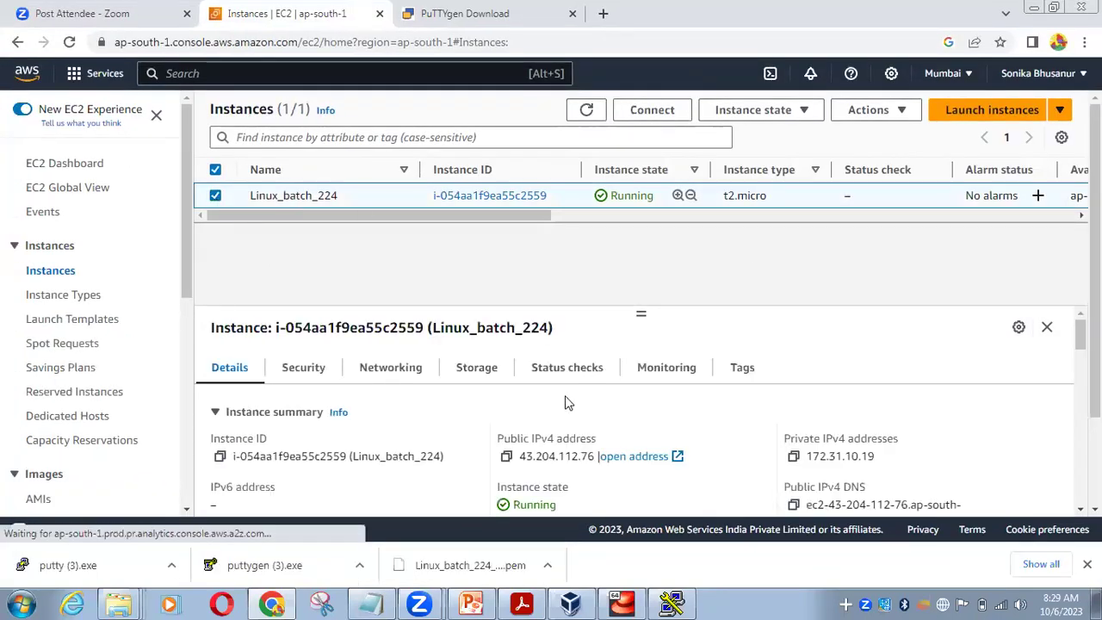
pyautogui.scroll(-1, 568, 365)
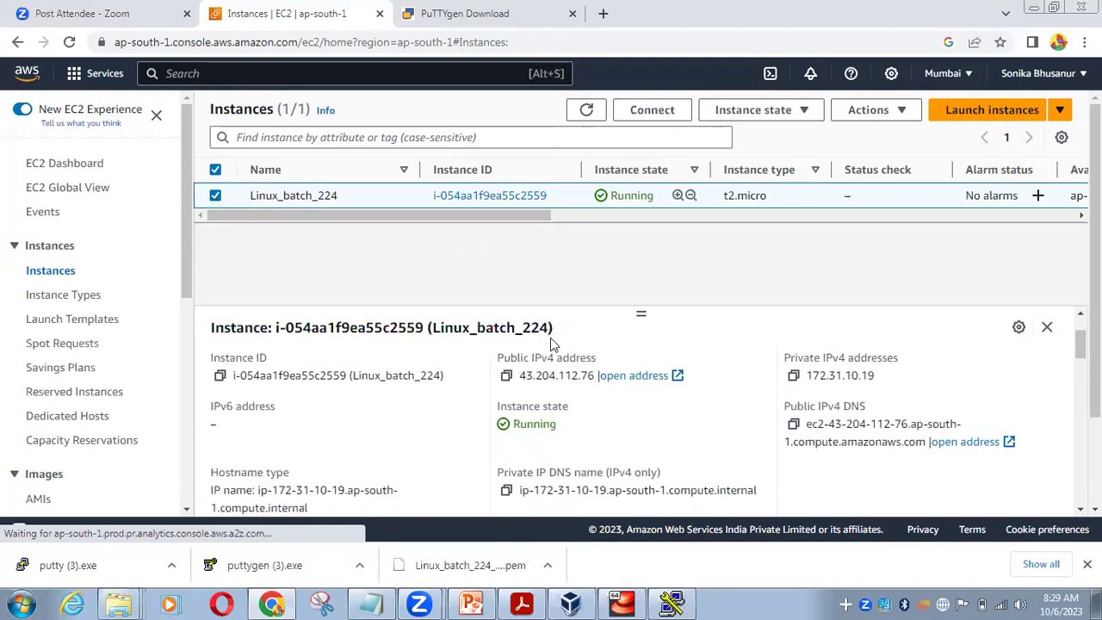
pyautogui.click(507, 377)
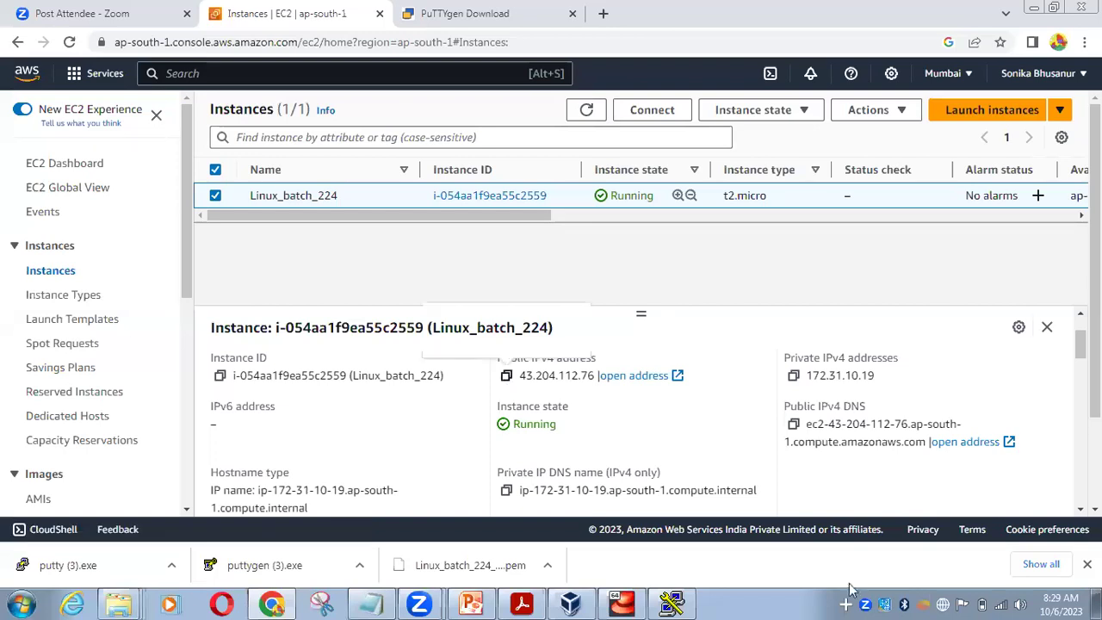
# Paste 43.204.112.76 into PuTTY's Host Name field
pyautogui.click(675, 602)
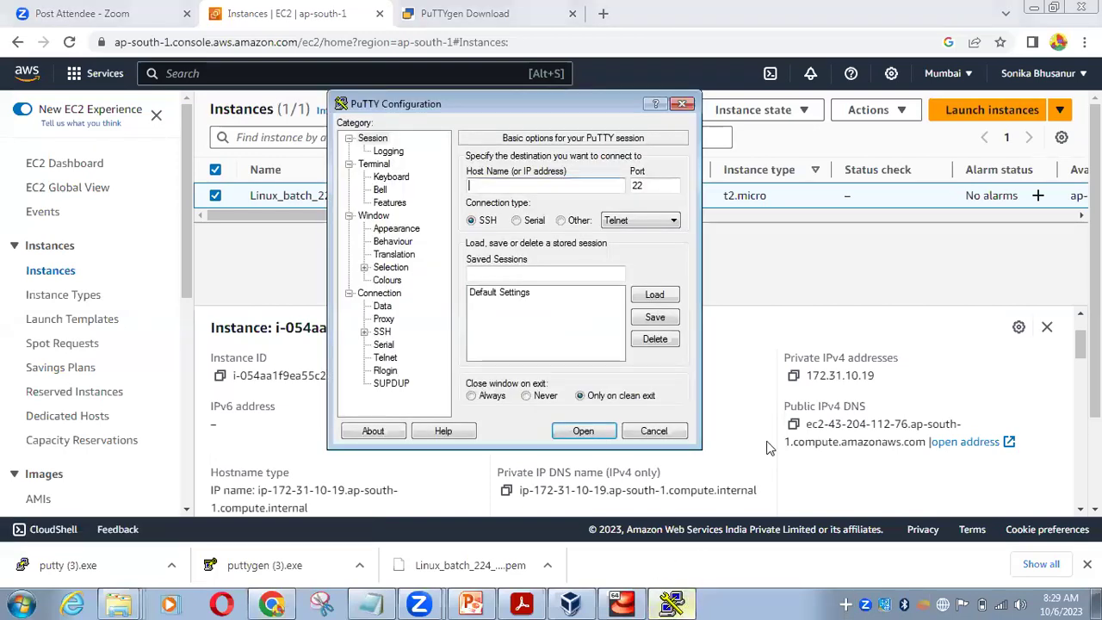
pyautogui.rightClick(514, 190)
pyautogui.click(551, 260)
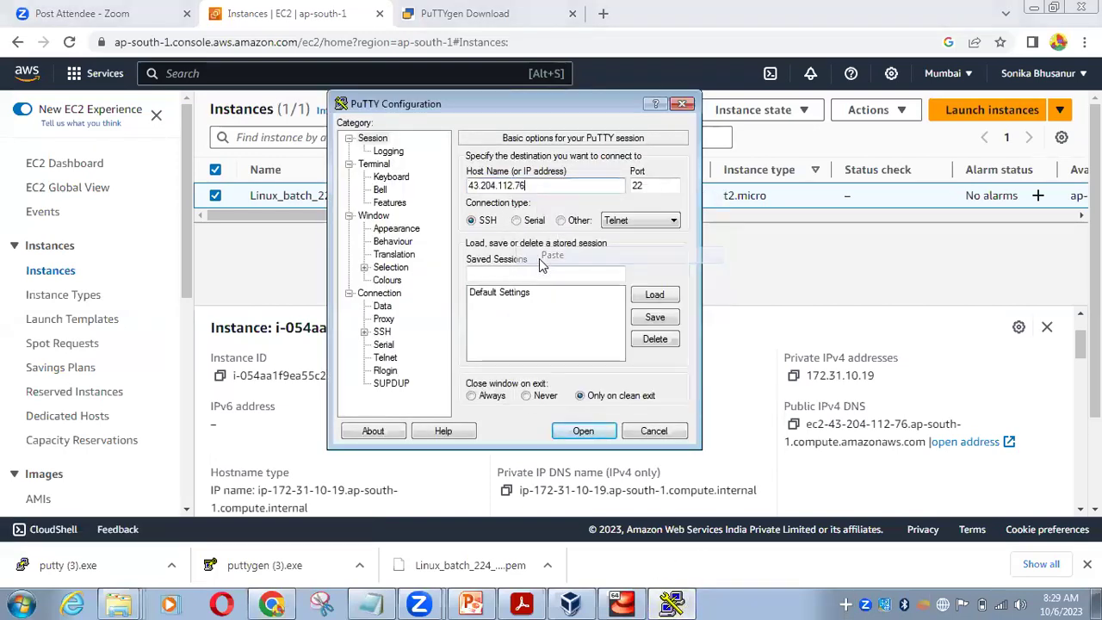
# Navigate the category tree to Connection > SSH > Auth > Credentials
pyautogui.click(364, 331)
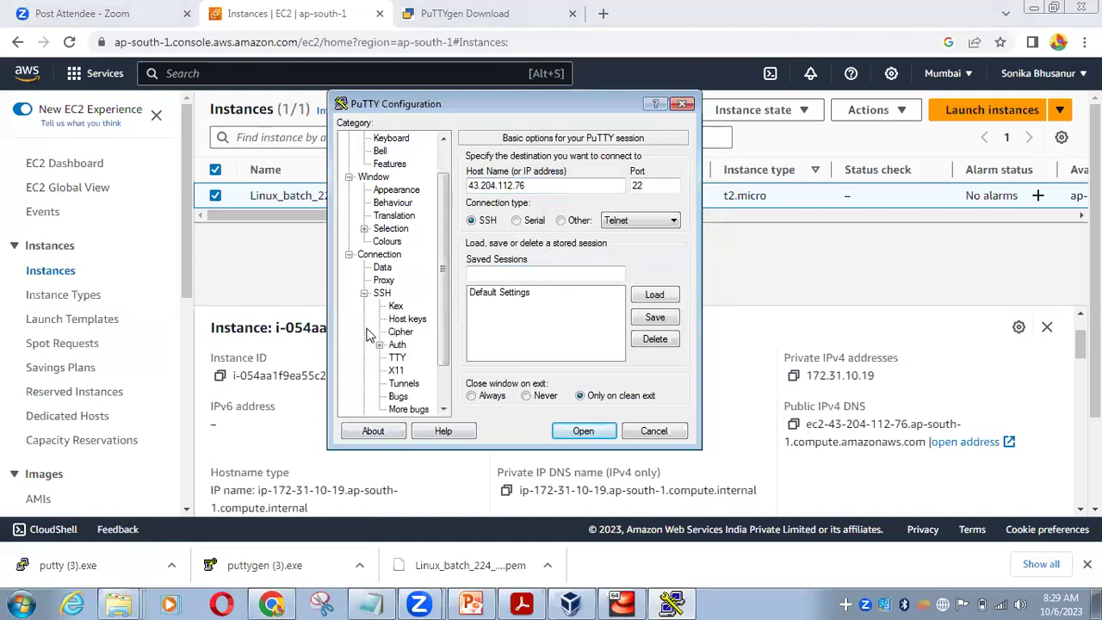
pyautogui.scroll(1, 443, 258)
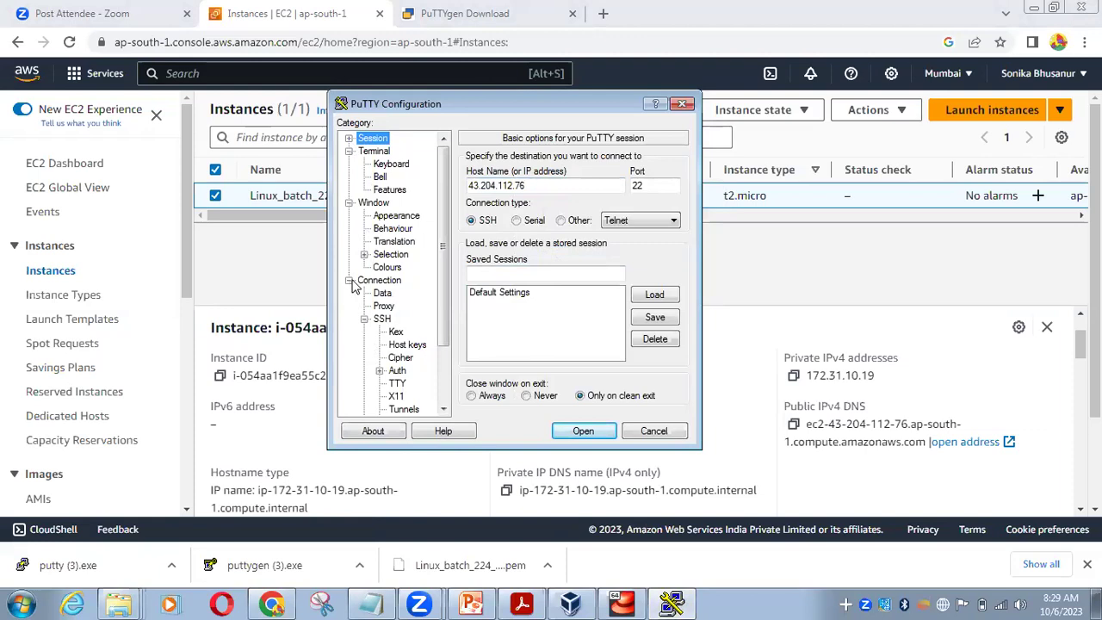
pyautogui.click(349, 281)
pyautogui.click(349, 281)
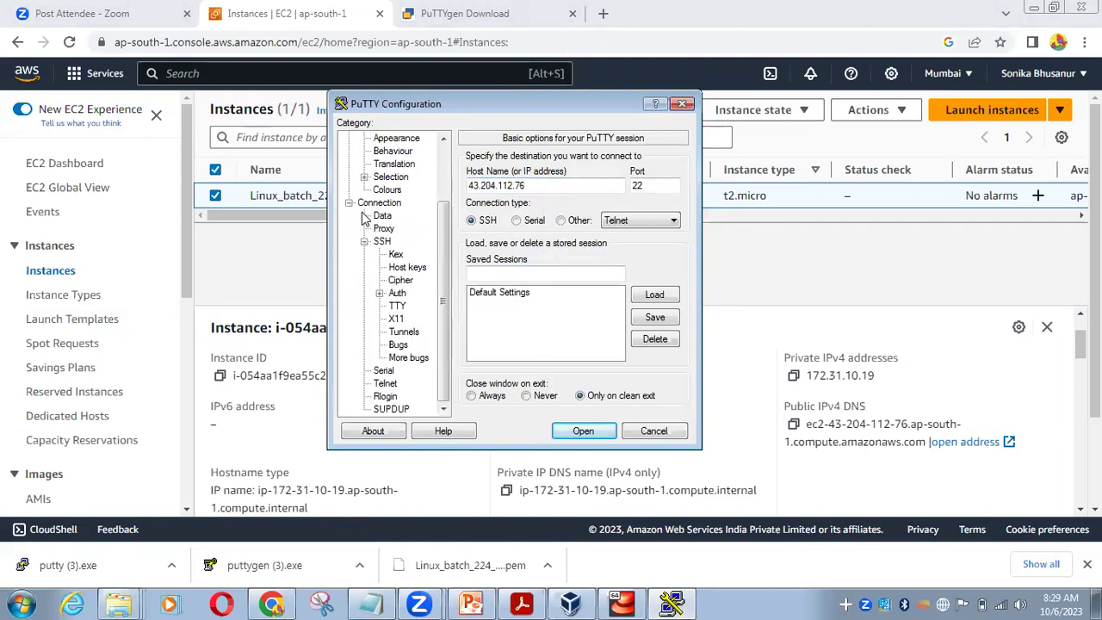
pyautogui.click(364, 242)
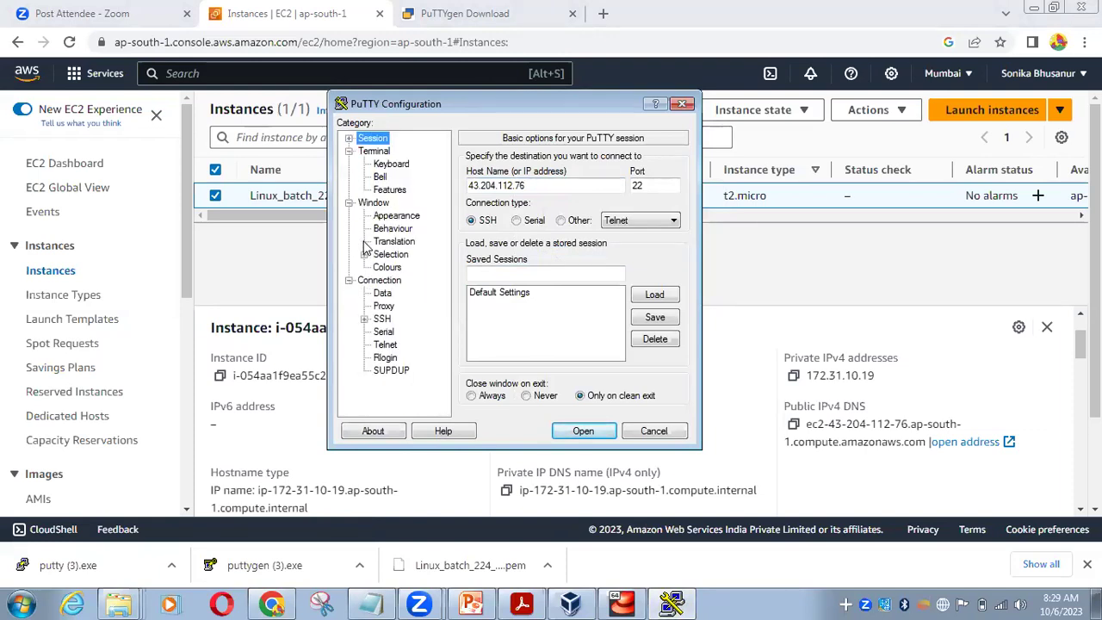
pyautogui.click(364, 318)
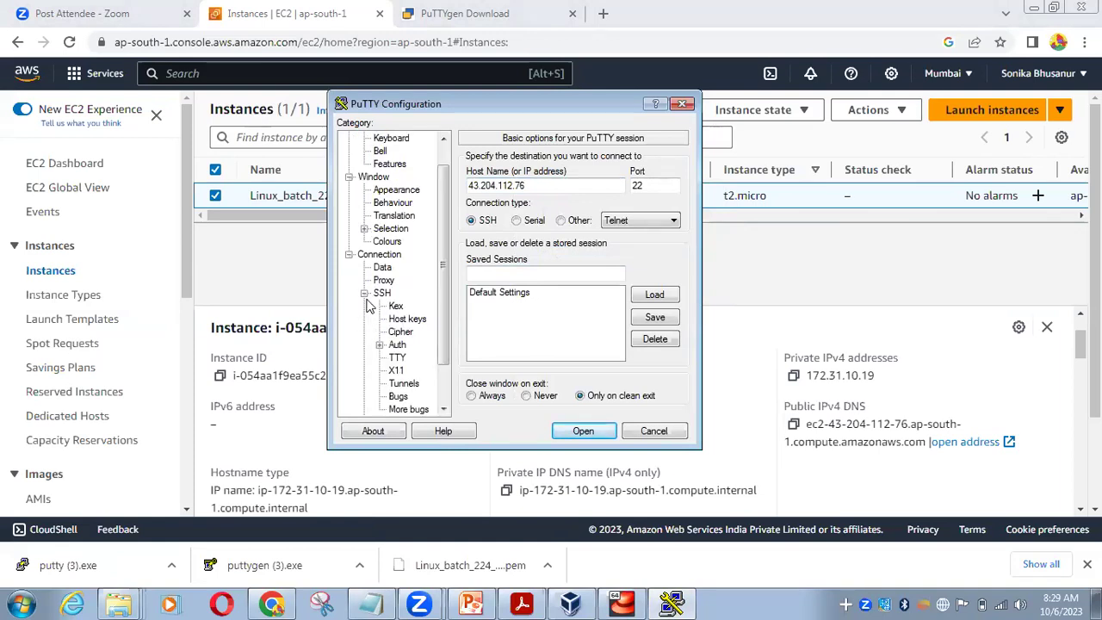
pyautogui.click(380, 345)
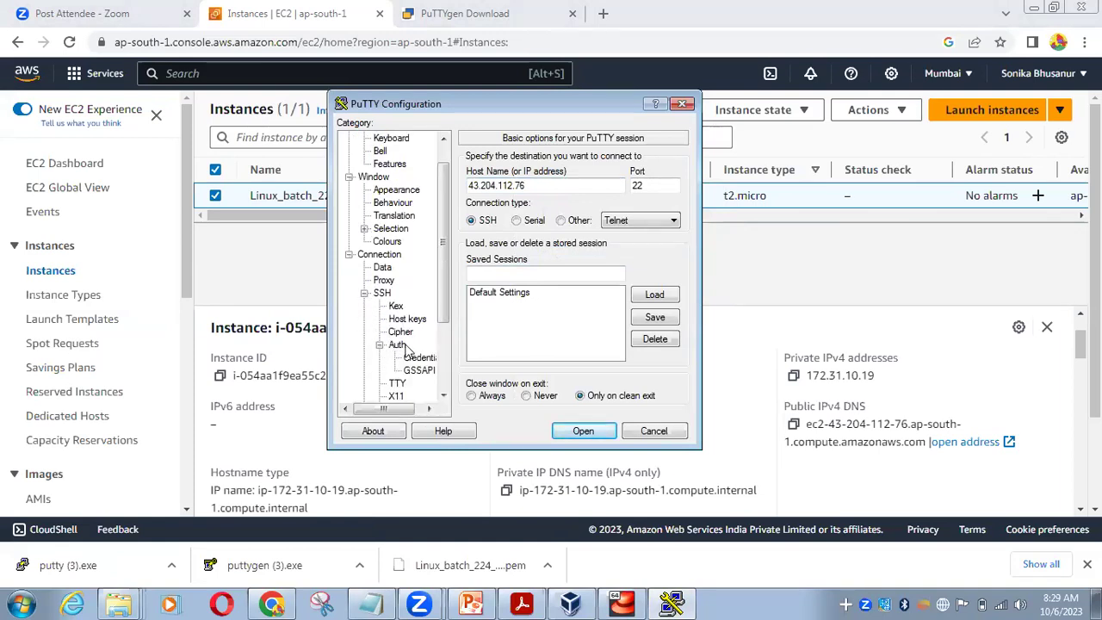
pyautogui.click(409, 359)
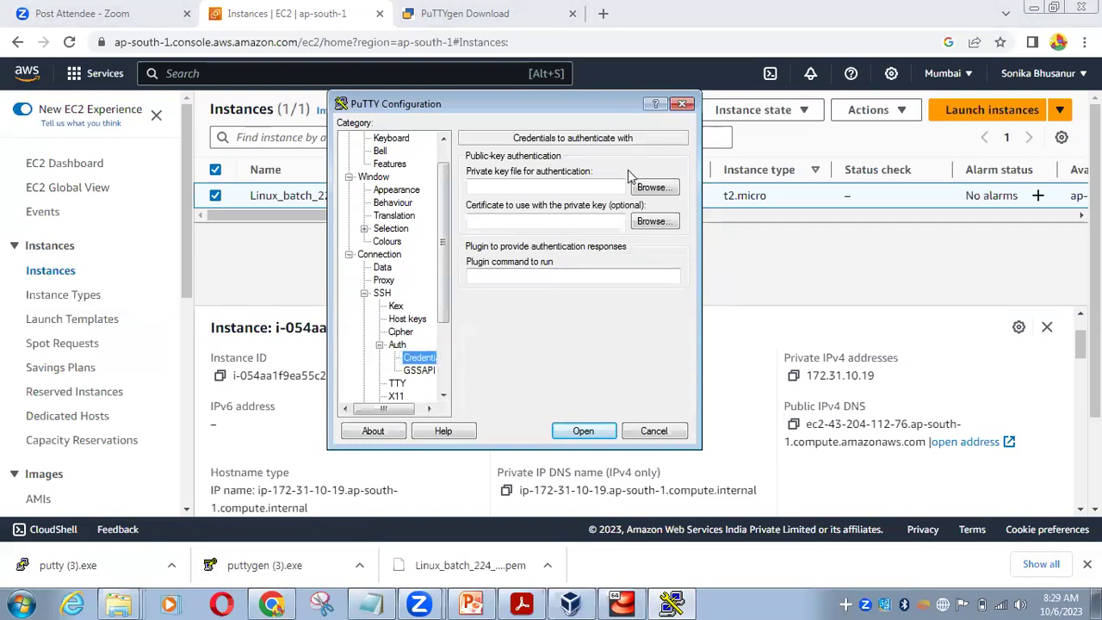
# Set Desktop\Linux batch 224\Linux_batch_224.ppk as the private key and open the connection
pyautogui.click(654, 189)
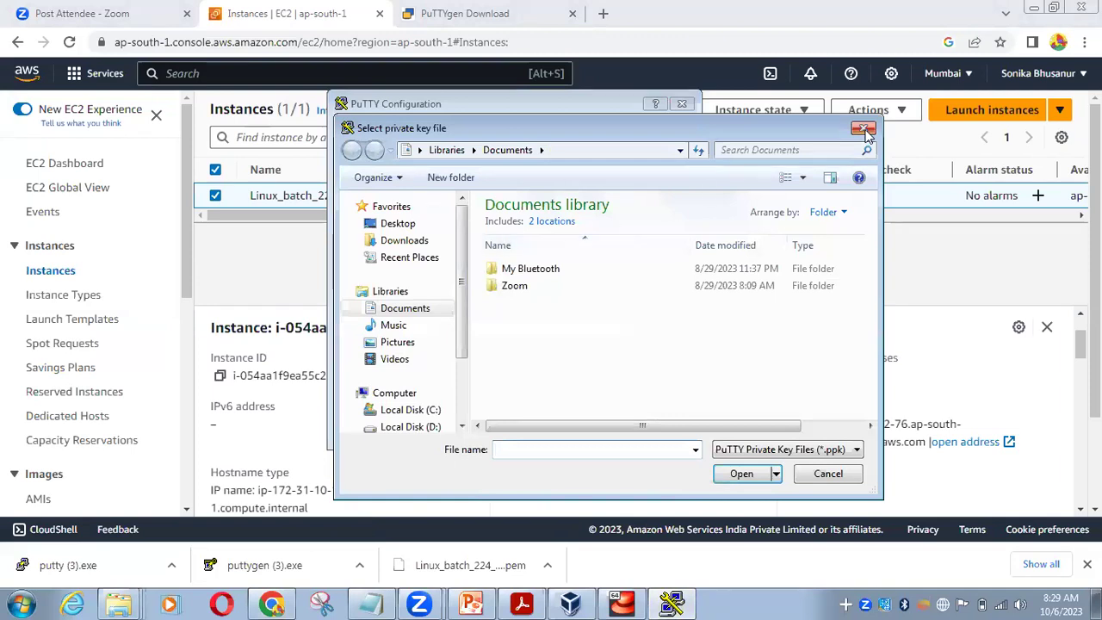
pyautogui.click(864, 131)
pyautogui.click(654, 188)
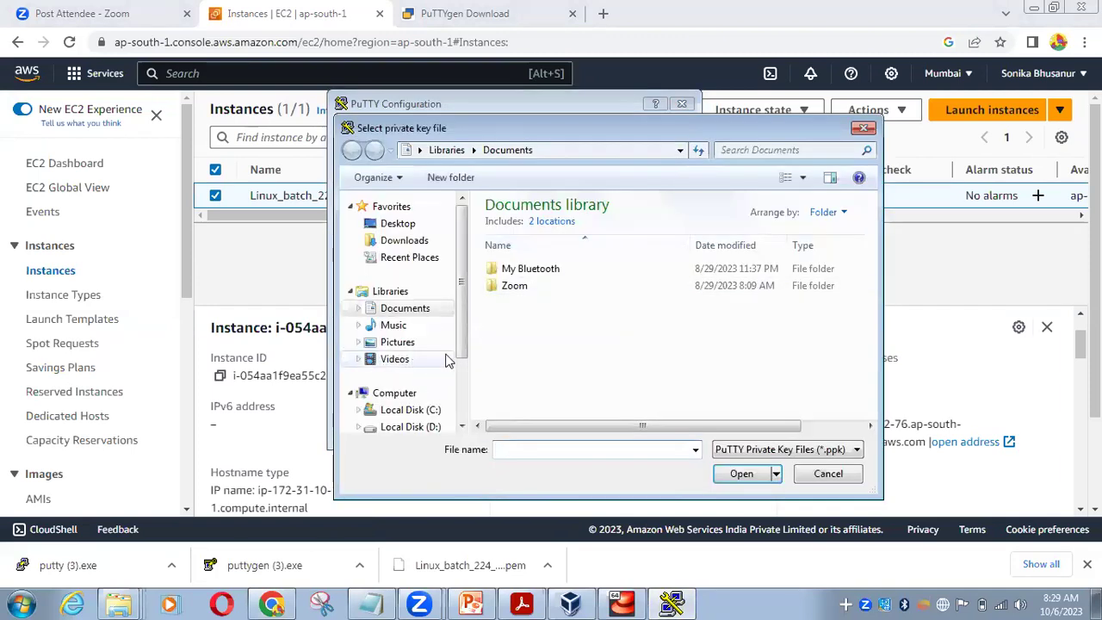
pyautogui.click(398, 223)
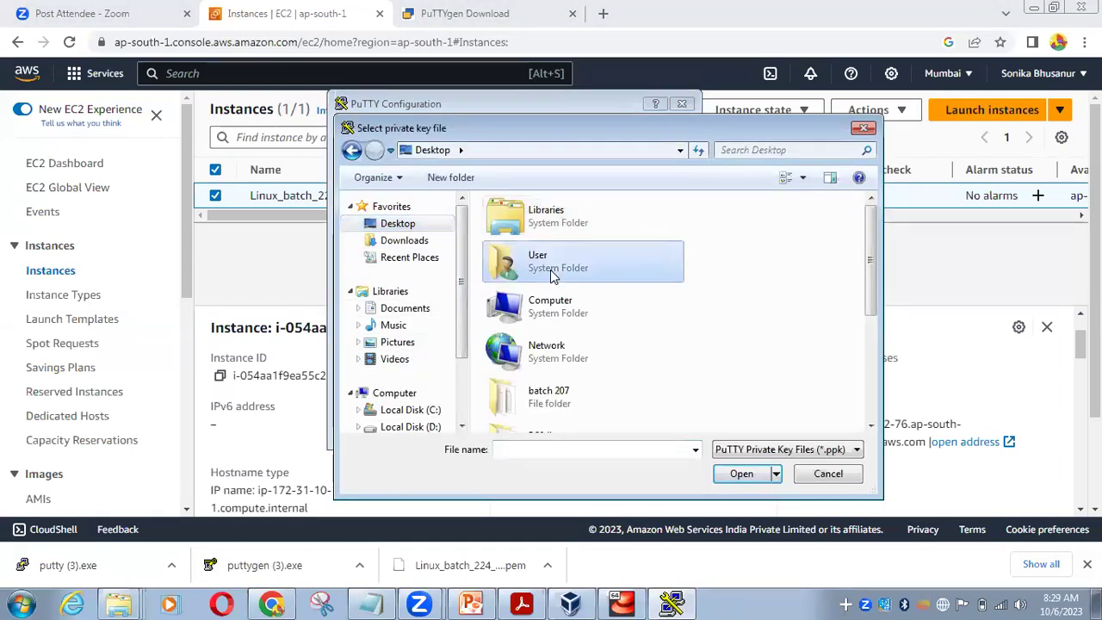
pyautogui.scroll(-3, 552, 273)
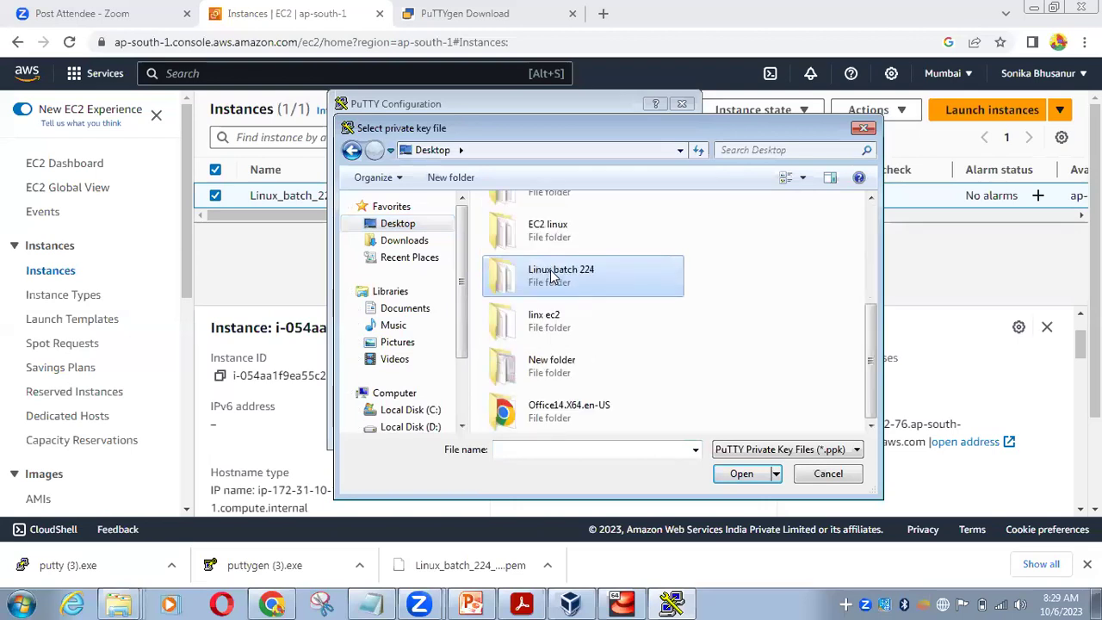
pyautogui.doubleClick(552, 273)
pyautogui.doubleClick(551, 224)
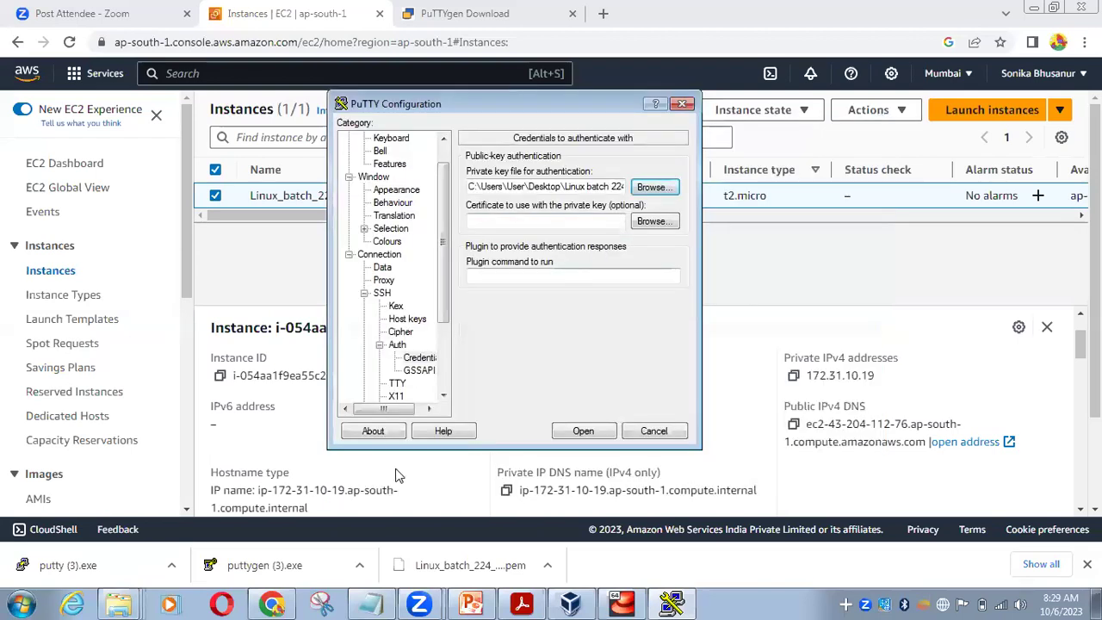
pyautogui.click(568, 430)
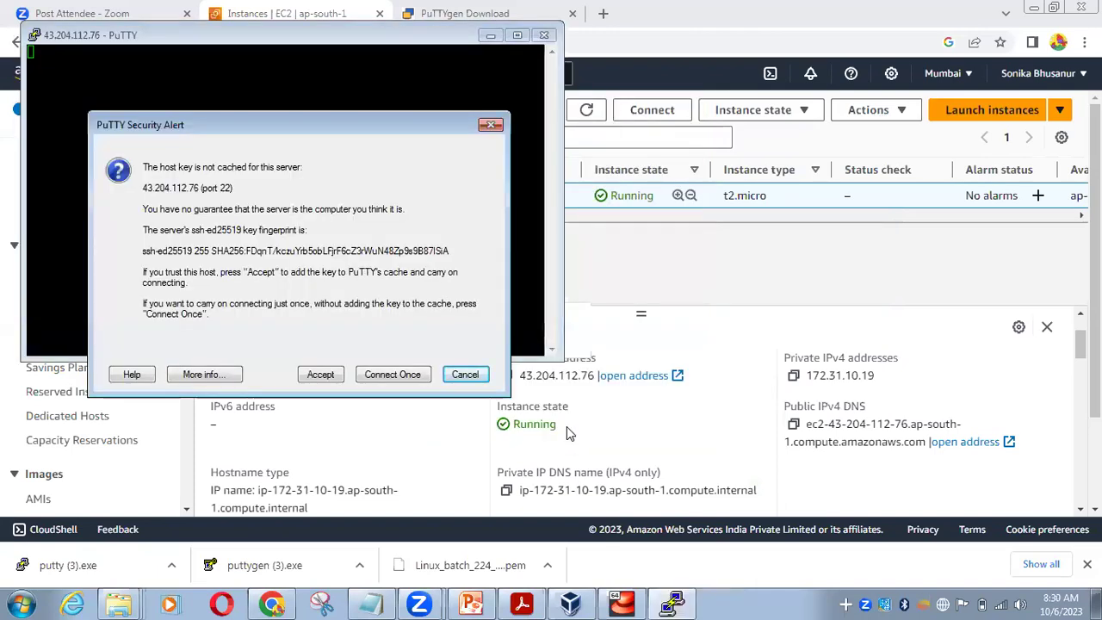
# Accept the host key, log in as ec2-user, and enlarge the terminal window
pyautogui.click(315, 376)
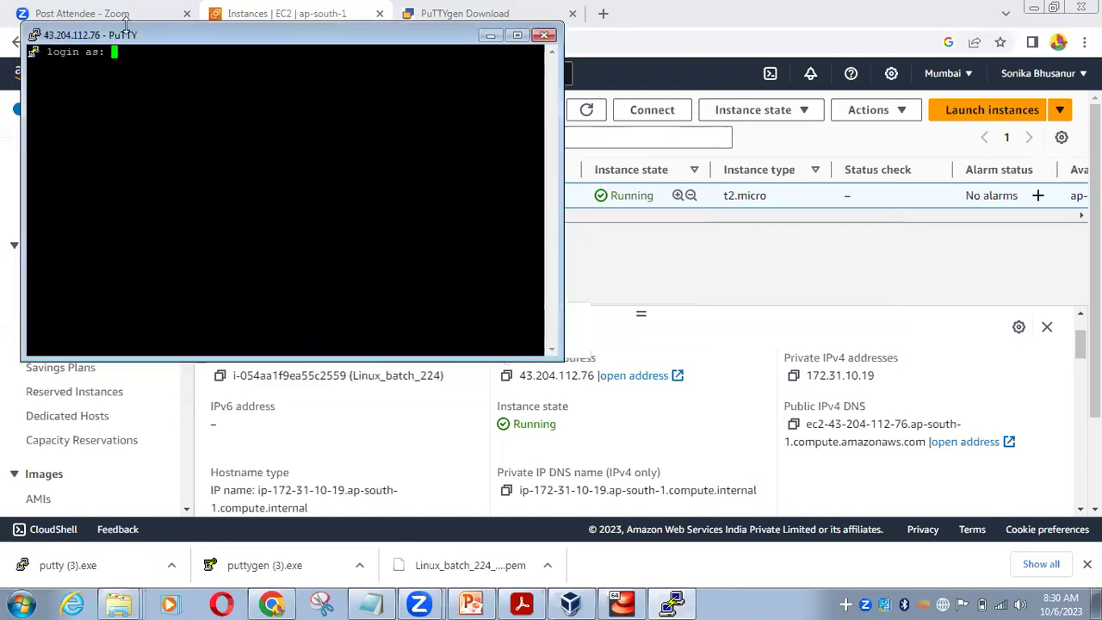
pyautogui.moveTo(386, 180); pyautogui.dragTo(386, 180)
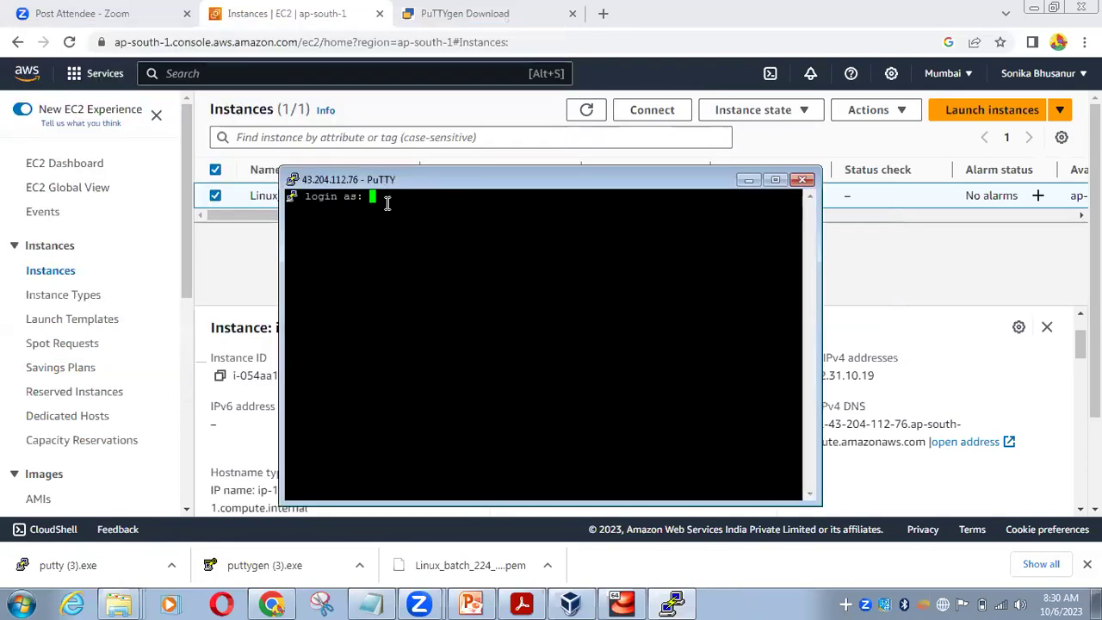
pyautogui.write('ec2-user')
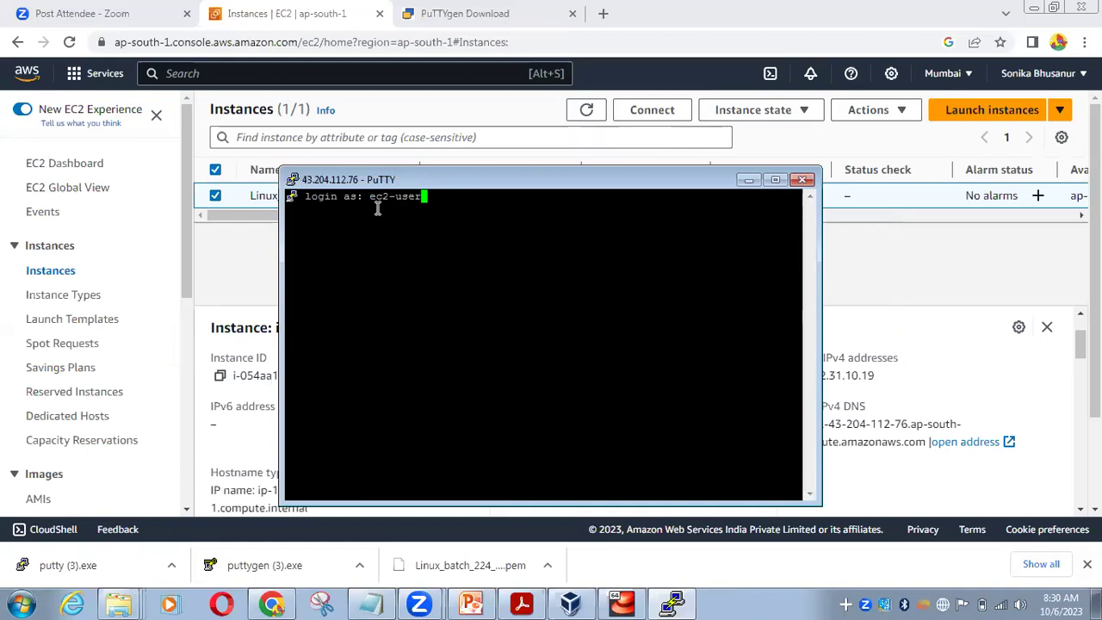
pyautogui.press('Return')
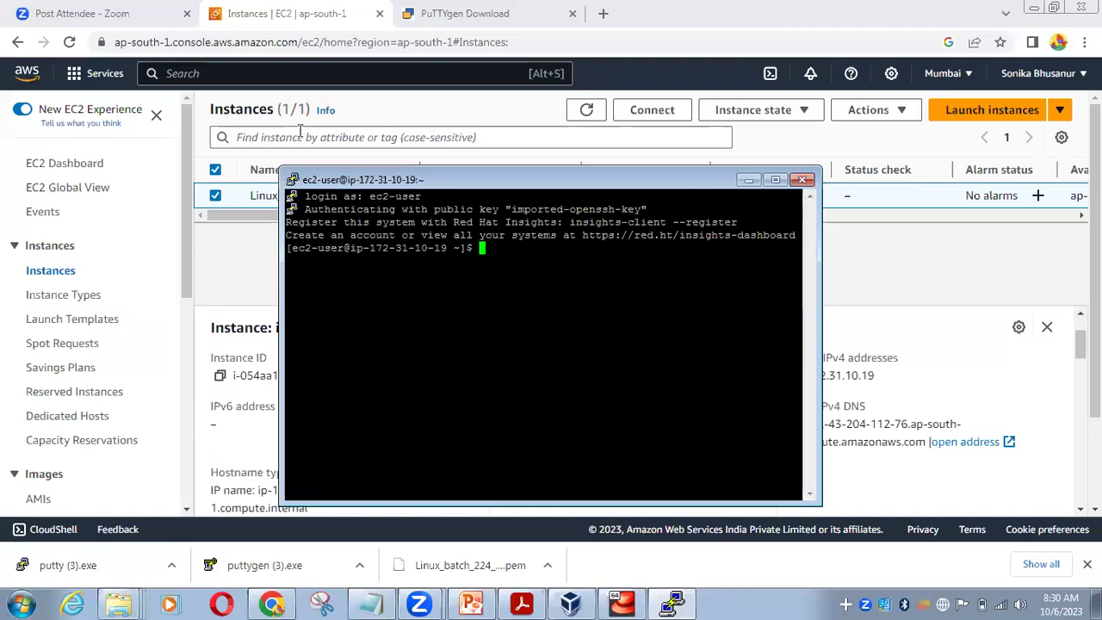
pyautogui.moveTo(491, 170); pyautogui.dragTo(492, 118)
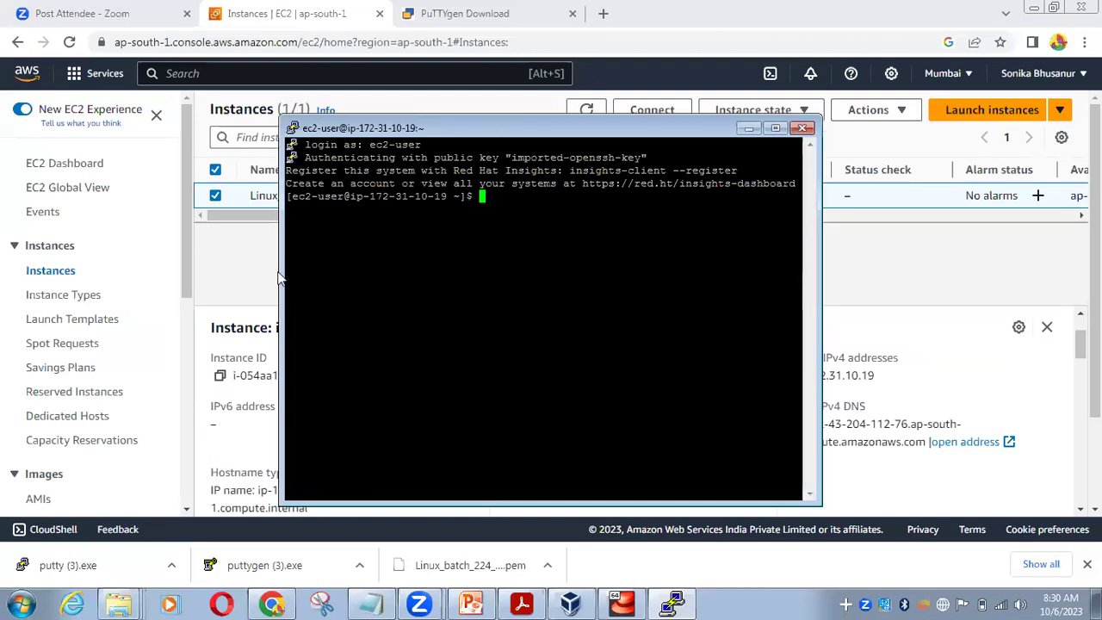
pyautogui.moveTo(283, 274); pyautogui.dragTo(87, 275)
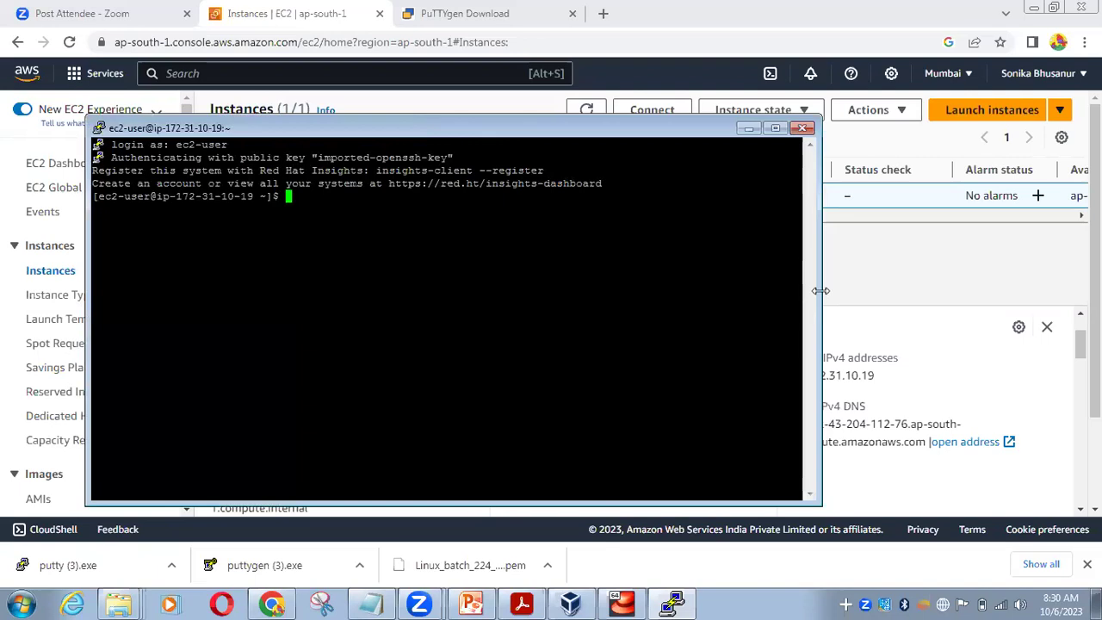
pyautogui.moveTo(821, 291); pyautogui.dragTo(1059, 292)
# Create file1, file2, dir1 and dir2 with touch and mkdir, then list them with ls -l
pyautogui.write('touch file1 file2')
pyautogui.press('Return')
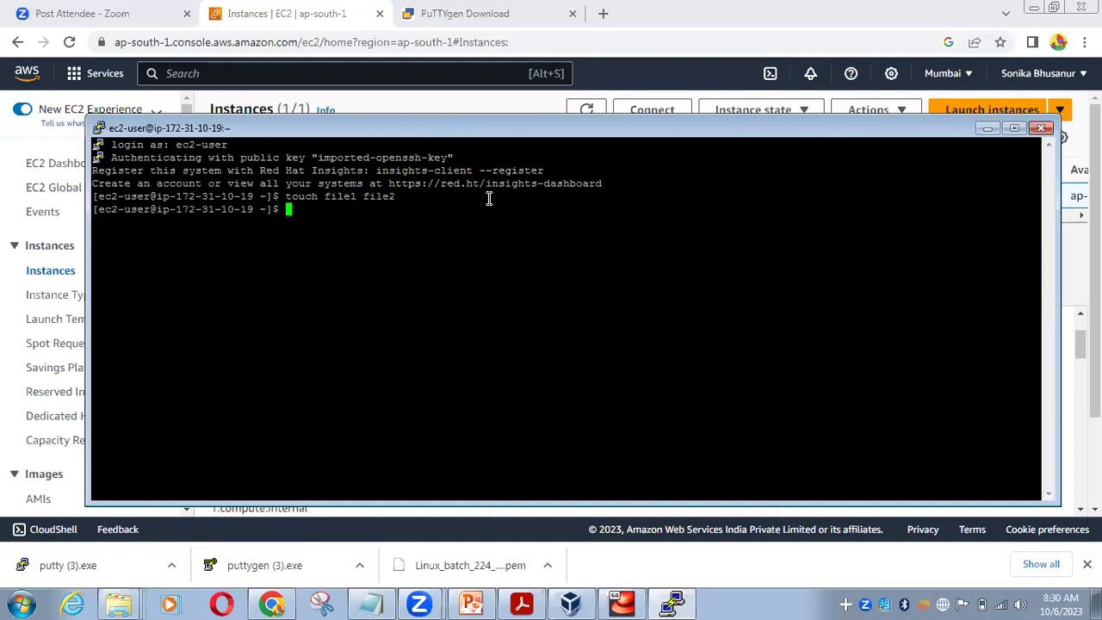
pyautogui.write('mkdir dir1 dir2')
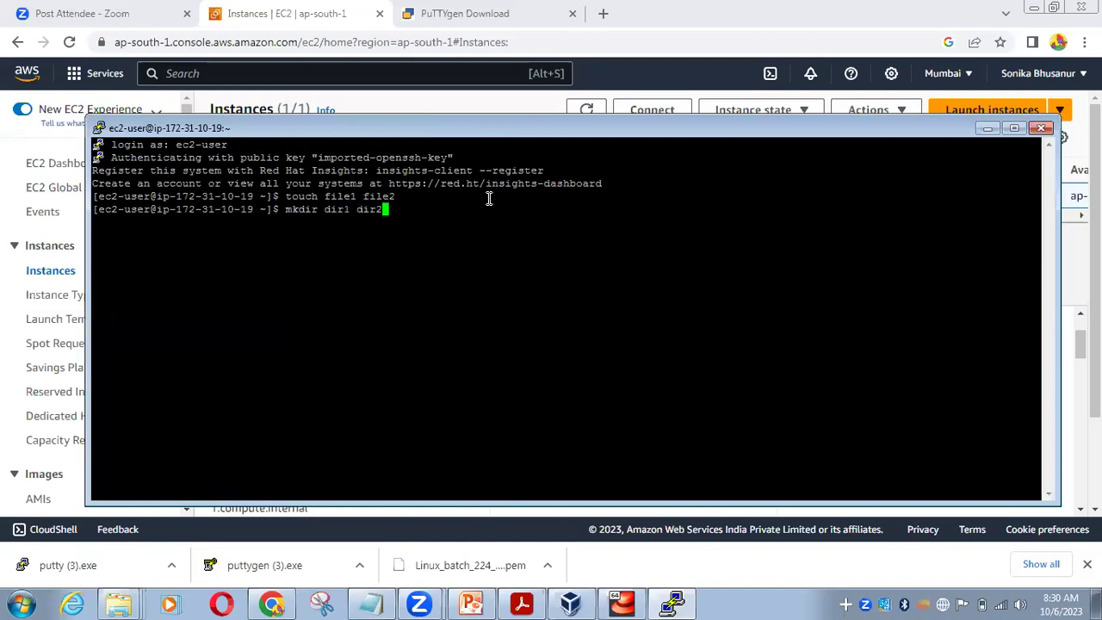
pyautogui.press('Return')
pyautogui.write('ls -l')
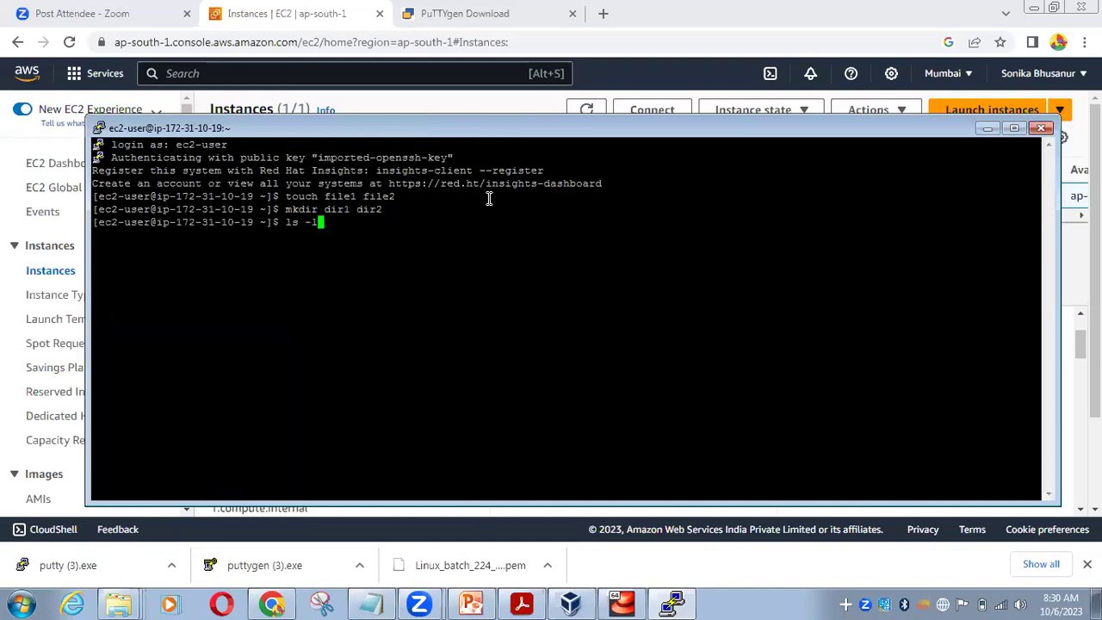
pyautogui.press('Return')
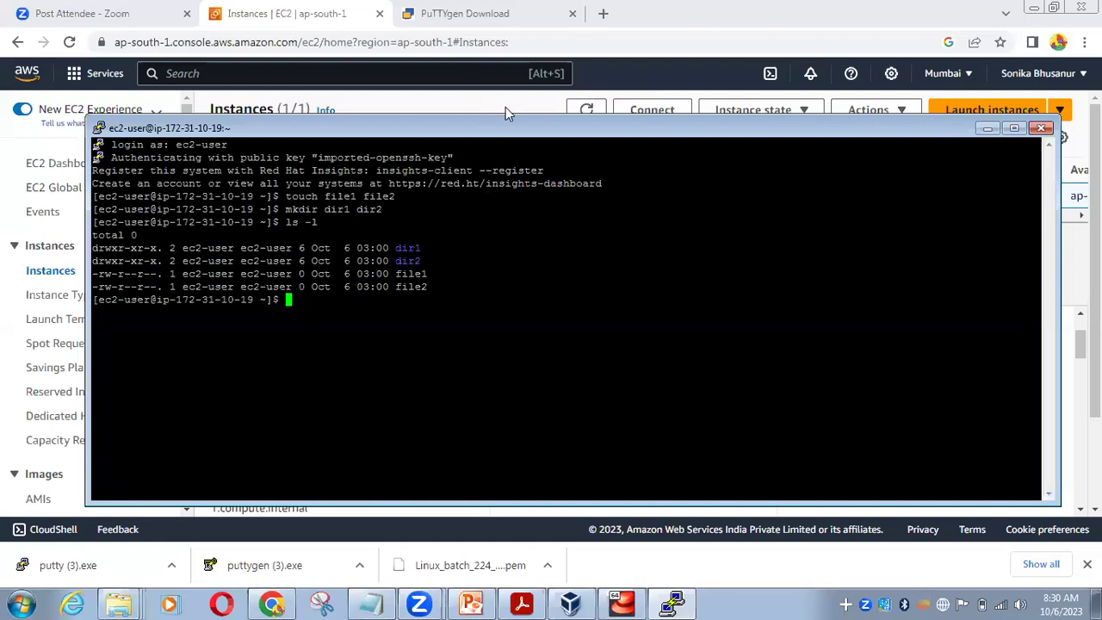
# Run pwd and whoami to confirm /home/ec2-user and the ec2-user login
pyautogui.moveTo(507, 118); pyautogui.dragTo(508, 91)
pyautogui.write('pwd')
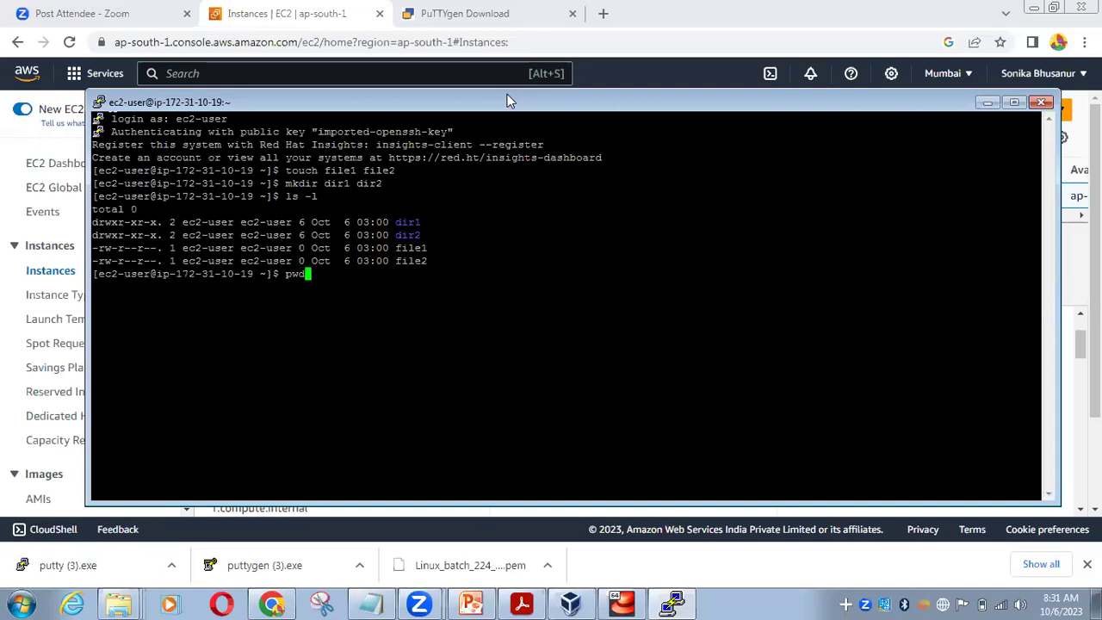
pyautogui.press('Return')
pyautogui.write('whoami')
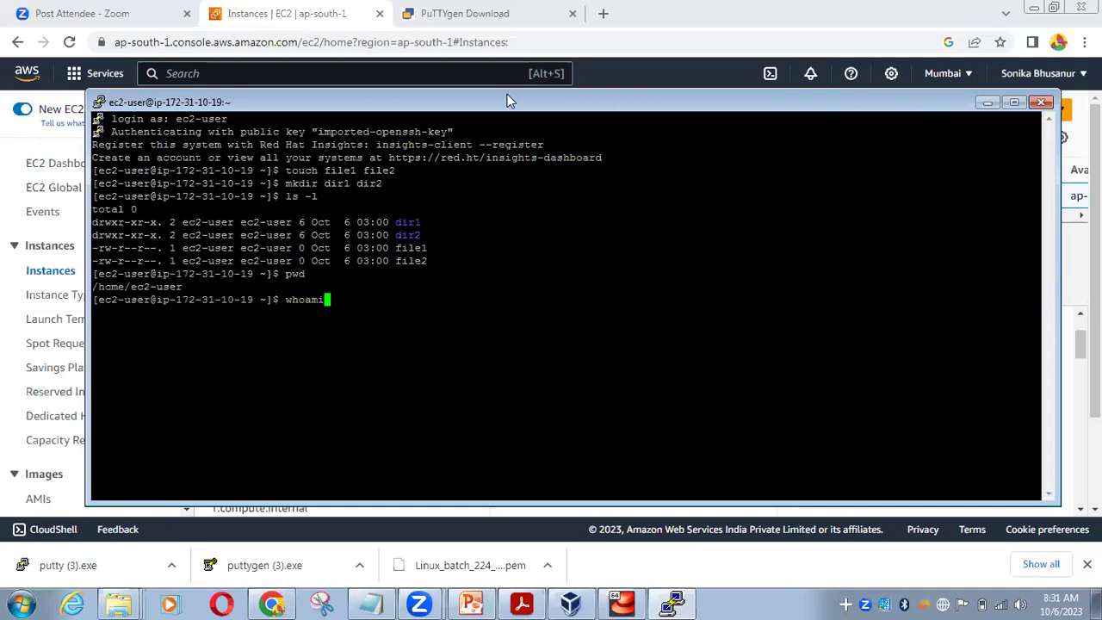
pyautogui.press('Return')
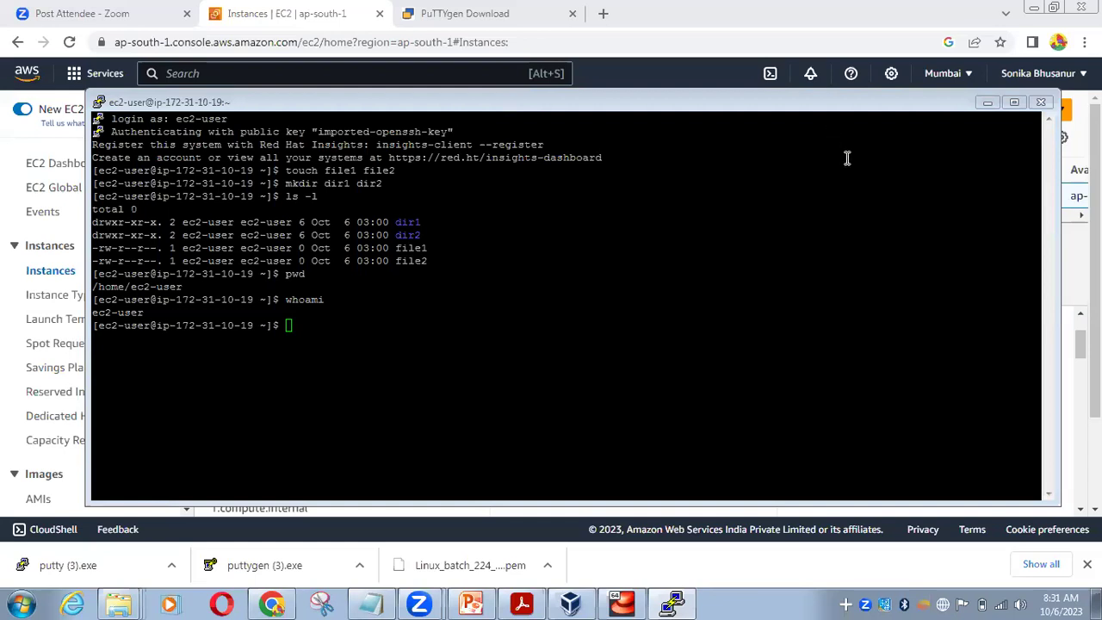
pyautogui.click(594, 249)
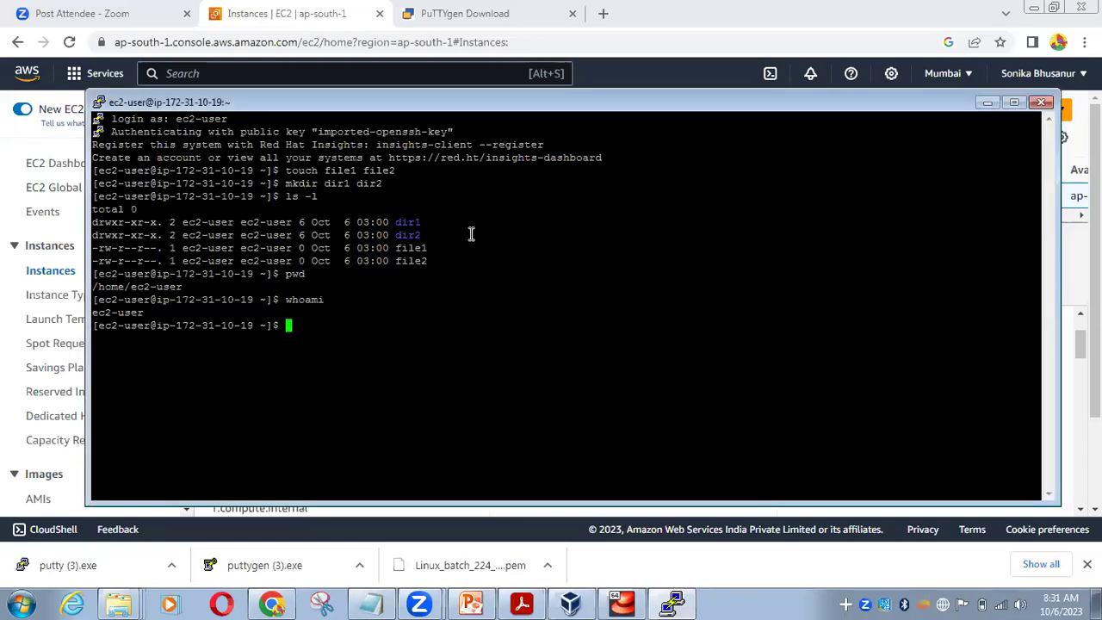
pyautogui.moveTo(916, 95); pyautogui.dragTo(918, 68)
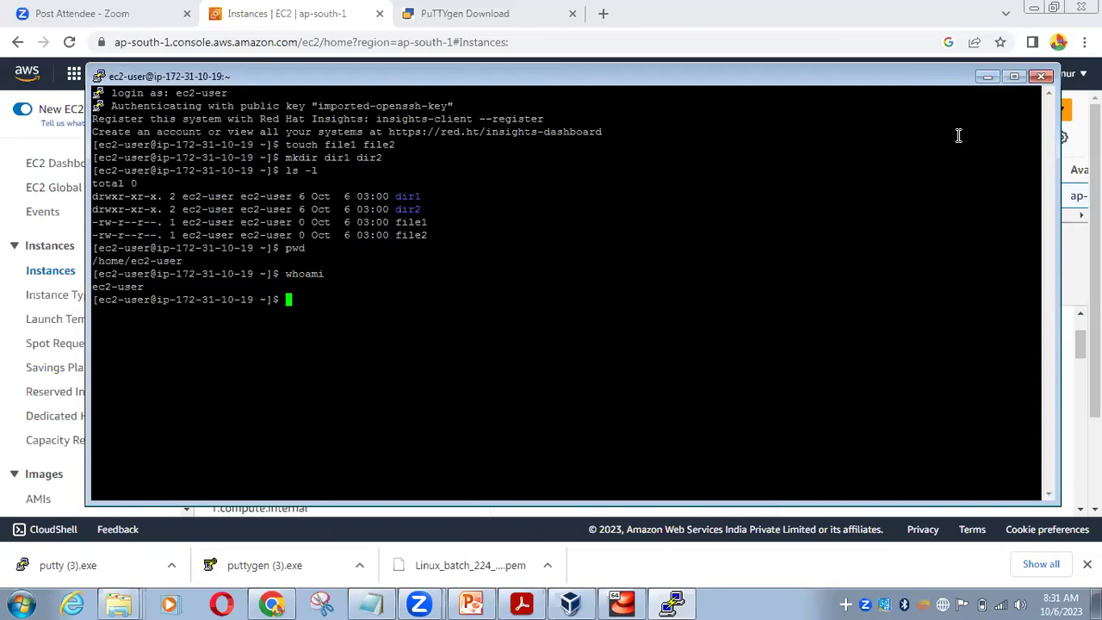
# Close the PuTTY SSH session and confirm
pyautogui.click(1044, 79)
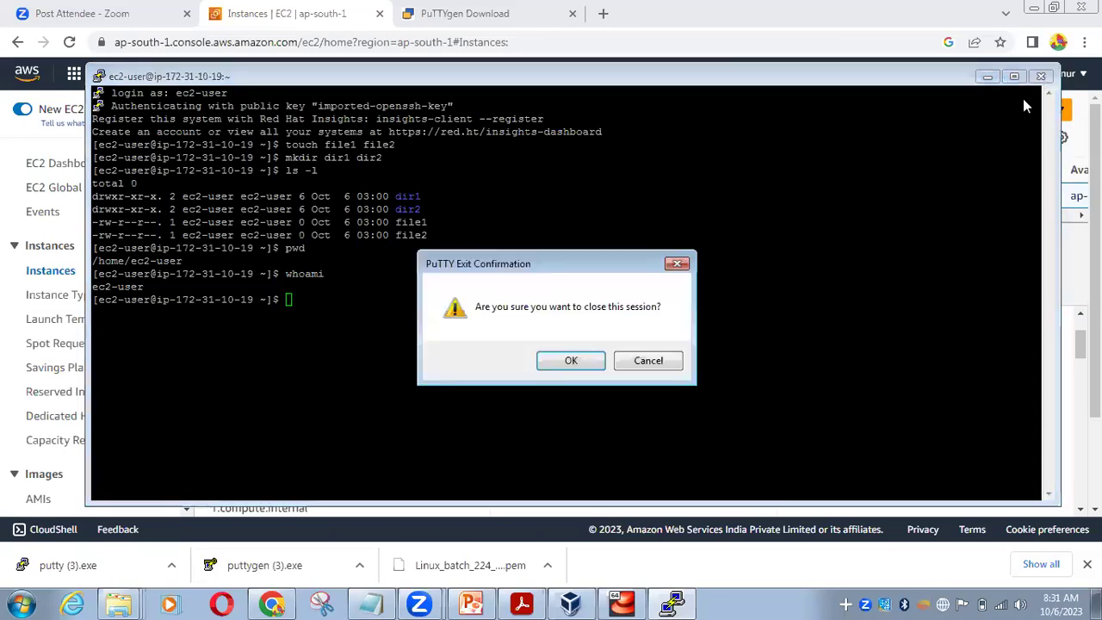
pyautogui.click(547, 370)
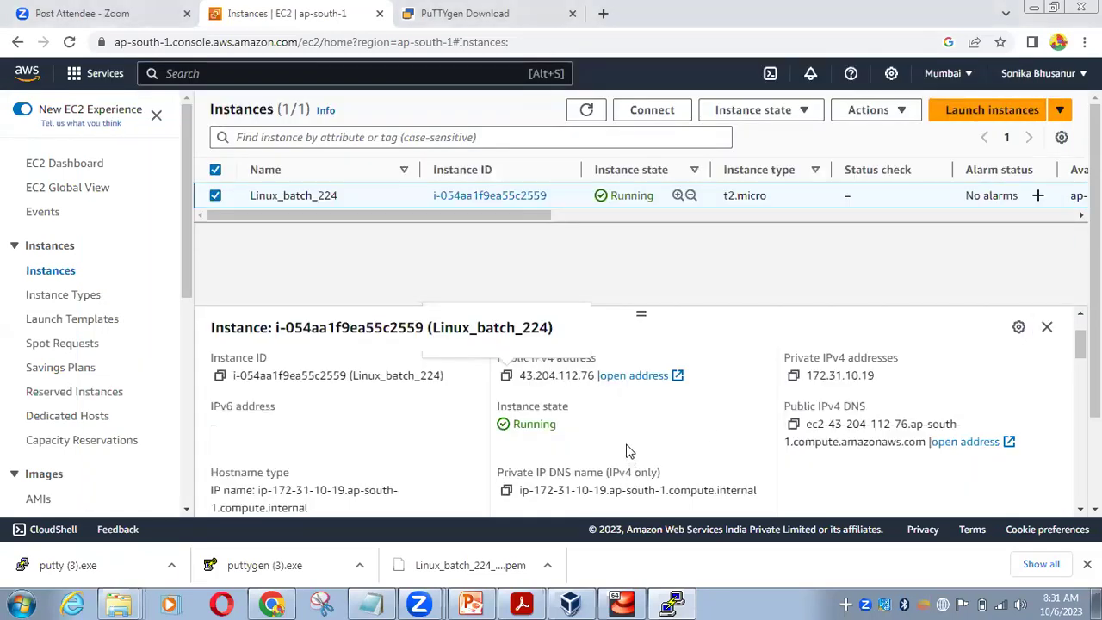
pyautogui.scroll(1, 626, 445)
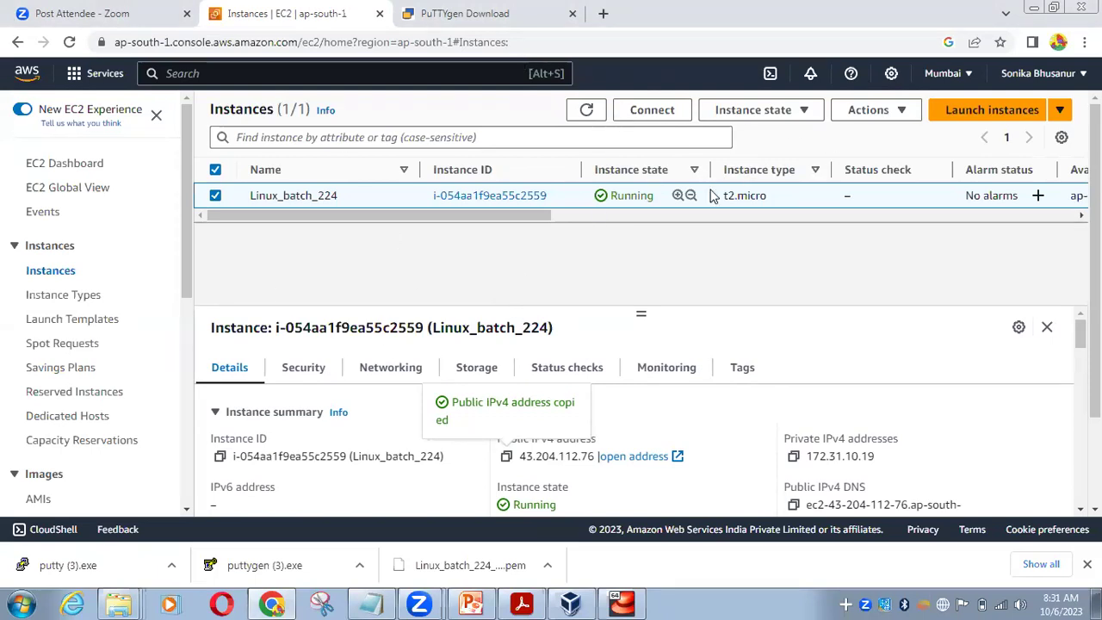
# Select the Linux_batch_224 row and open the Instance state dropdown
pyautogui.click(215, 196)
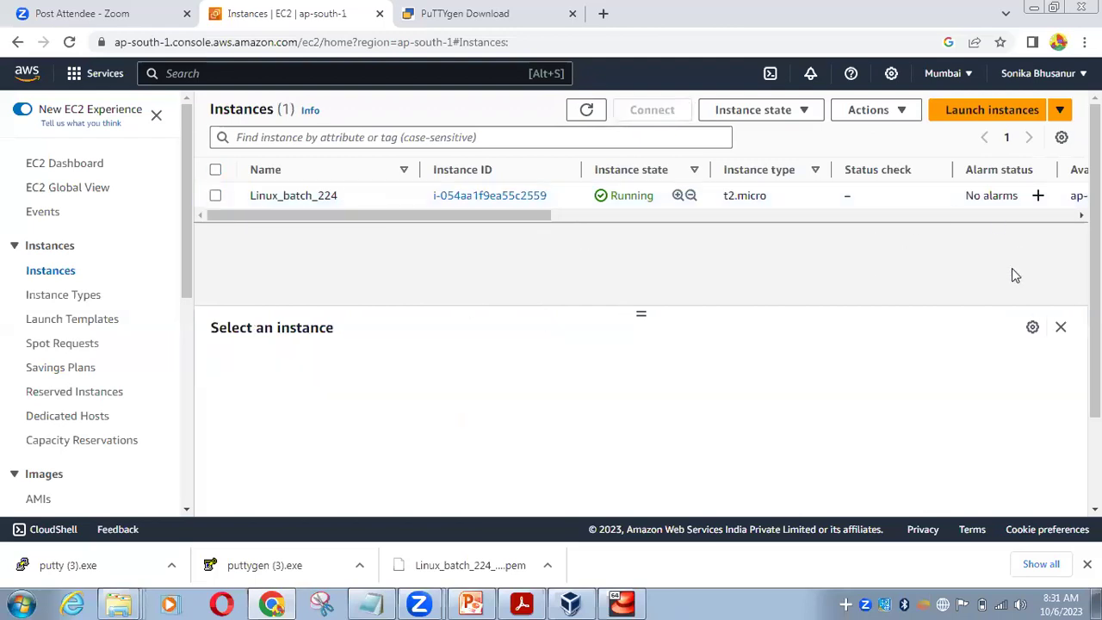
pyautogui.click(215, 196)
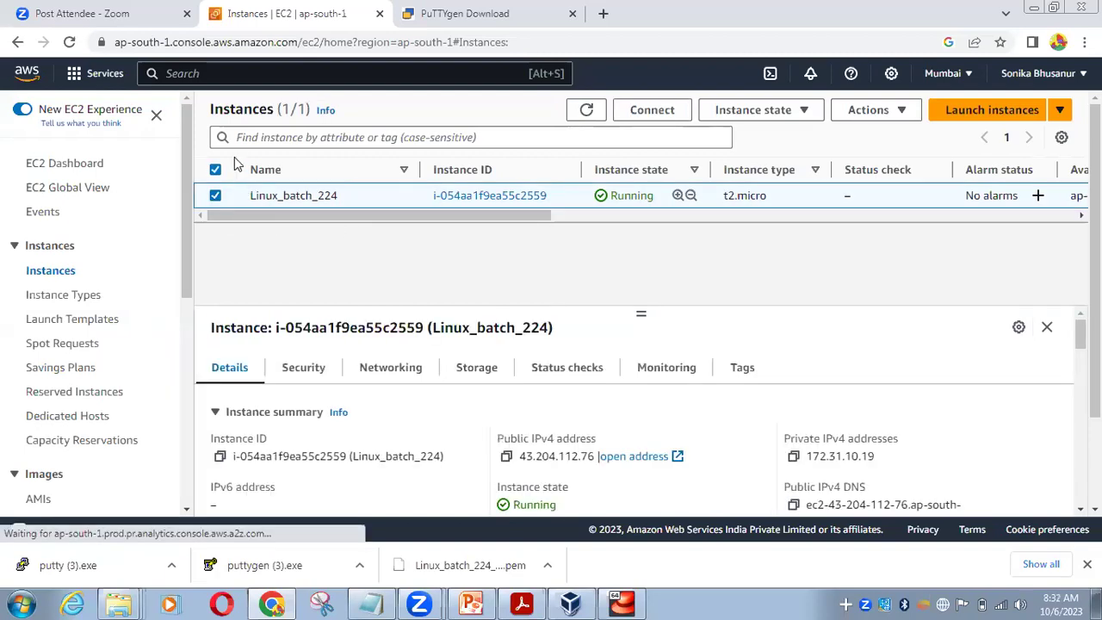
pyautogui.click(810, 114)
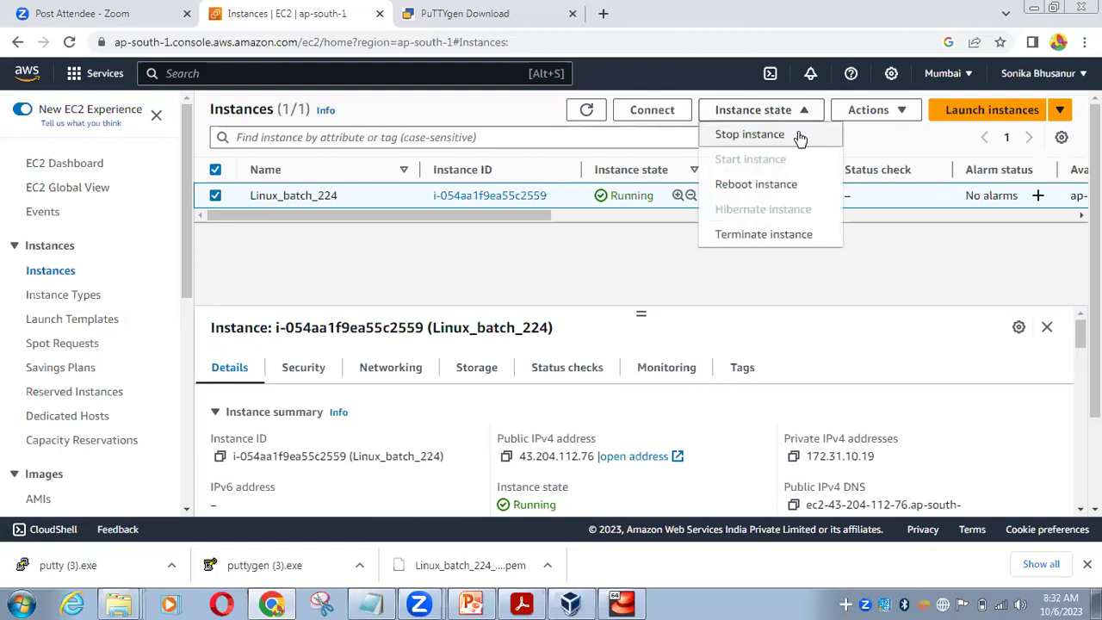
# Stop Linux_batch_224, confirm in the dialog, and dismiss the success banner
pyautogui.click(800, 135)
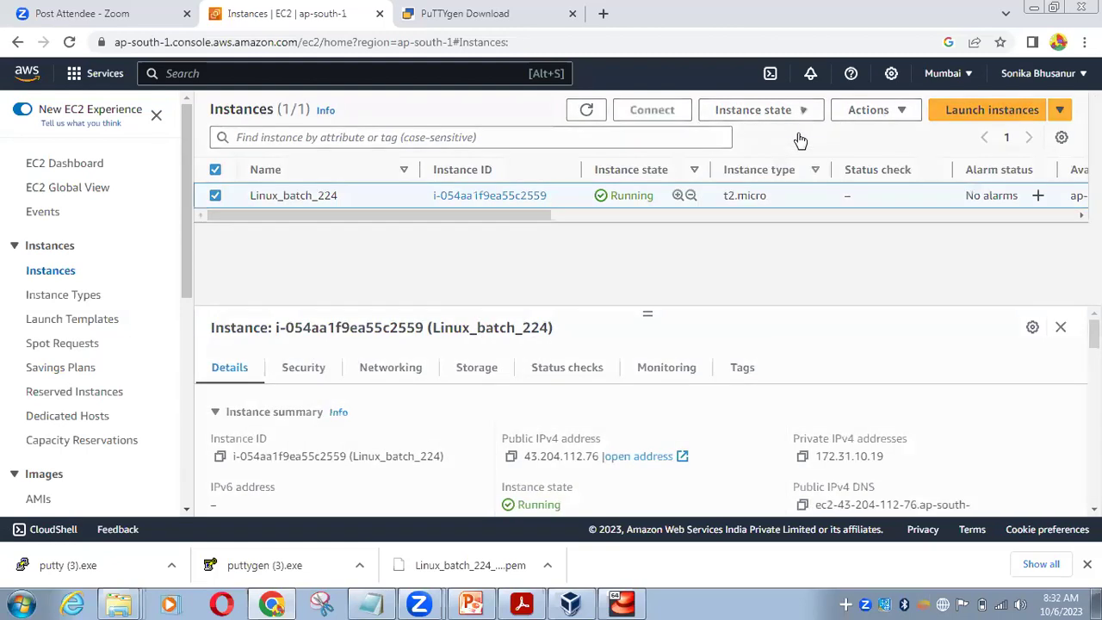
pyautogui.click(845, 375)
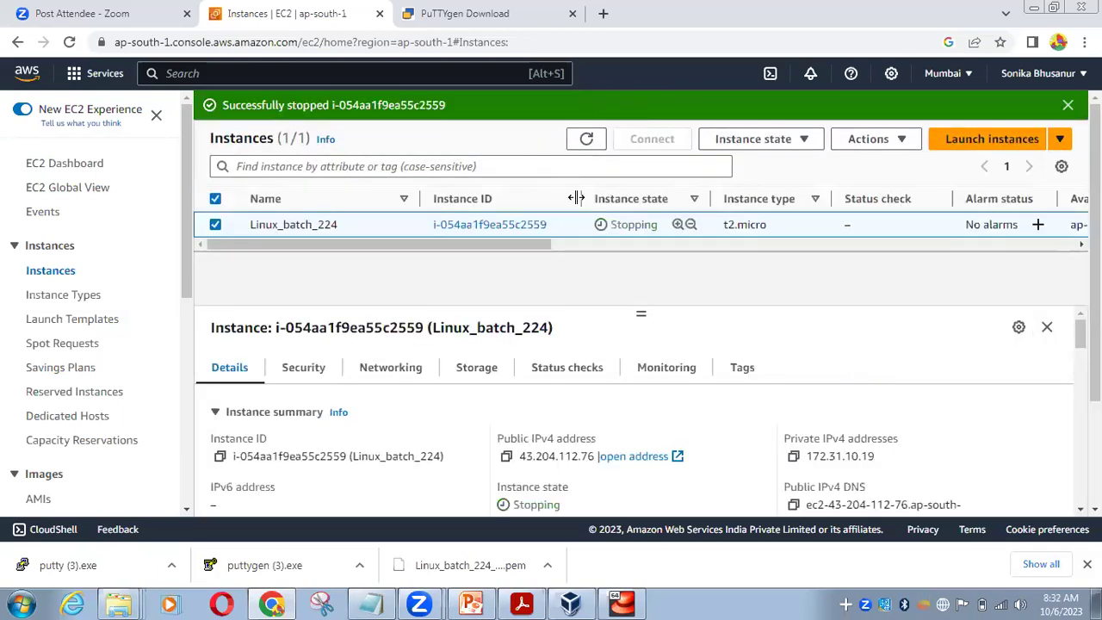
pyautogui.click(1068, 105)
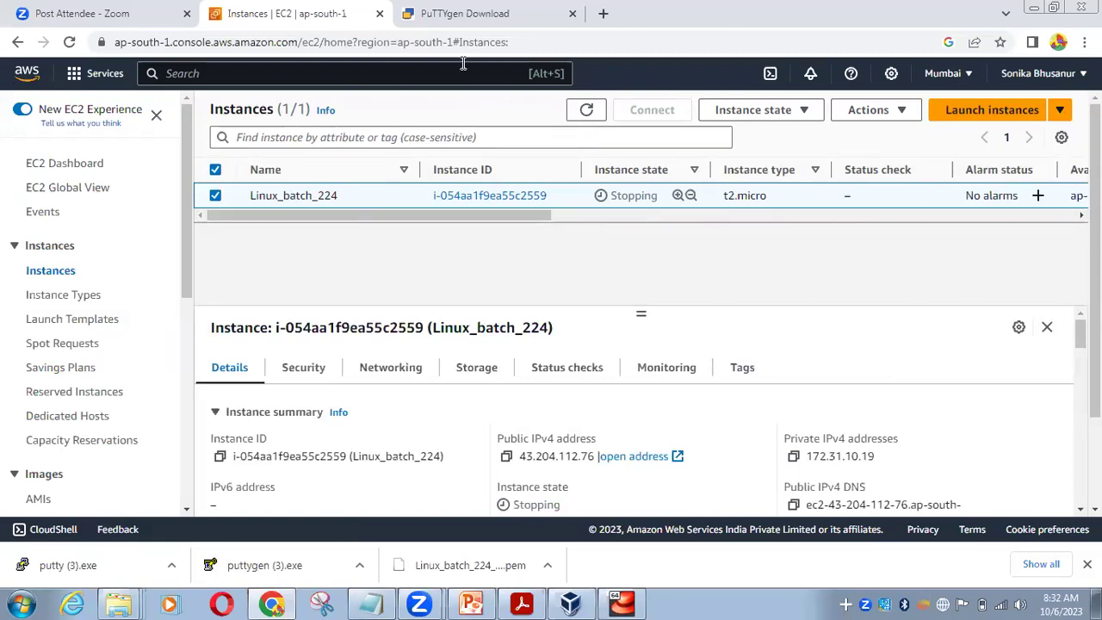
# Terminate Linux_batch_224 from Instance state and confirm Terminate
pyautogui.click(807, 112)
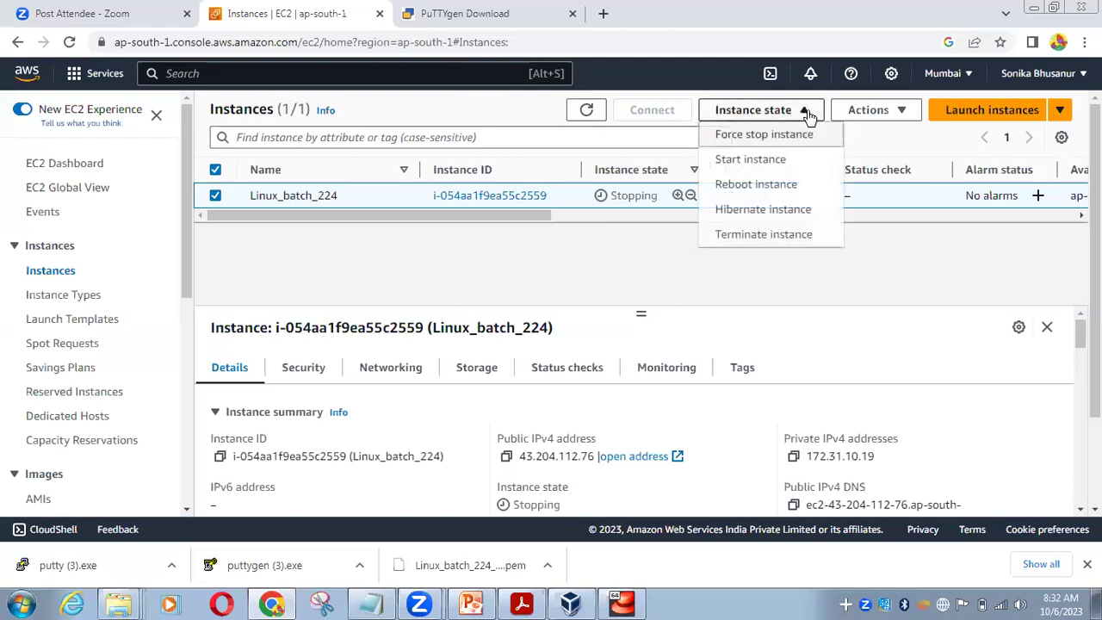
pyautogui.click(790, 236)
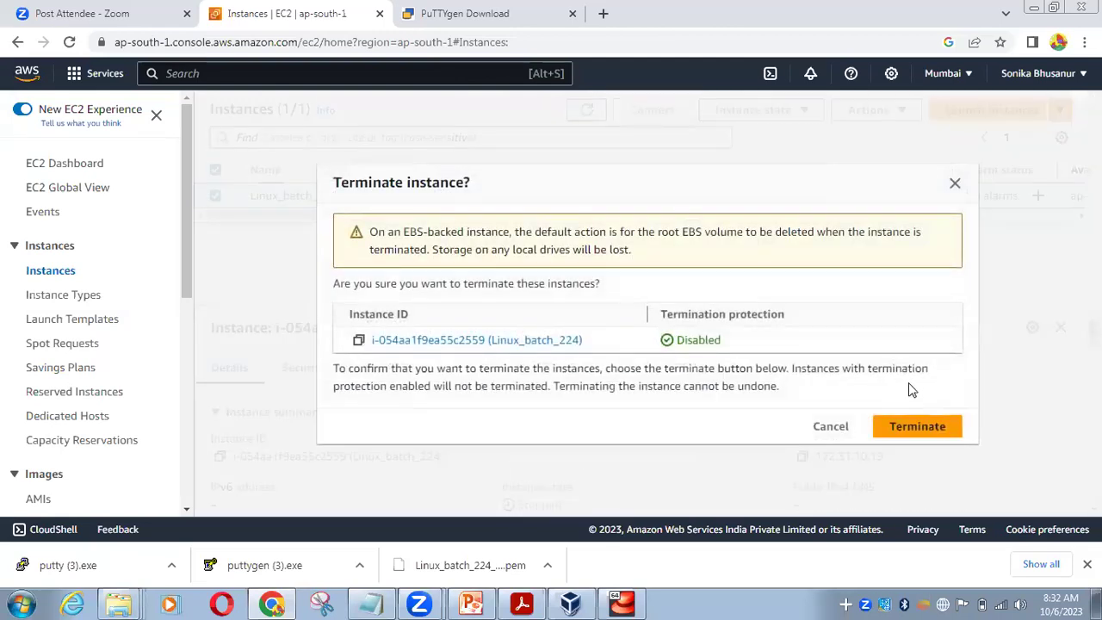
pyautogui.click(928, 434)
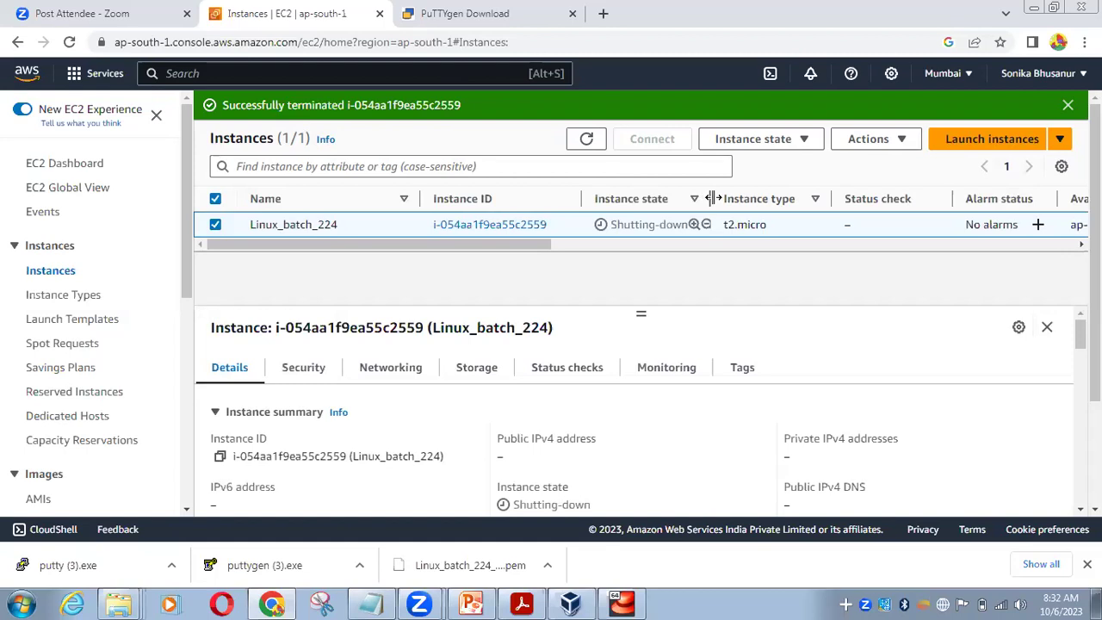
# Dismiss the termination banner, refresh the instance list, and restore down Chrome
pyautogui.moveTo(706, 198); pyautogui.dragTo(736, 198)
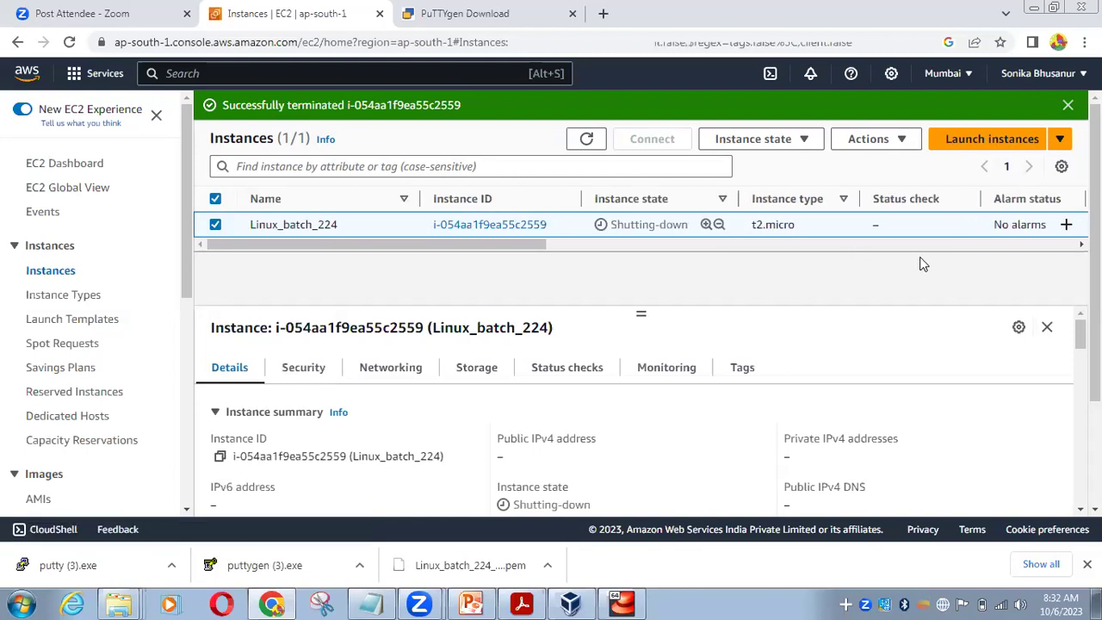
pyautogui.click(809, 142)
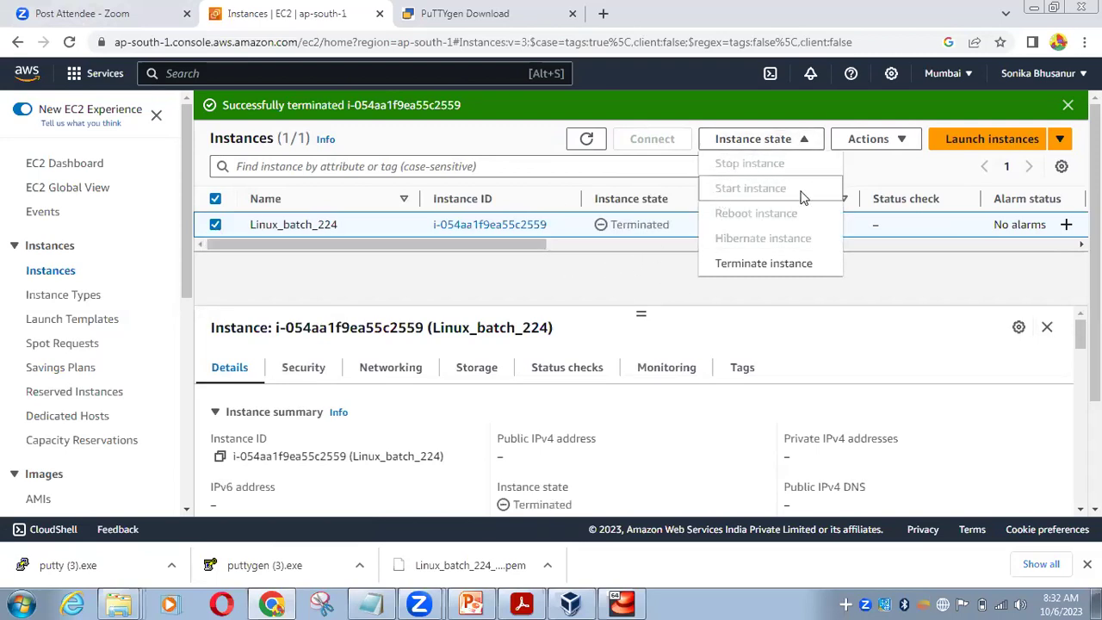
pyautogui.click(602, 266)
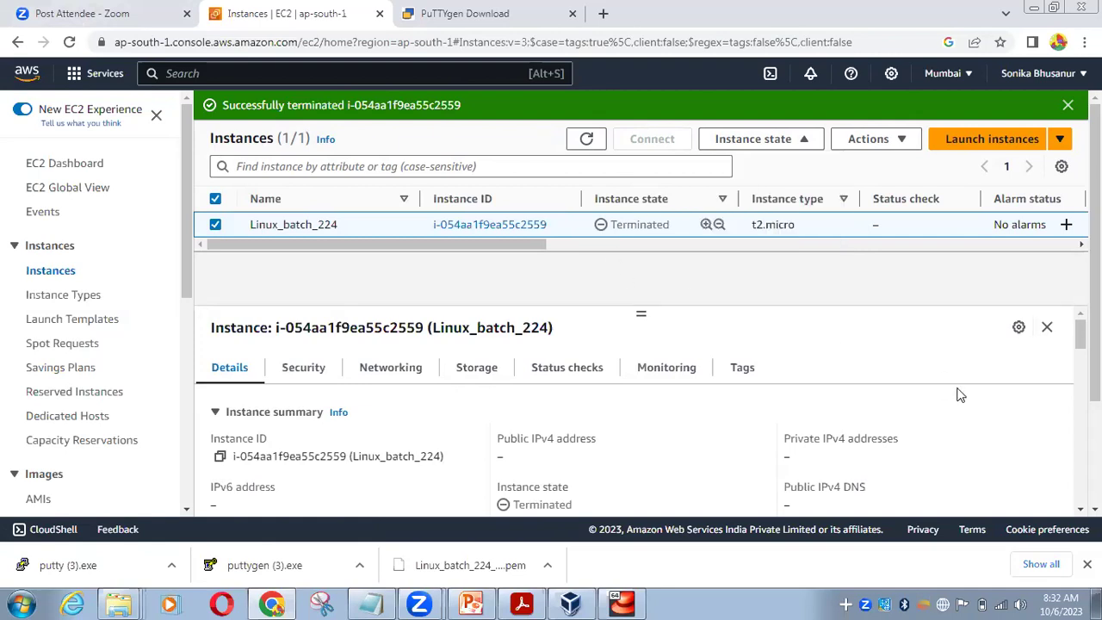
pyautogui.click(1068, 105)
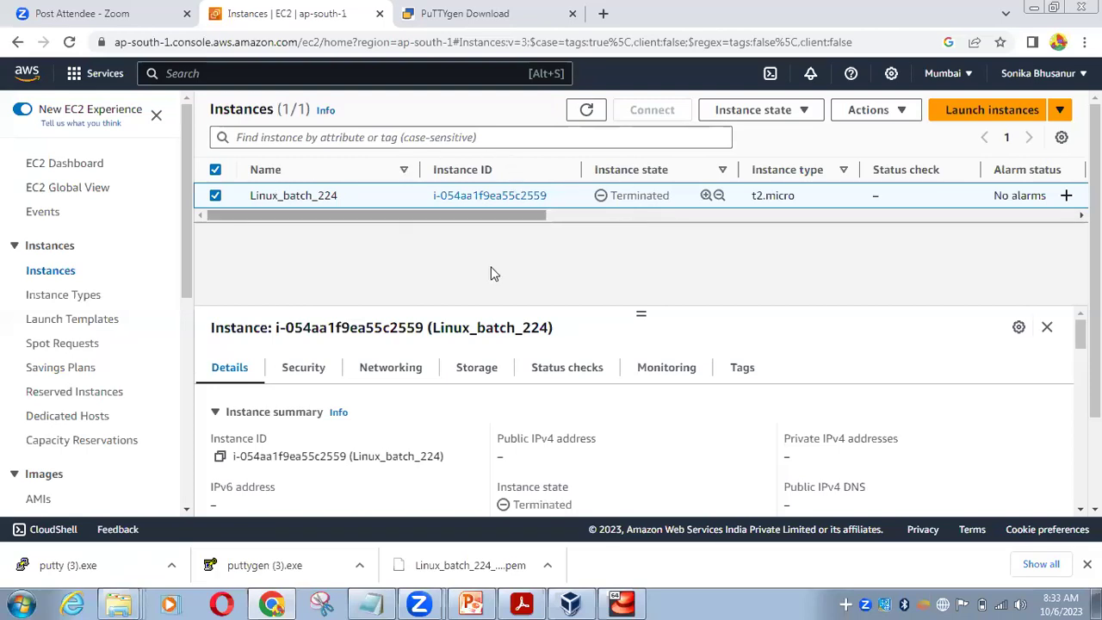
pyautogui.click(588, 109)
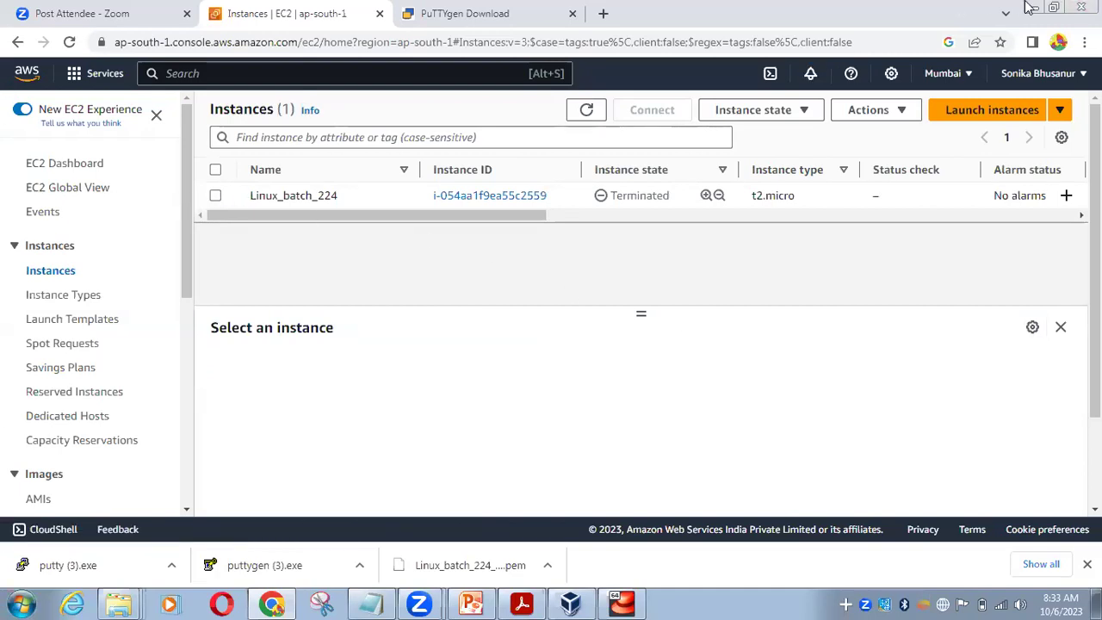
pyautogui.click(1052, 7)
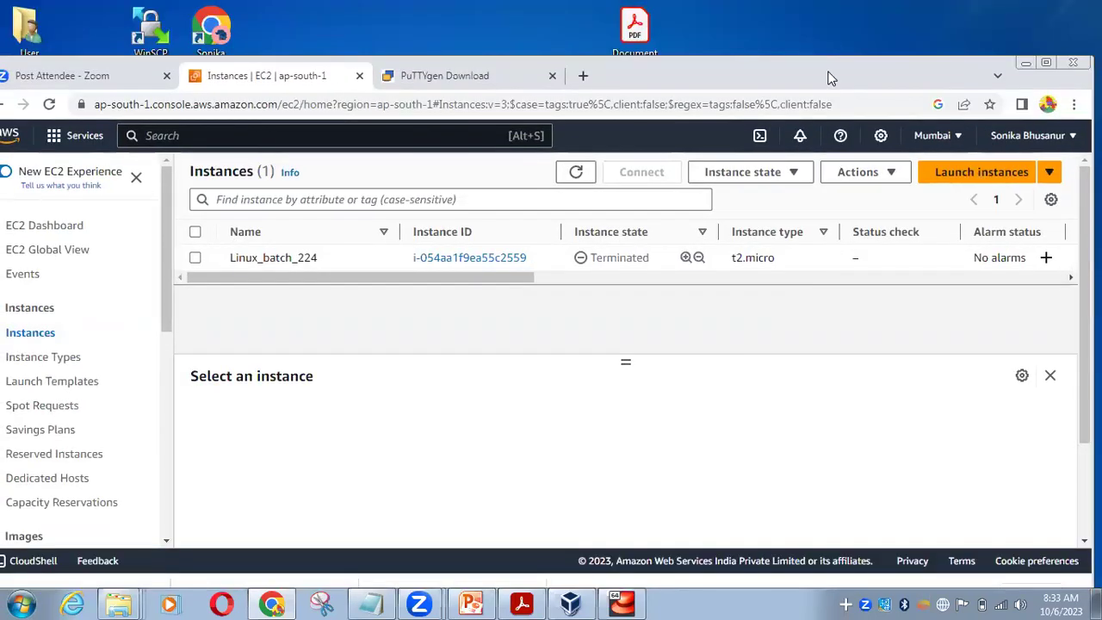
# Close the PuTTYgen Download tab and open a new browser tab
pyautogui.moveTo(876, 65); pyautogui.dragTo(925, 57)
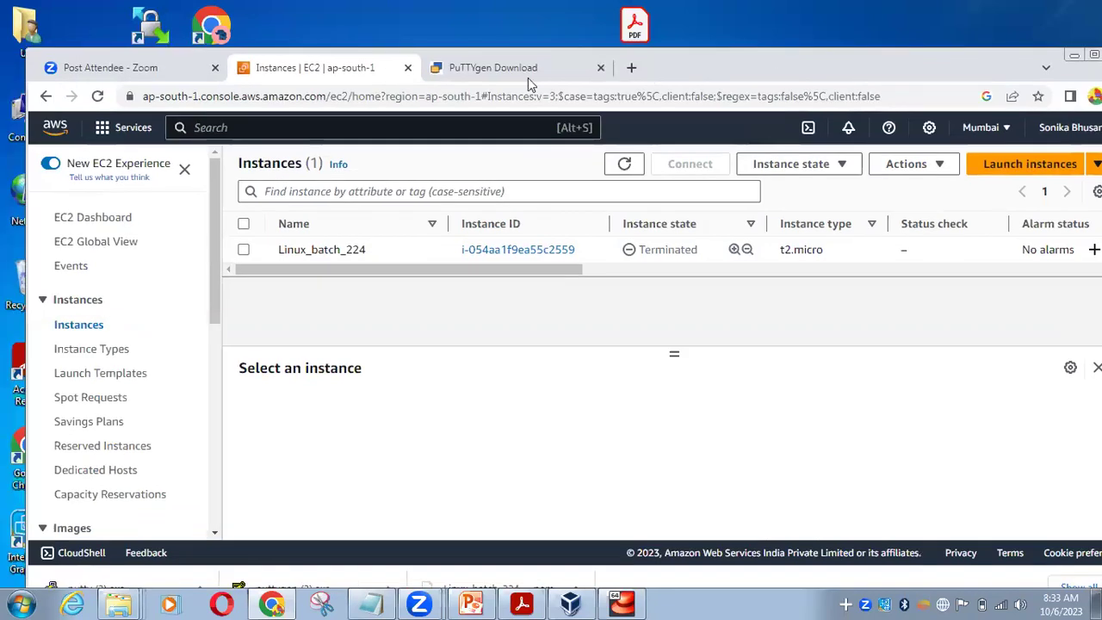
pyautogui.click(592, 72)
pyautogui.click(600, 67)
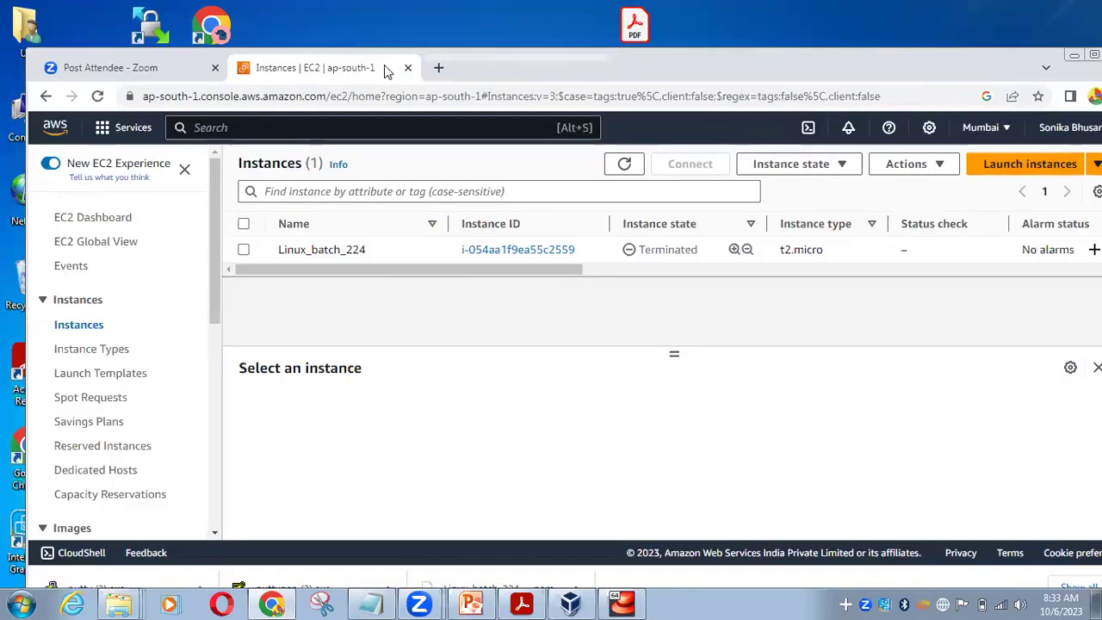
pyautogui.click(437, 67)
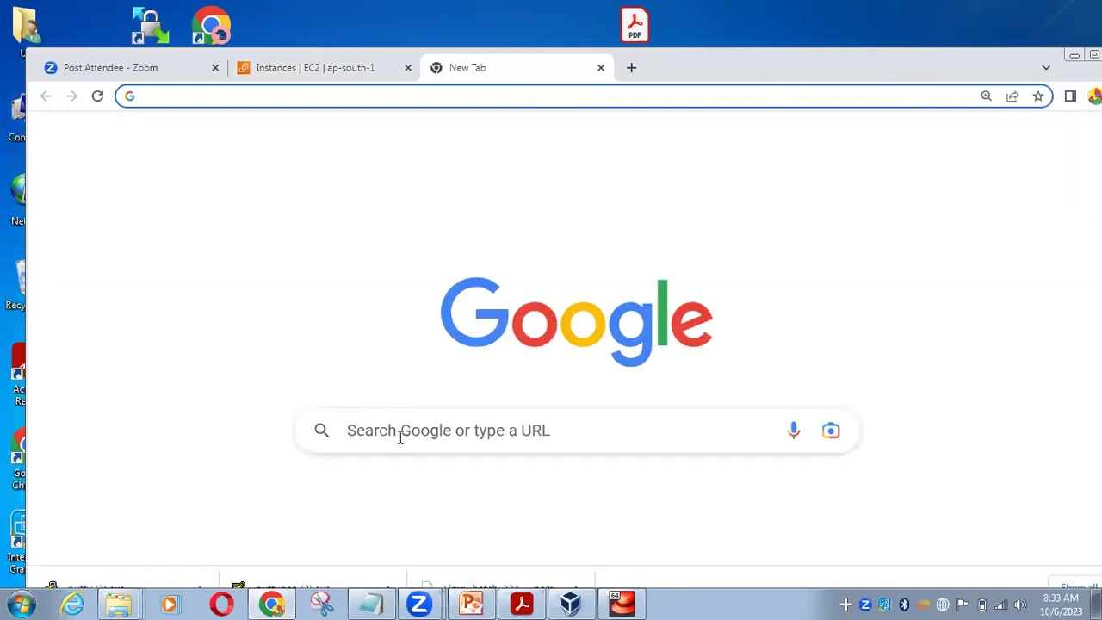
# Search Google for 'bellard.org linux' and open the JSLinux - Fabrice Bellard result
pyautogui.click(400, 435)
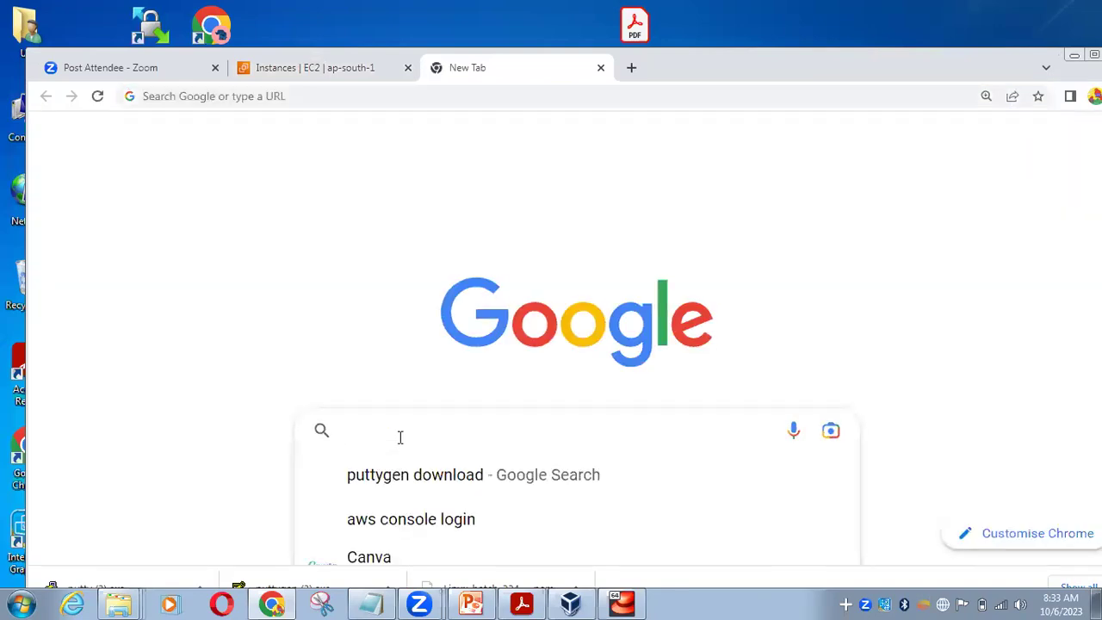
pyautogui.write('bellard')
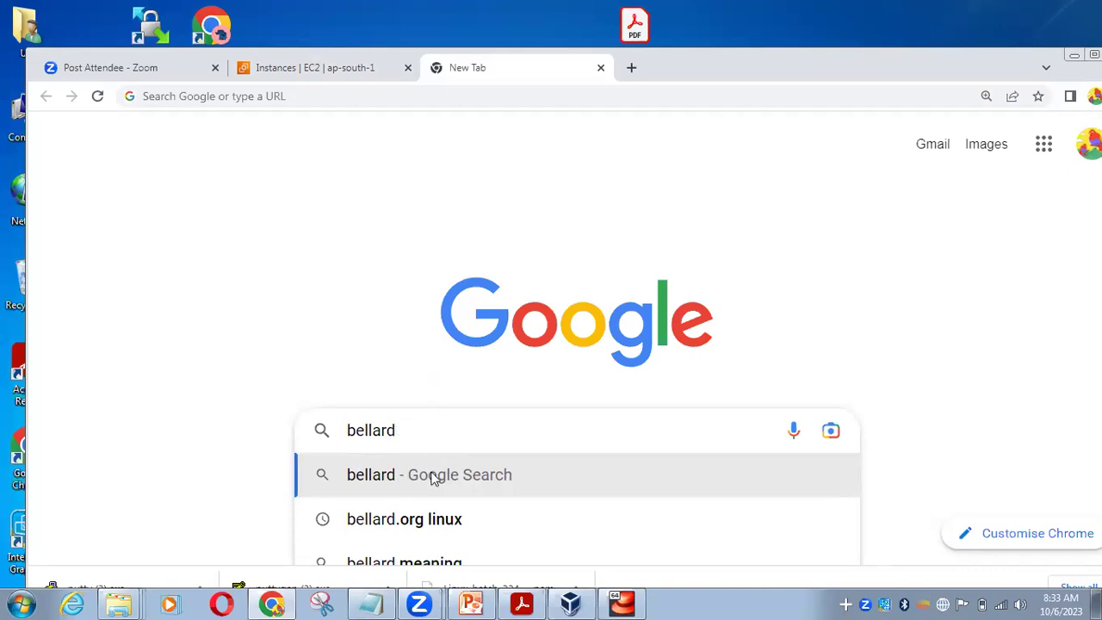
pyautogui.click(418, 537)
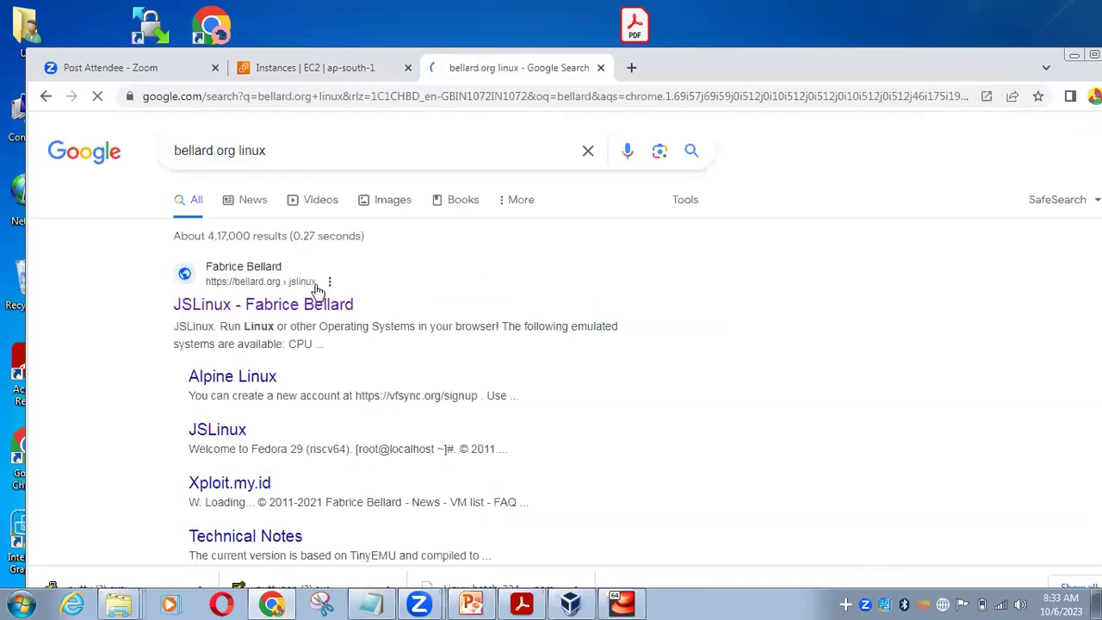
pyautogui.click(245, 277)
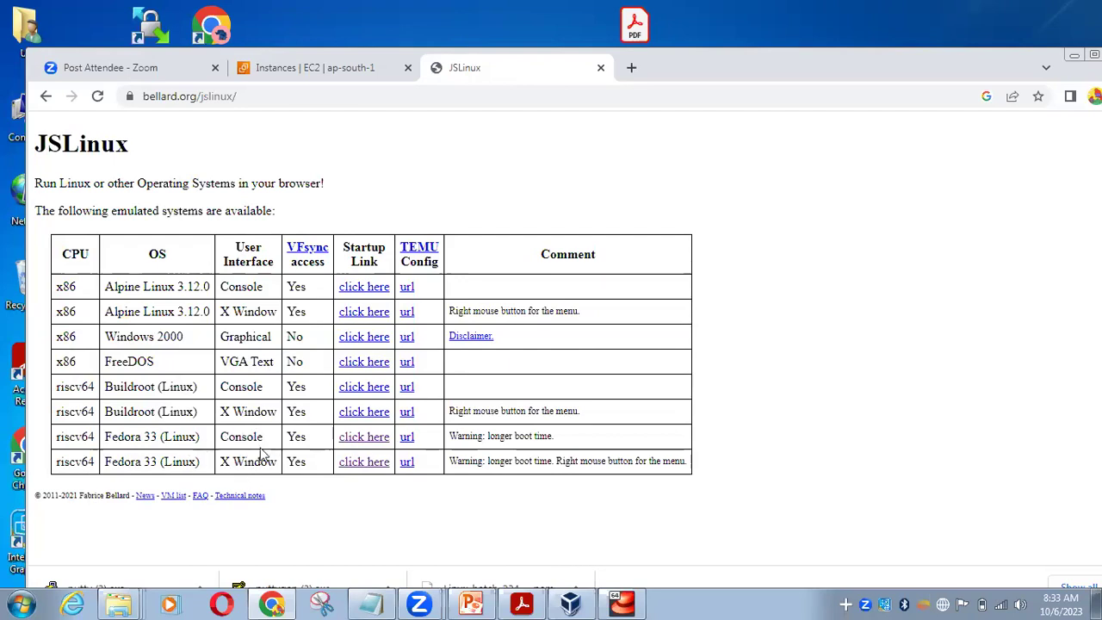
# Boot the Fedora 33 riscv64 console, stretch the window, and type 'touch file1 file'
pyautogui.click(365, 439)
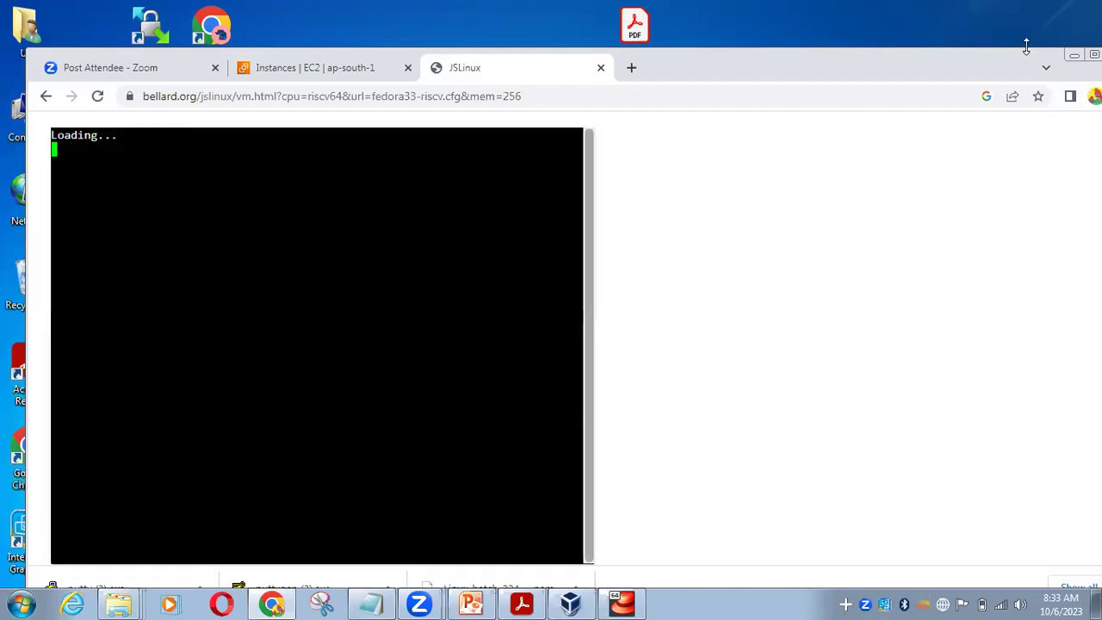
pyautogui.moveTo(1025, 44); pyautogui.dragTo(1030, 5)
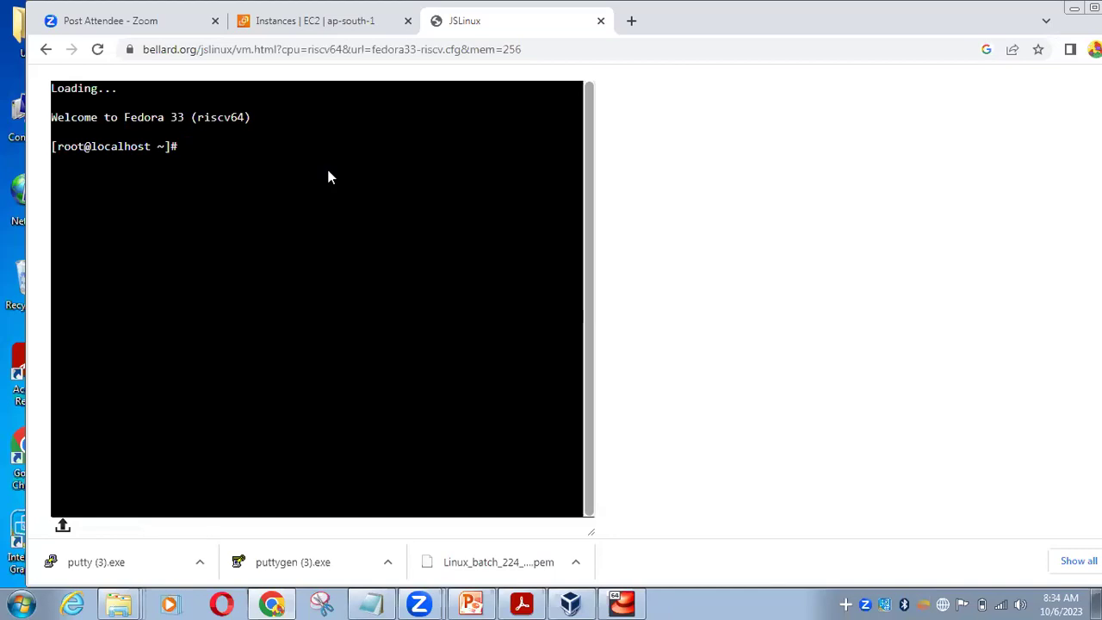
pyautogui.write('touch')
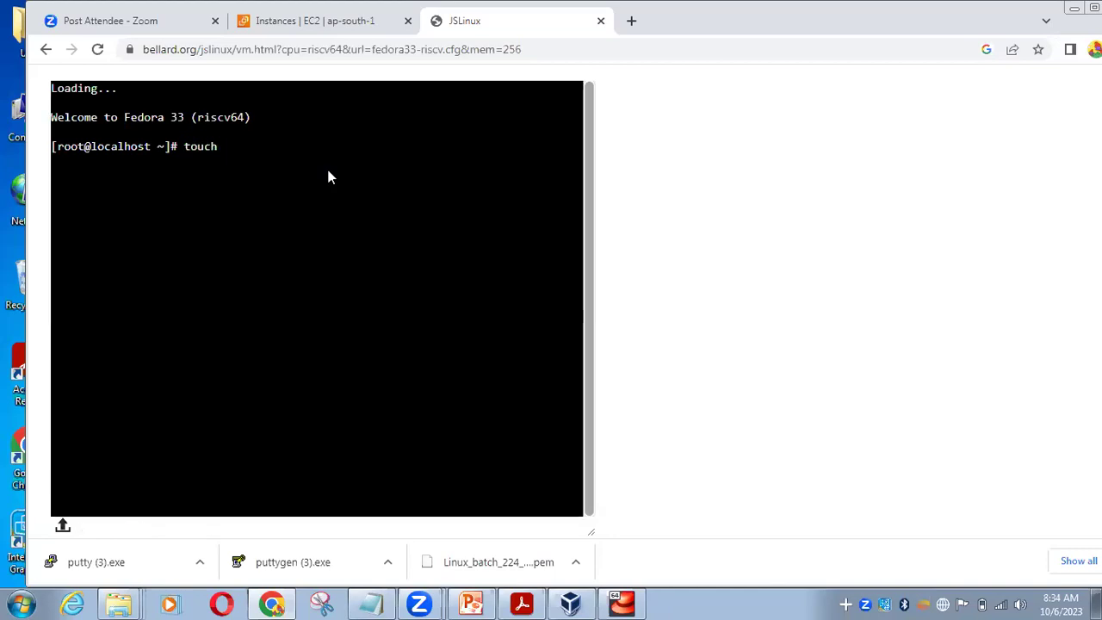
pyautogui.write(' file1')
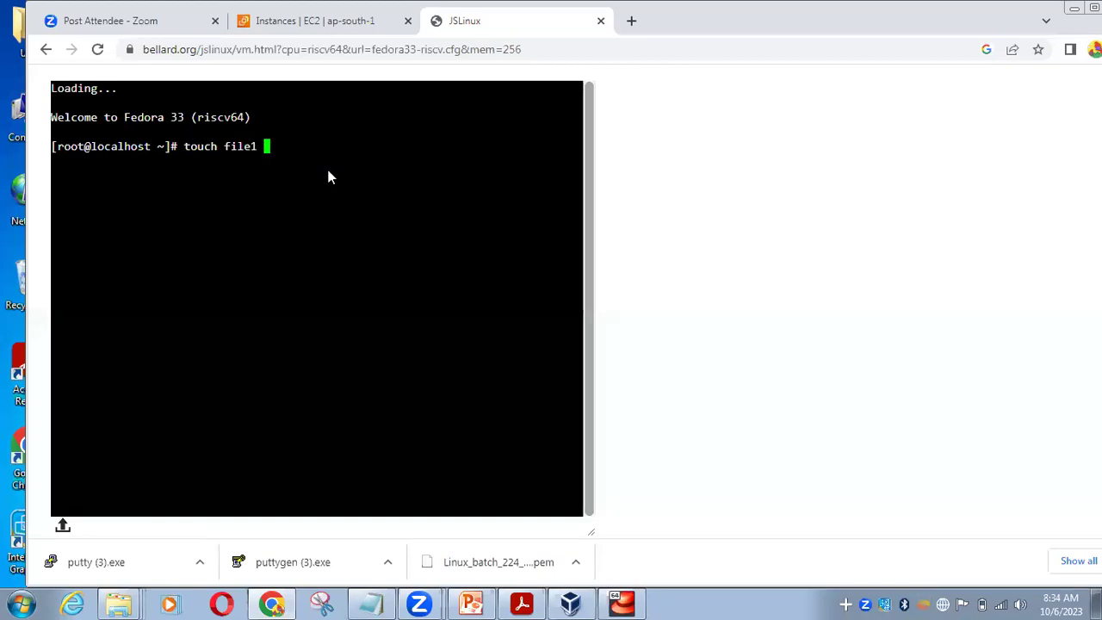